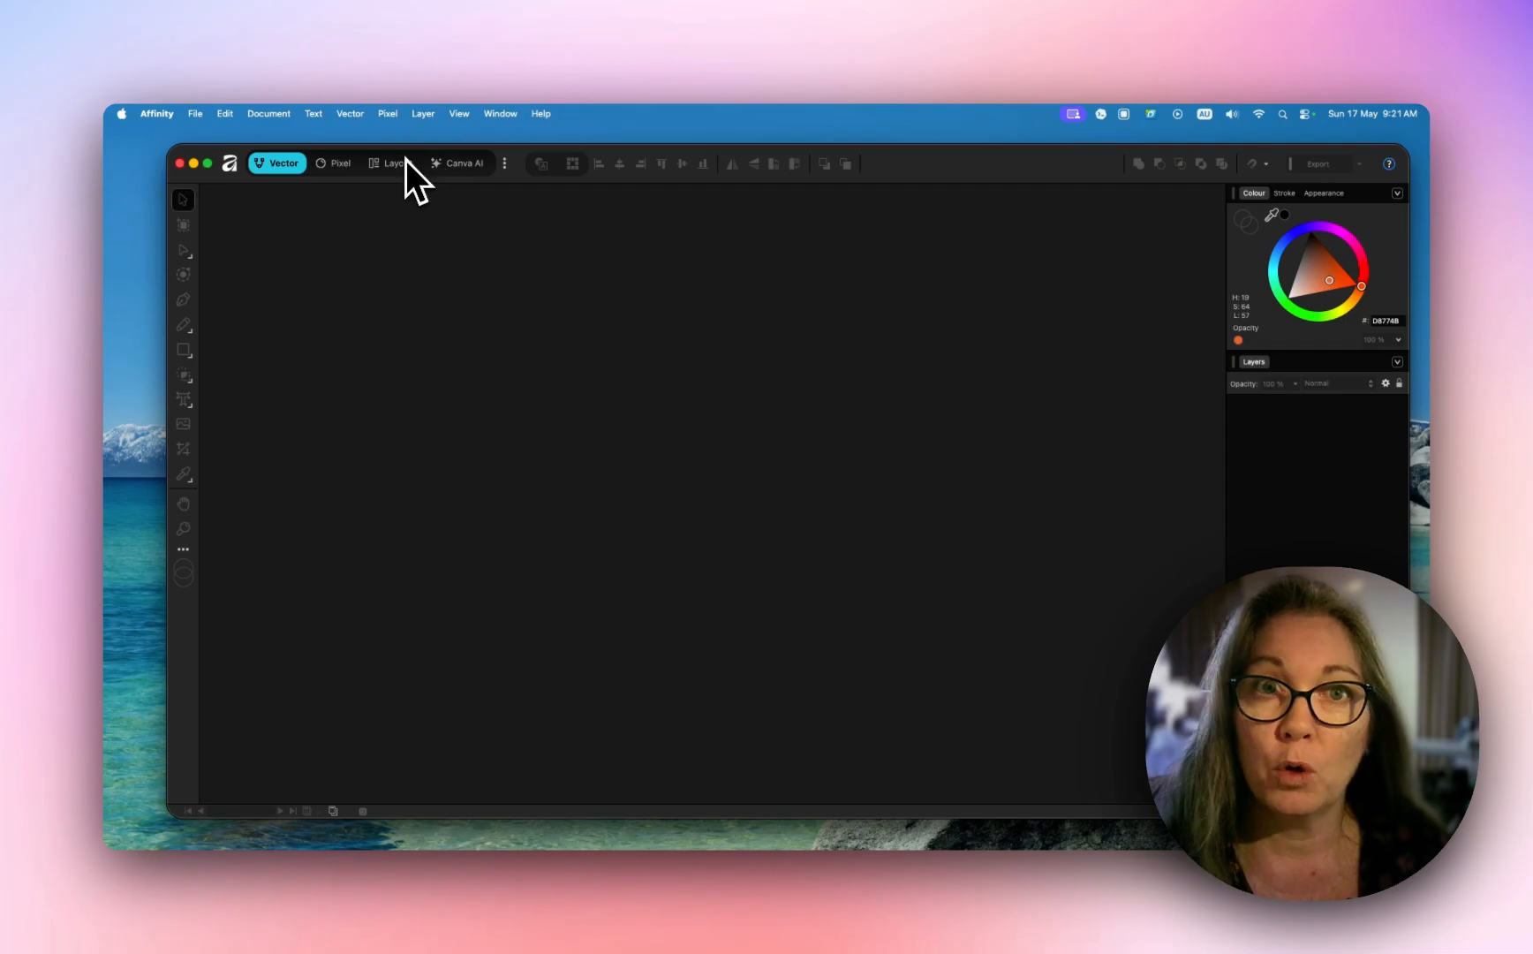
Step: Turn off the Pixel, Layout and Canva AI studios in the studio manager, keeping only Vector enabled
click(506, 164)
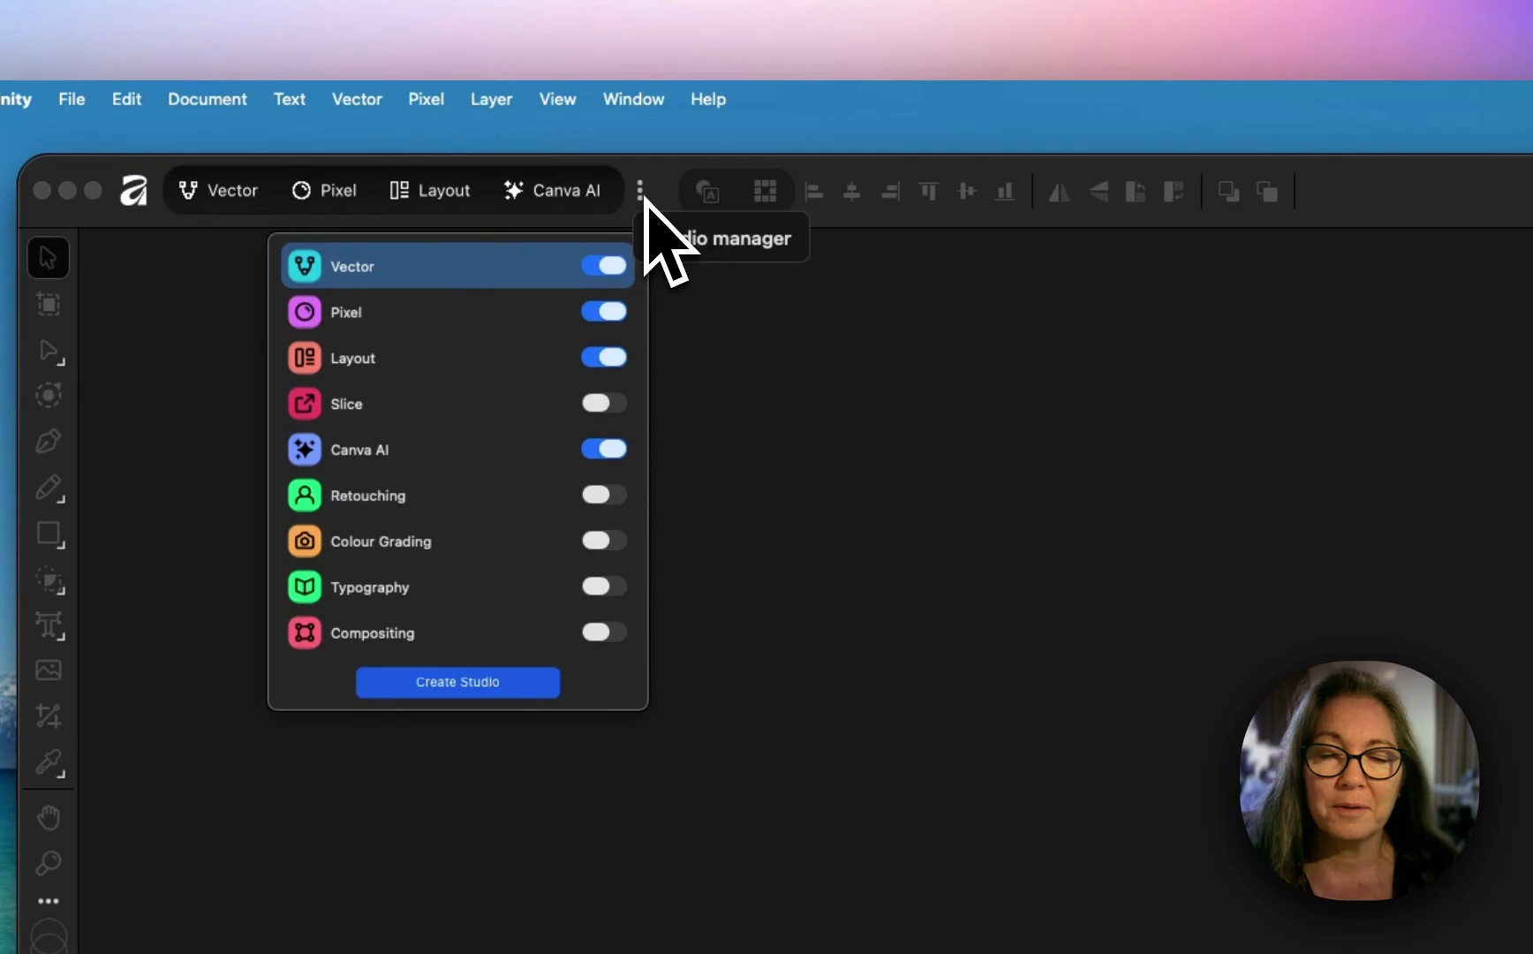
click(609, 313)
click(609, 358)
click(611, 450)
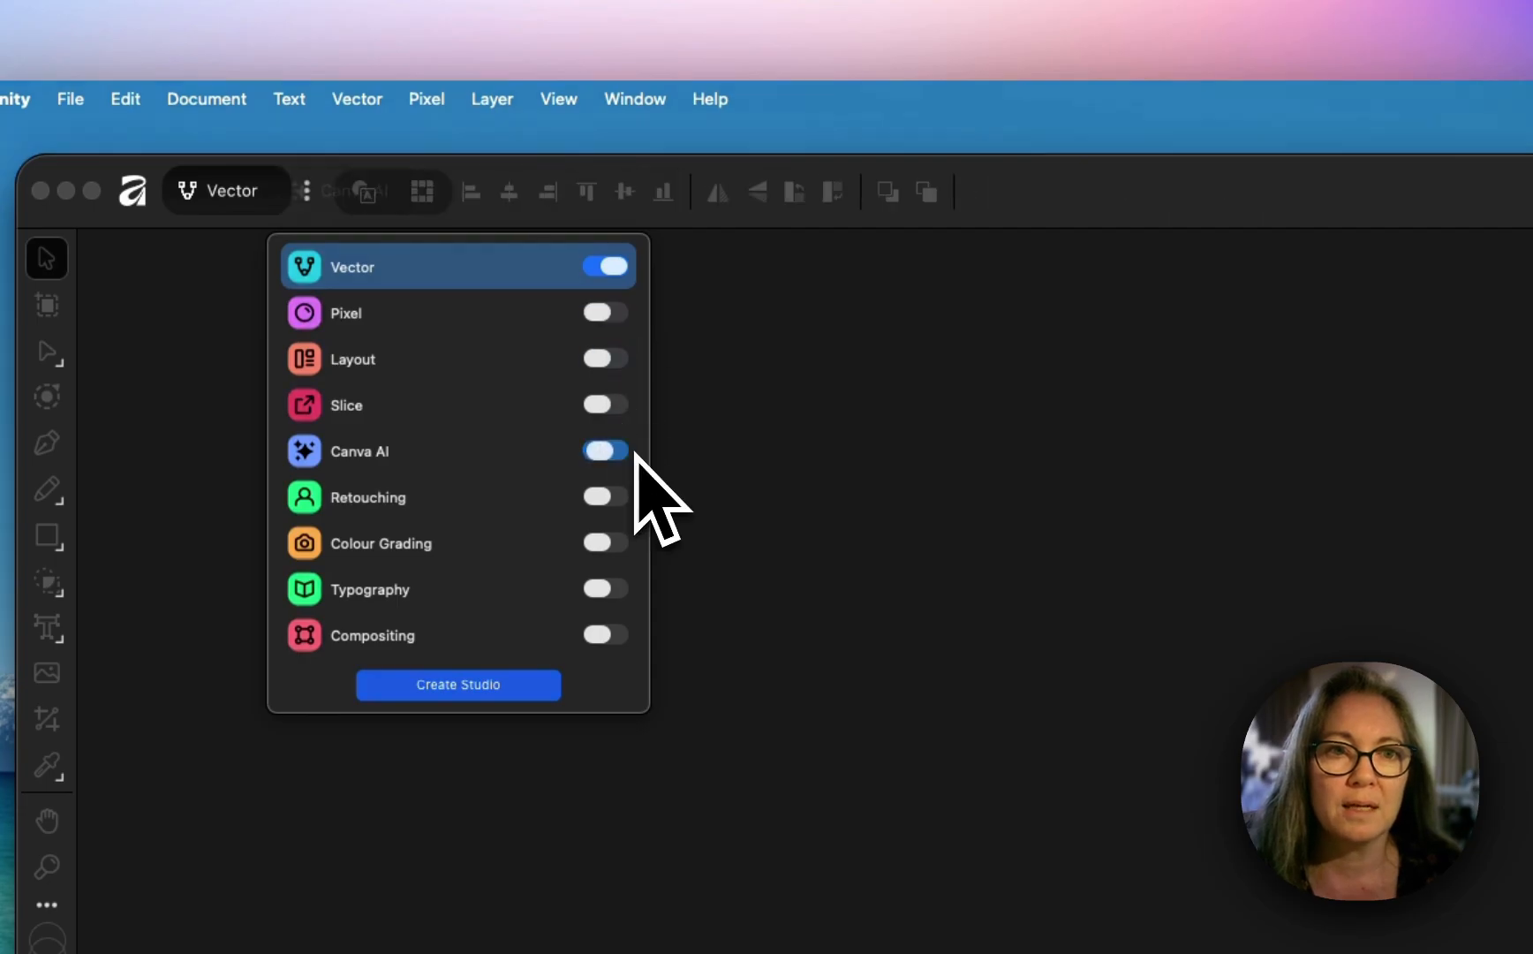
Step: Start a new studio cloned from Vector, named "Quilt Play", with the turquoise colour and the square crosshair icon
click(458, 686)
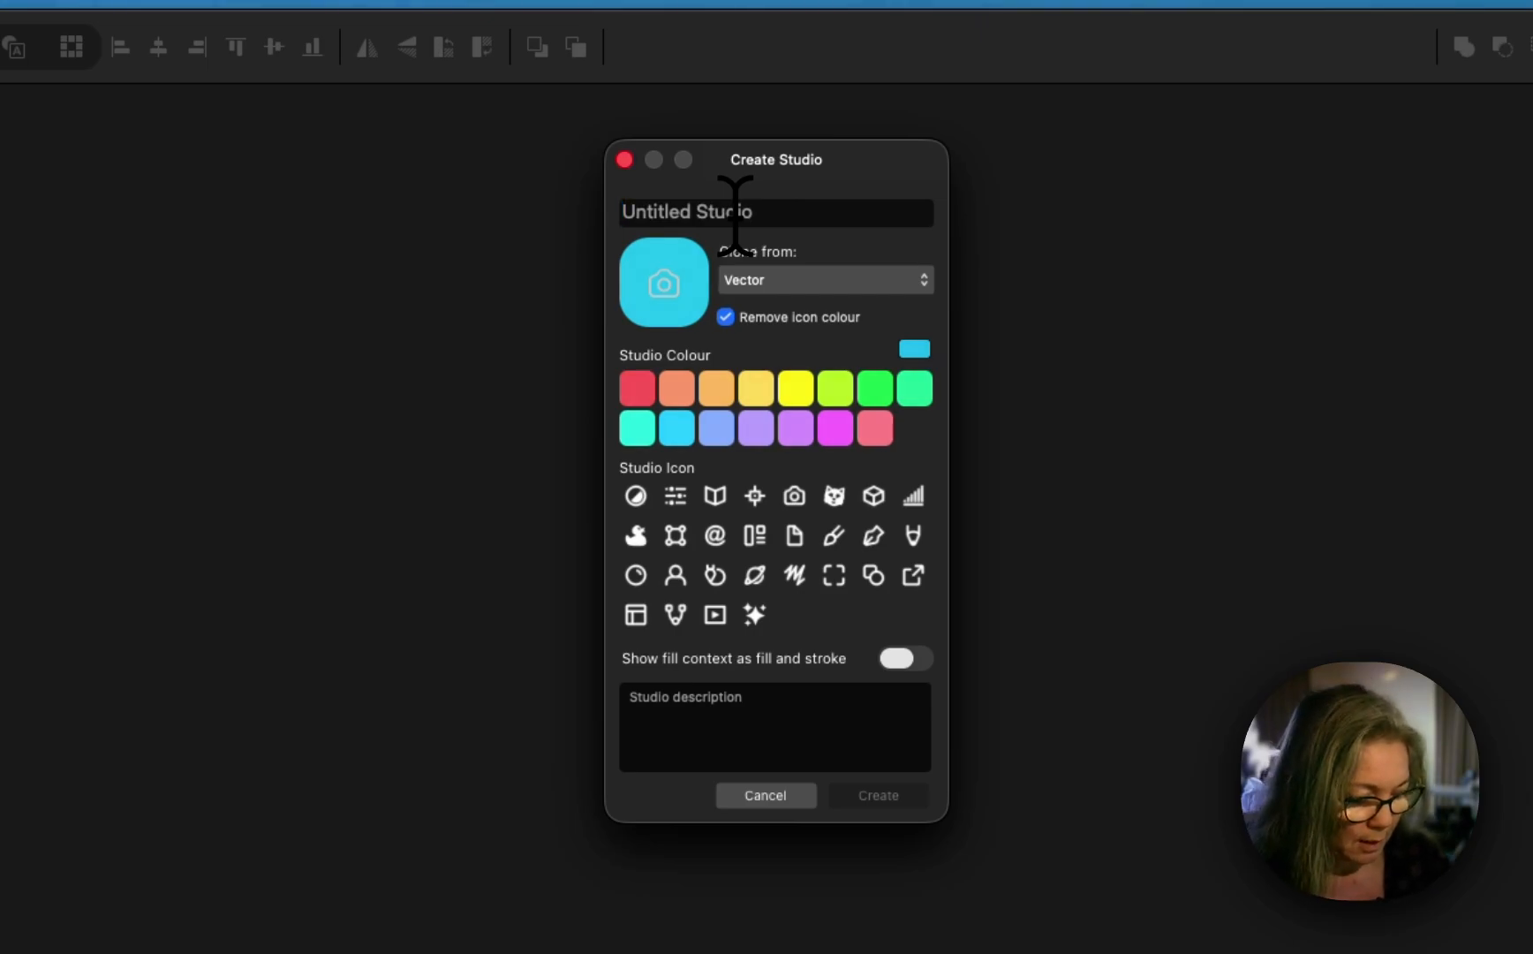
text(Quilt)
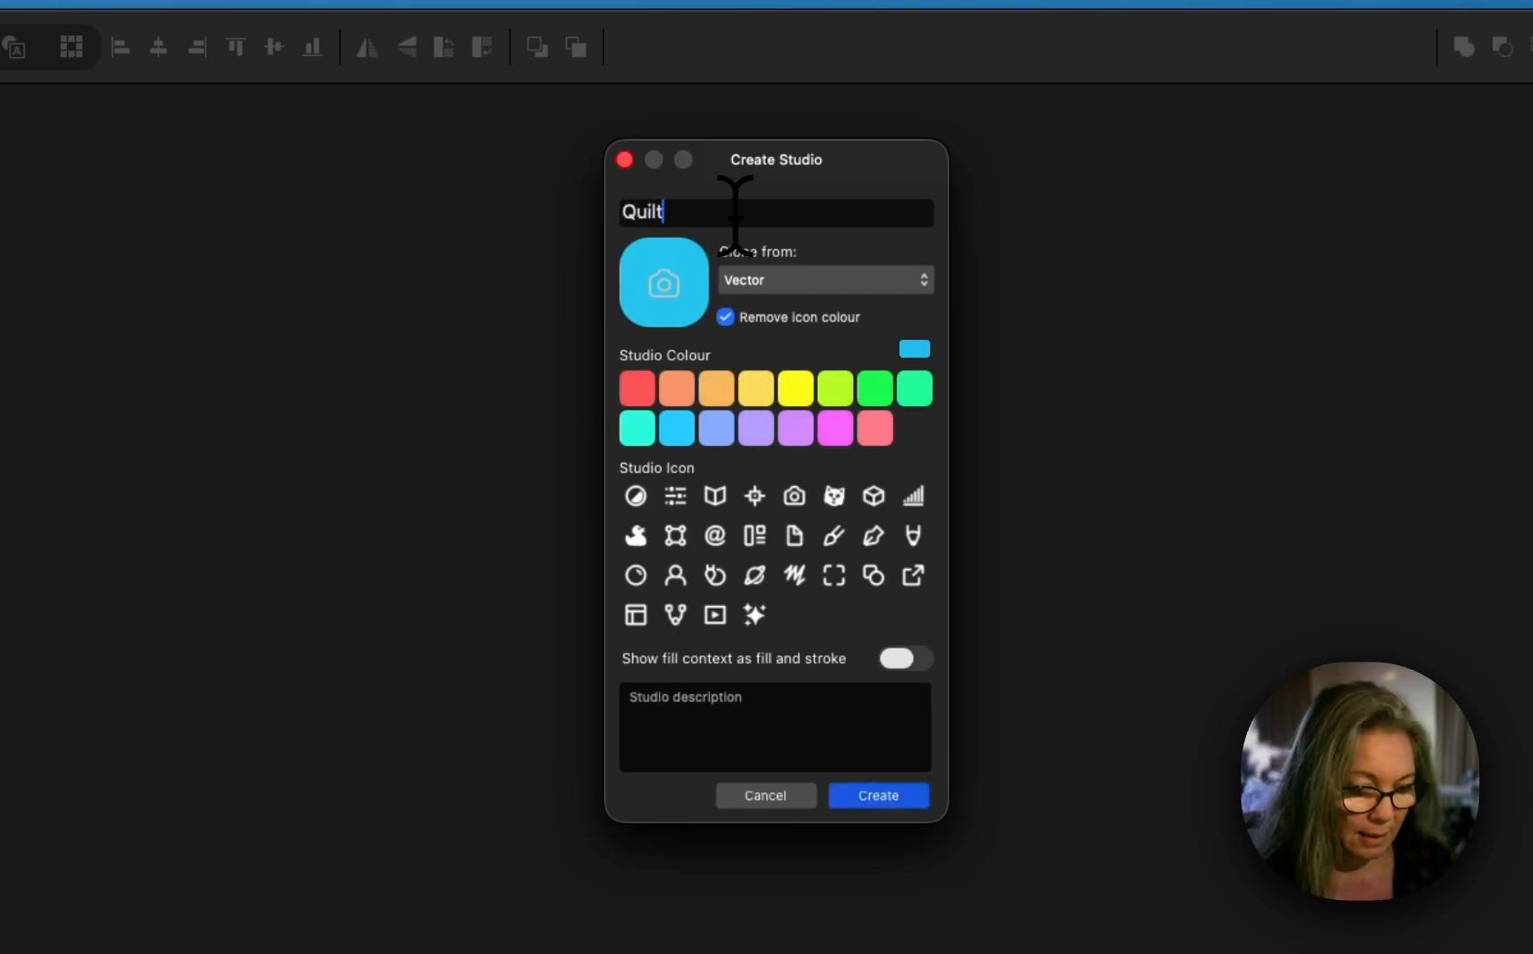
text( Play)
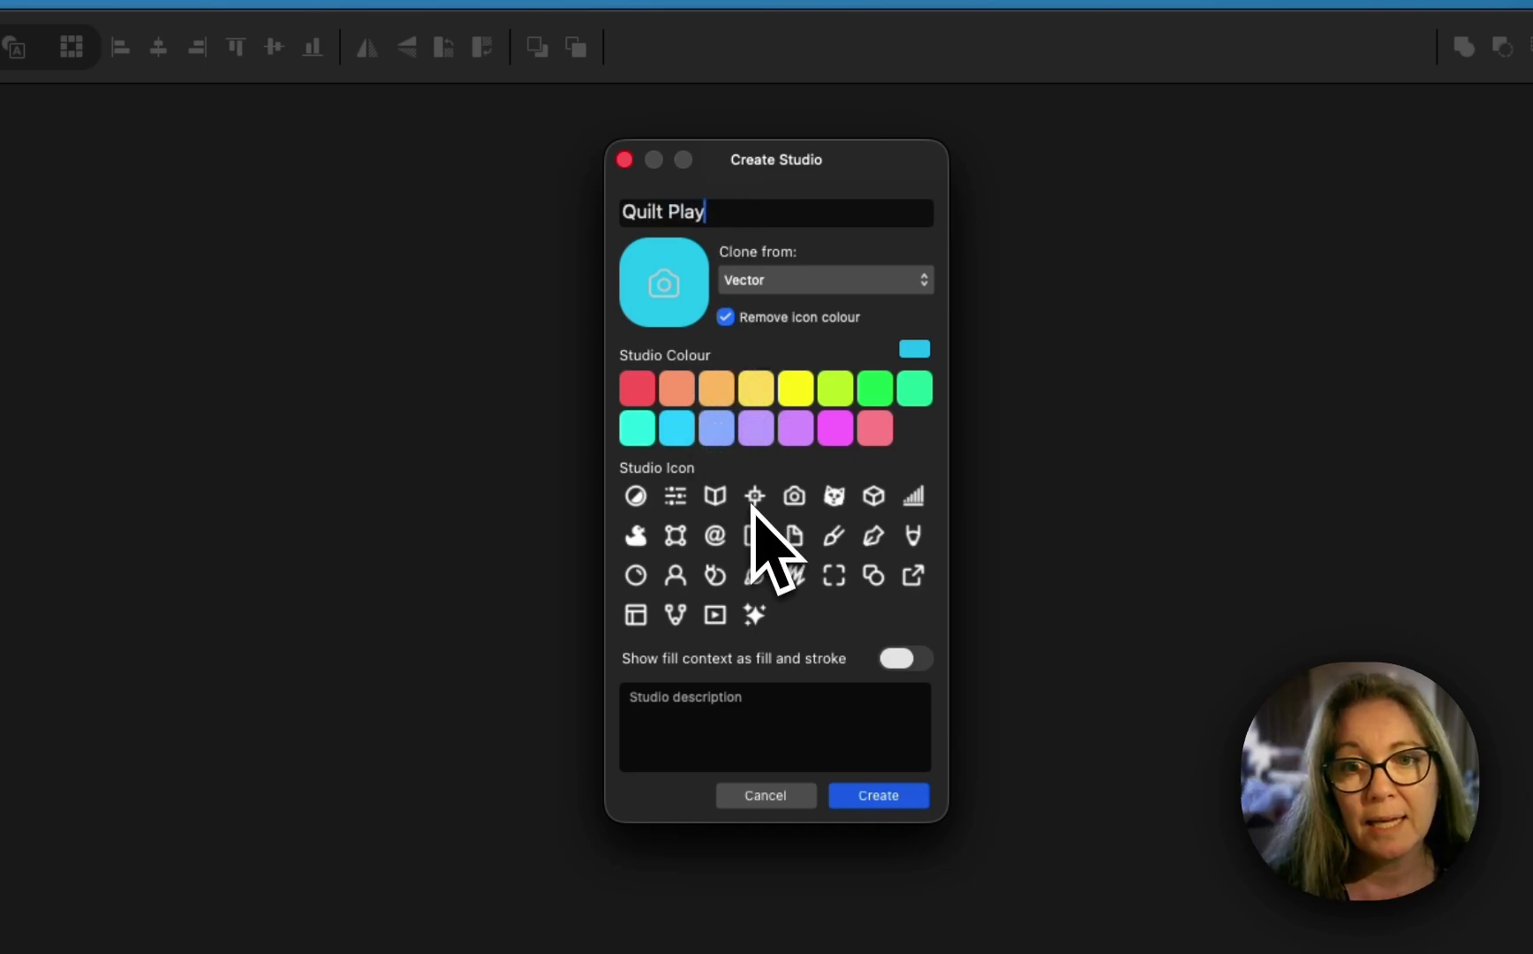
click(638, 430)
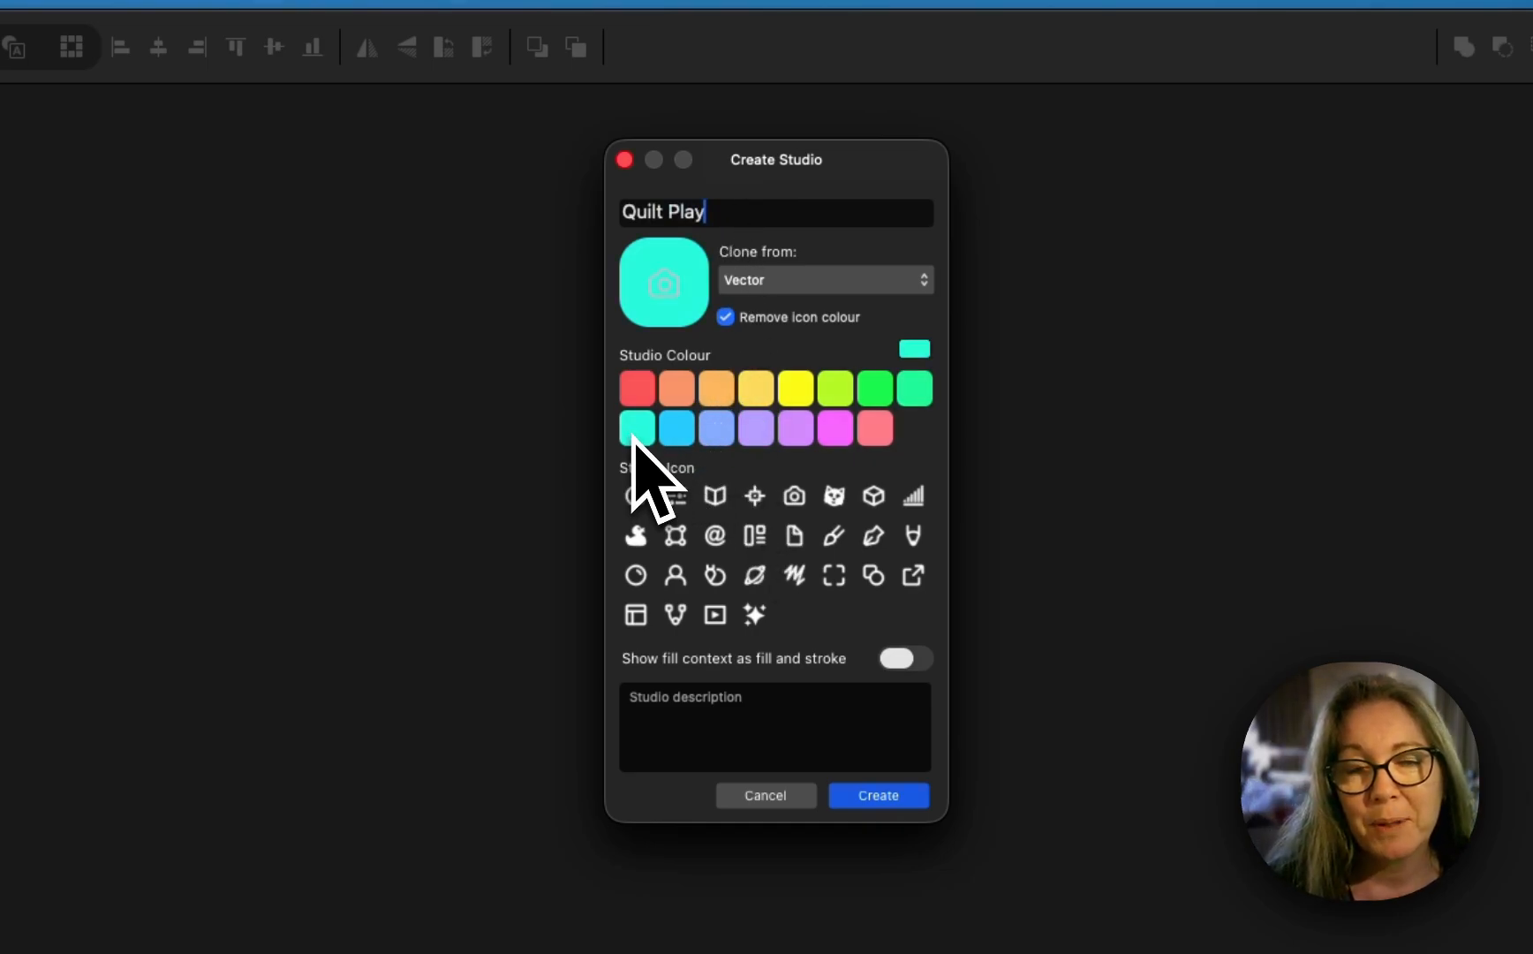
click(765, 497)
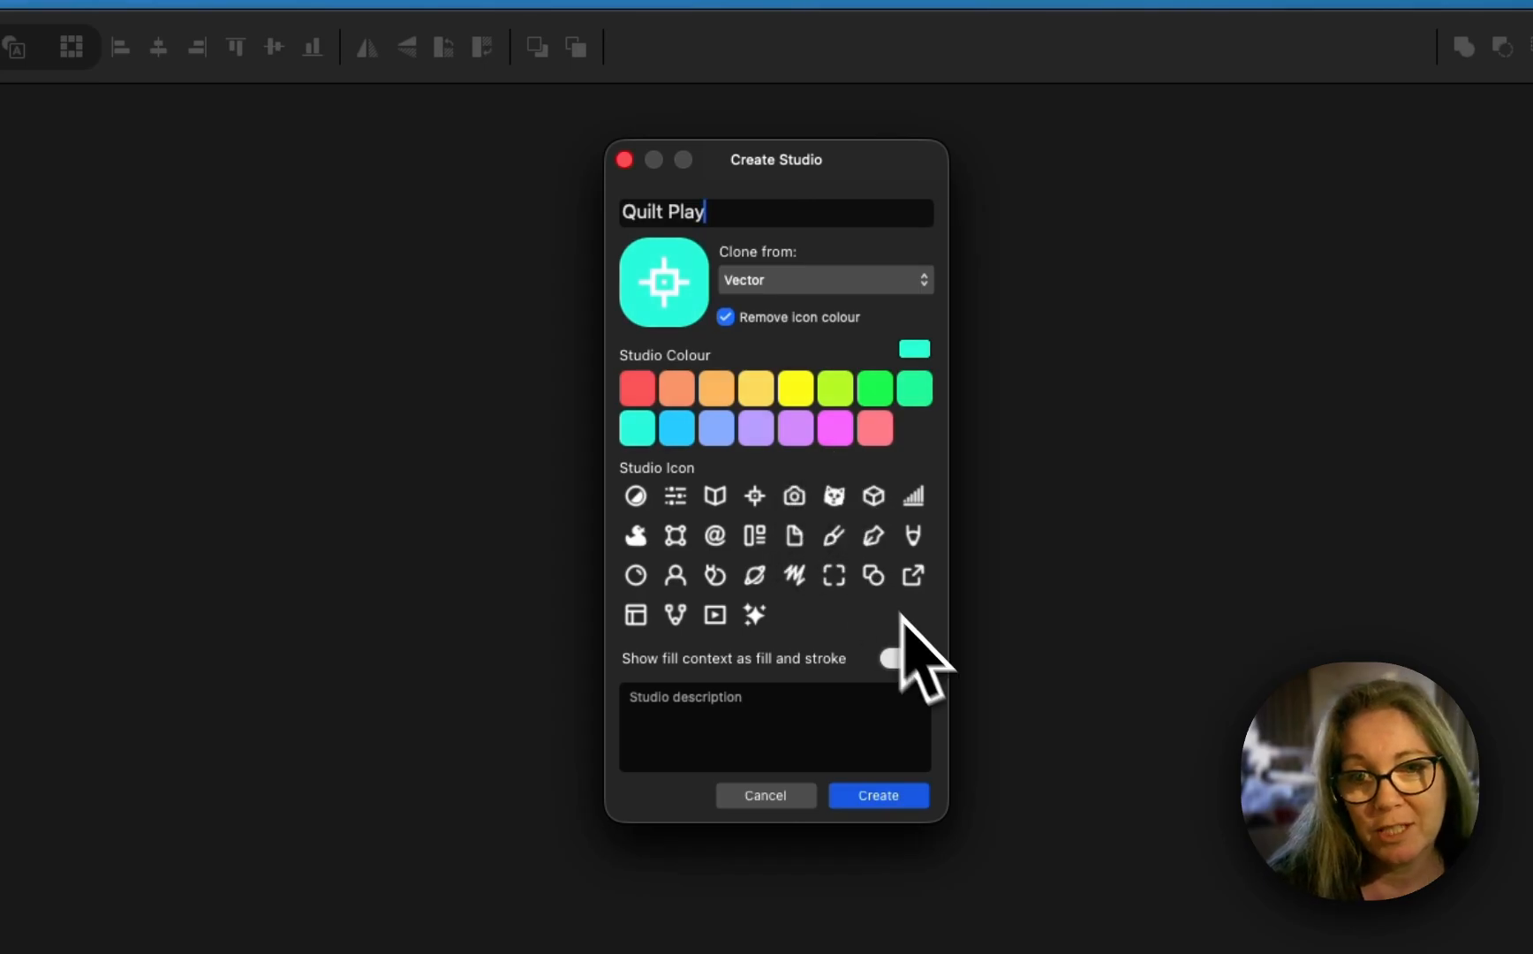
Step: Give the new studio the description "Building Blocks and Quilts" and create it
click(769, 717)
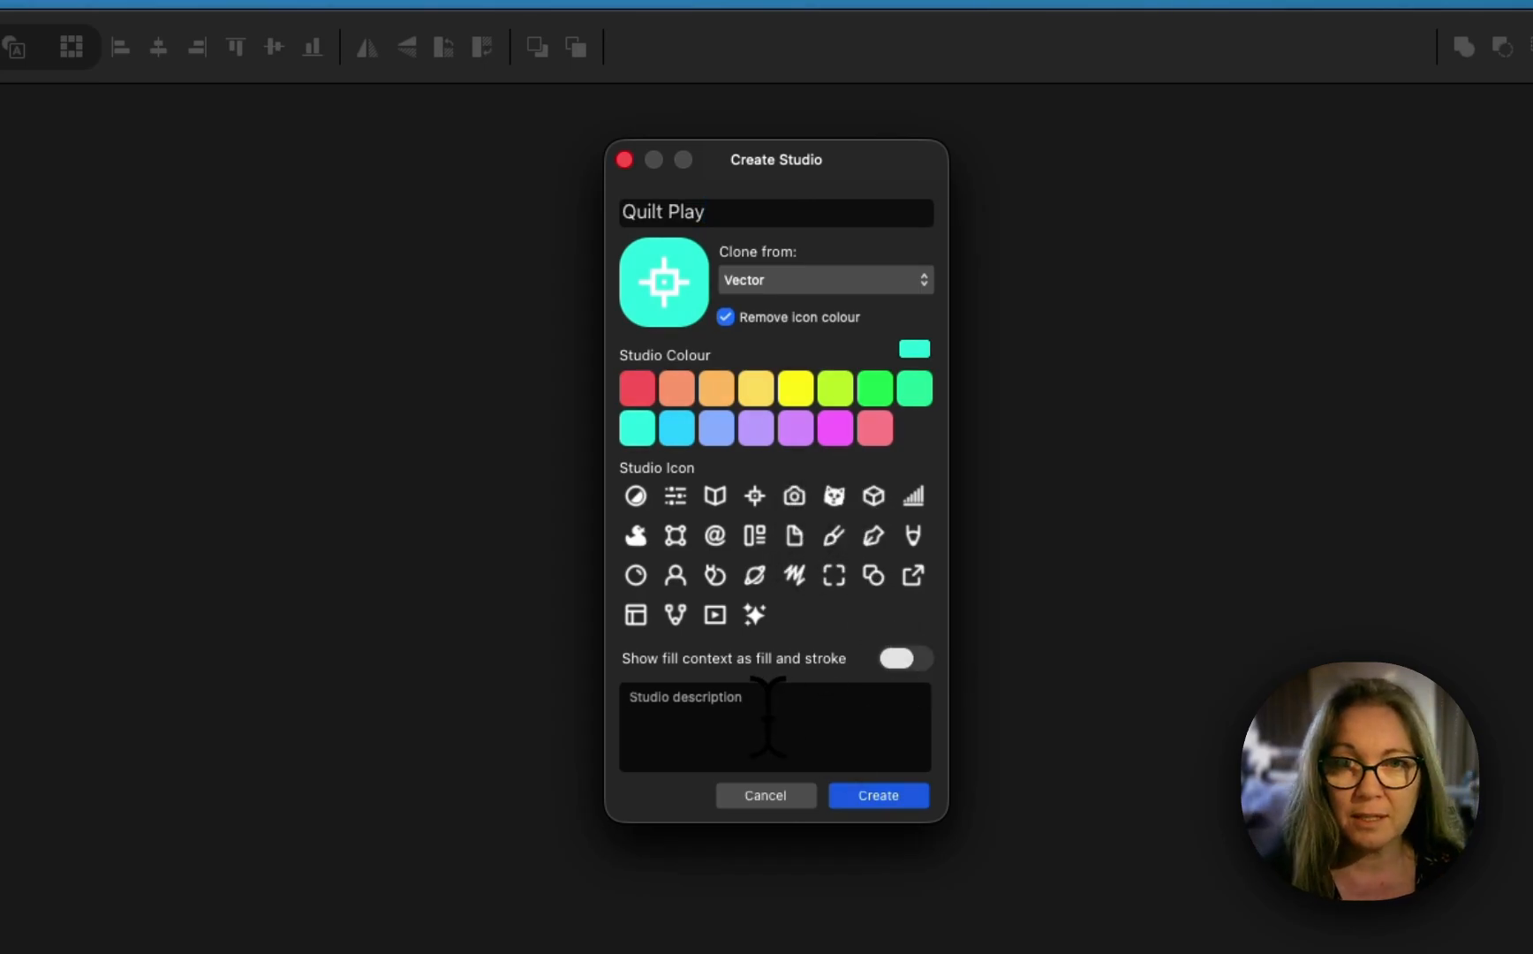
text(B)
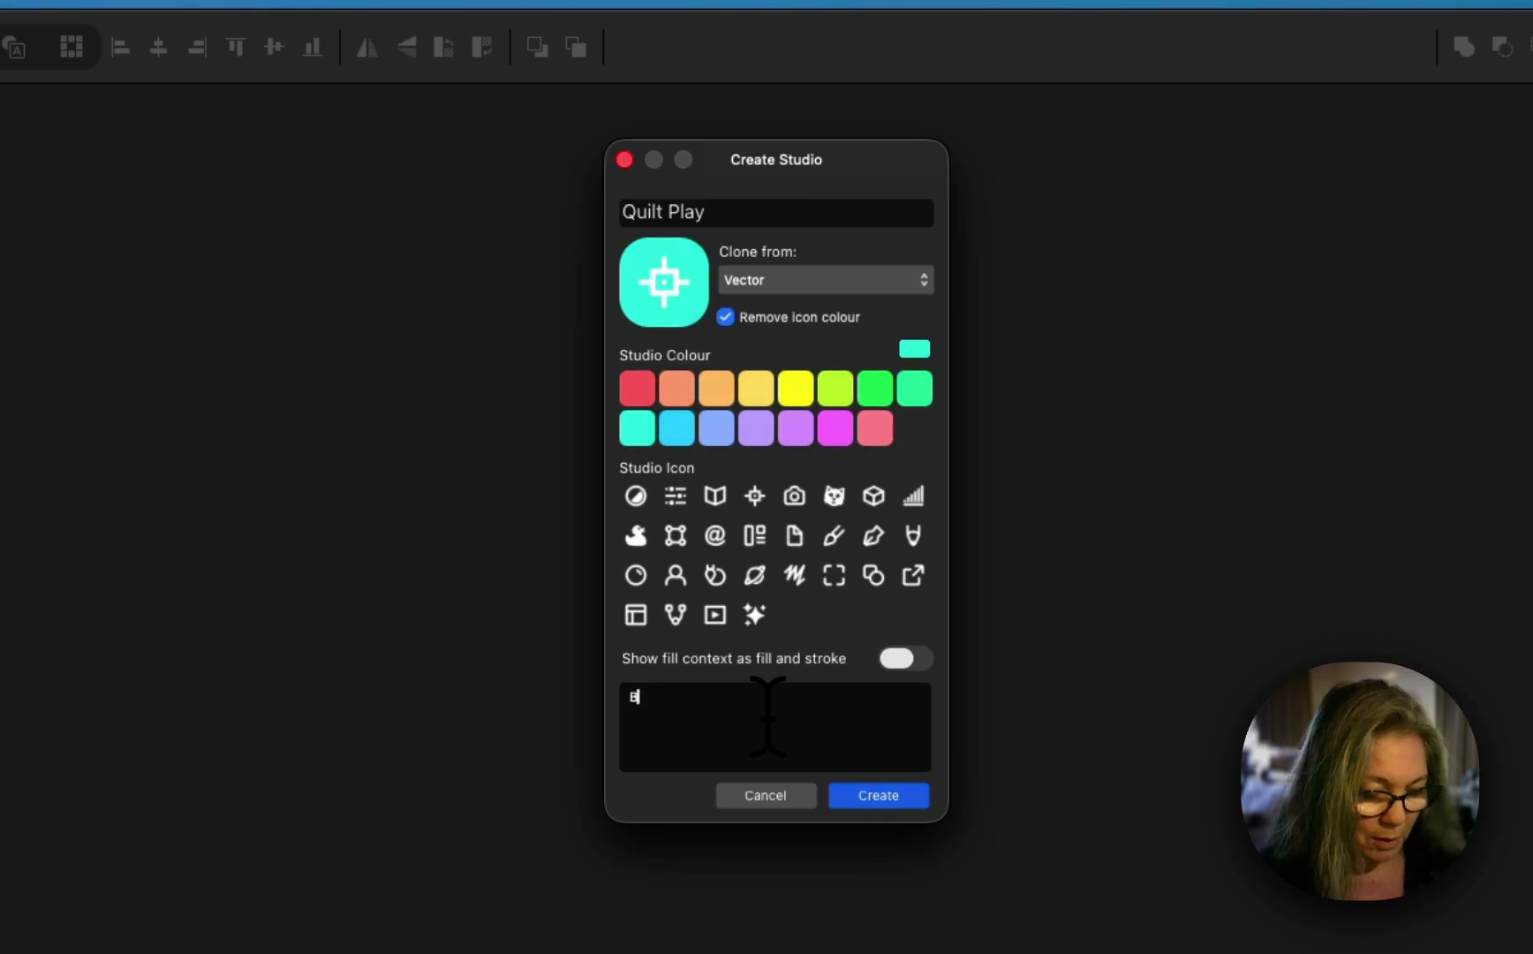
text(uilding Blo)
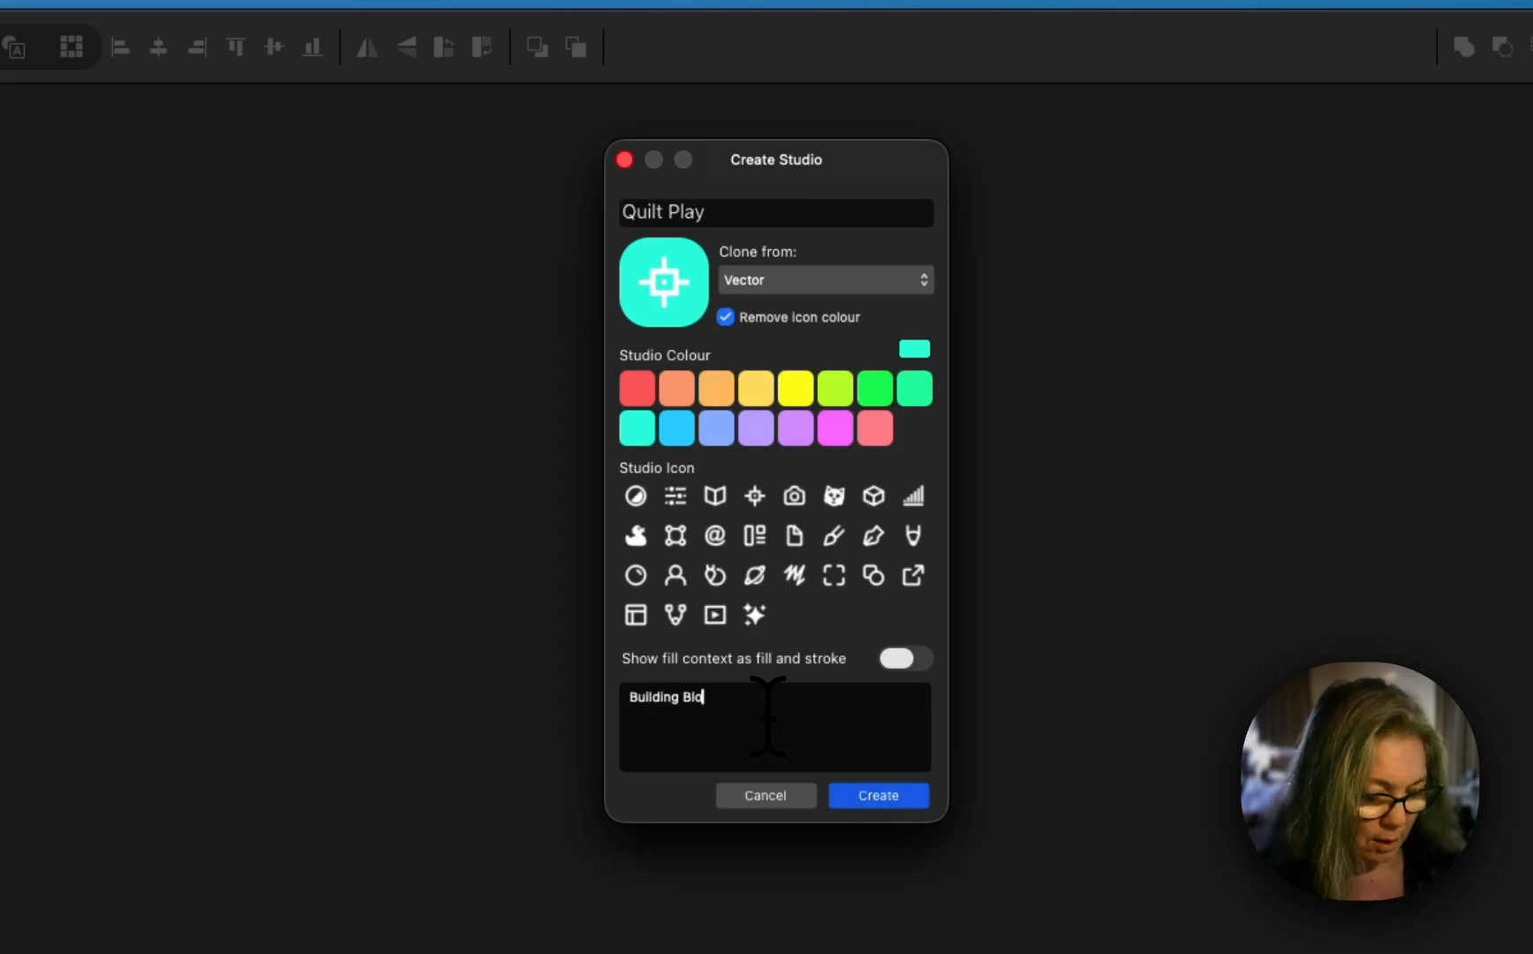
text(cks and Quilts)
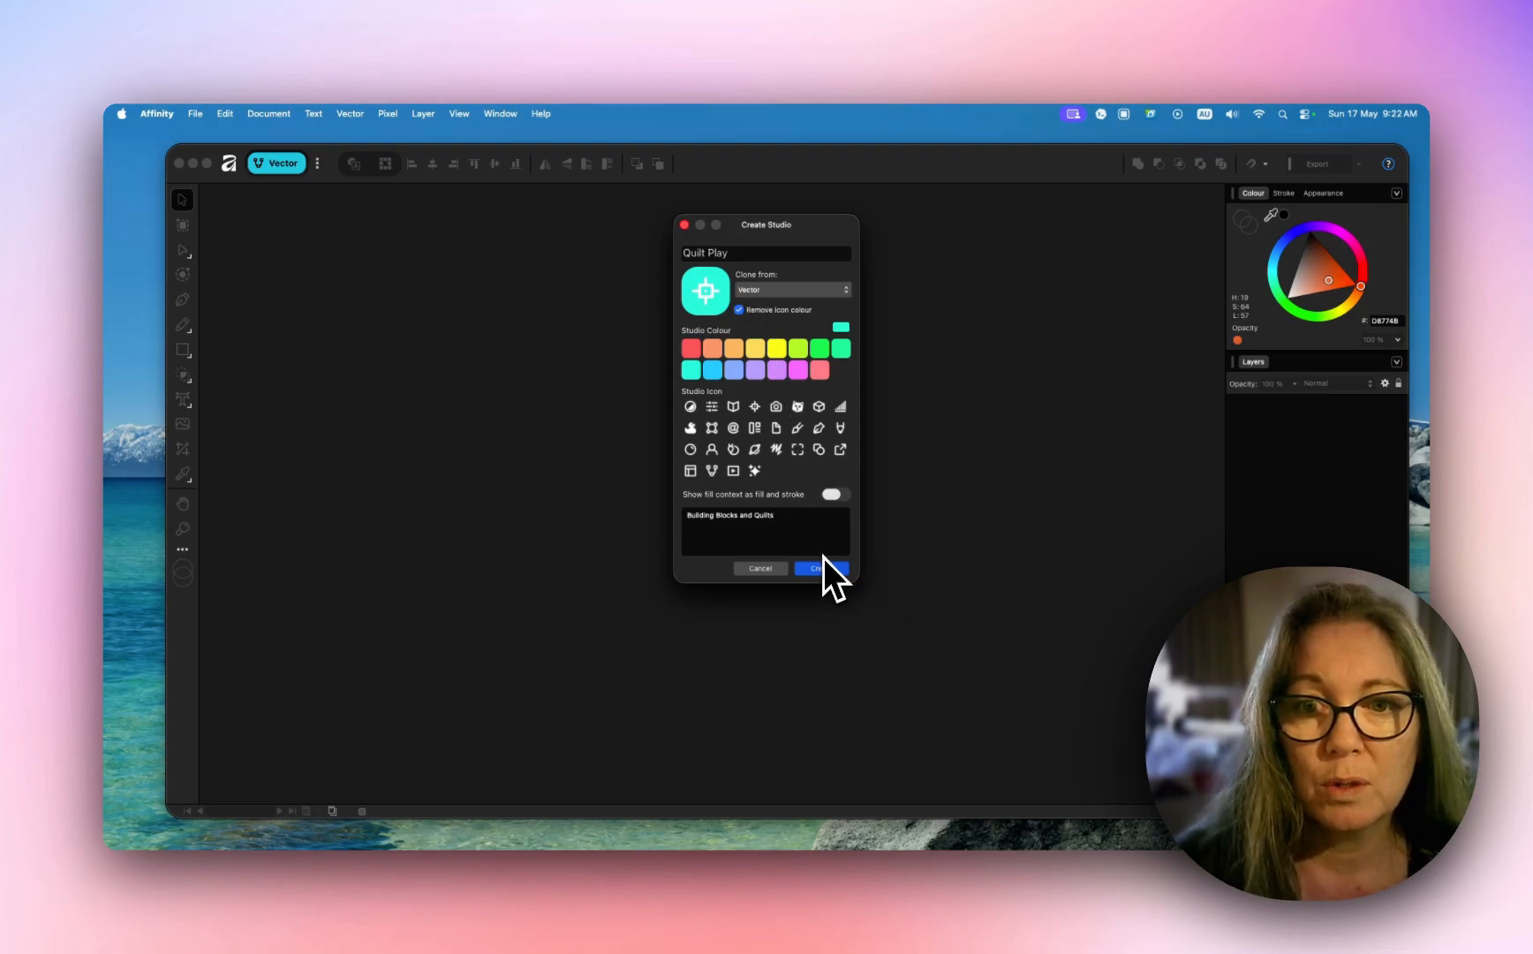
click(827, 570)
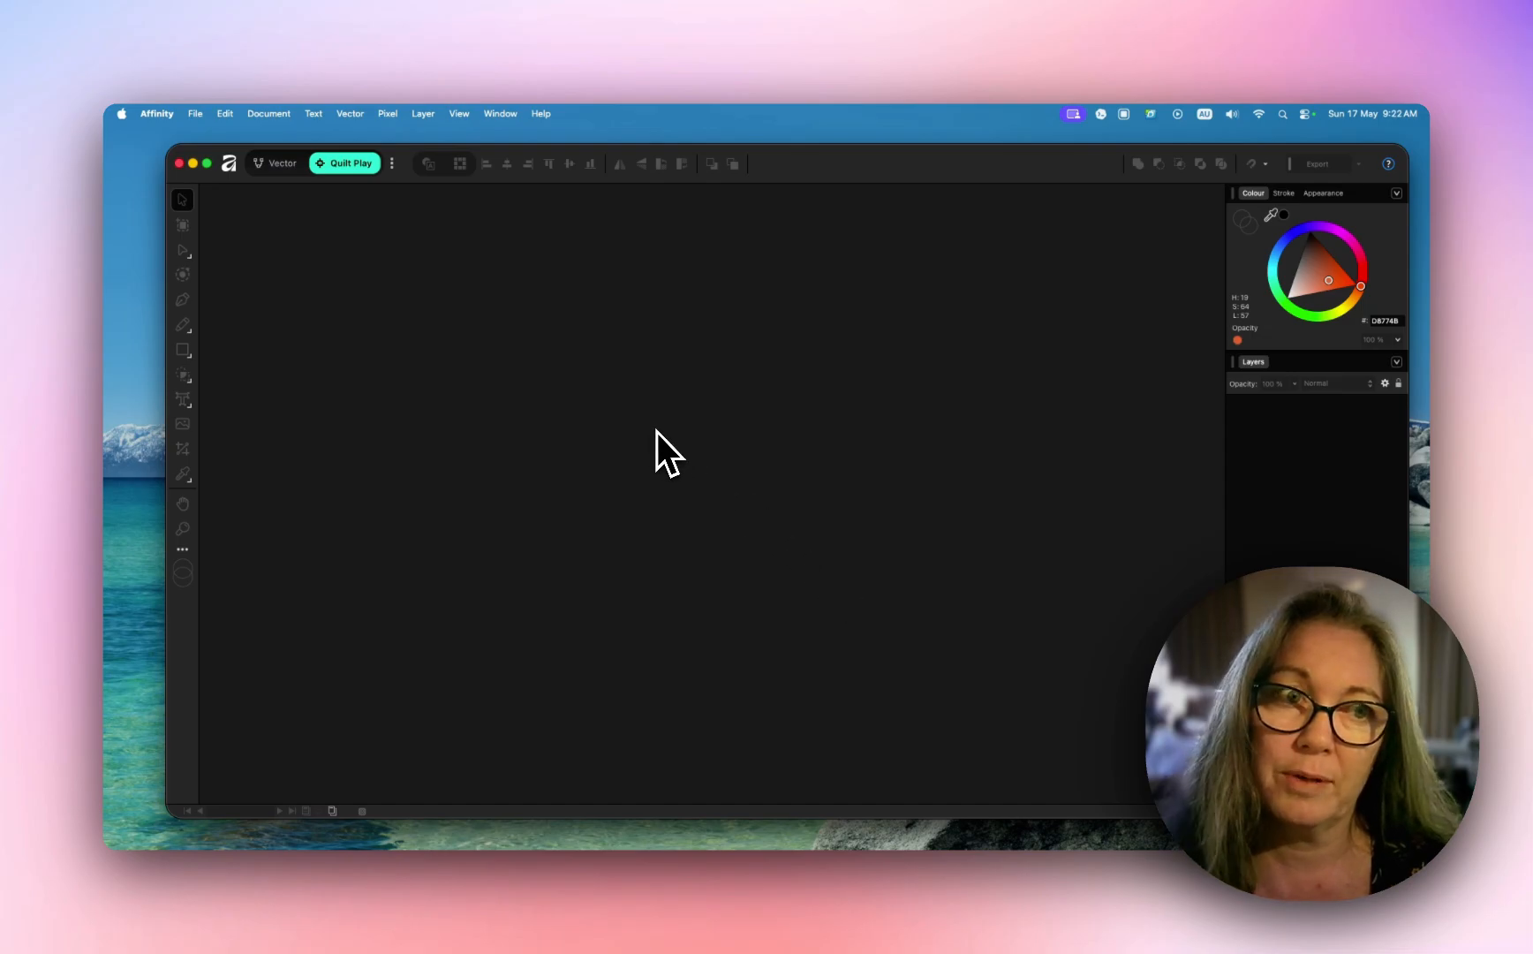
Step: Compare the Vector and Quilt Play studios and examine which tools can be added to the Quilt Play toolbar
click(292, 163)
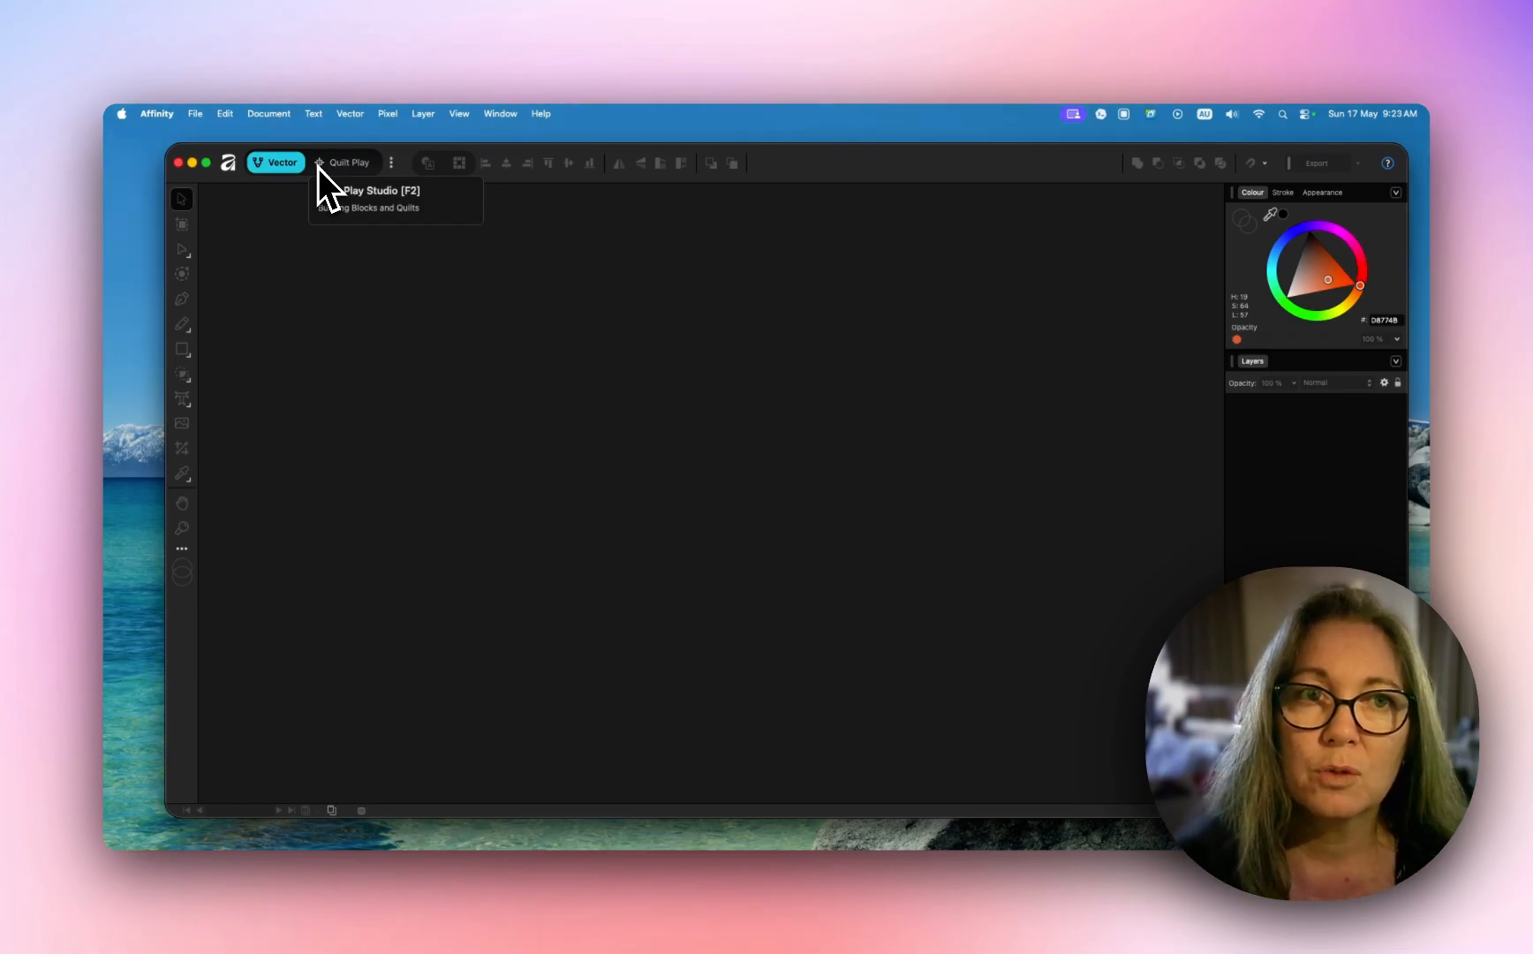
click(338, 164)
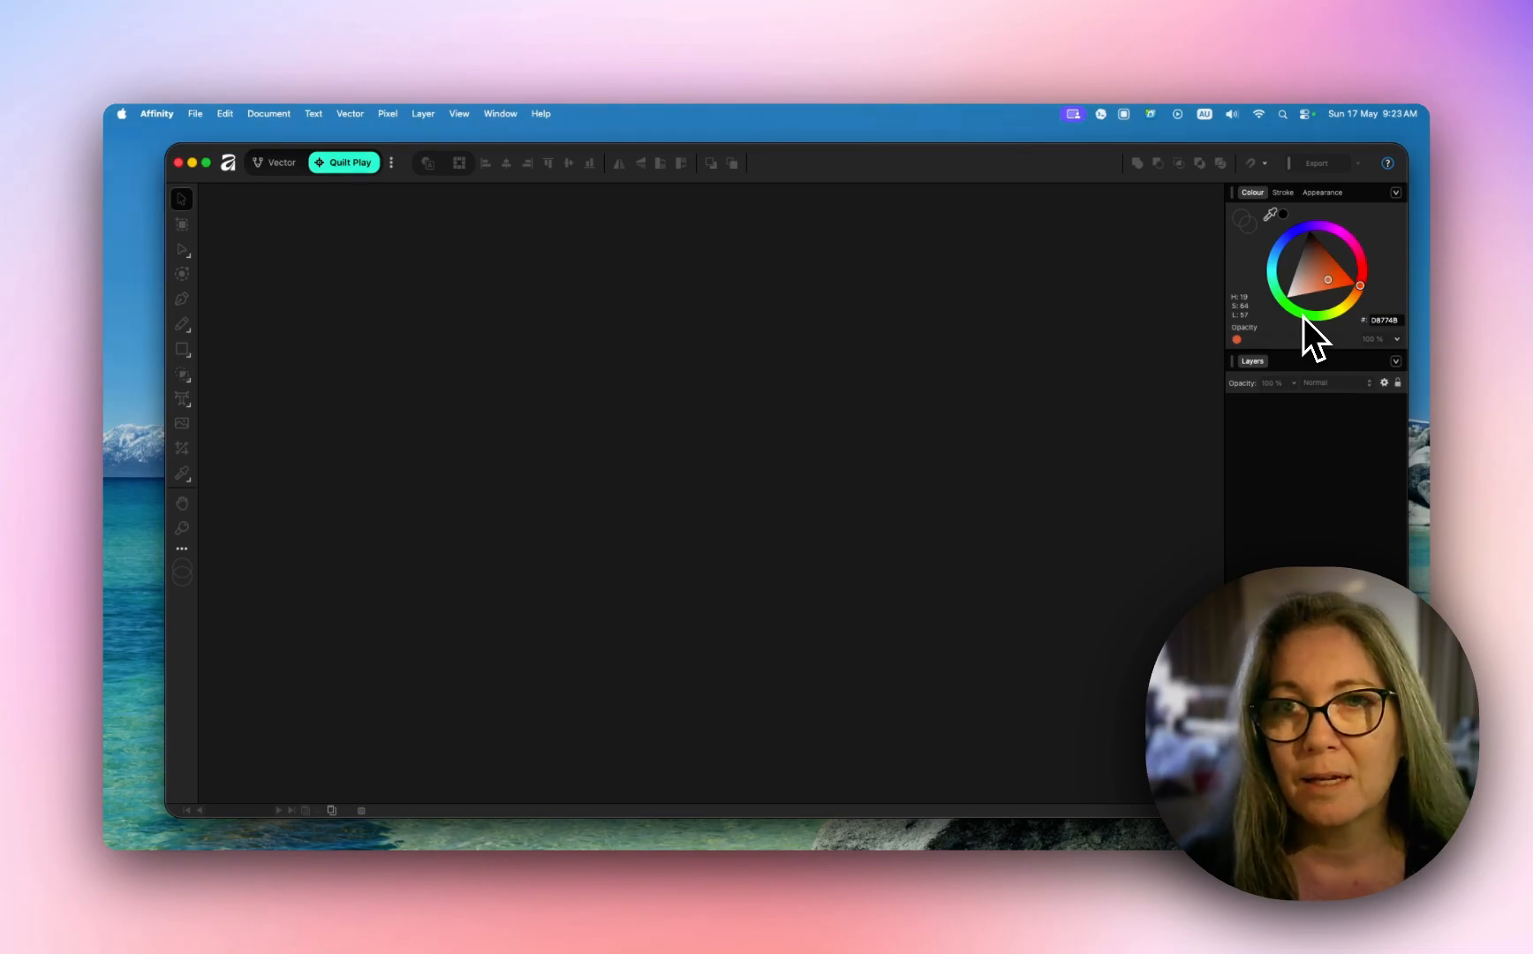
click(181, 549)
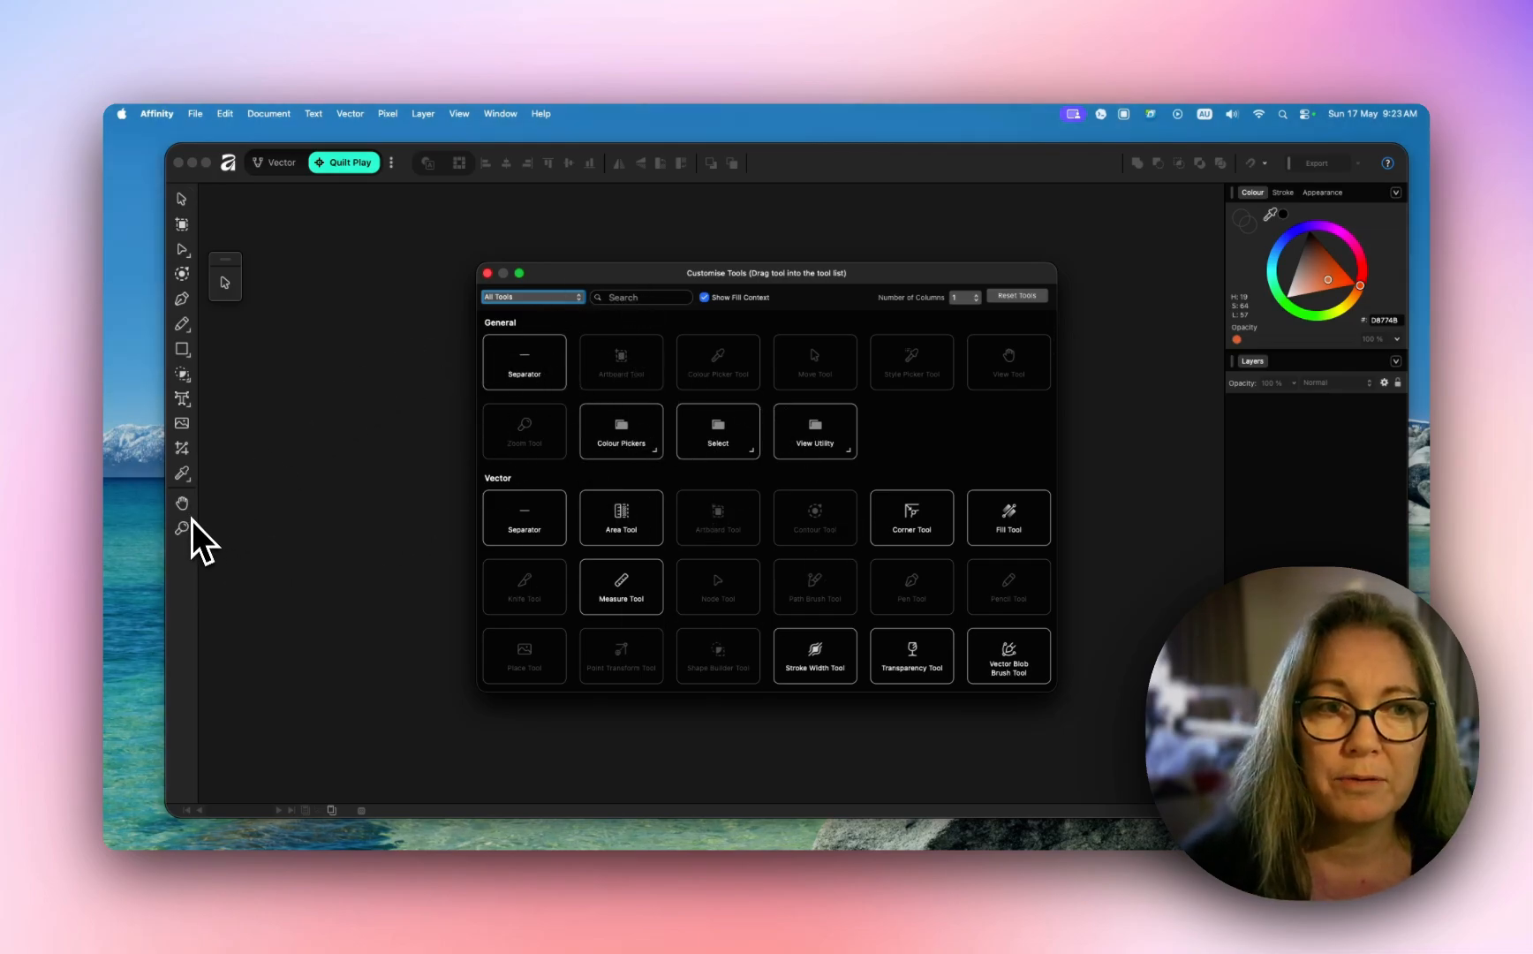
click(487, 273)
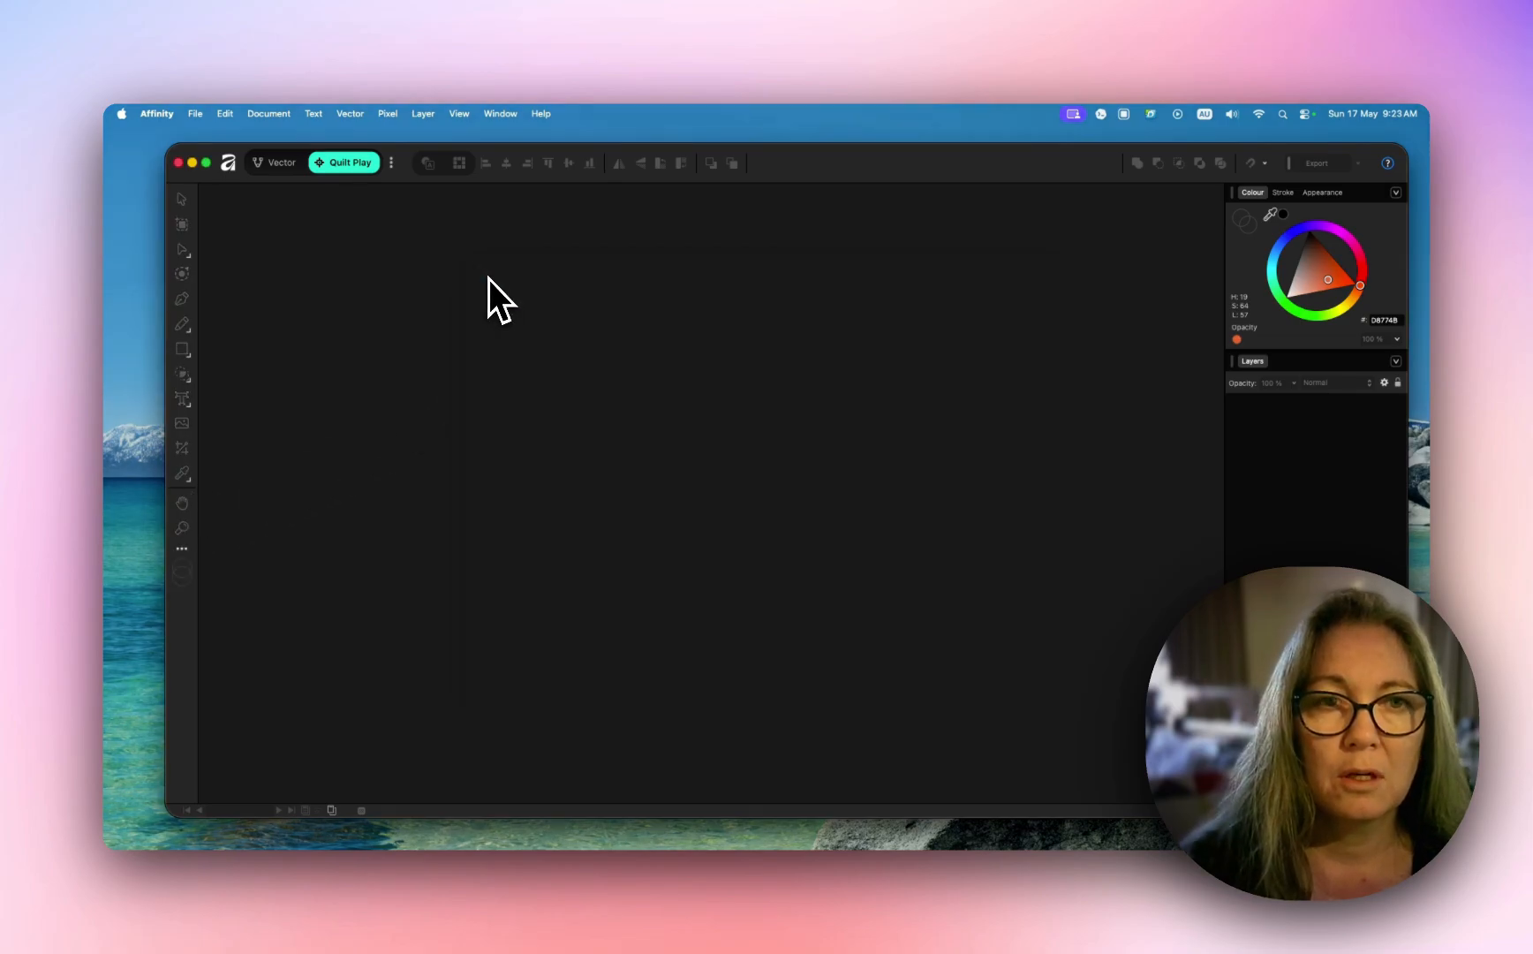
click(187, 553)
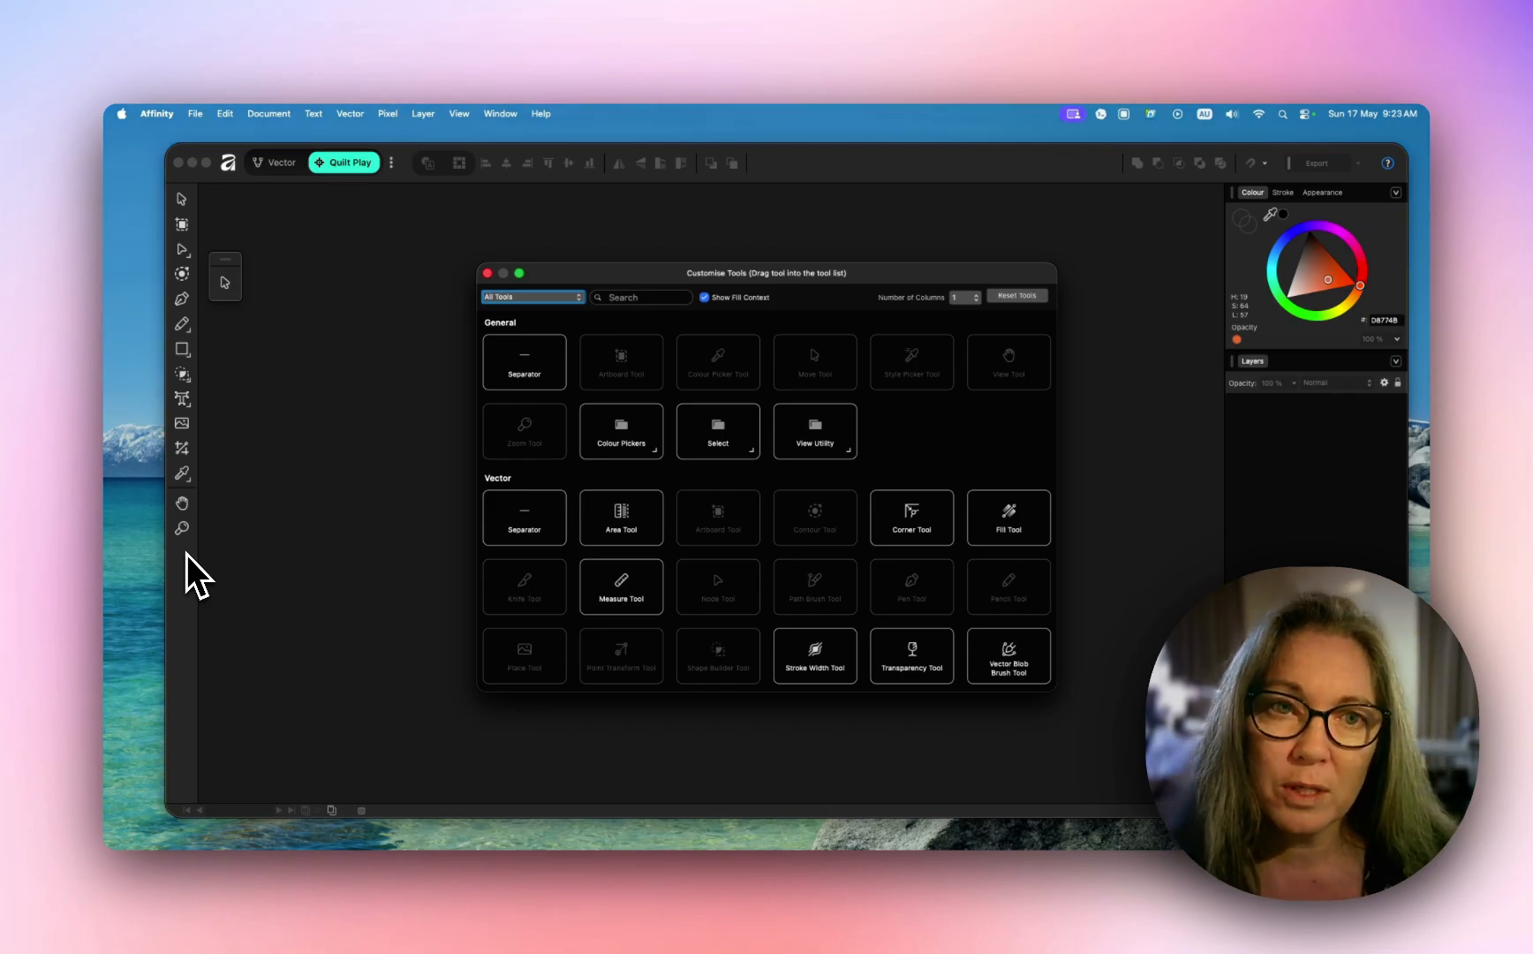
scroll(534, 423, down, 1)
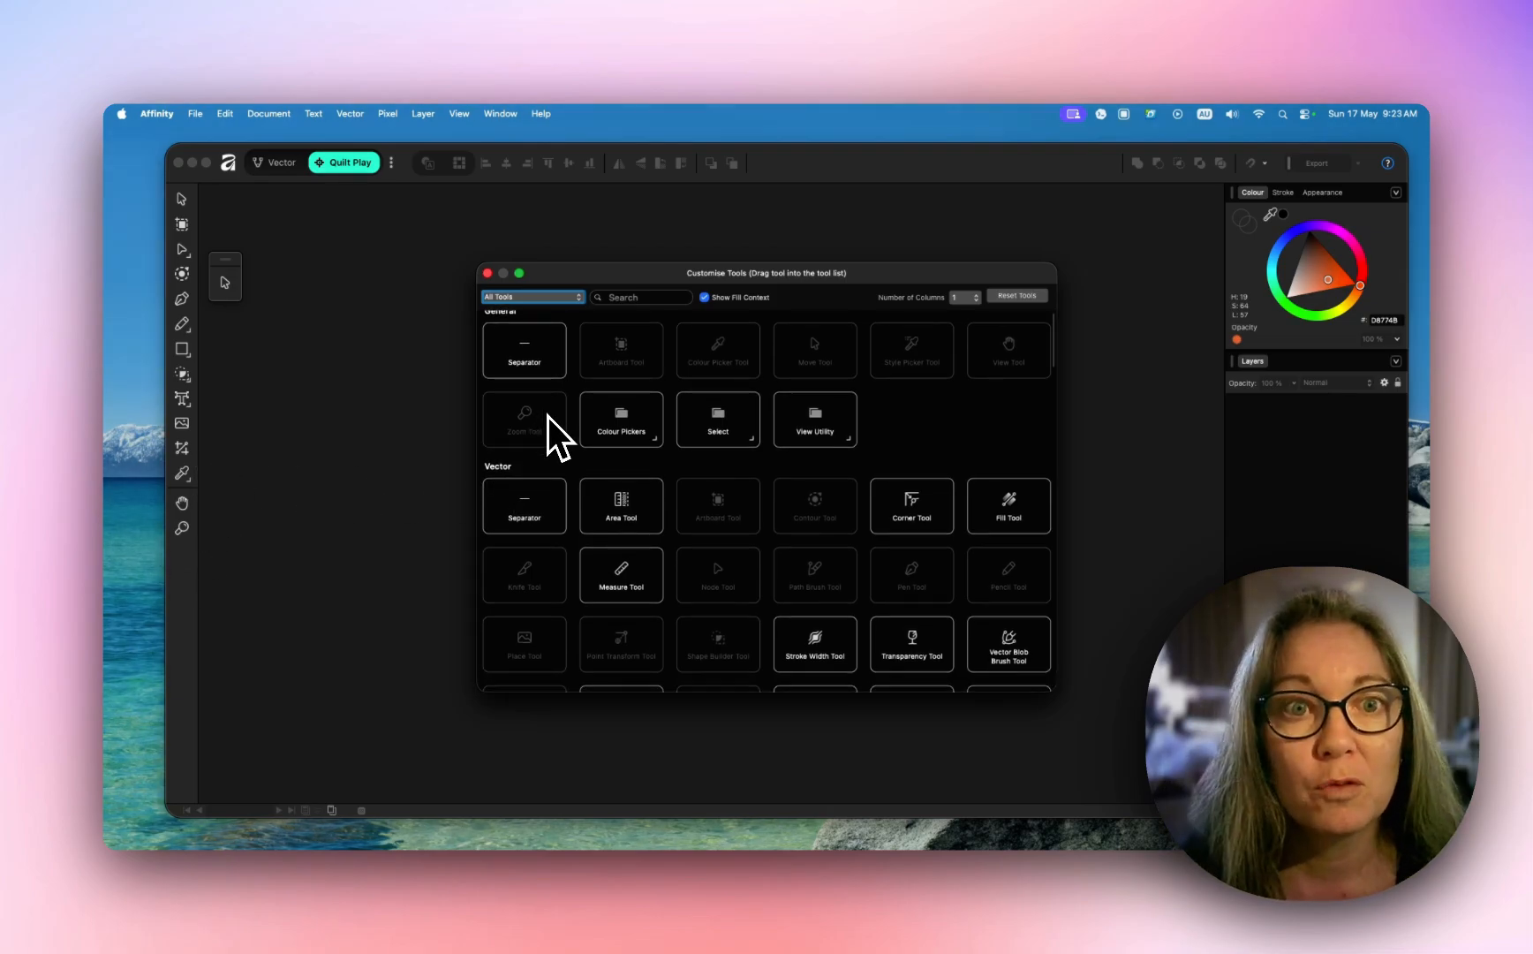
click(488, 274)
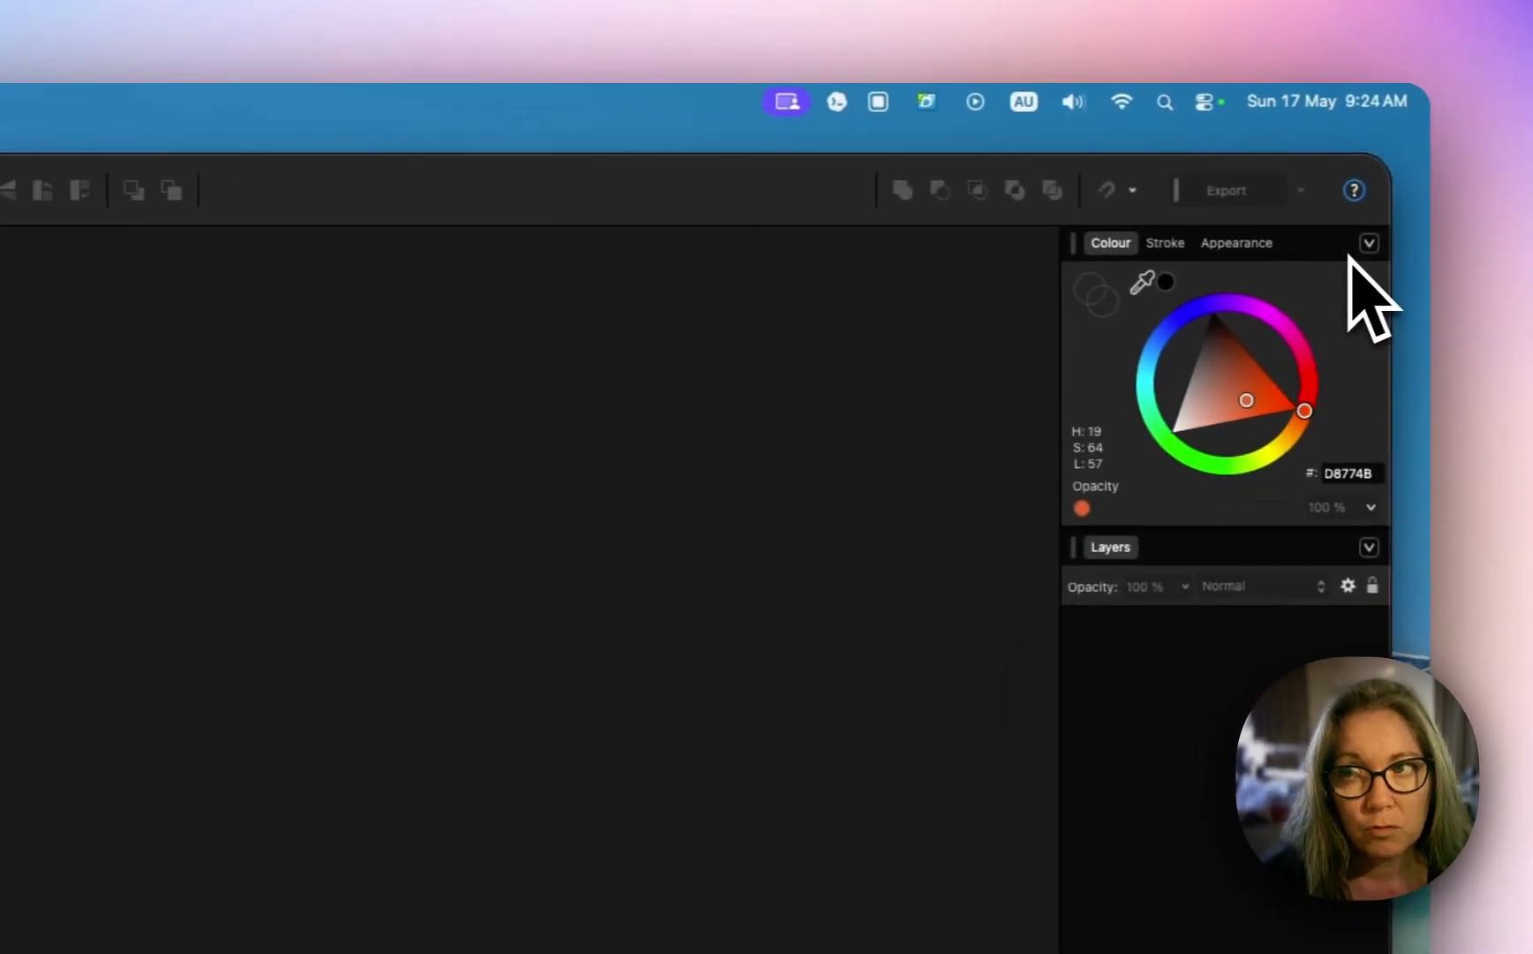
Step: Switch off the Appearance panel in the Quilt Play studio's panel list
click(1368, 243)
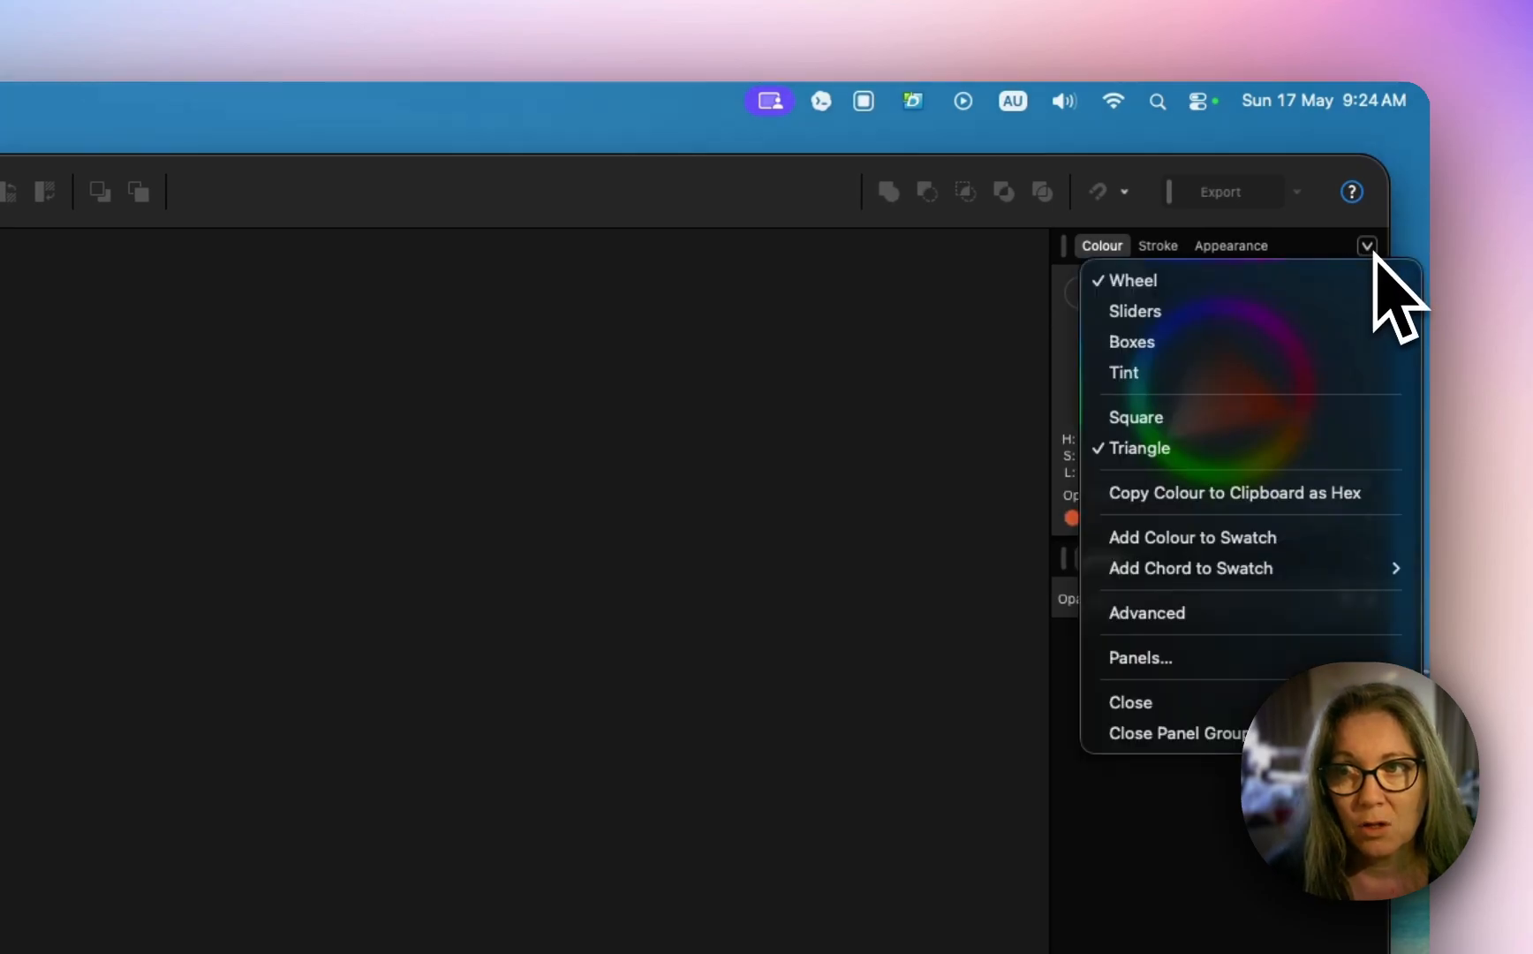
click(1199, 657)
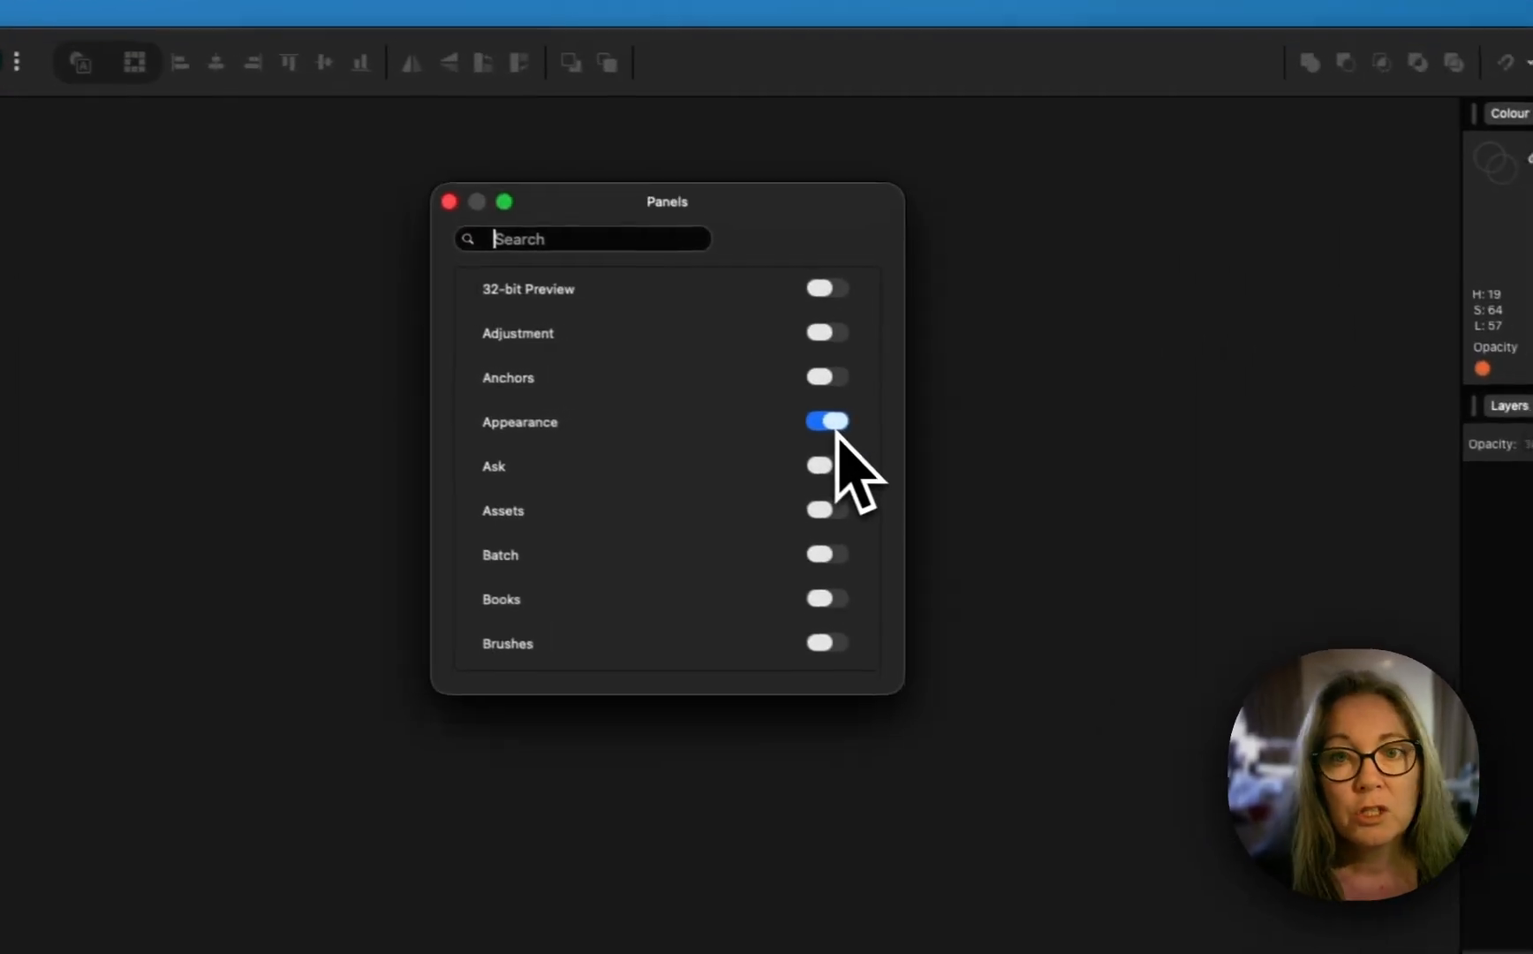
click(830, 422)
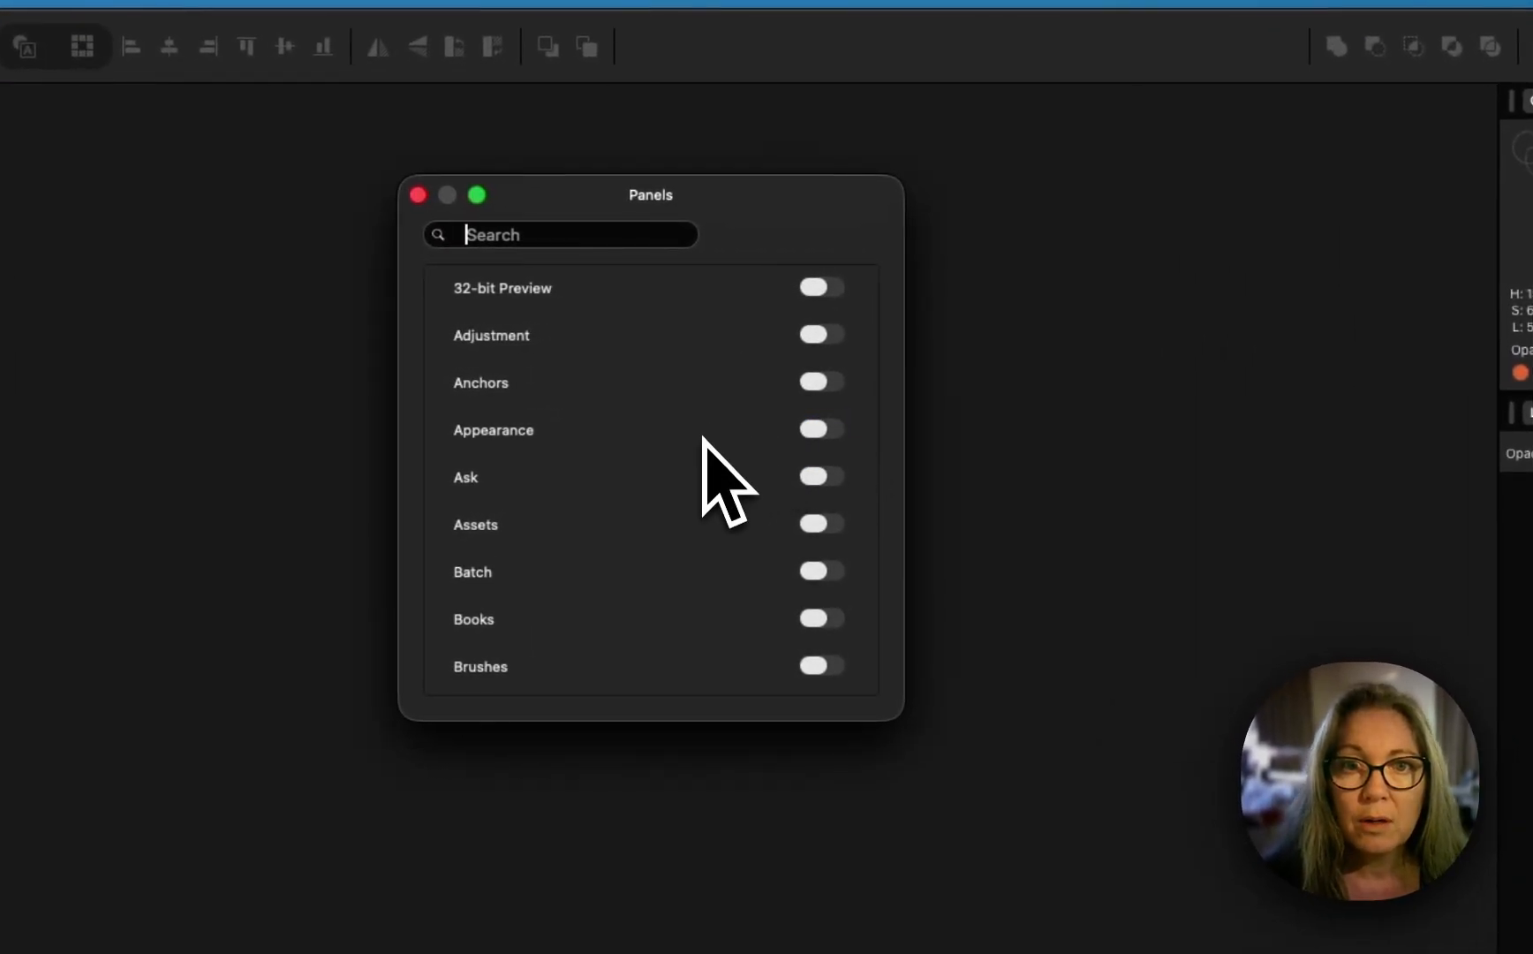
Step: Review which of the remaining panels are enabled for the Quilt Play studio, through to Typography, and close the panel list
scroll(714, 430, down, 3)
scroll(704, 440, down, 10)
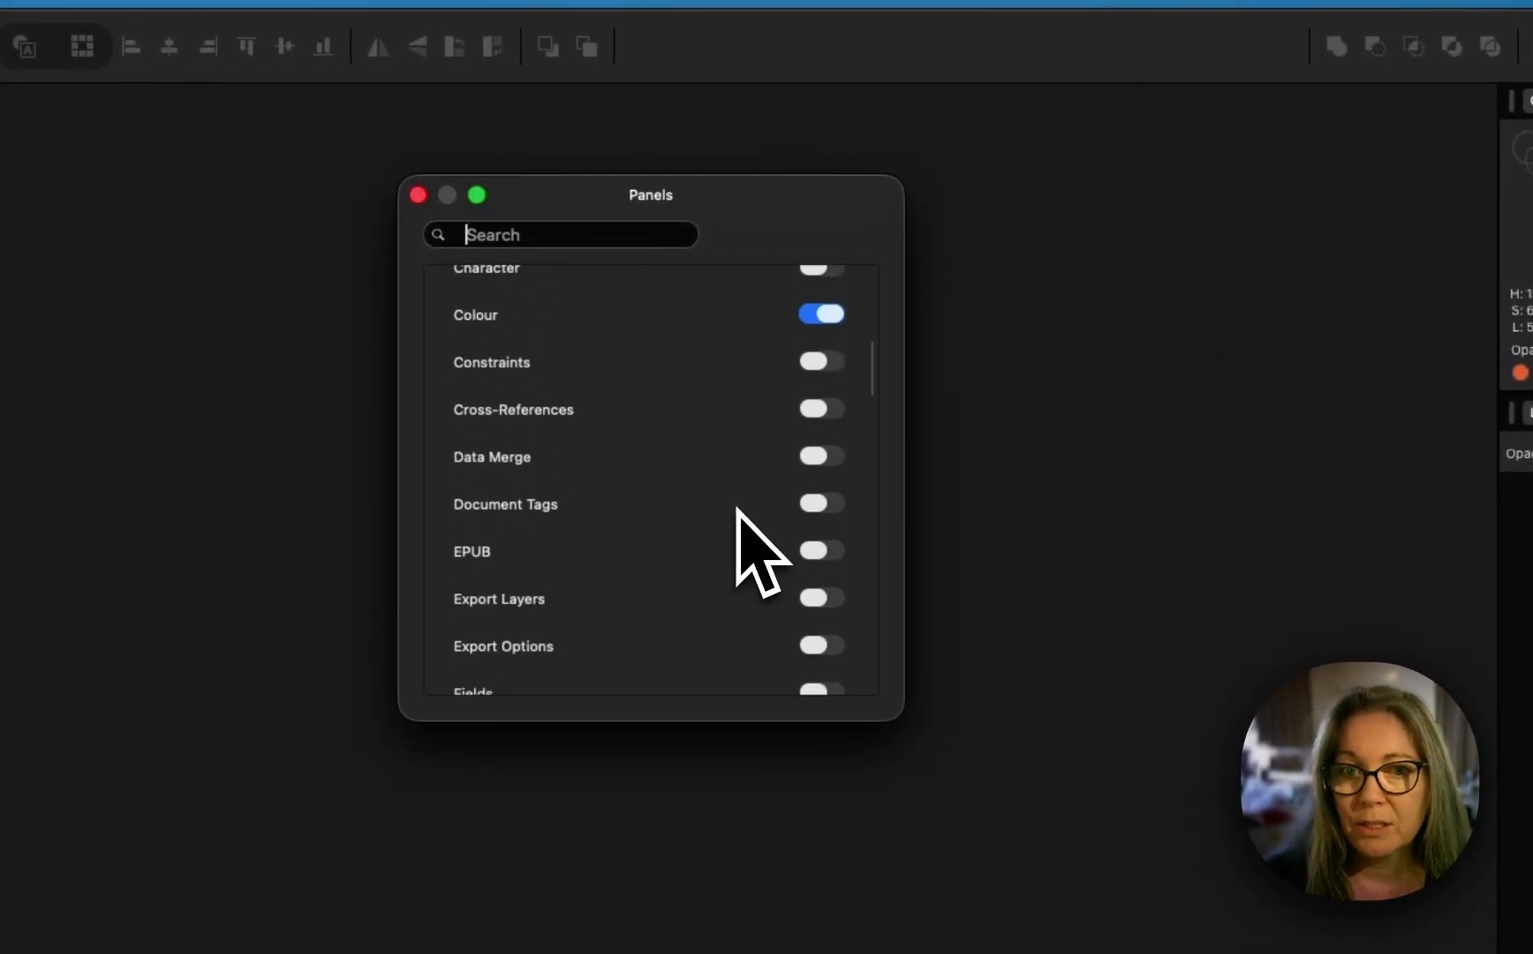
scroll(736, 509, down, 5)
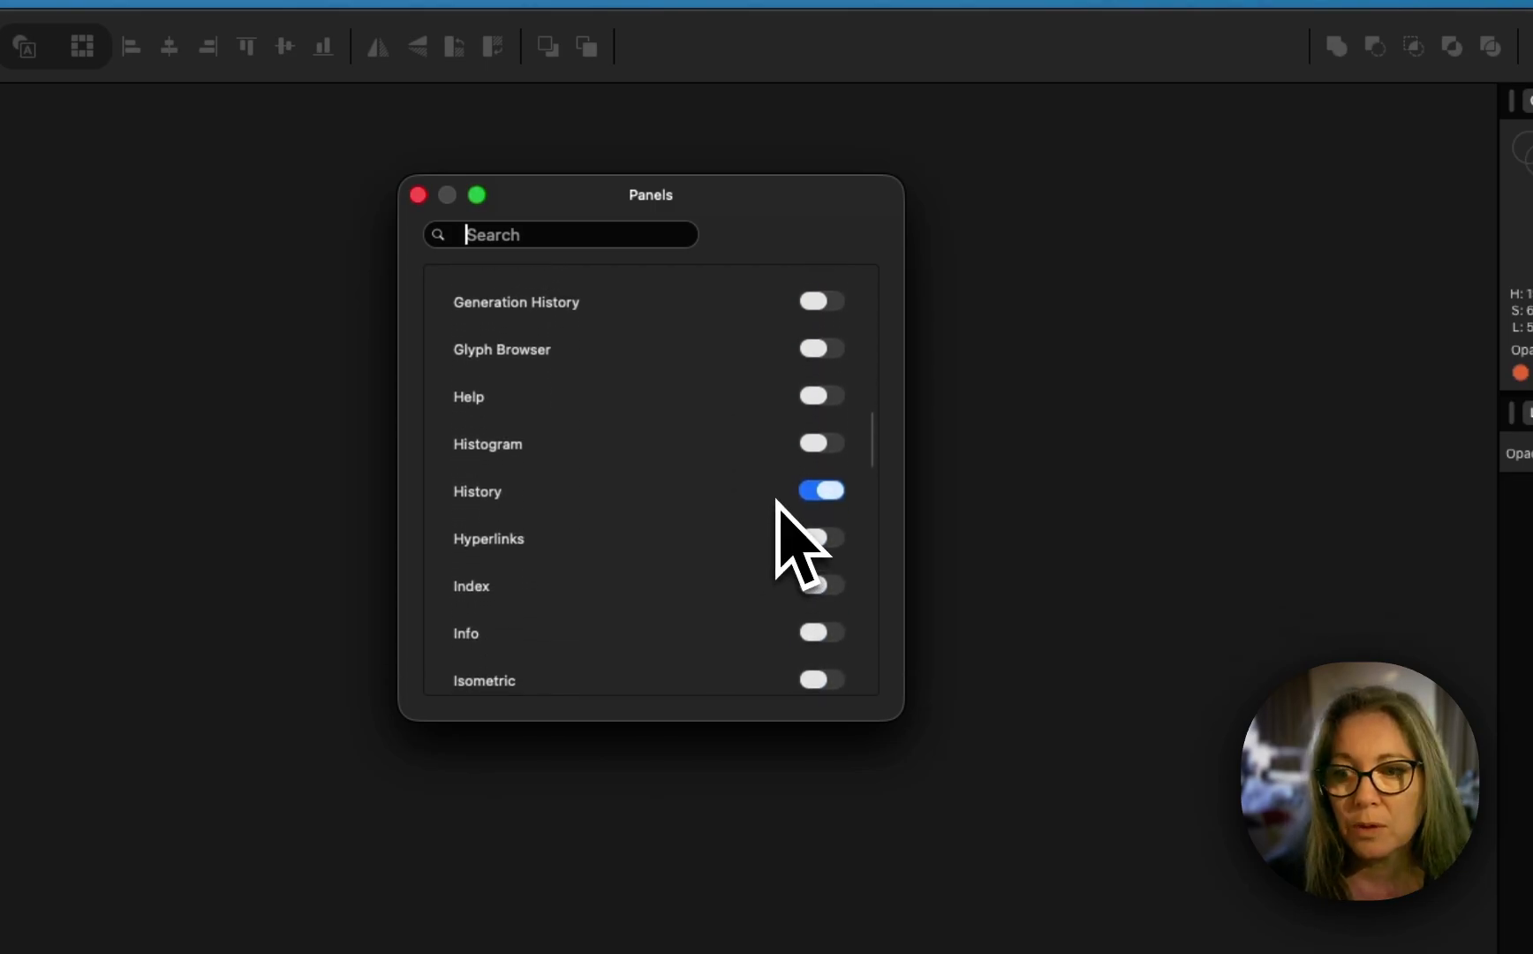
scroll(741, 496, down, 6)
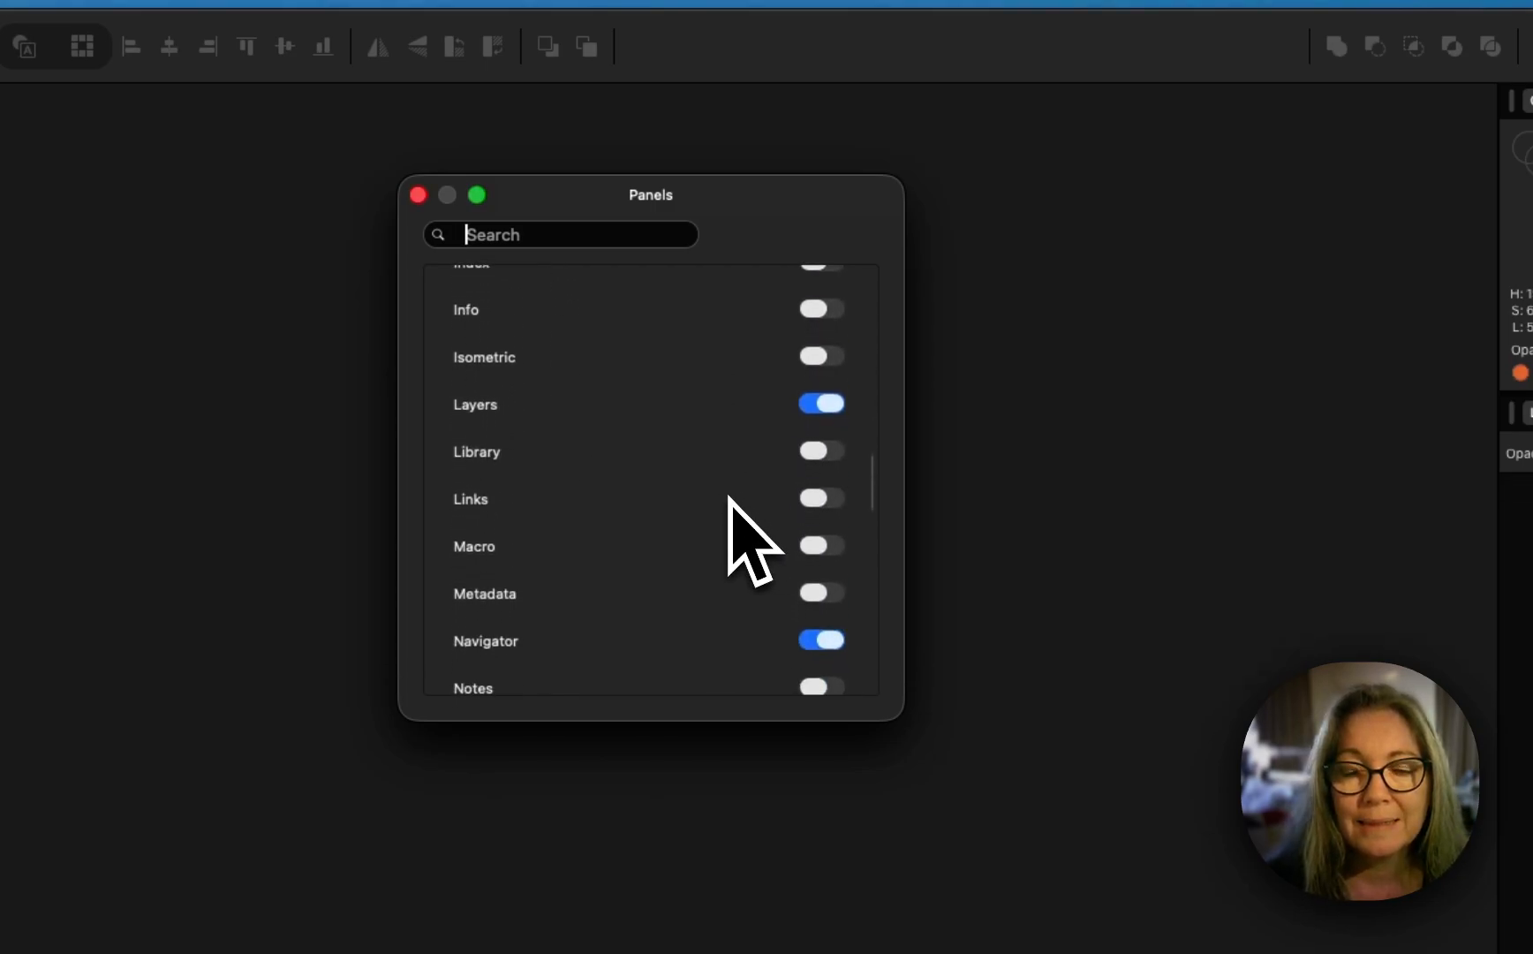
scroll(729, 498, down, 3)
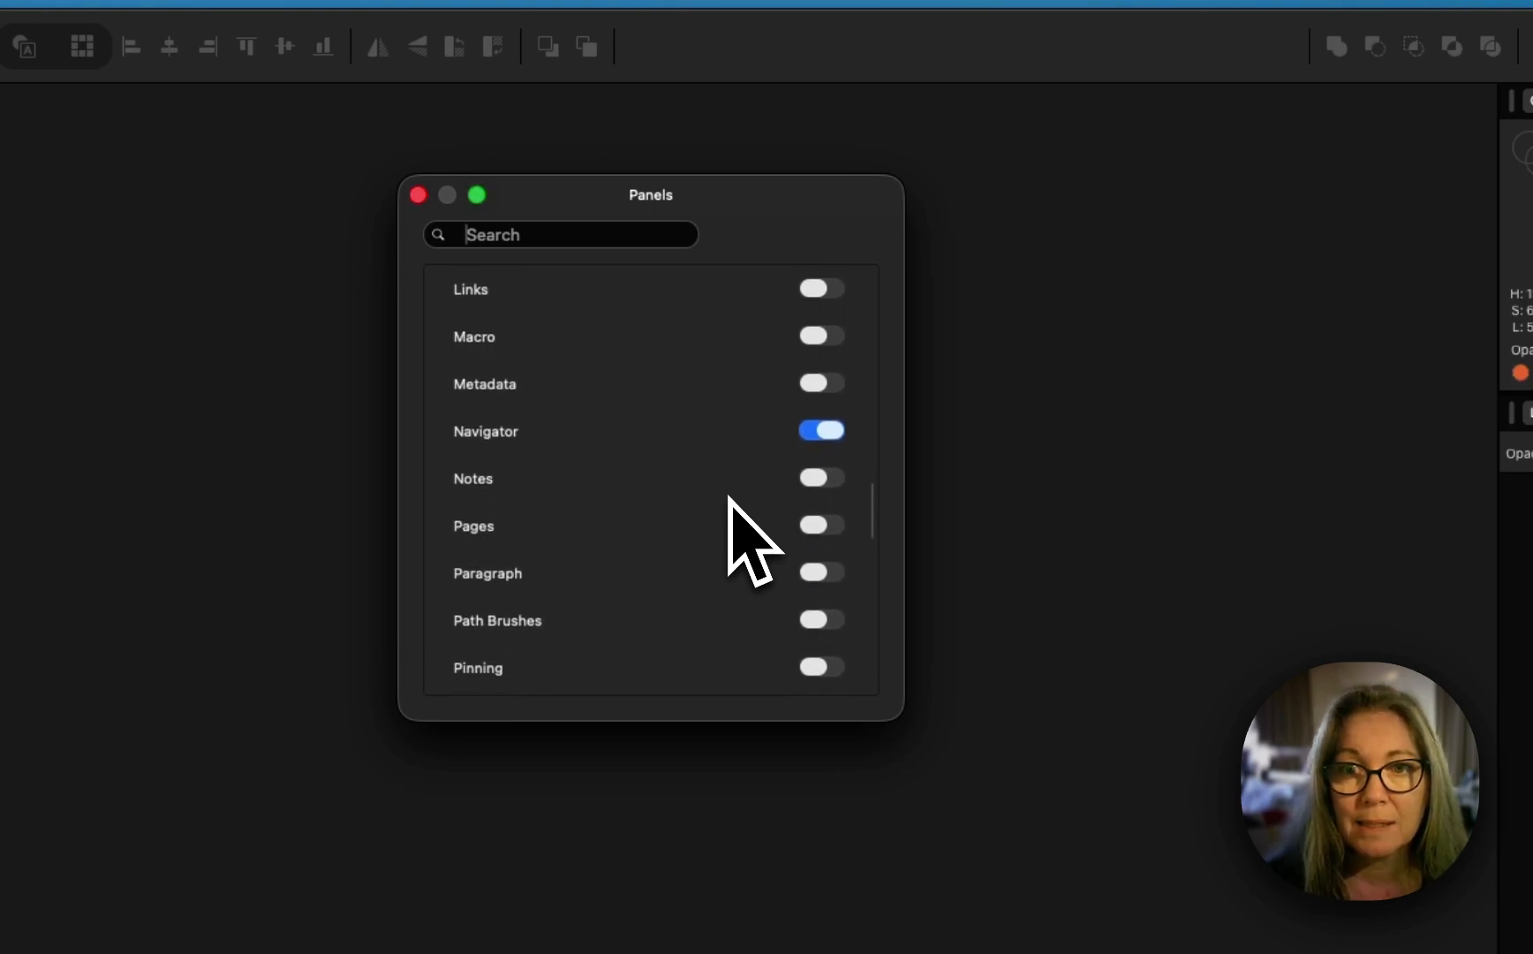
scroll(730, 497, down, 3)
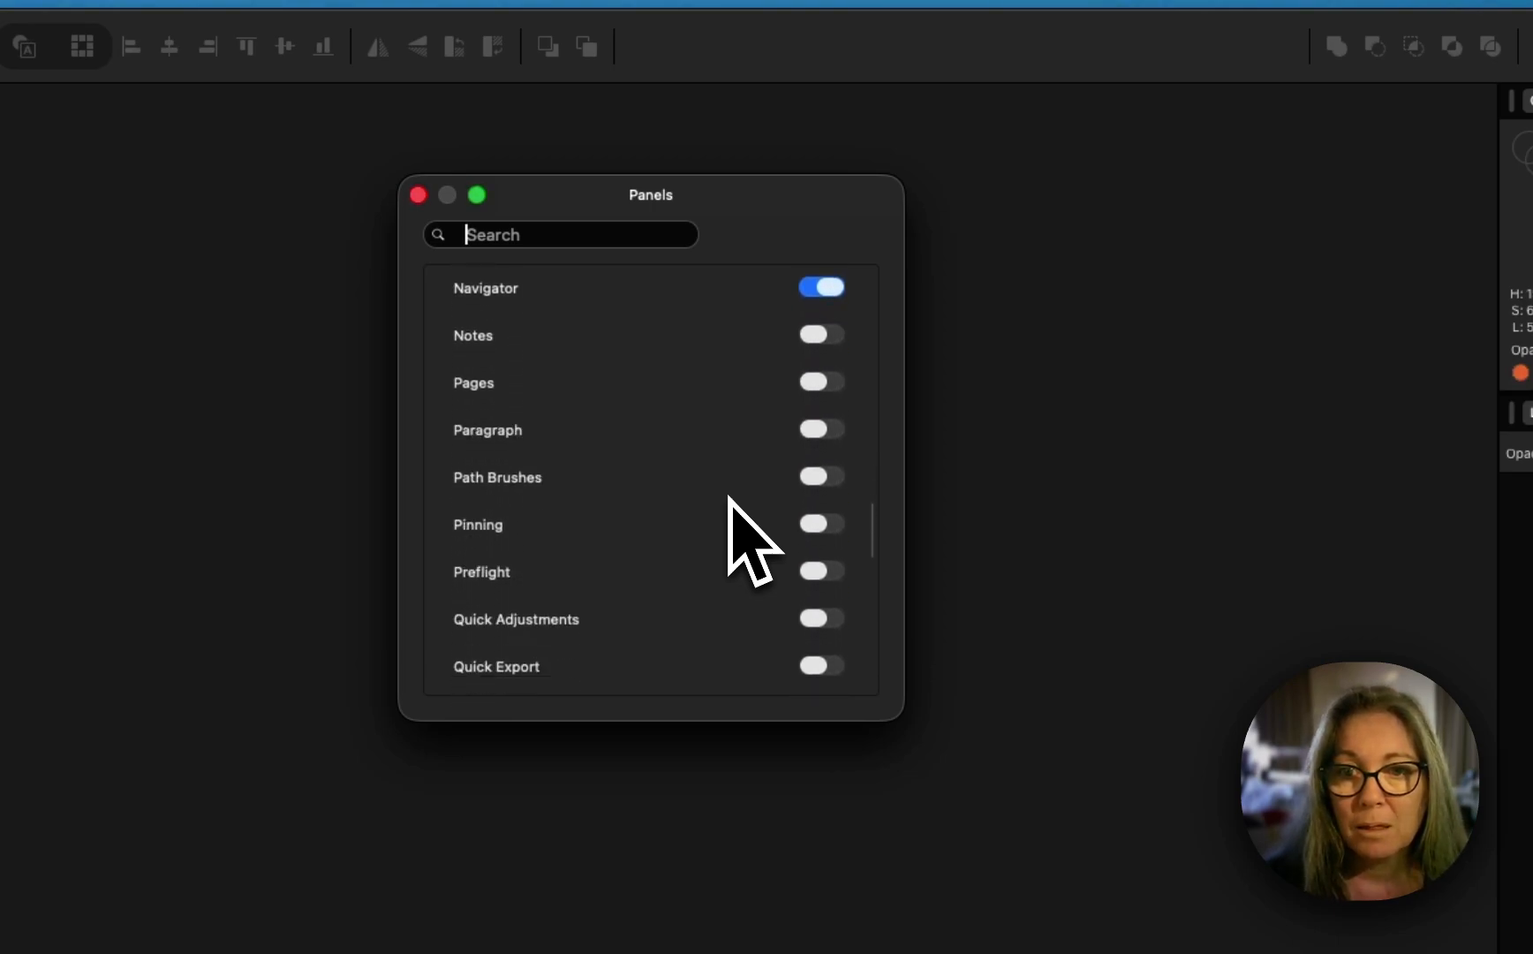
scroll(729, 497, down, 12)
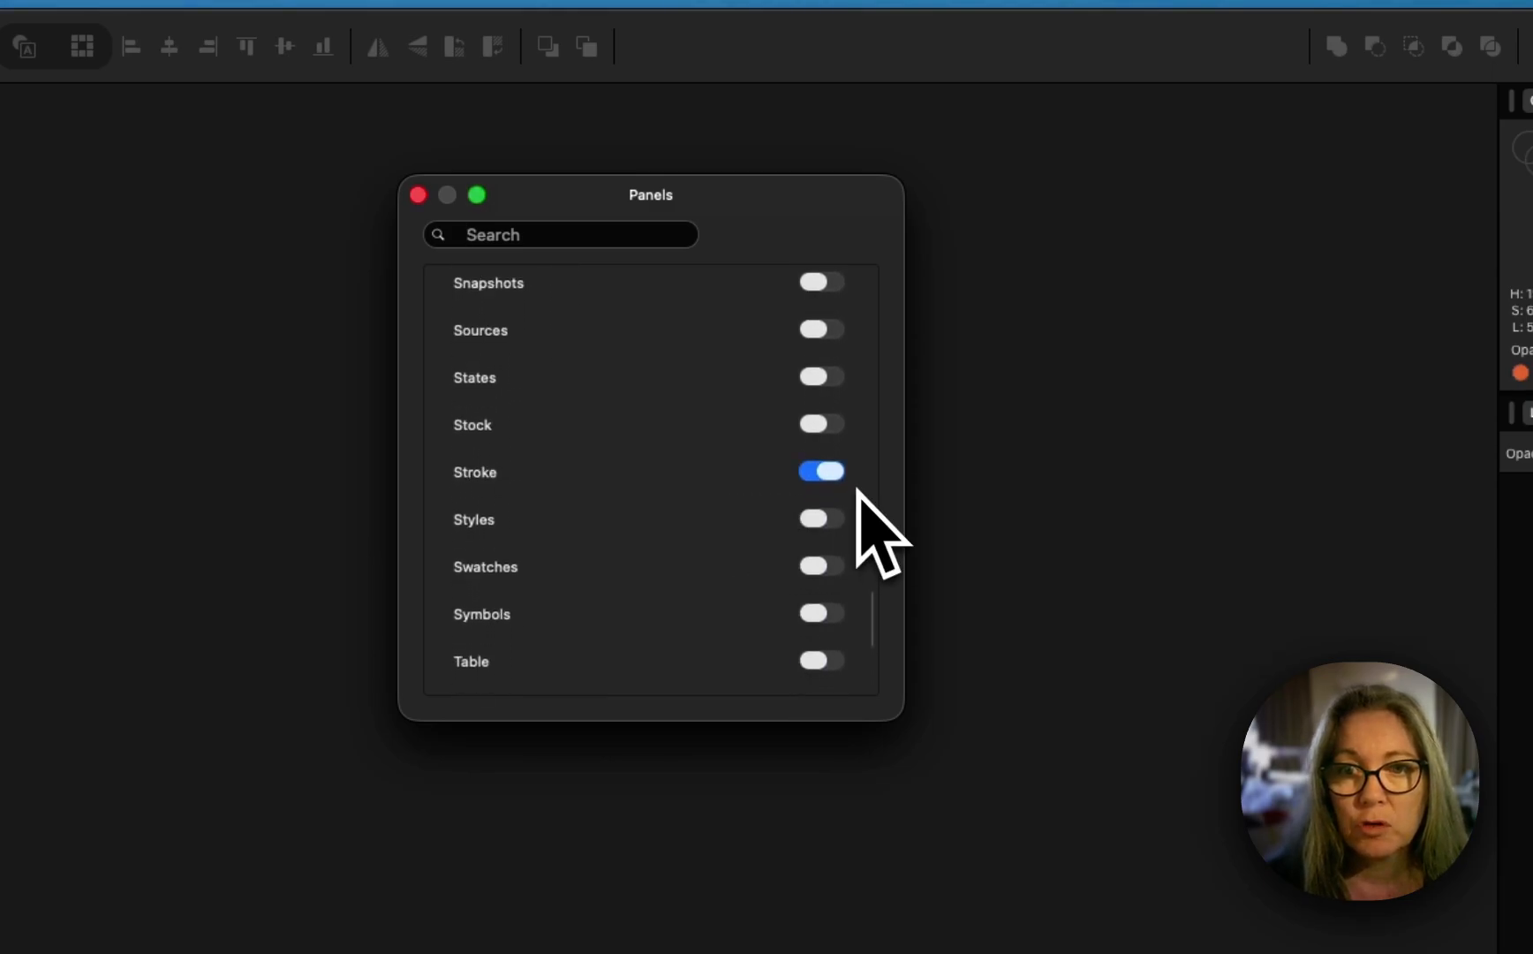
scroll(752, 530, down, 7)
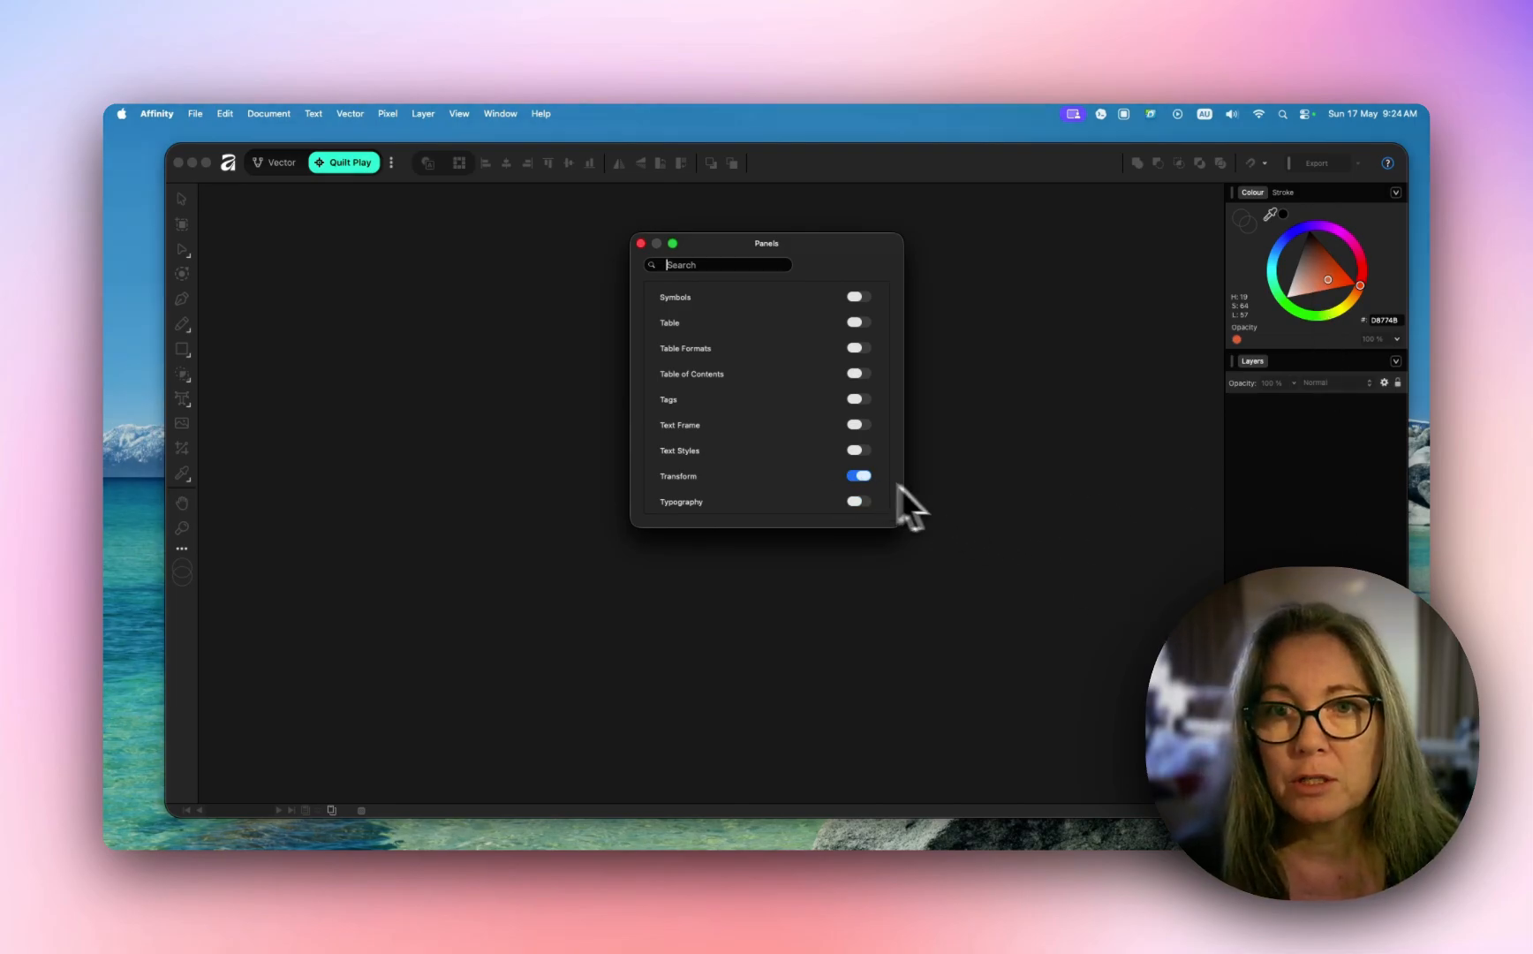
click(641, 244)
Step: Dock the Transform panel in the same group as Layers, check the Layers panel, and leave Transform in front
drag(1428, 415, 1256, 369)
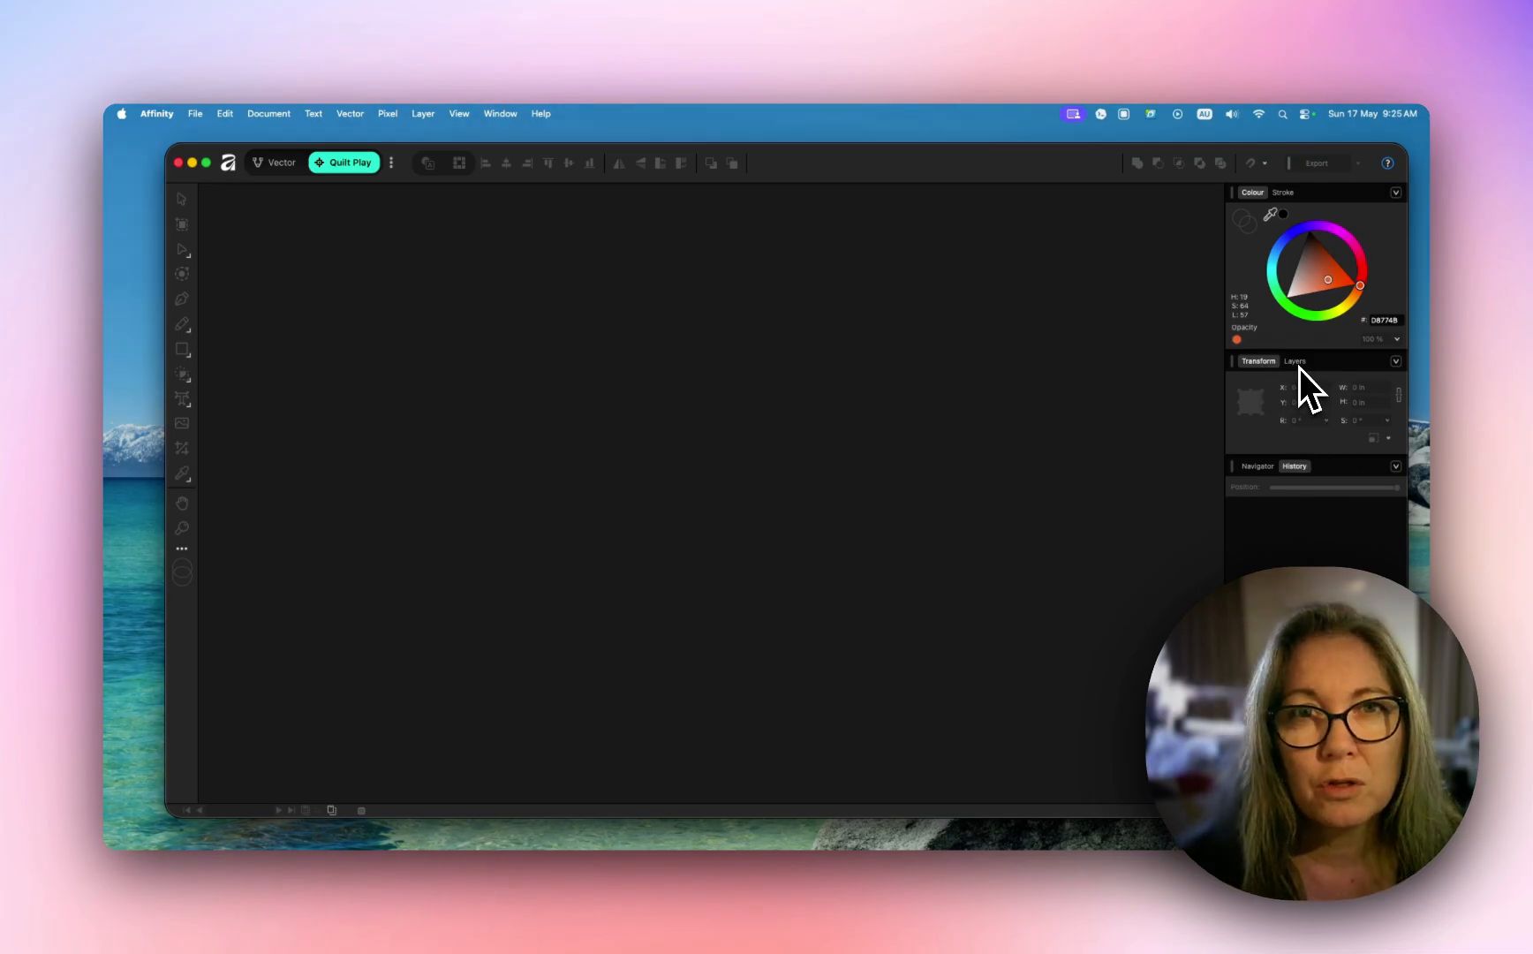
click(1297, 364)
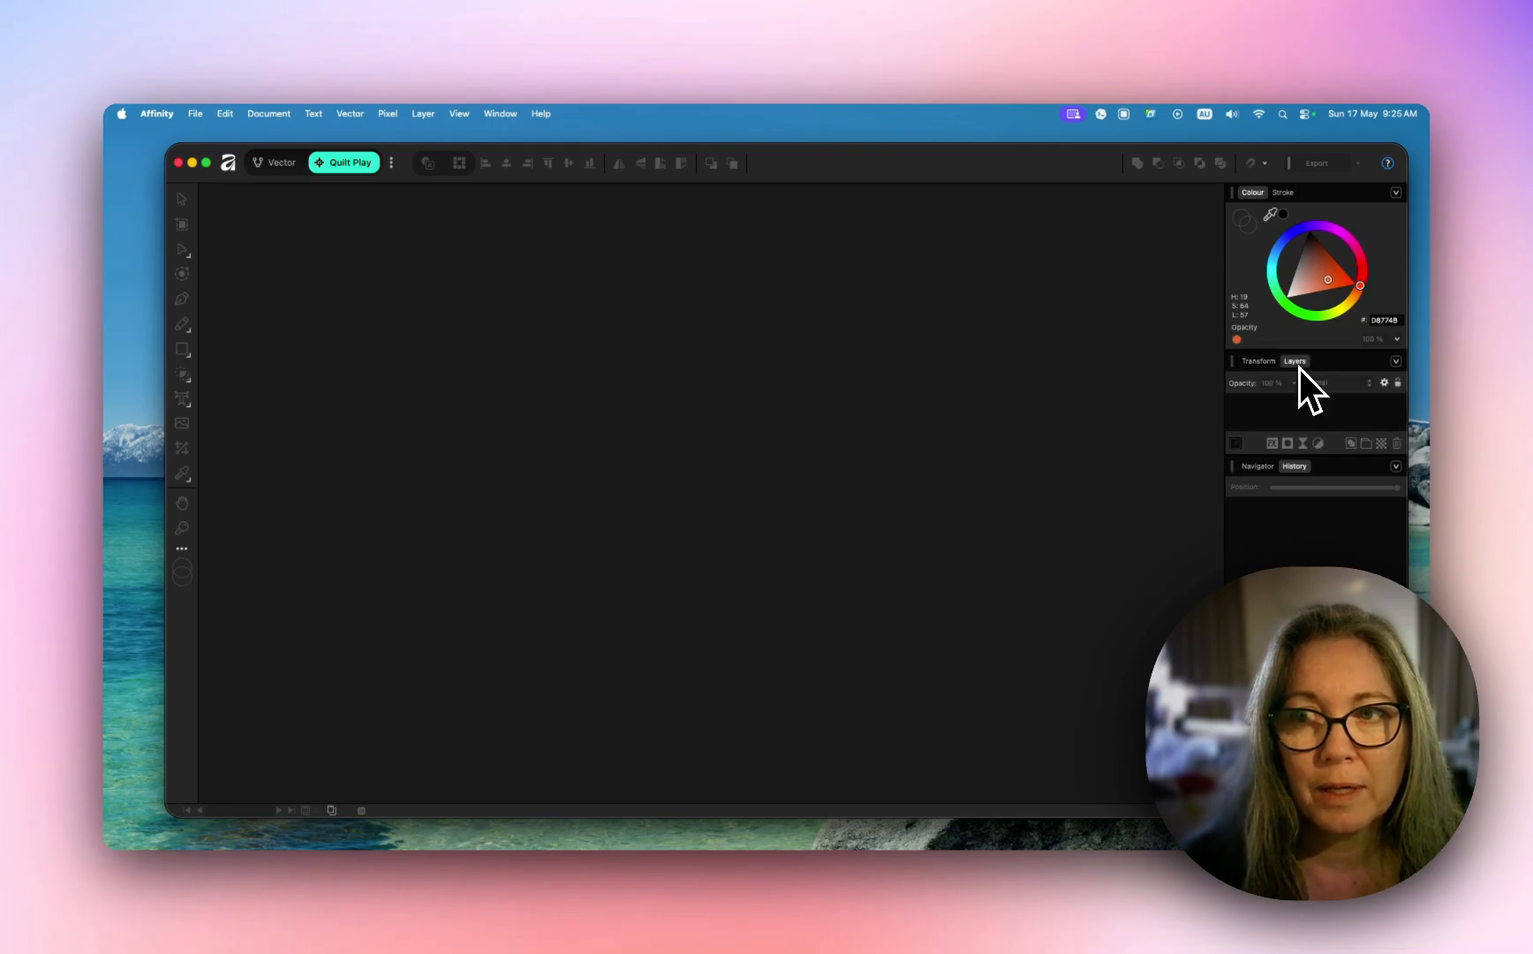
click(1268, 363)
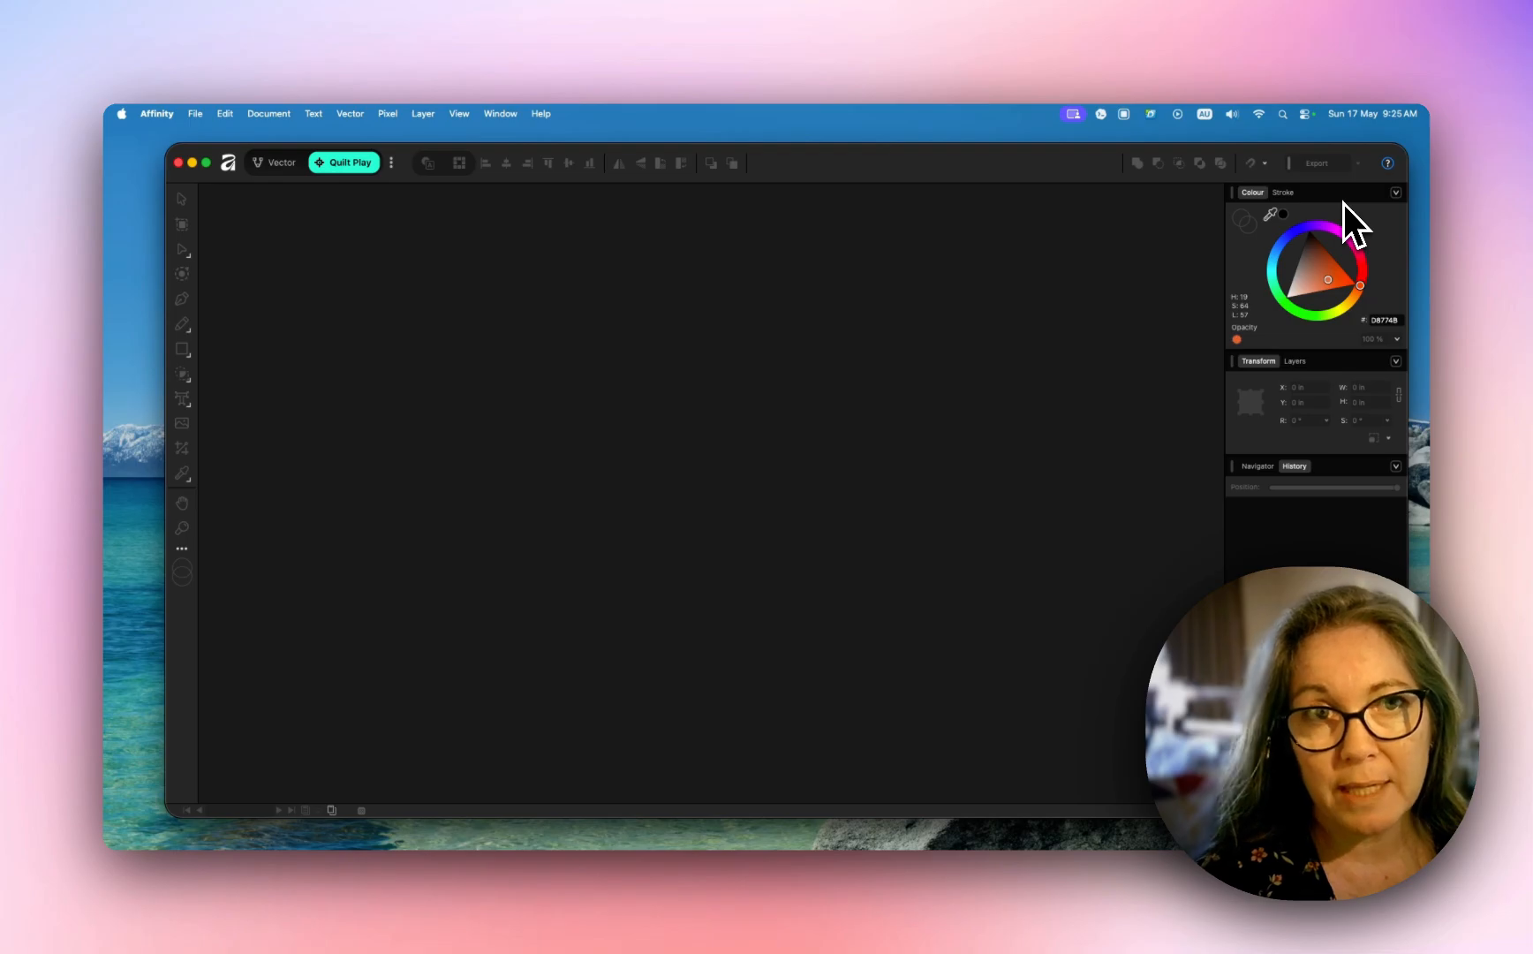
Step: Save the current panel layout as a new panels preset named Quilt Play
click(500, 114)
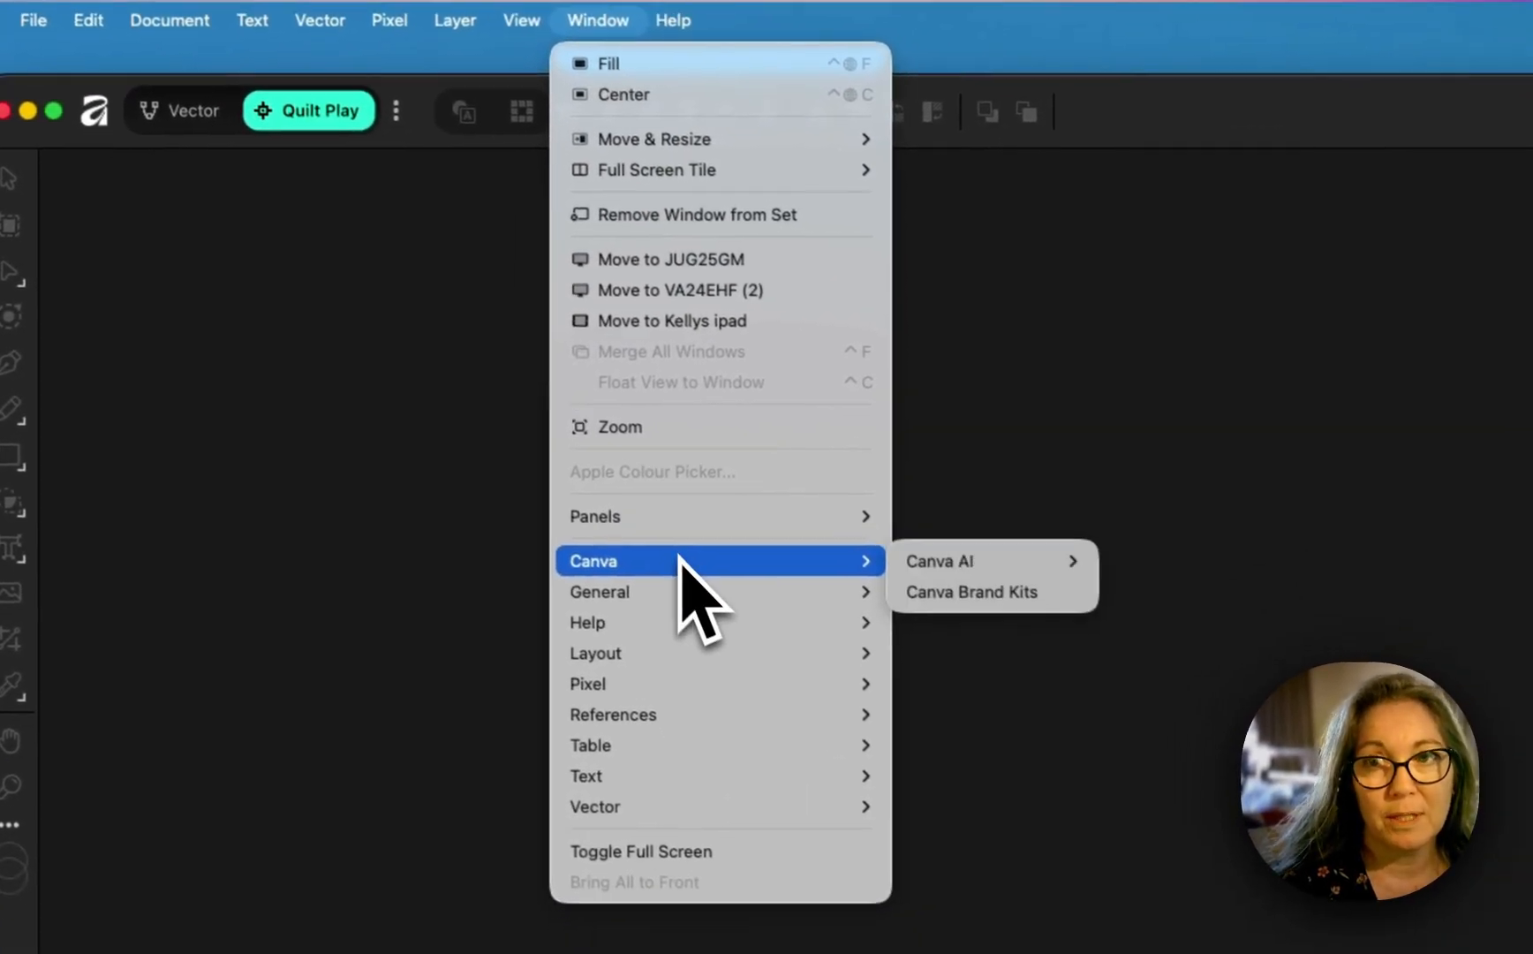
mouse_move(609, 455)
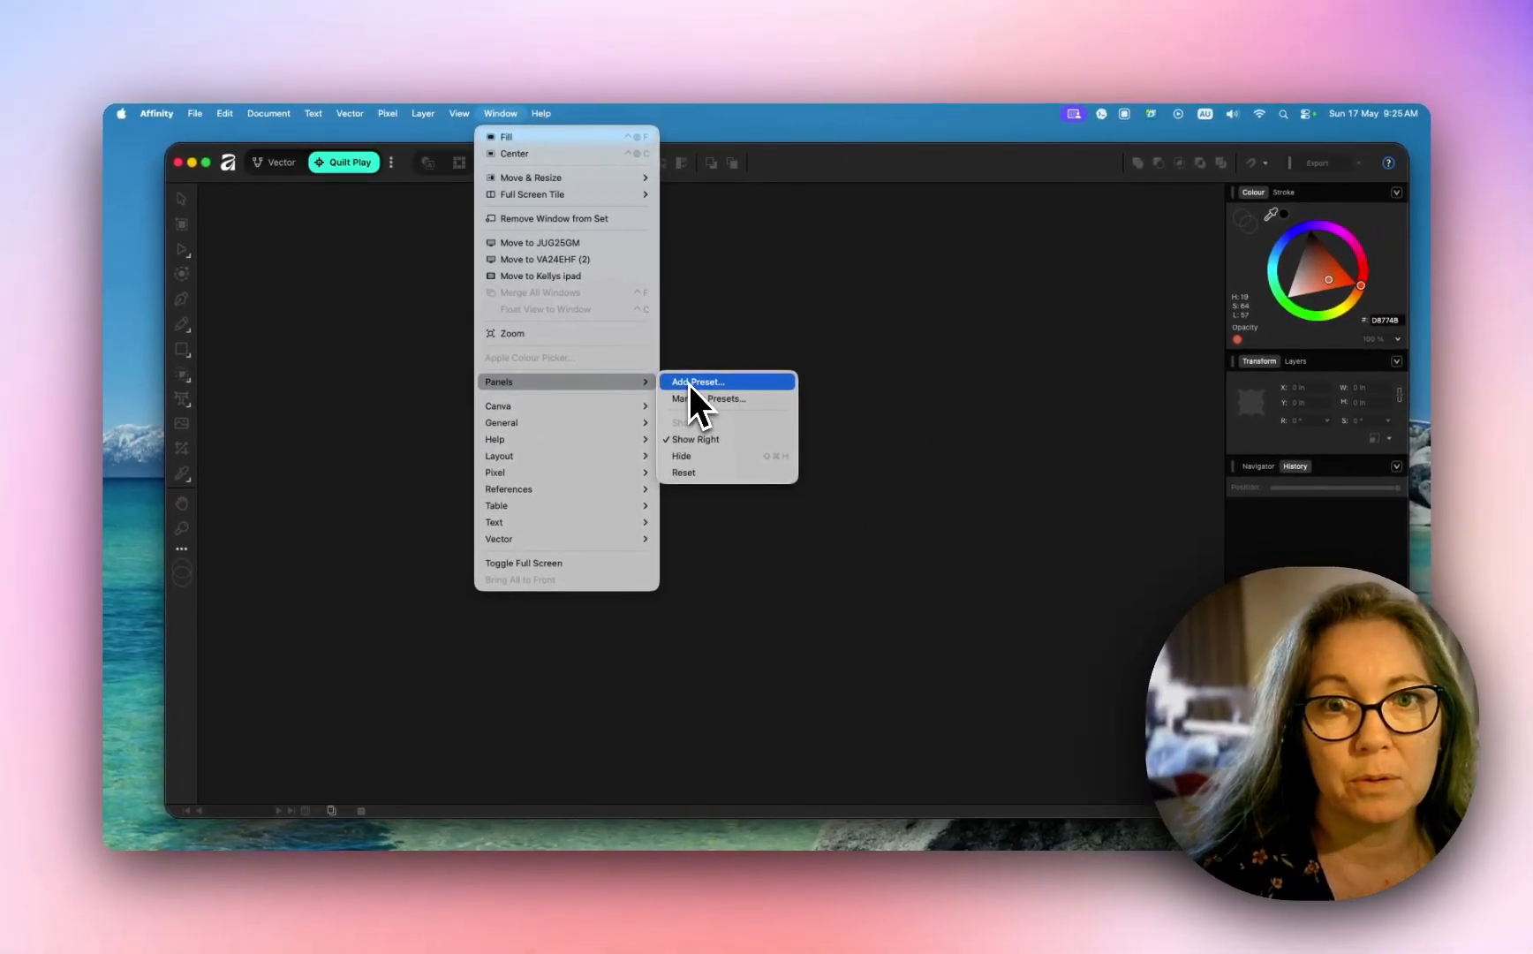
click(689, 384)
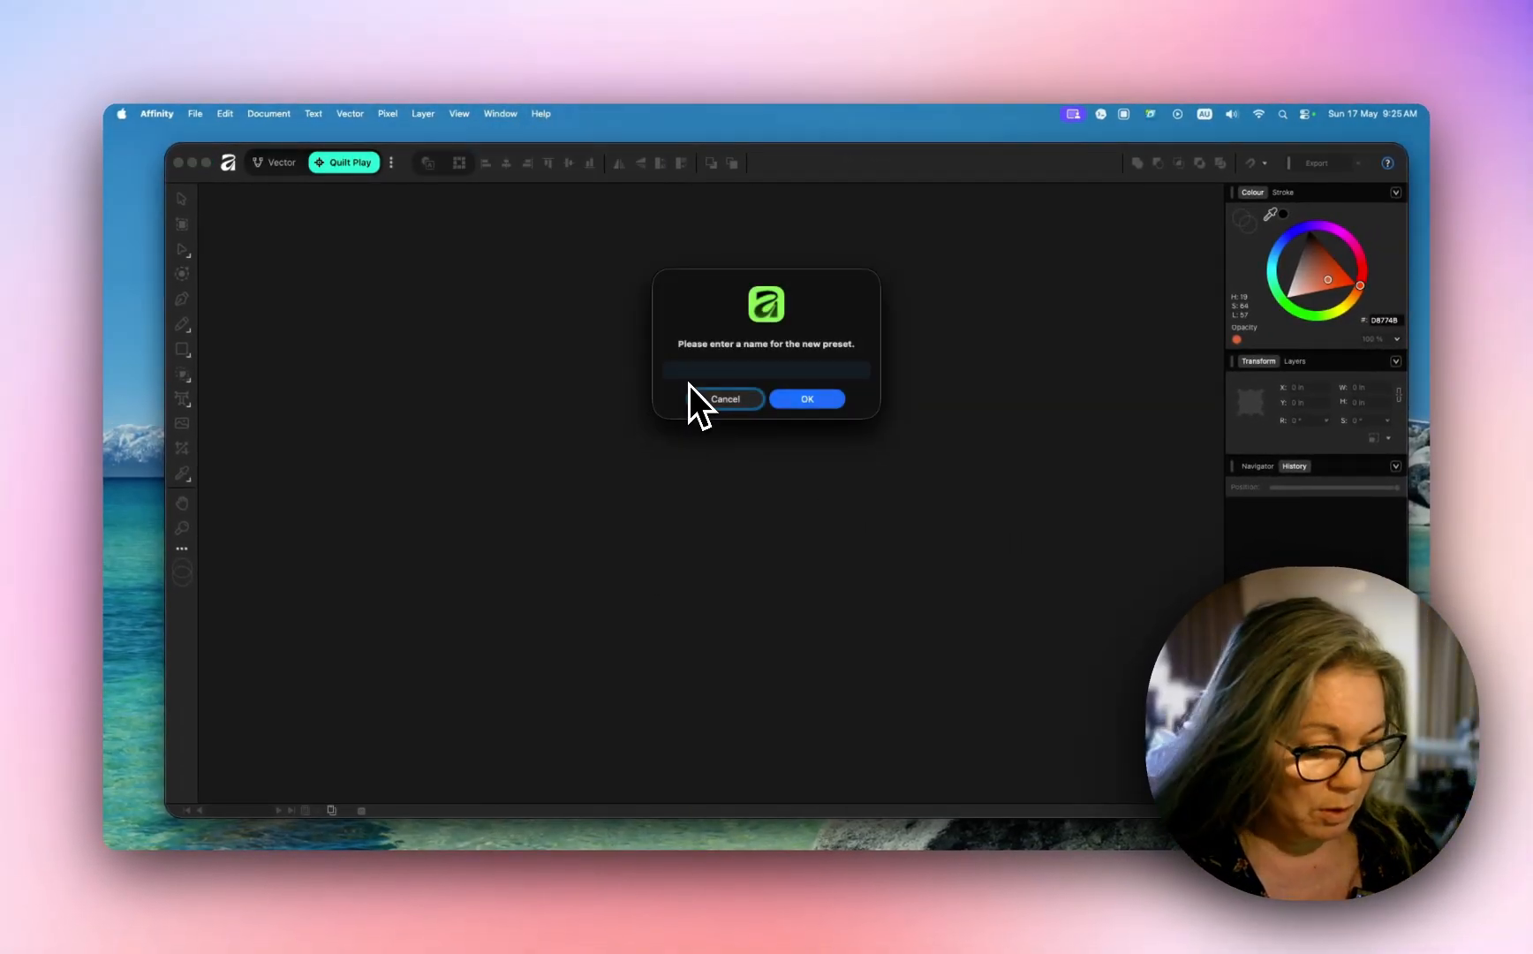
click(692, 376)
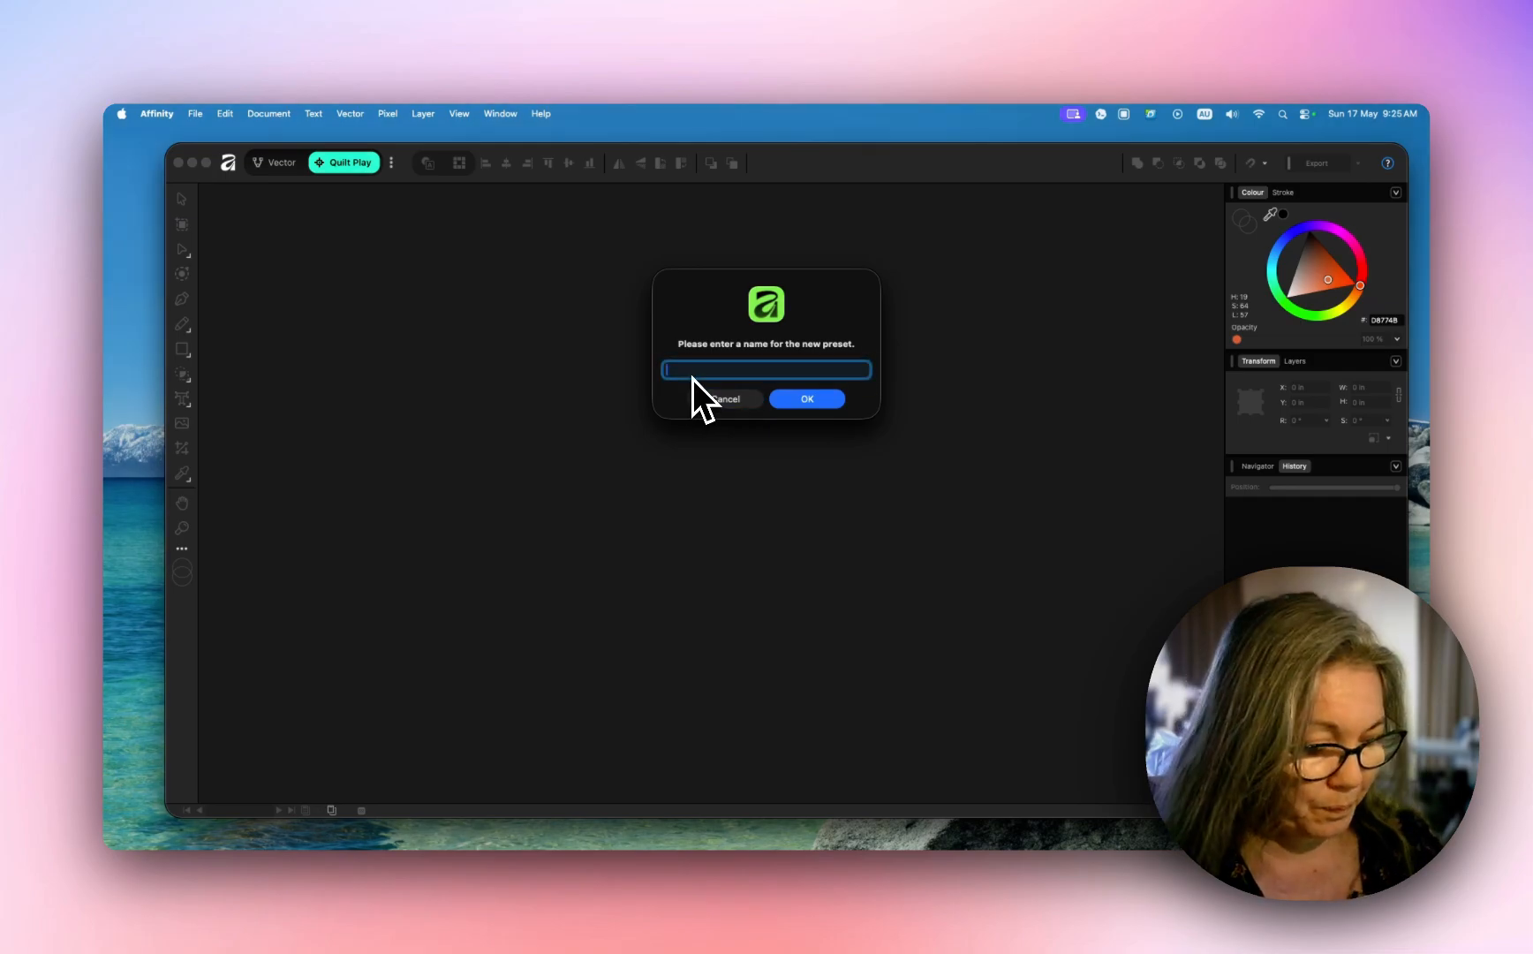
text(Quilt Play)
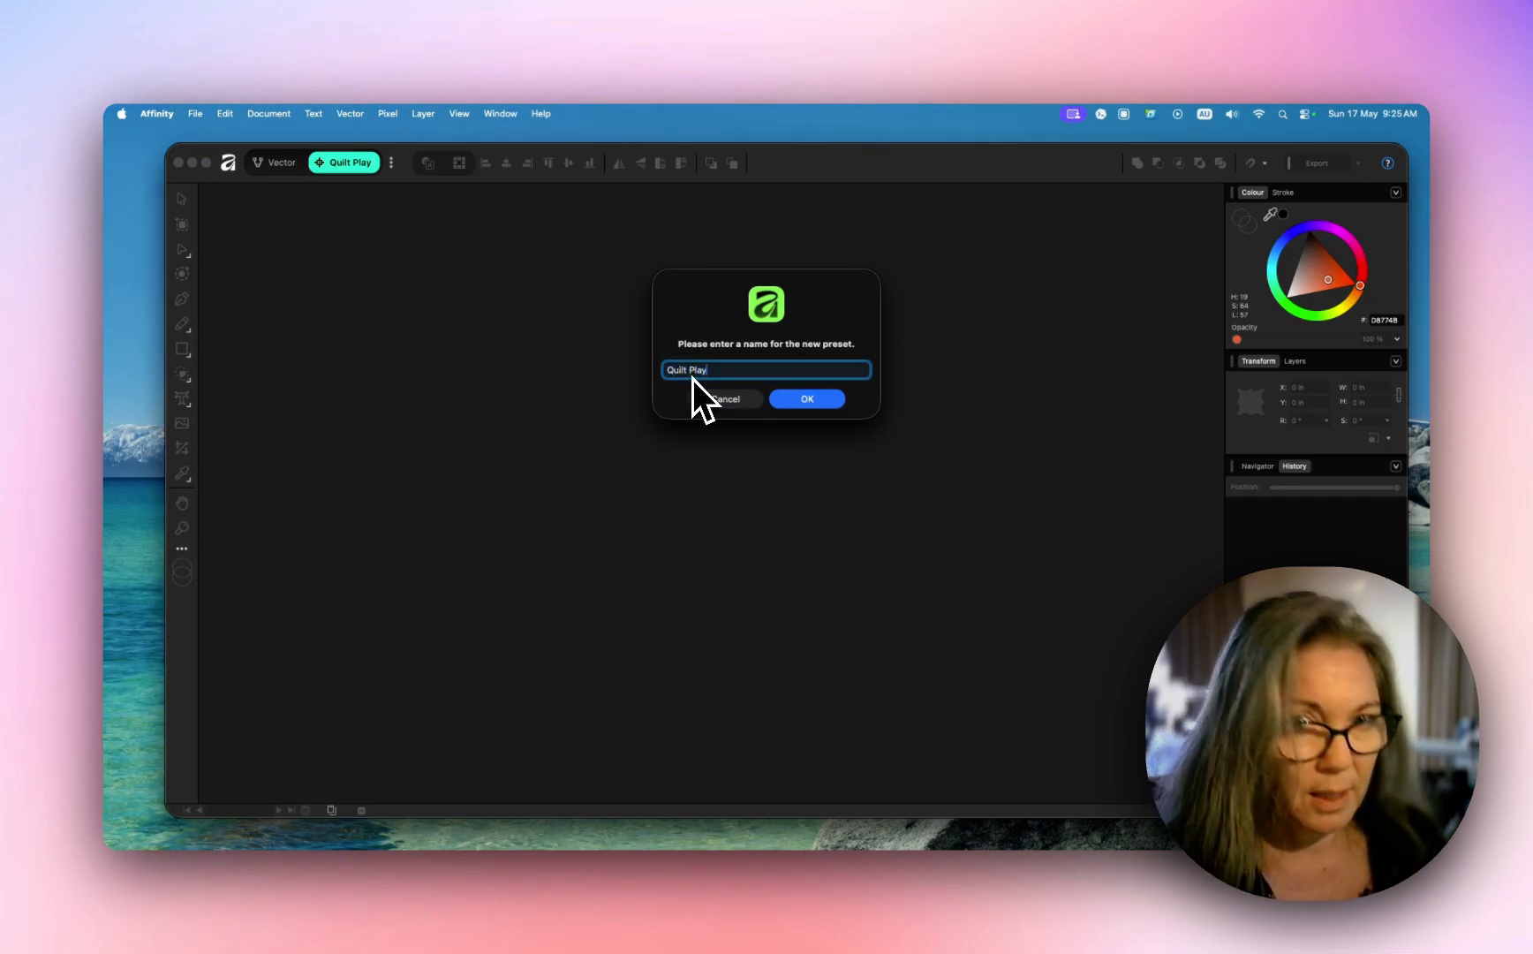
click(803, 399)
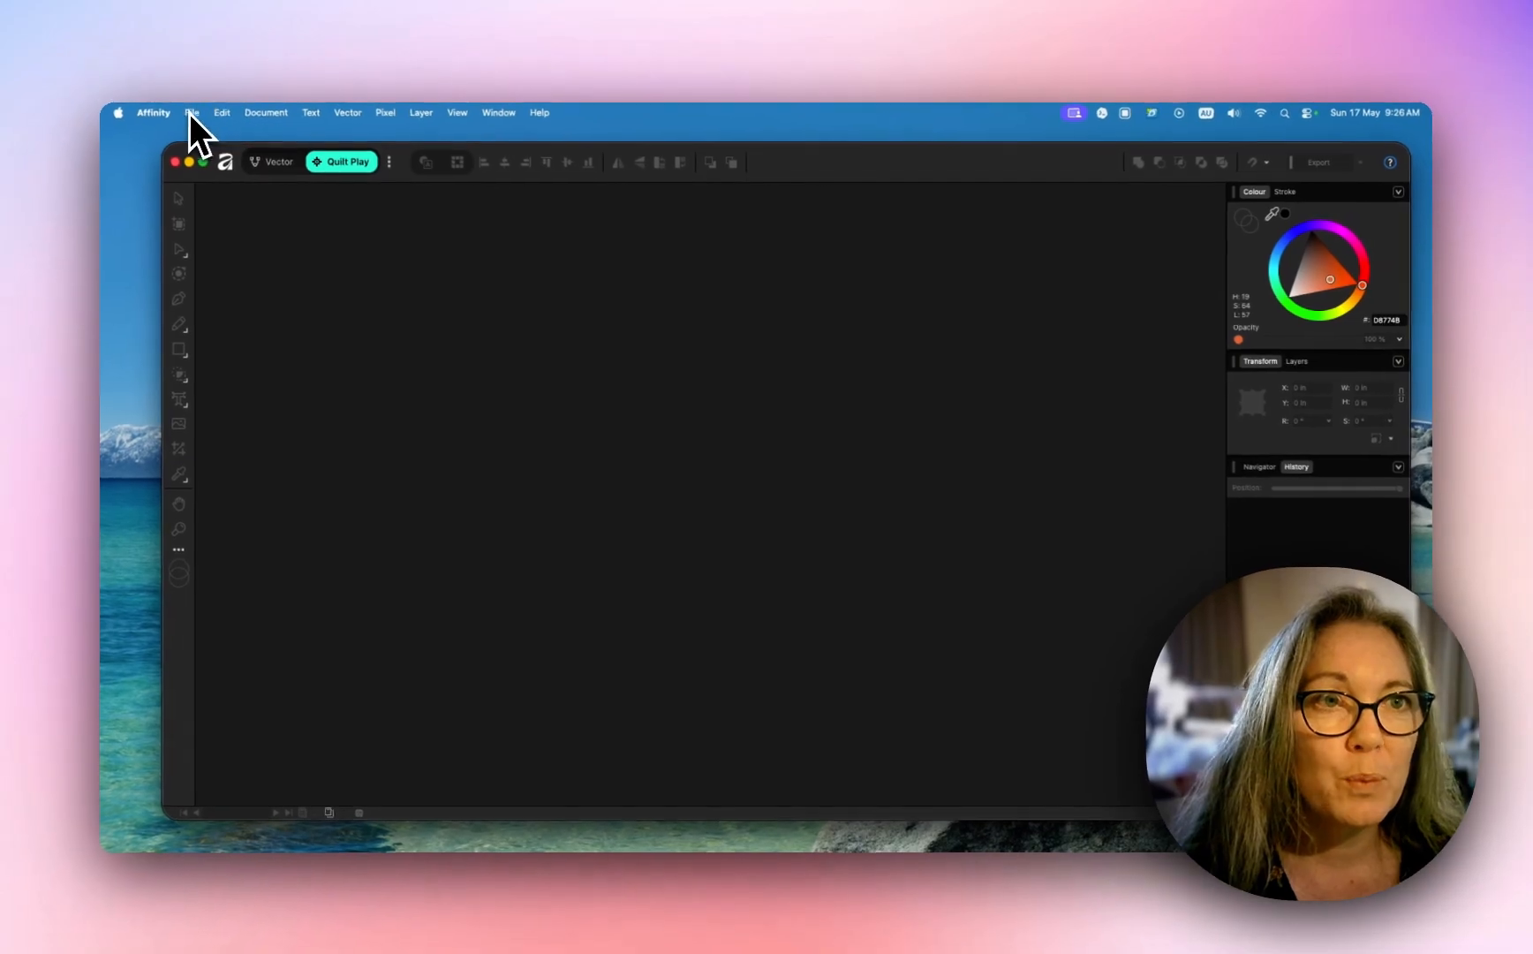
Step: Start a new document and choose the 2000-pixel grid (1:1) page preset as its basis
click(195, 114)
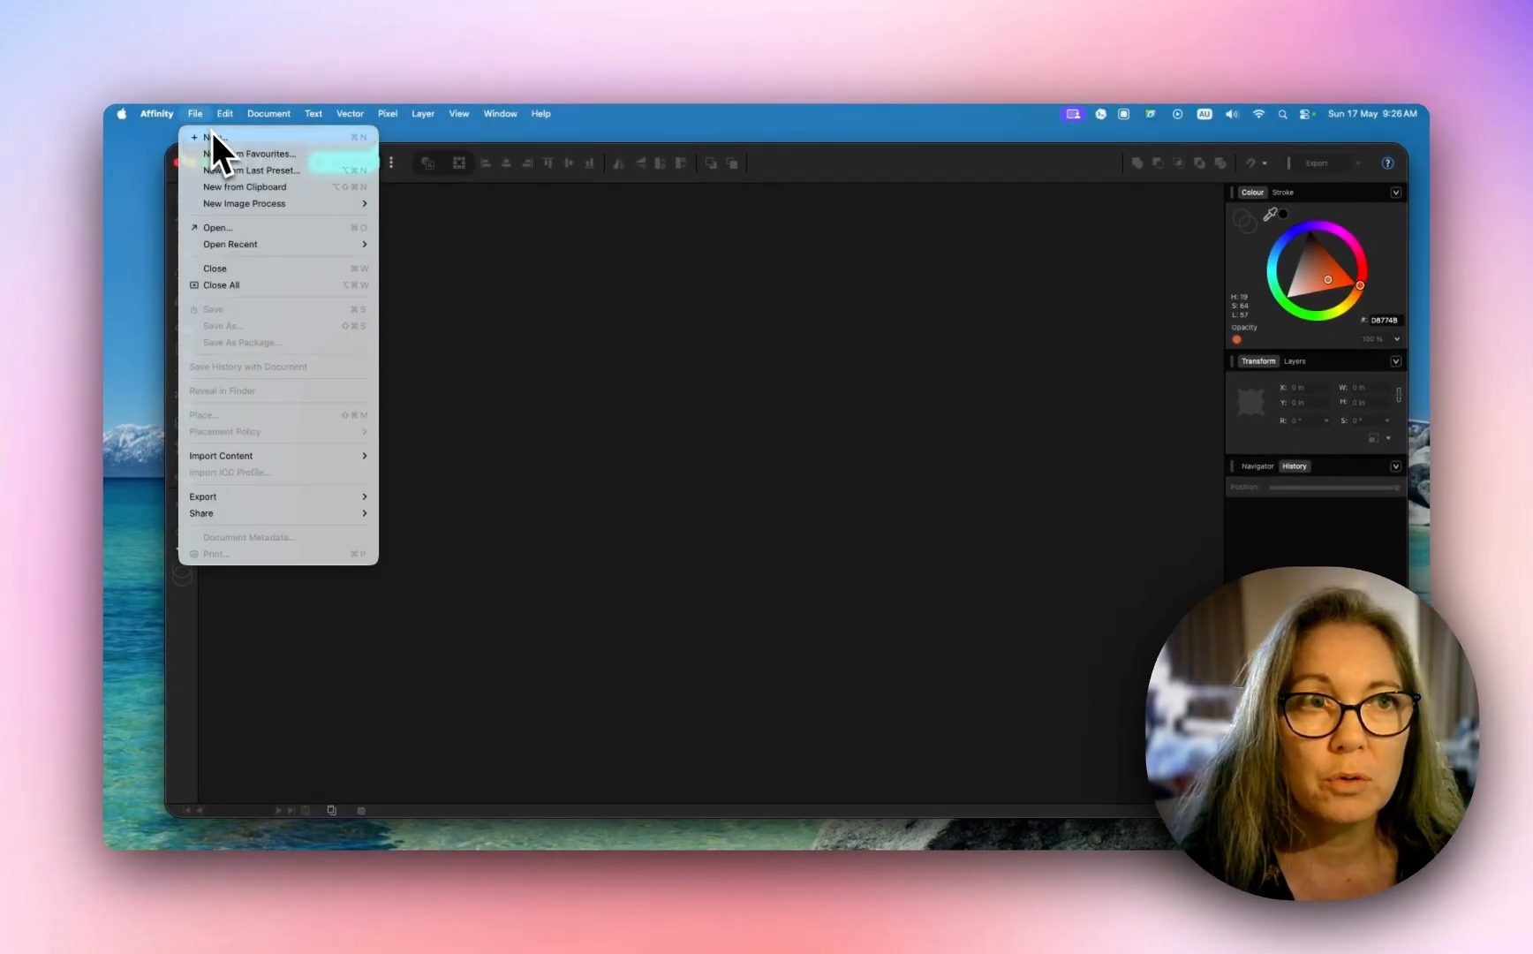
click(214, 138)
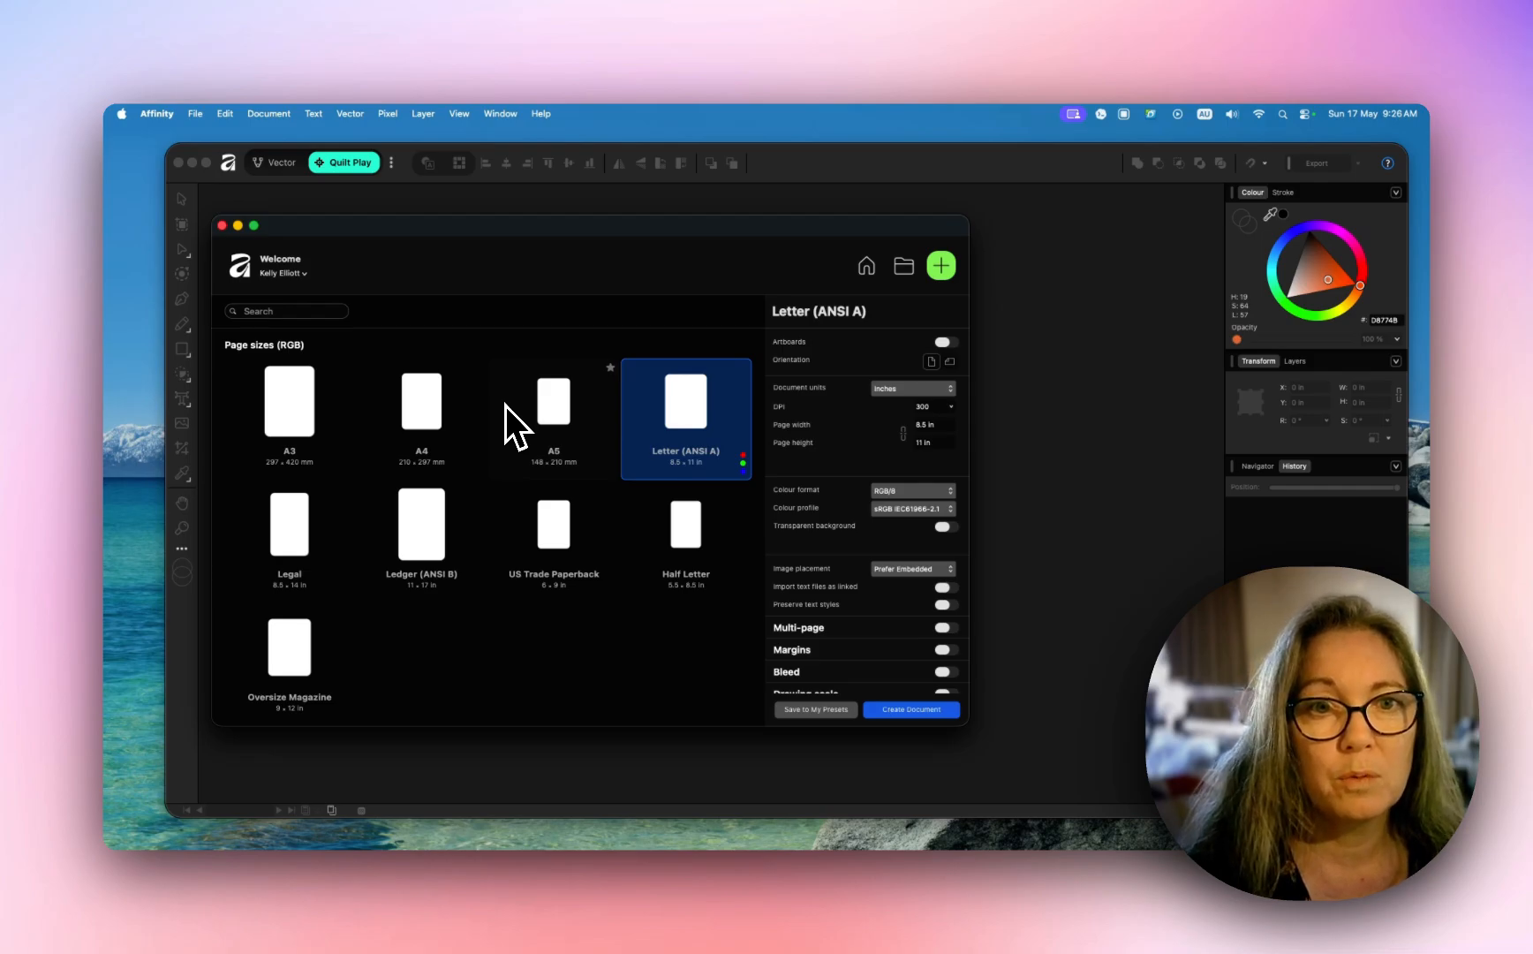
scroll(473, 467, down, 10)
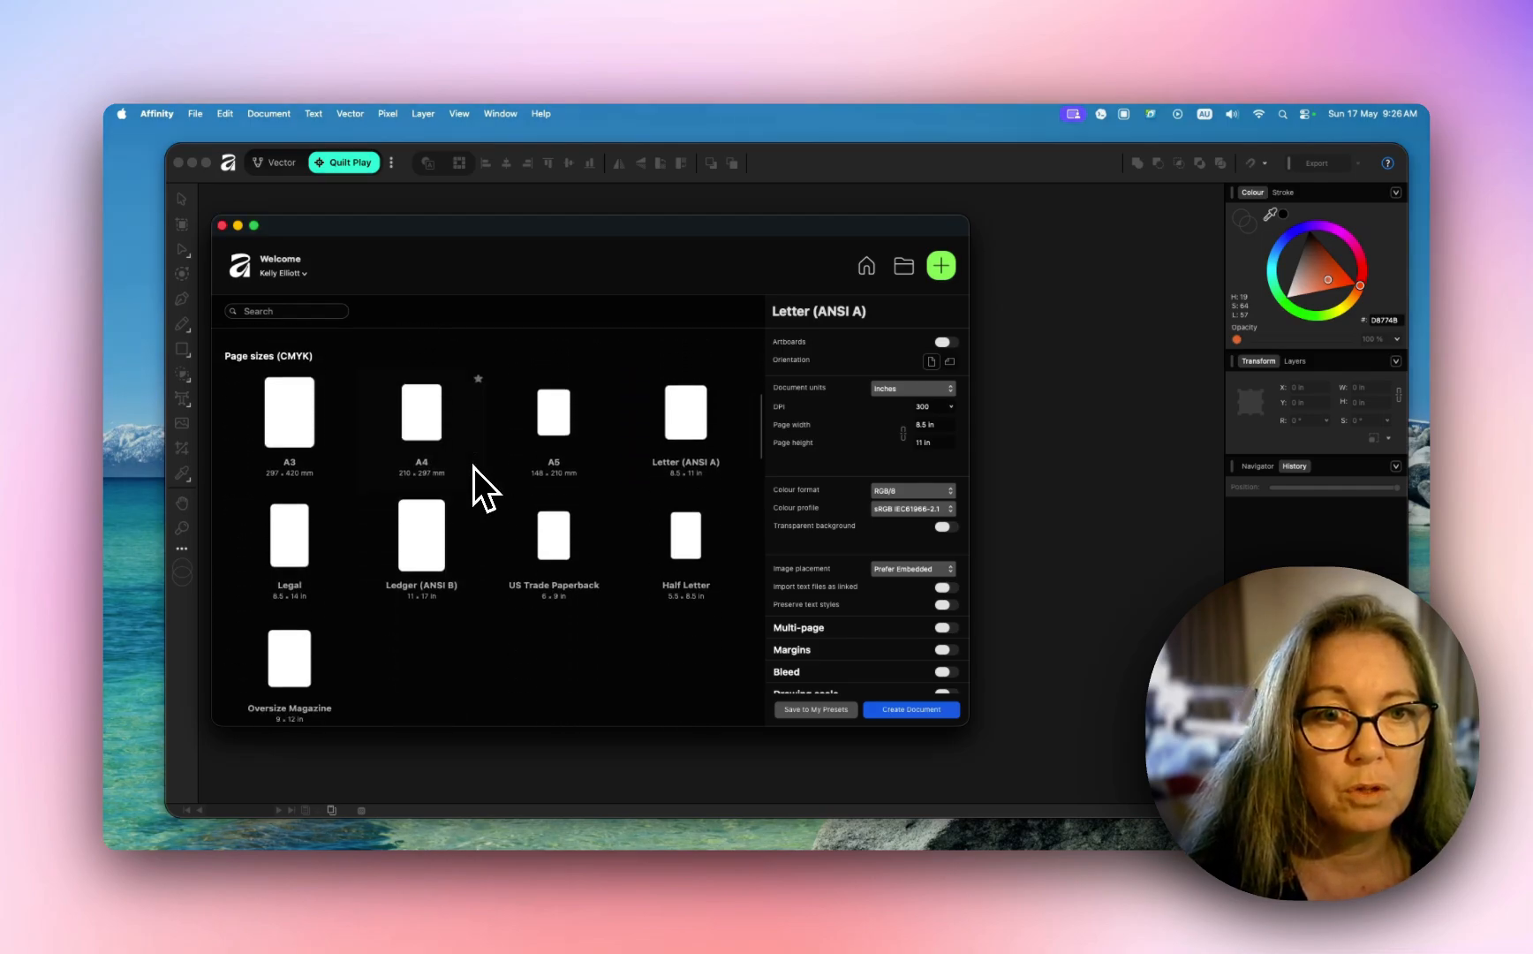
scroll(473, 467, down, 10)
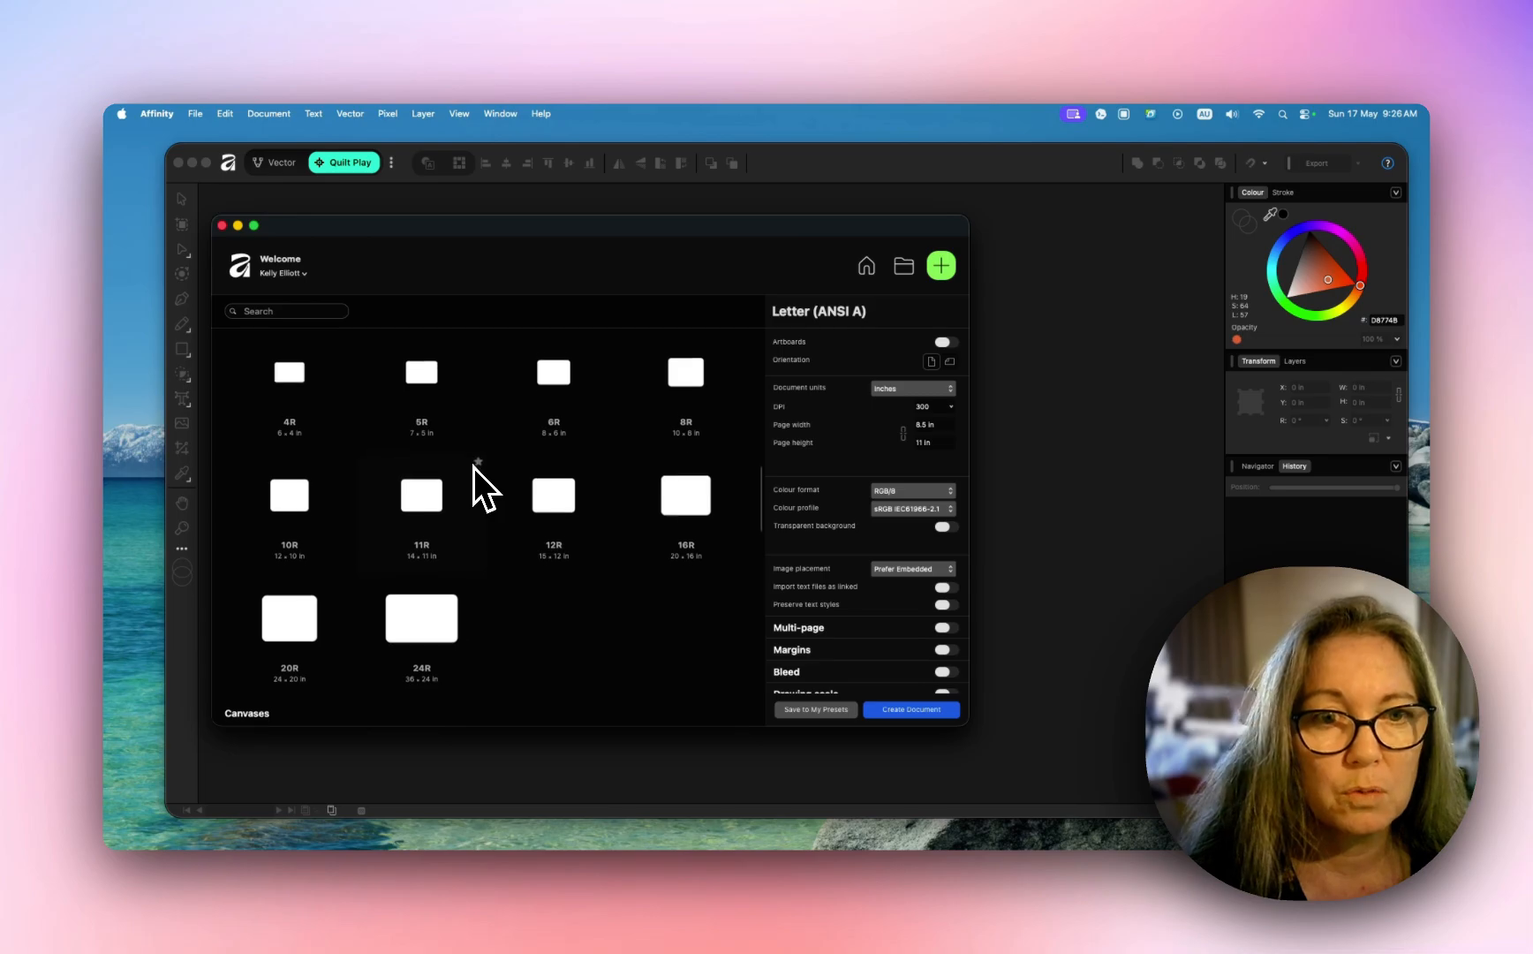
scroll(473, 467, down, 5)
click(415, 449)
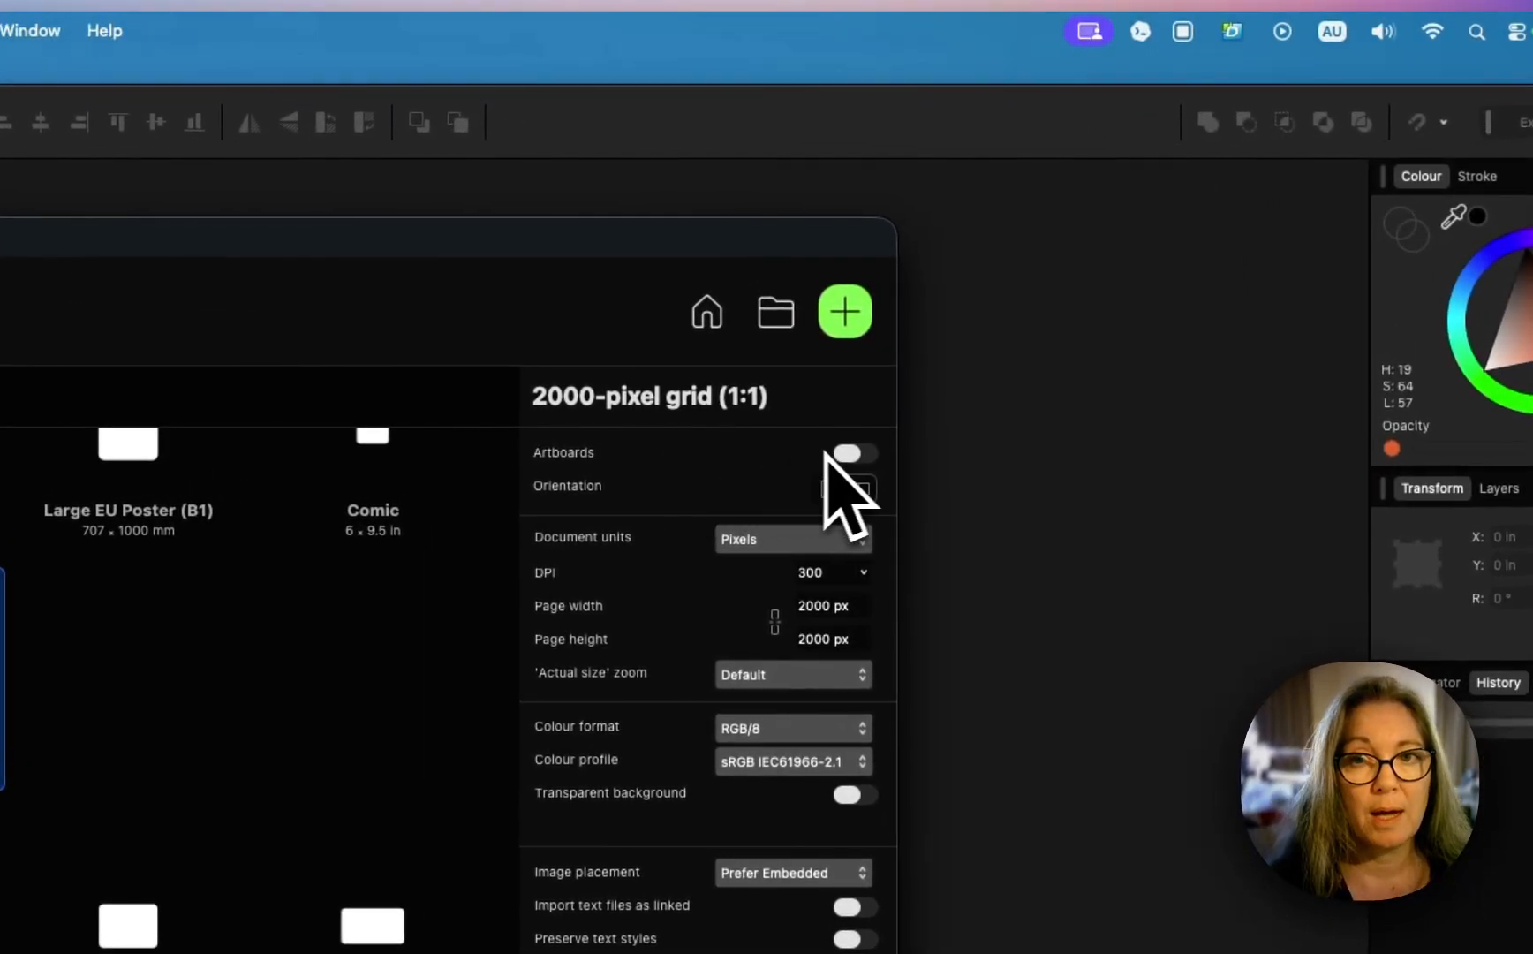
Step: Enable artboards for the new document and set its document units to inches
click(850, 455)
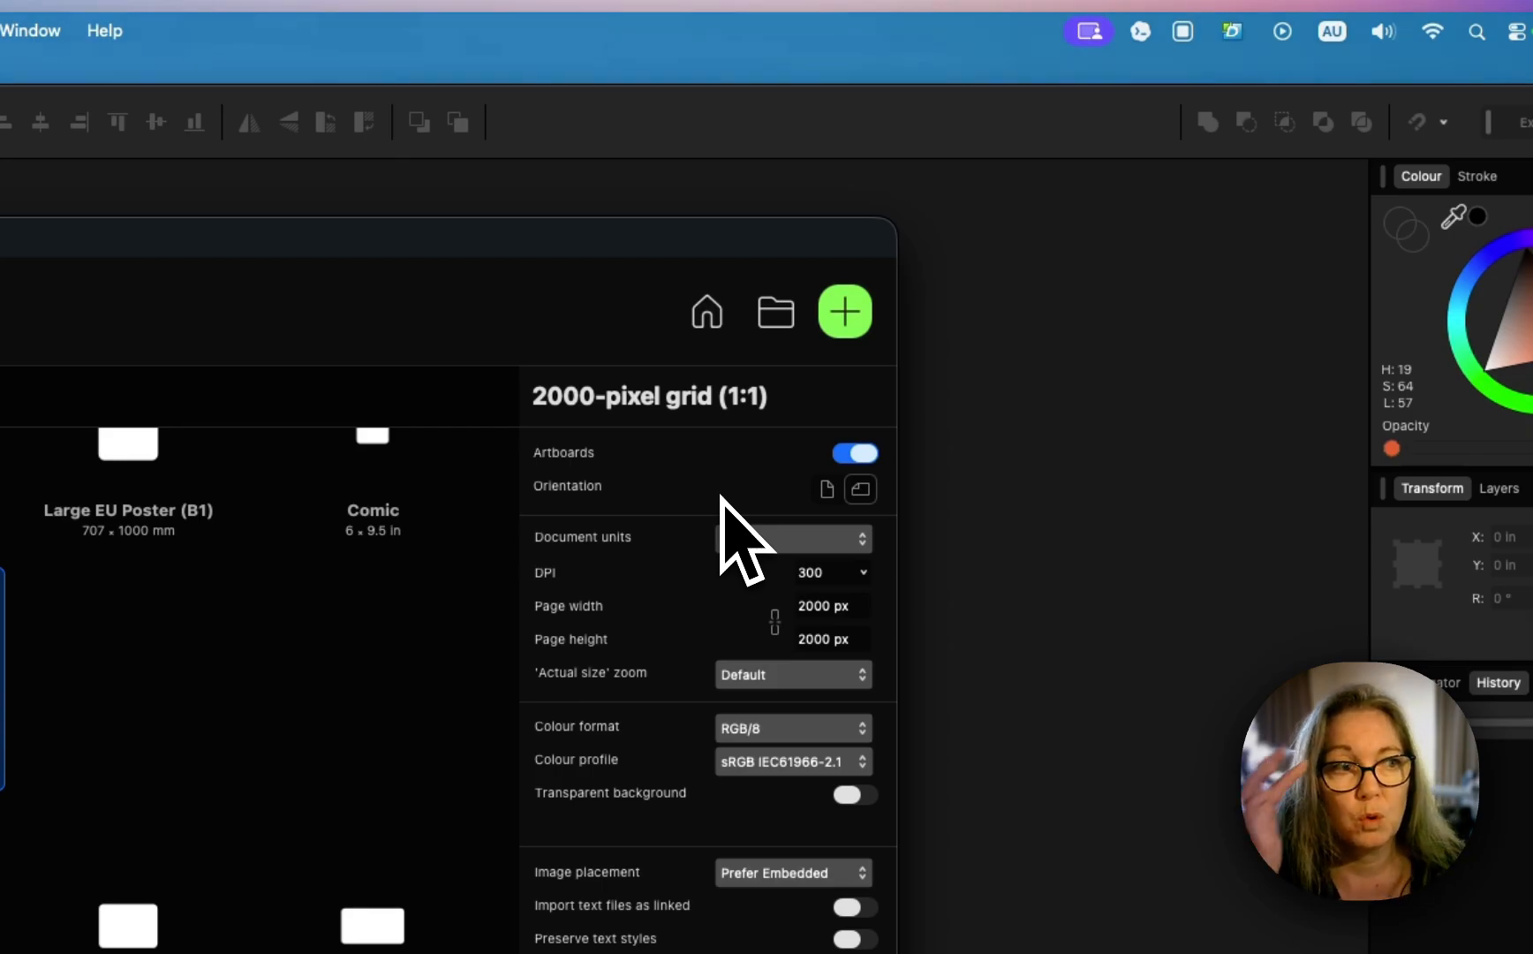
click(791, 537)
click(756, 629)
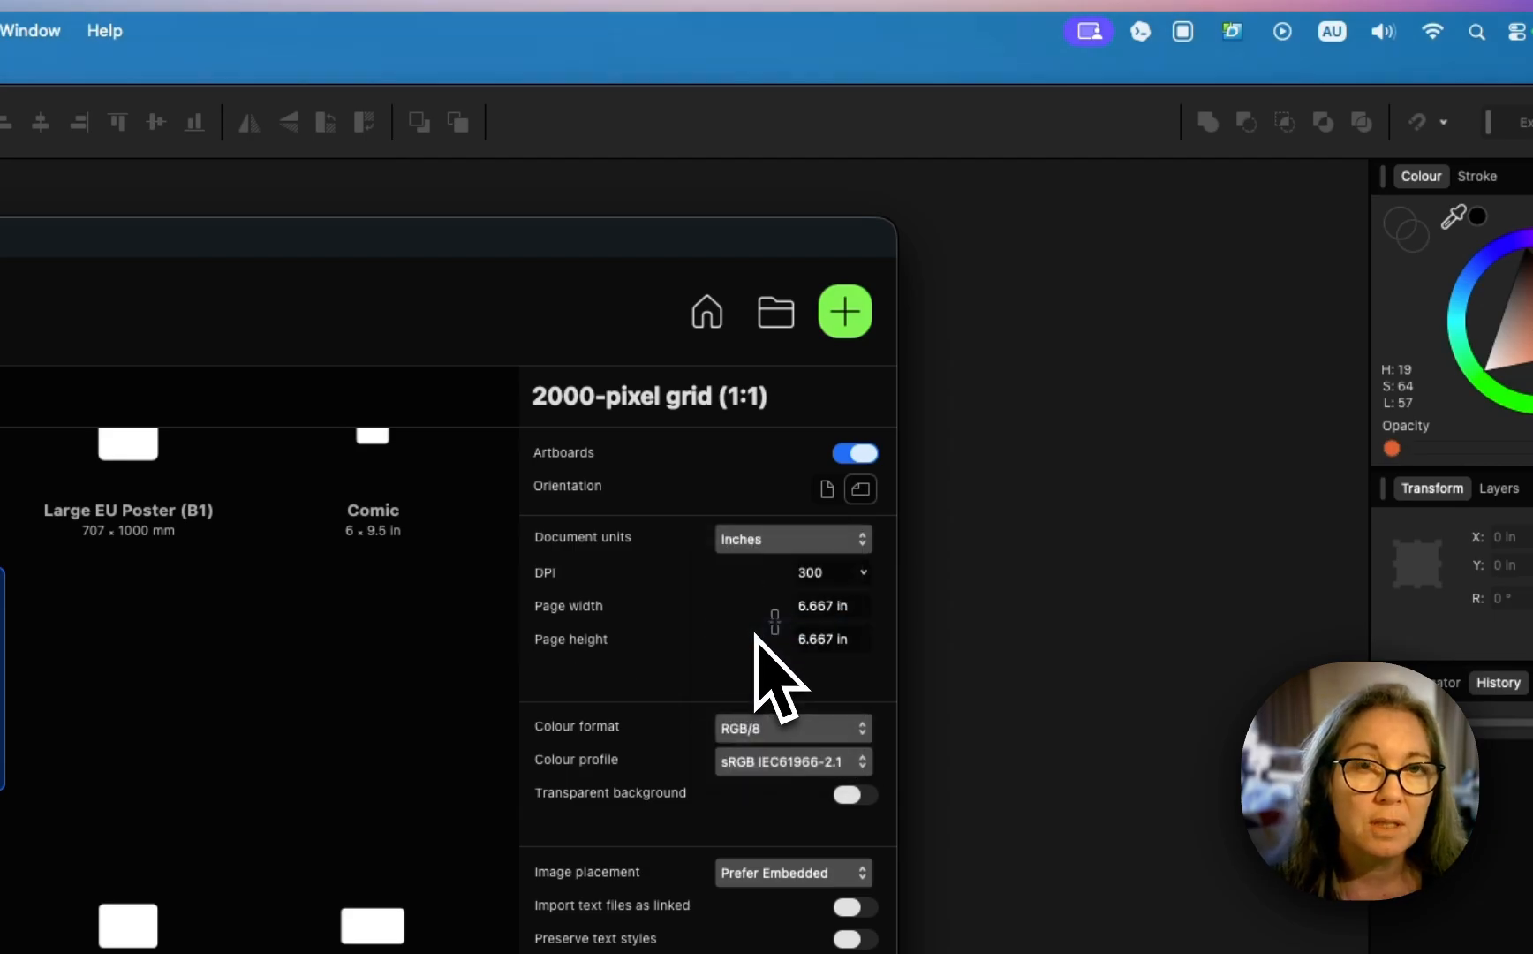
Step: Set the new document's page width and page height to 21 in each and lock their proportions
scroll(724, 621, down, 1)
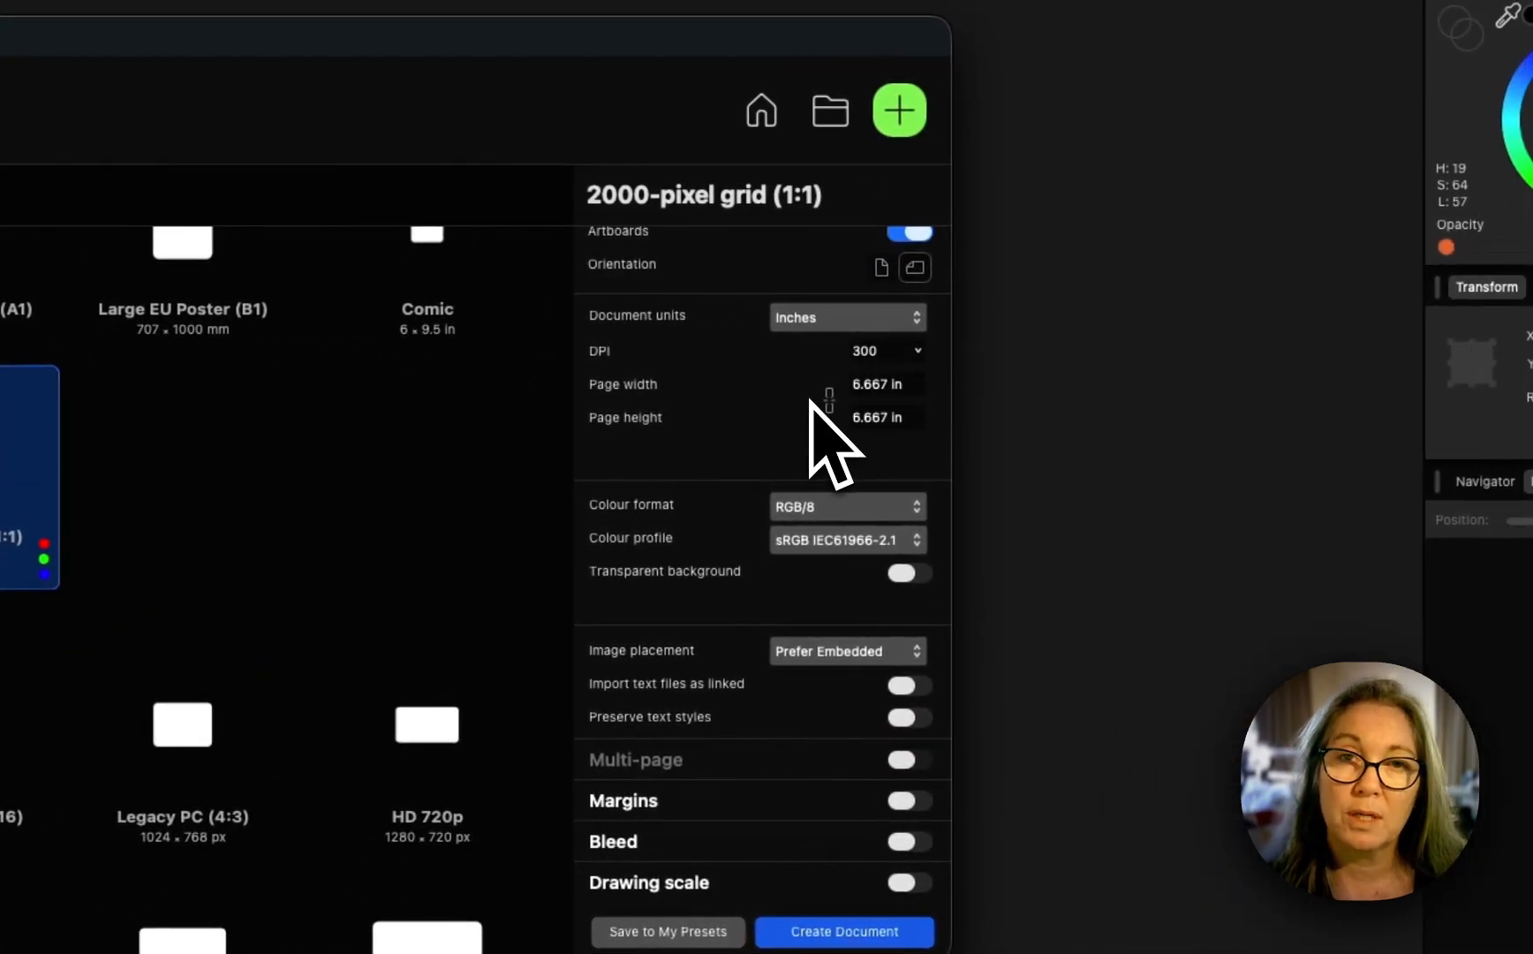
click(887, 389)
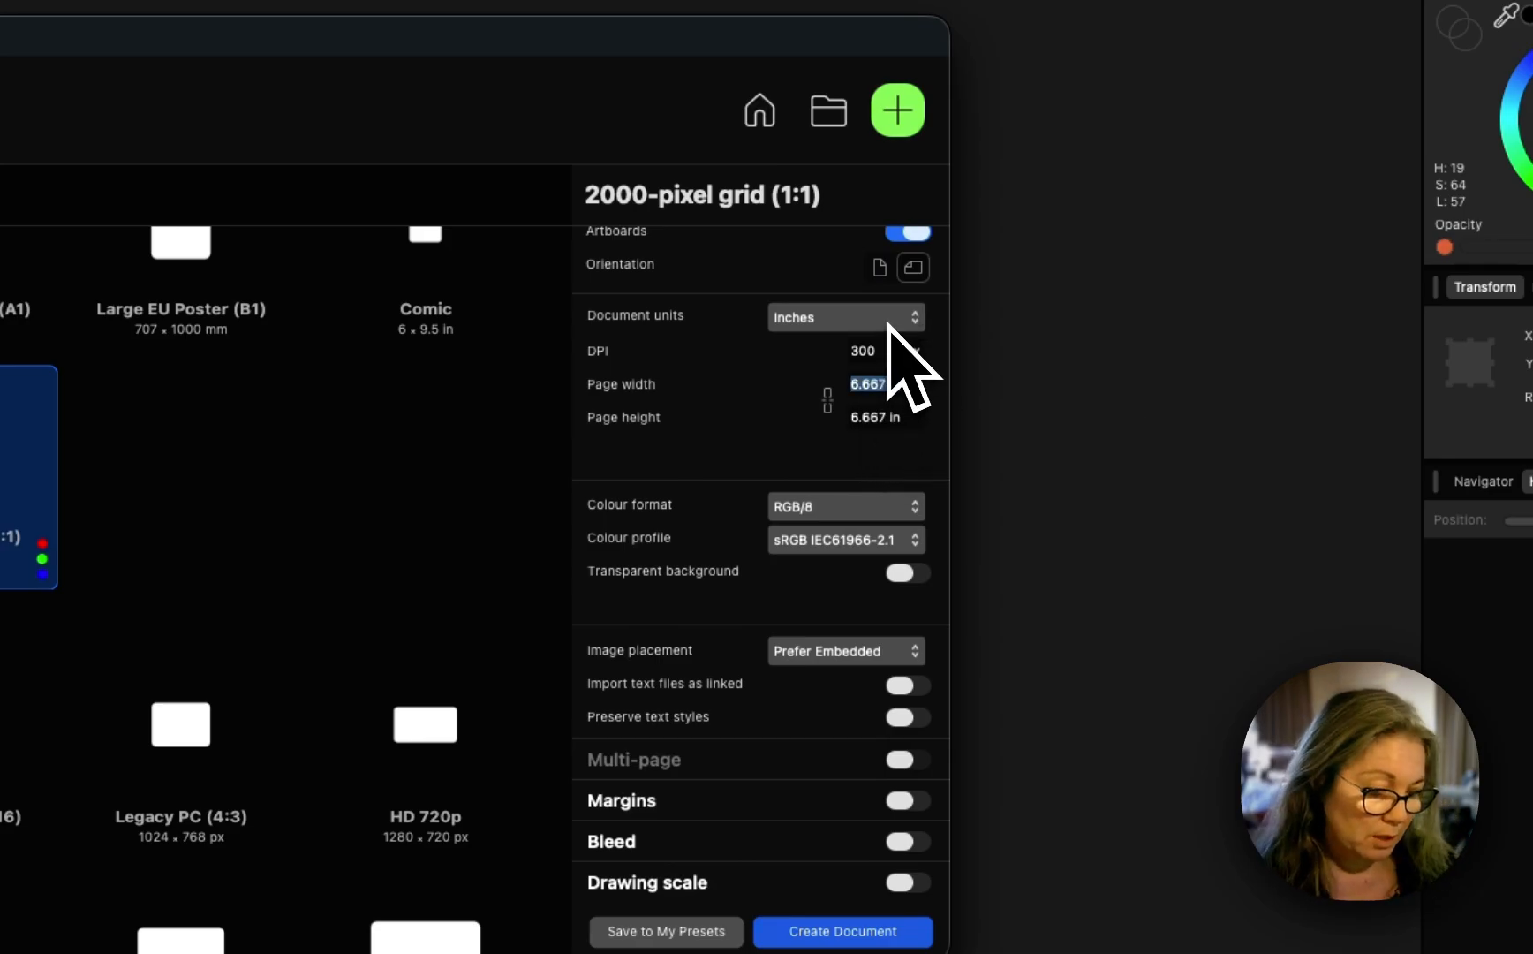
text(21)
click(888, 419)
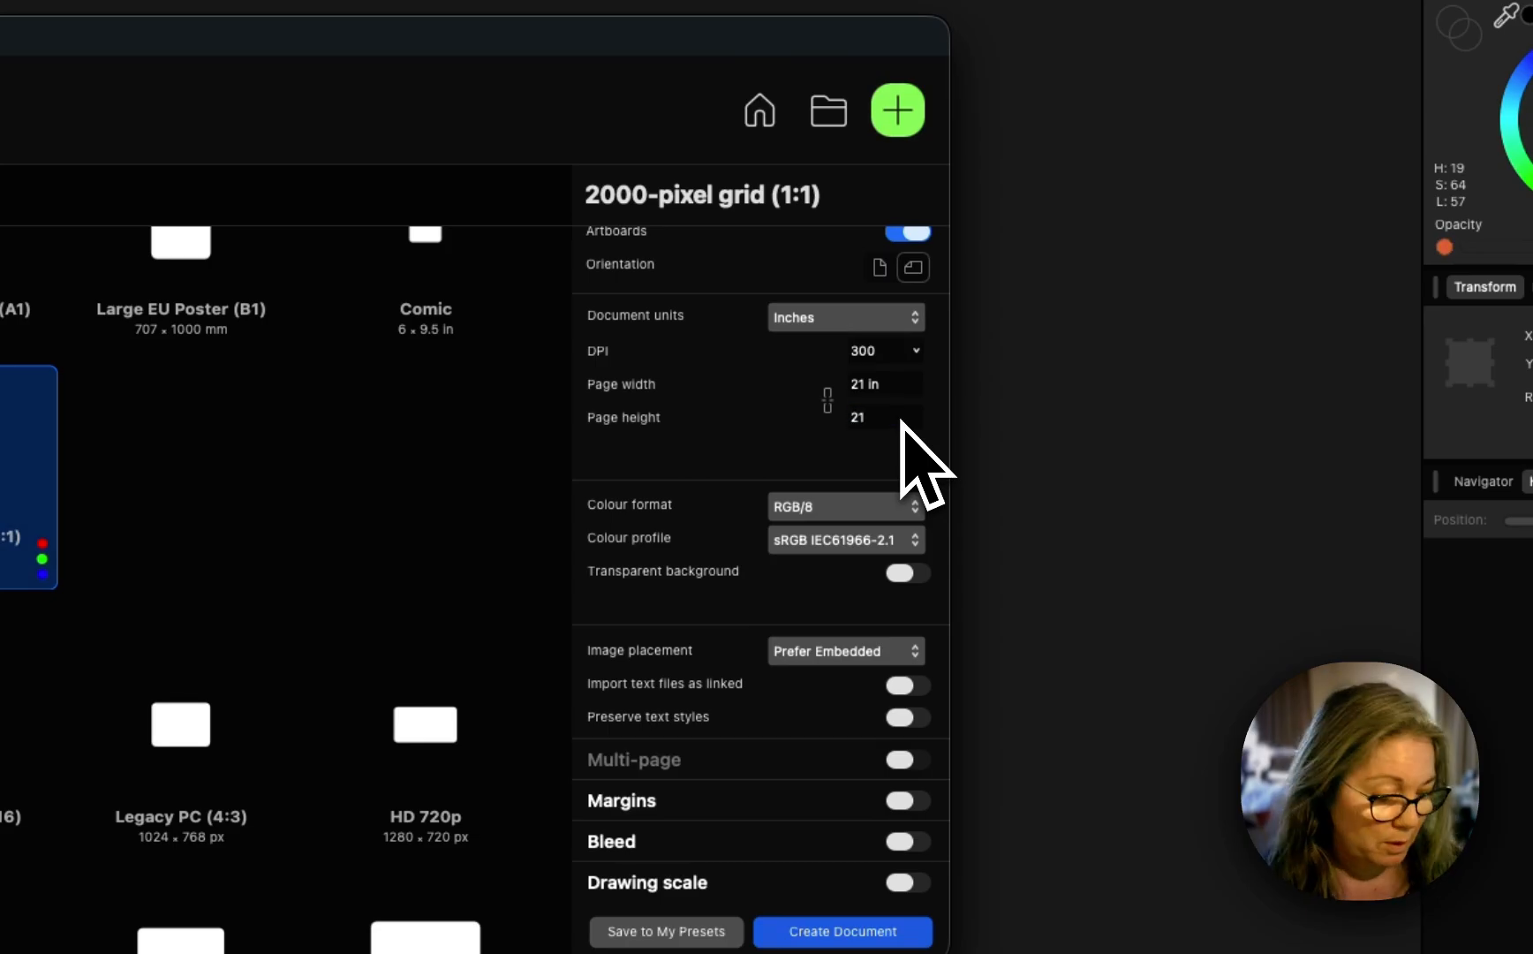
text(21)
key(Tab)
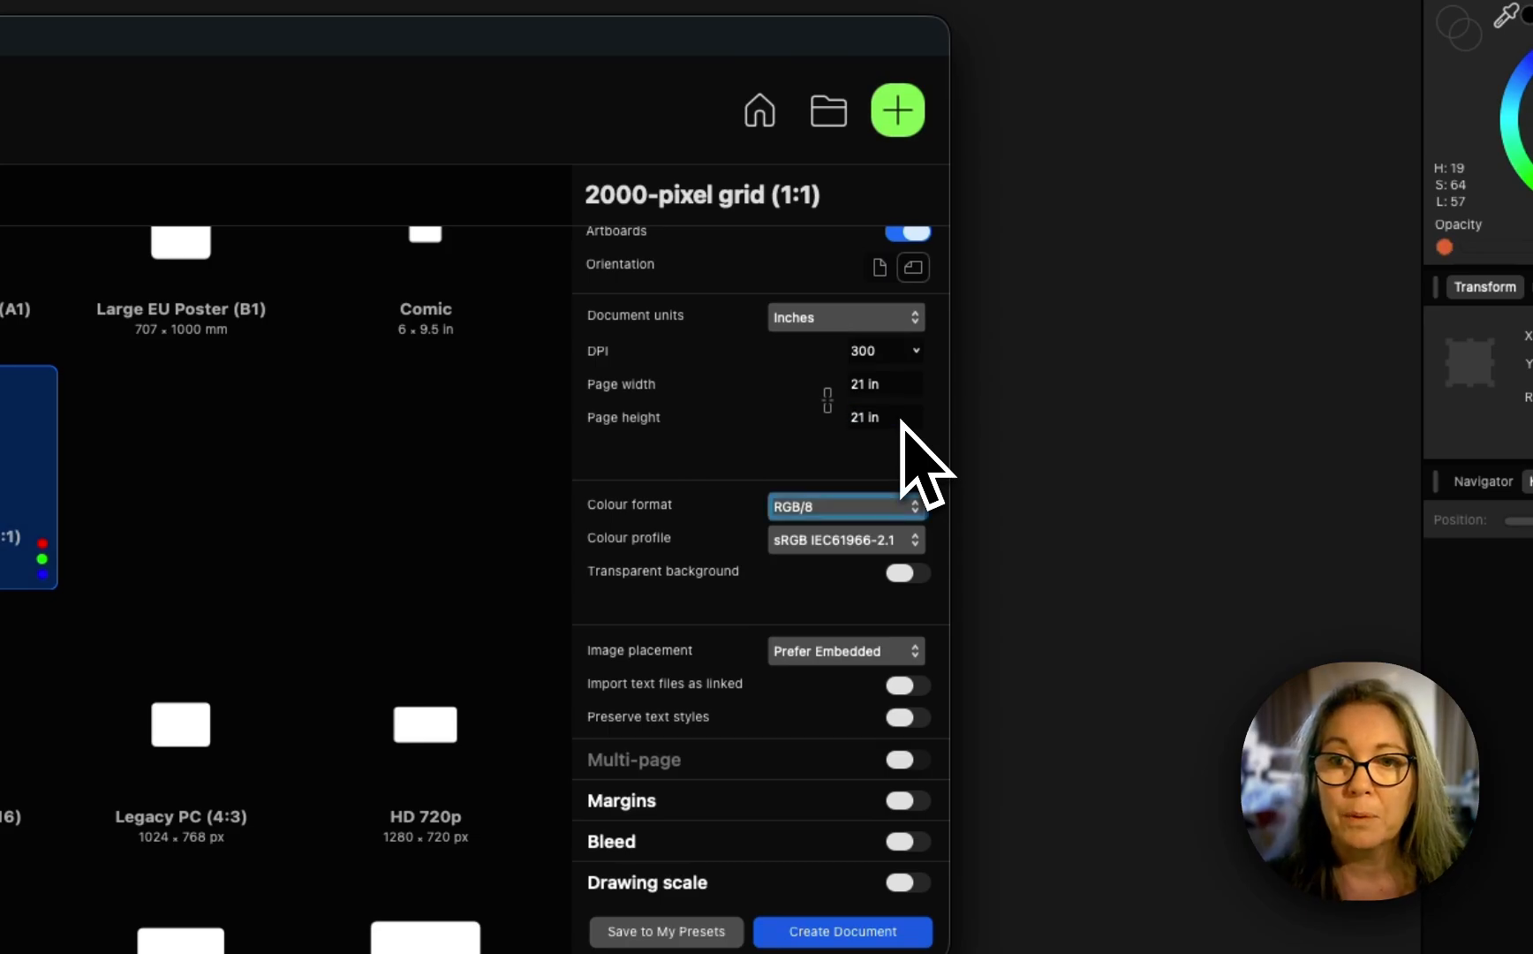
click(828, 399)
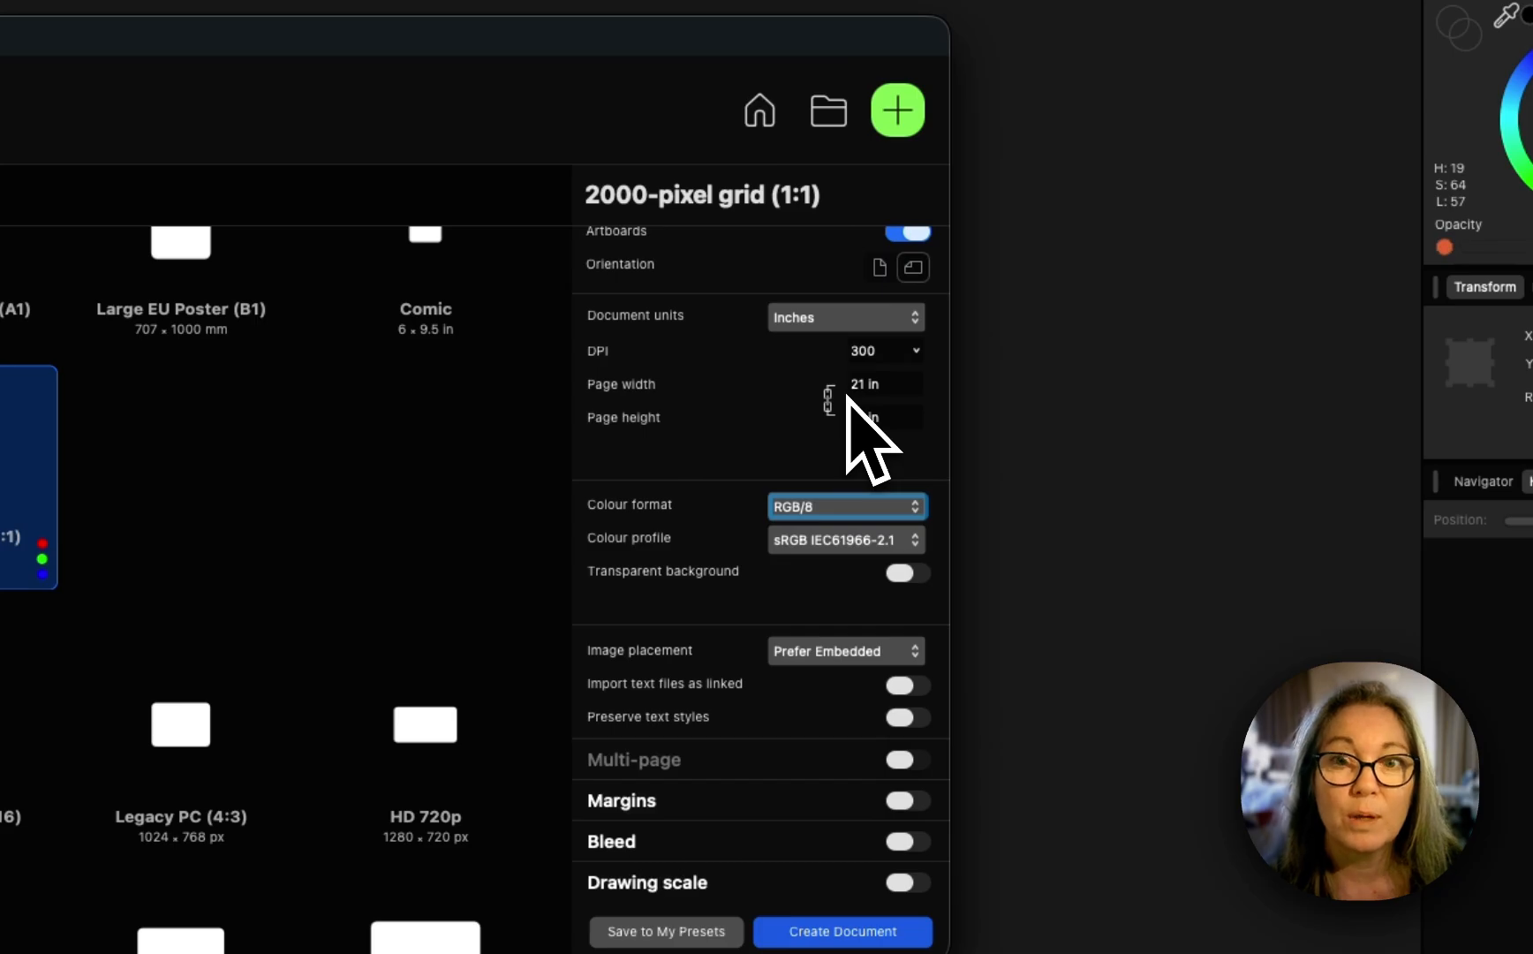
Step: Set the new document's colour format to CMYK/8 and try the transparent background option, leaving it off
click(825, 514)
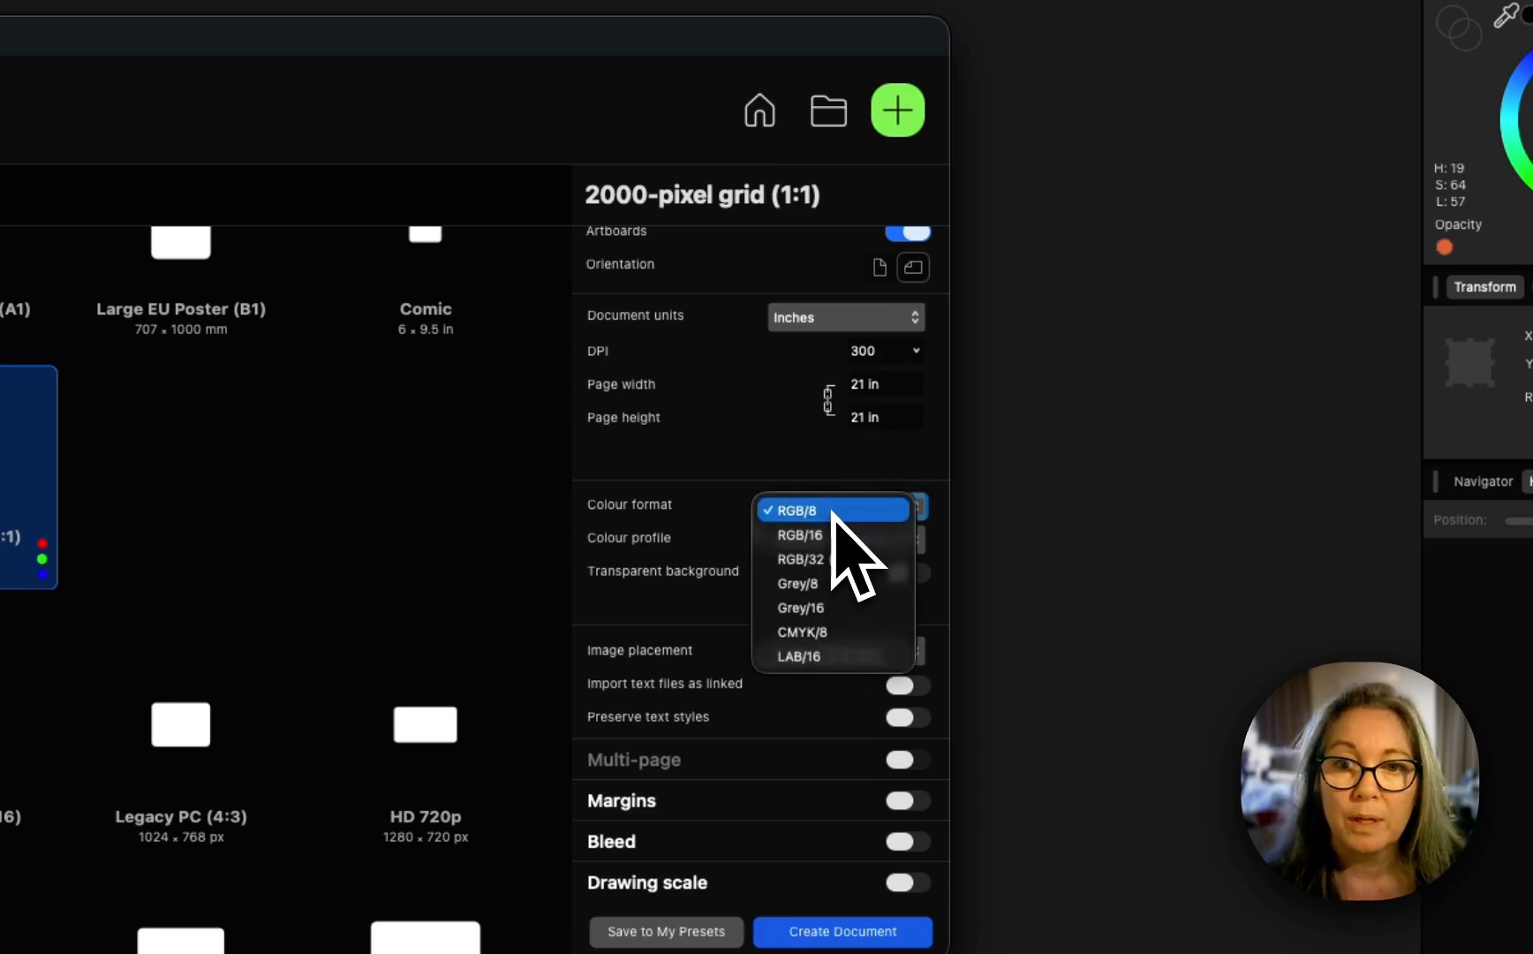
click(846, 630)
scroll(810, 616, down, 1)
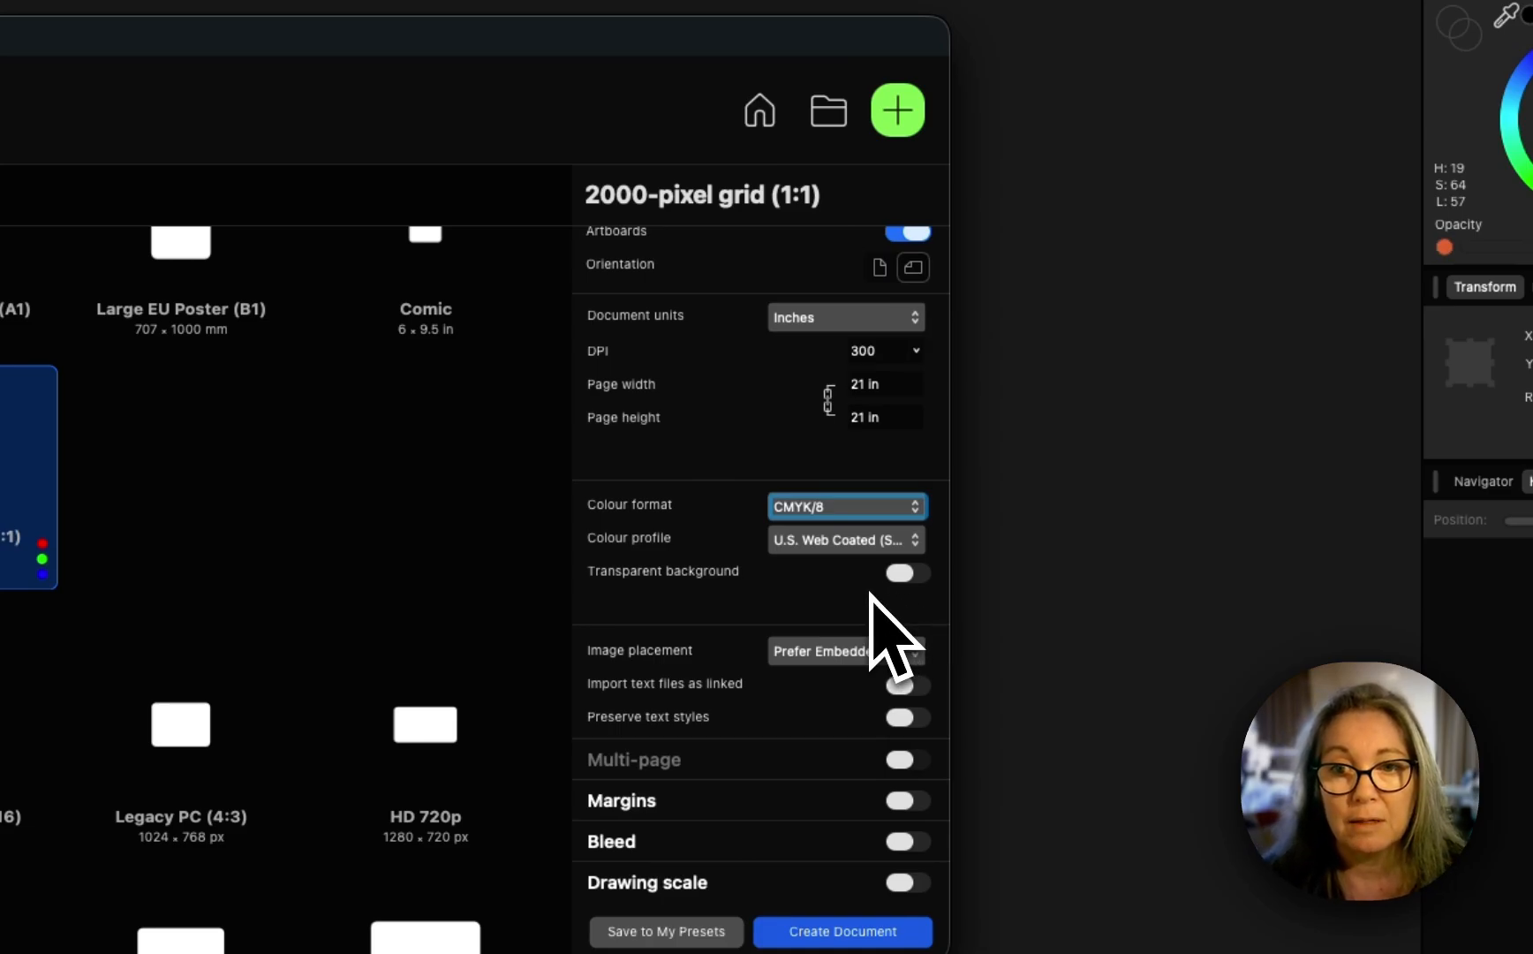
click(914, 575)
click(916, 574)
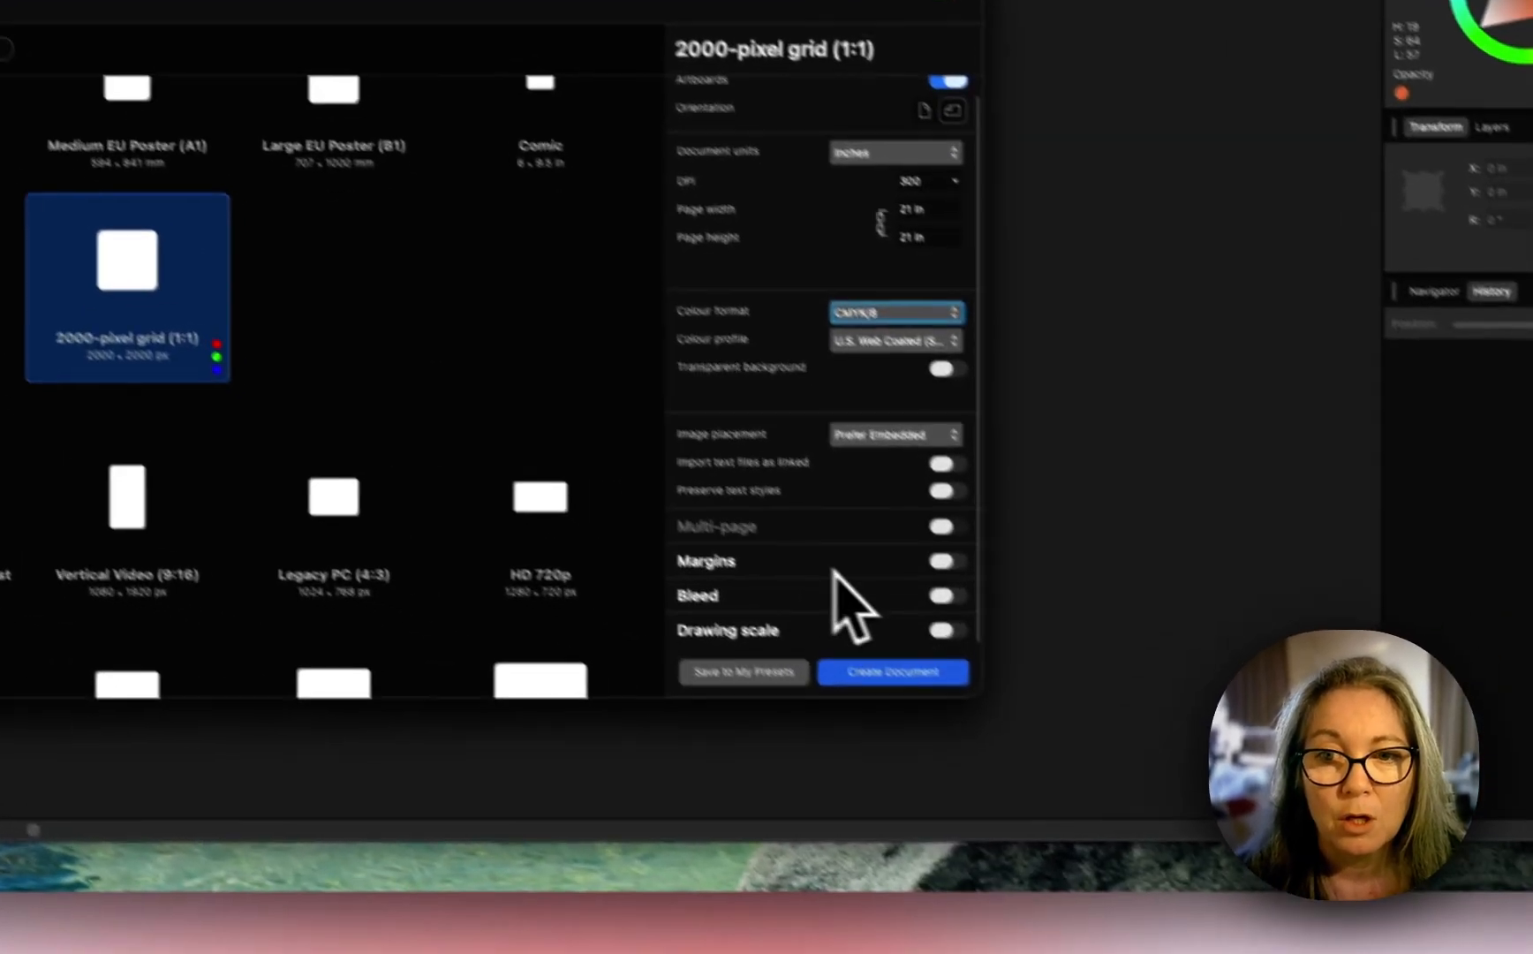
Step: Add linked margins of 0.25 in on all four sides and create the document
click(833, 572)
scroll(786, 554, down, 3)
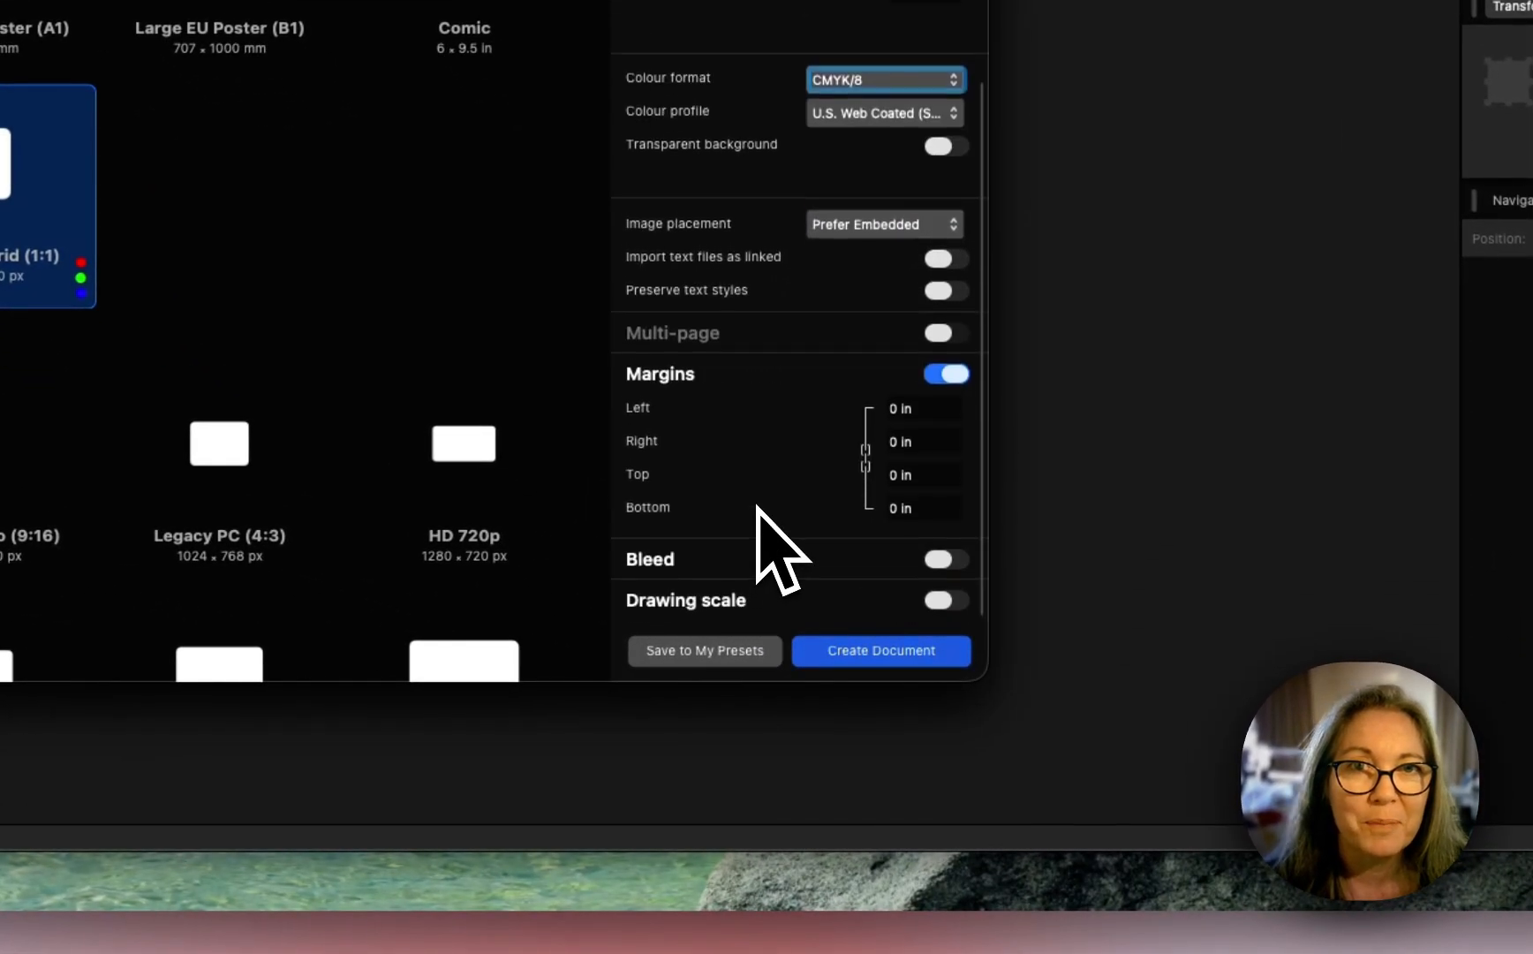
click(923, 413)
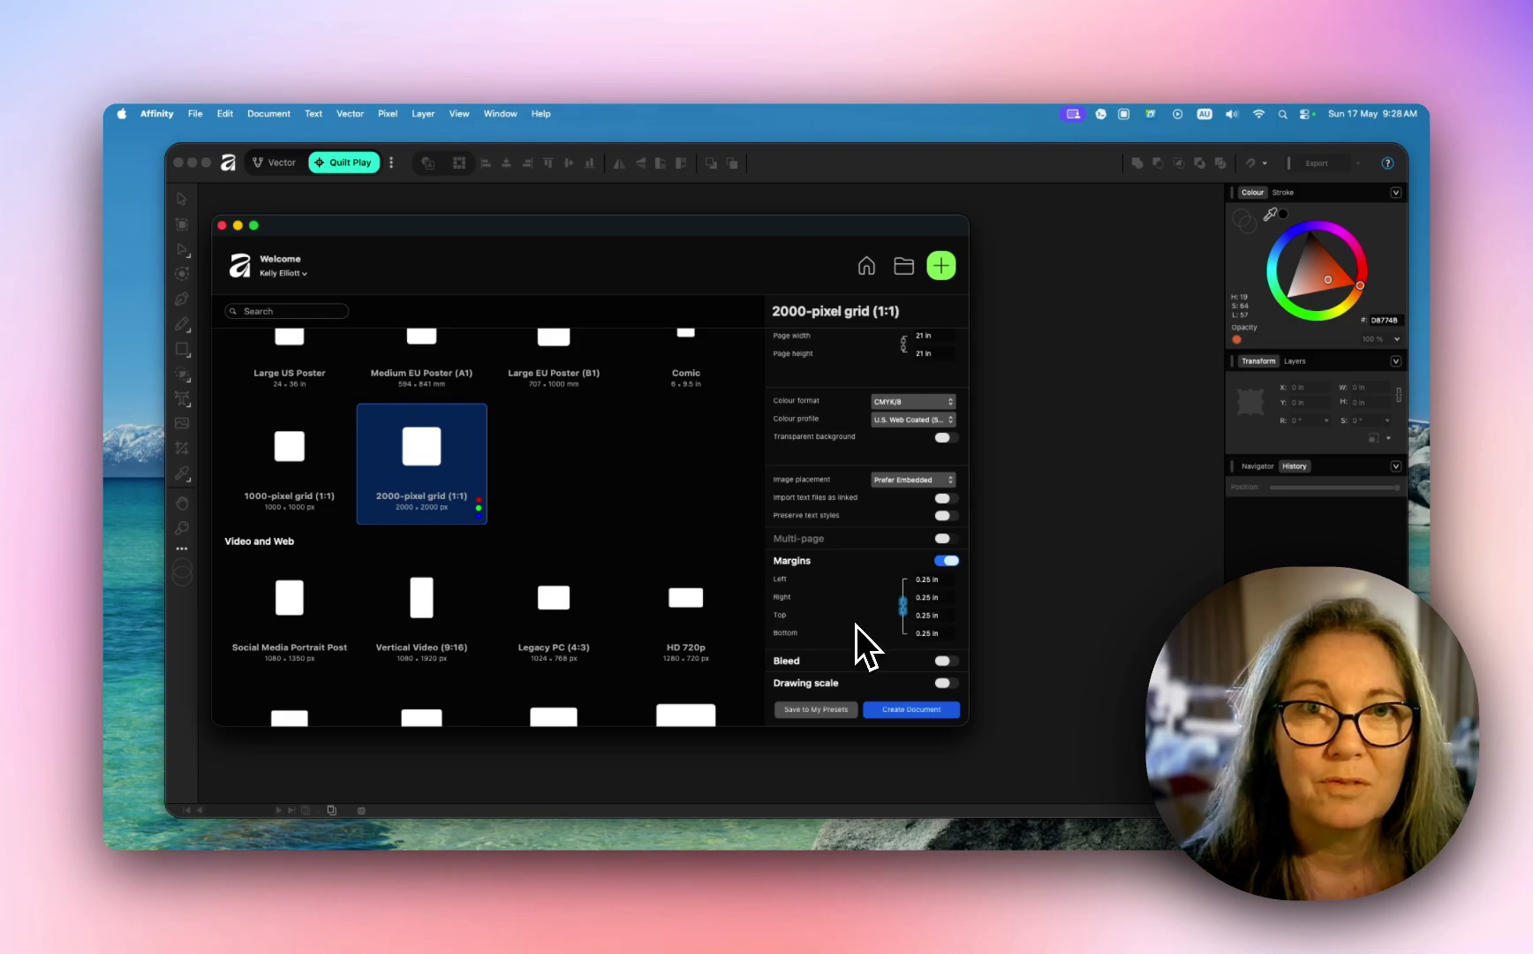
click(905, 711)
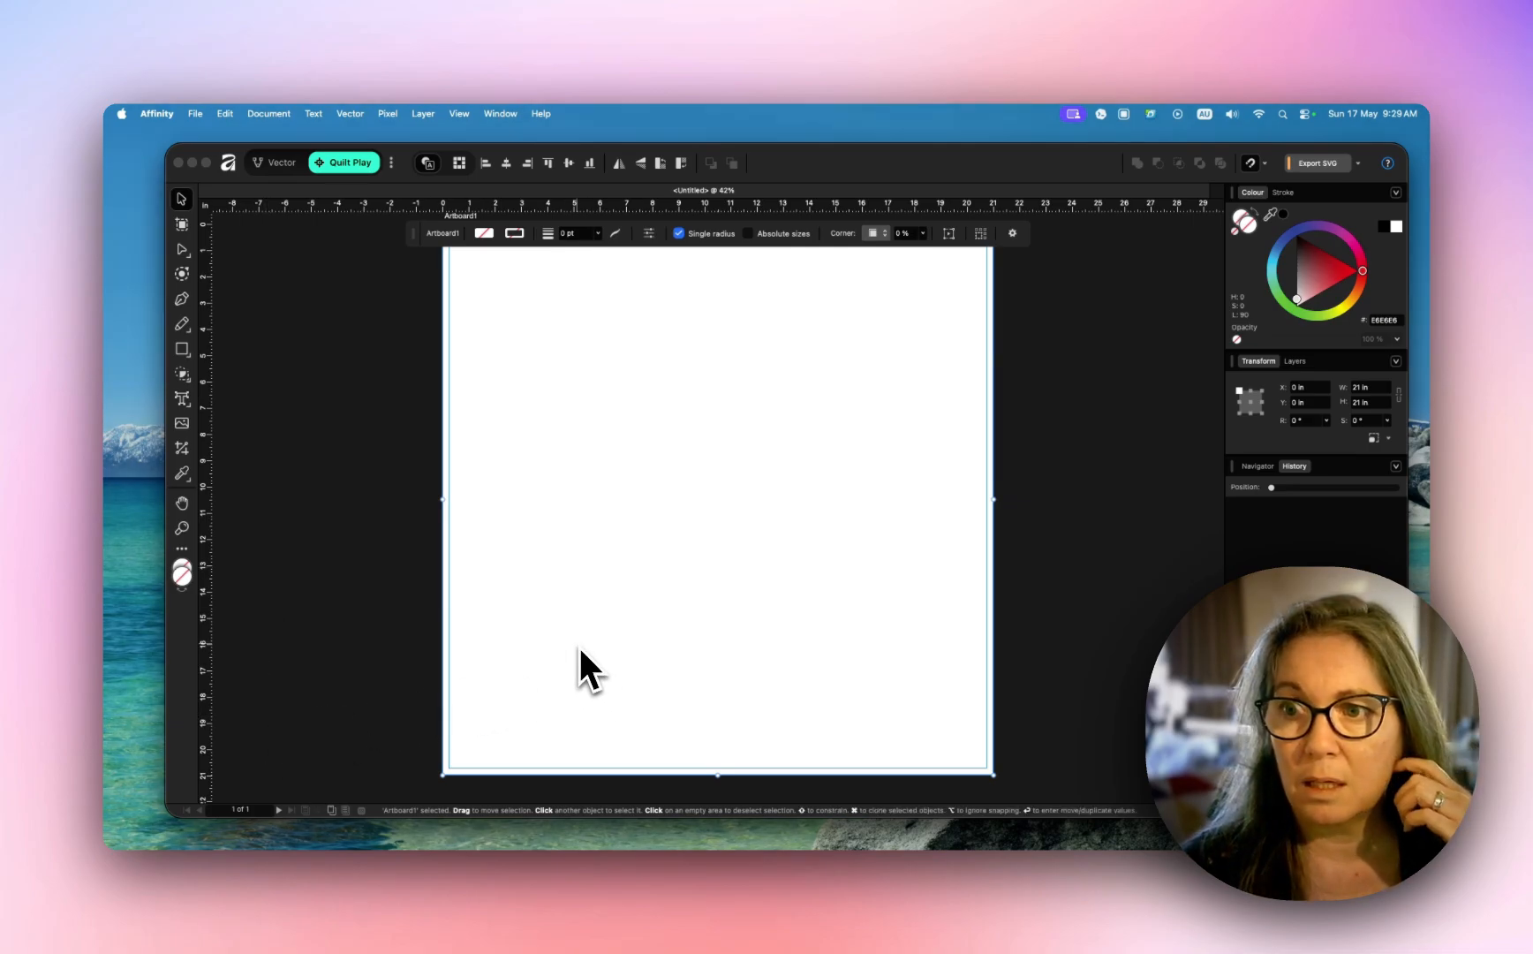
Step: Bring the whole artboard into view and rename it as 21" in the Layers panel
click(182, 529)
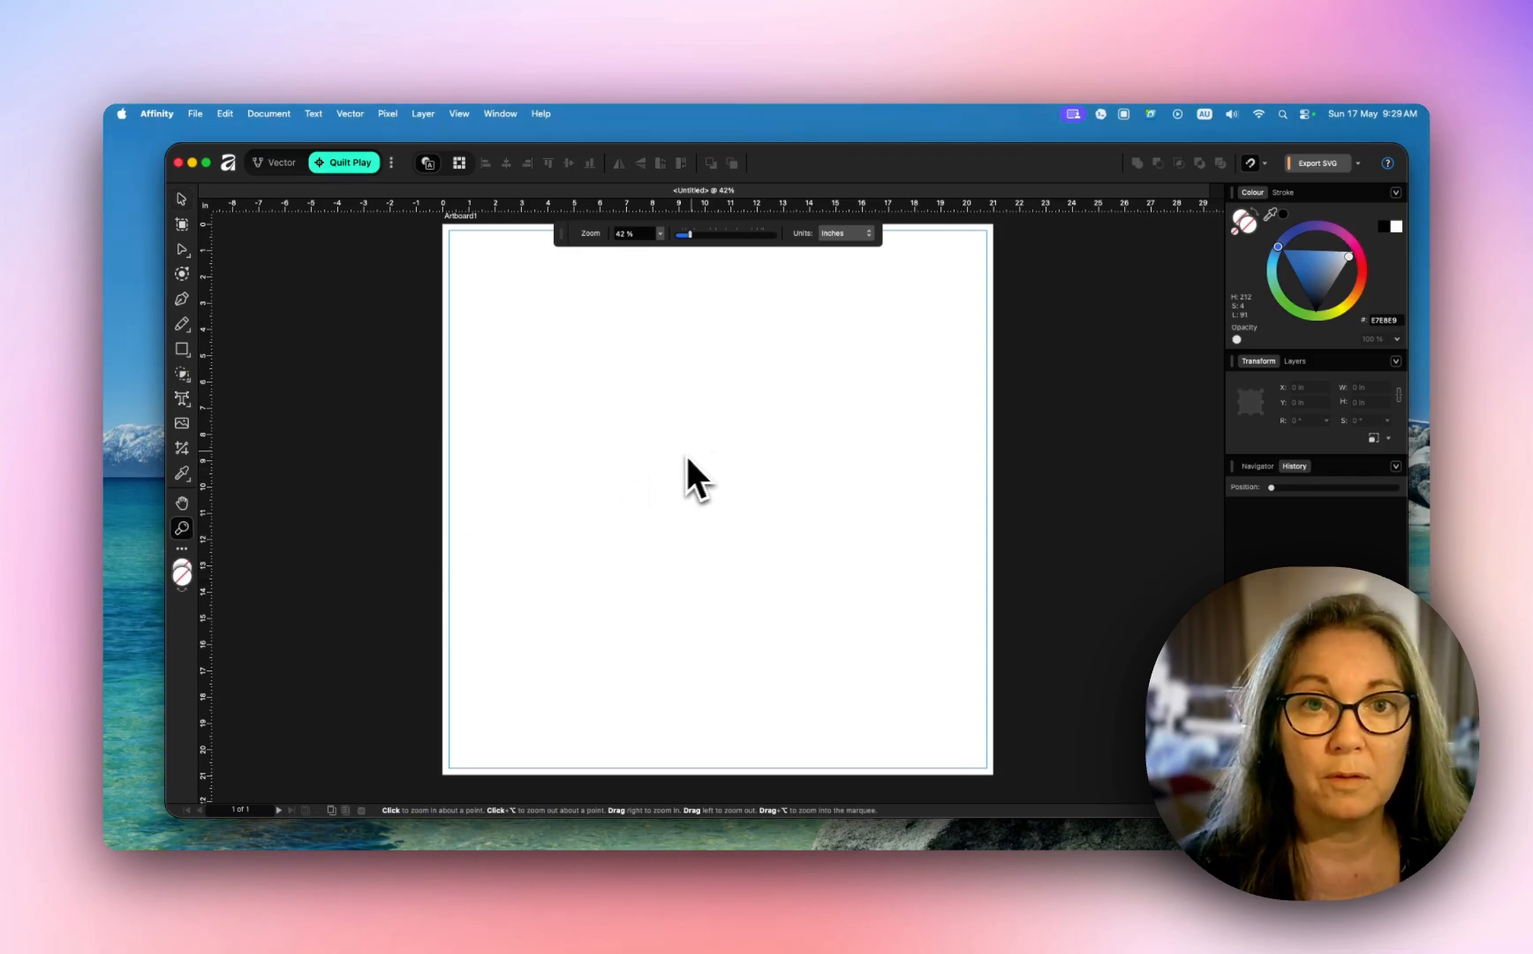
drag(685, 456, 571, 483)
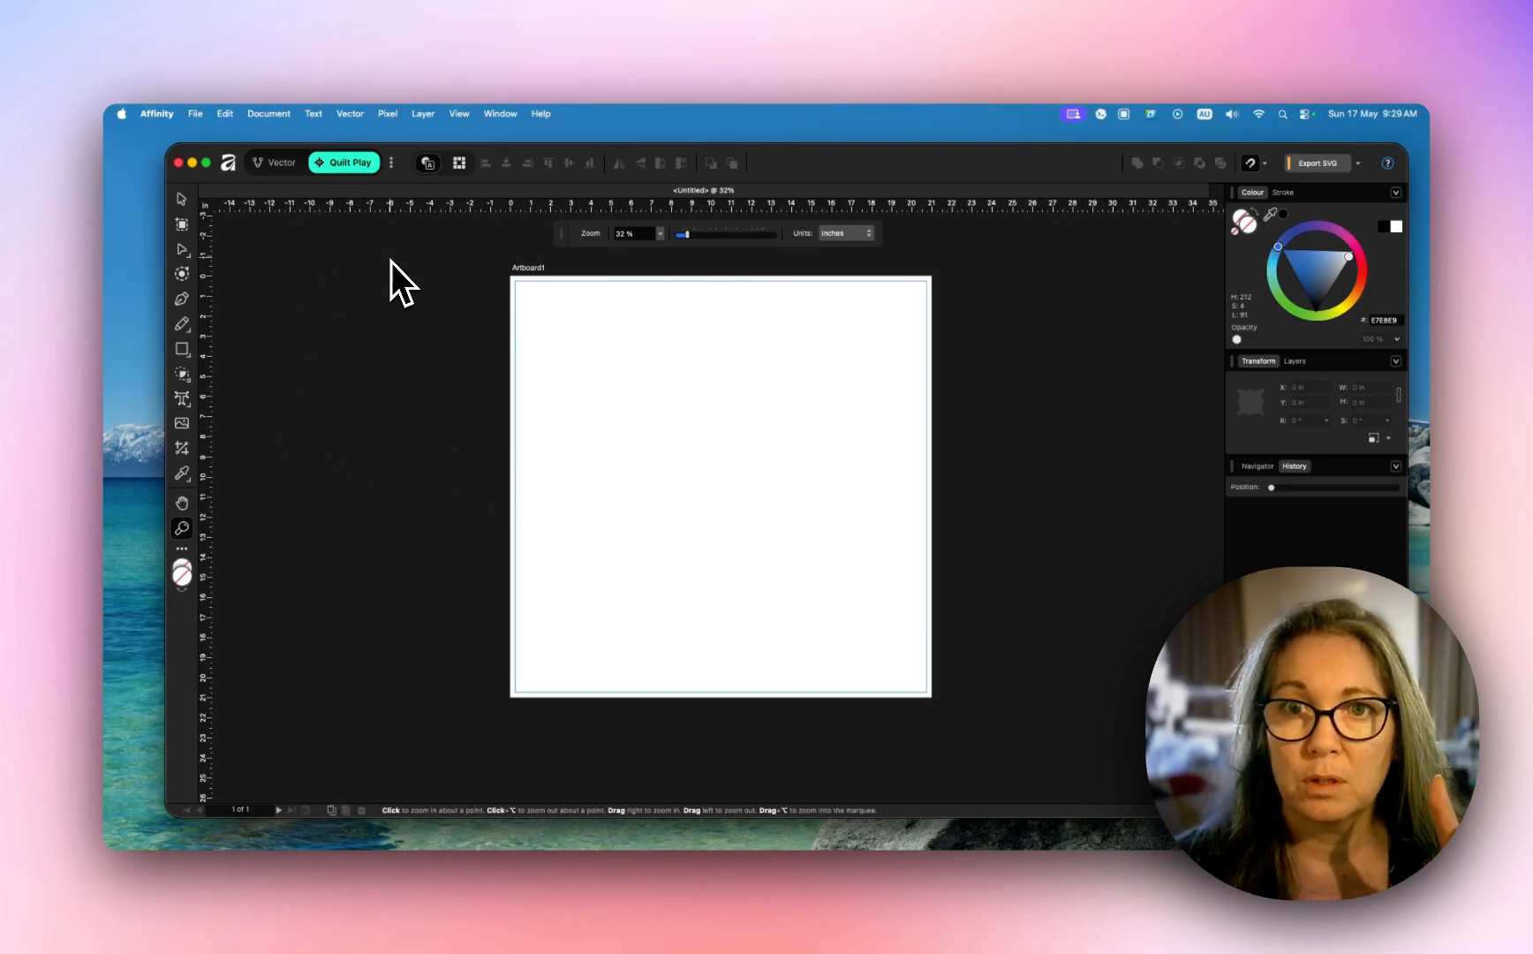
click(183, 204)
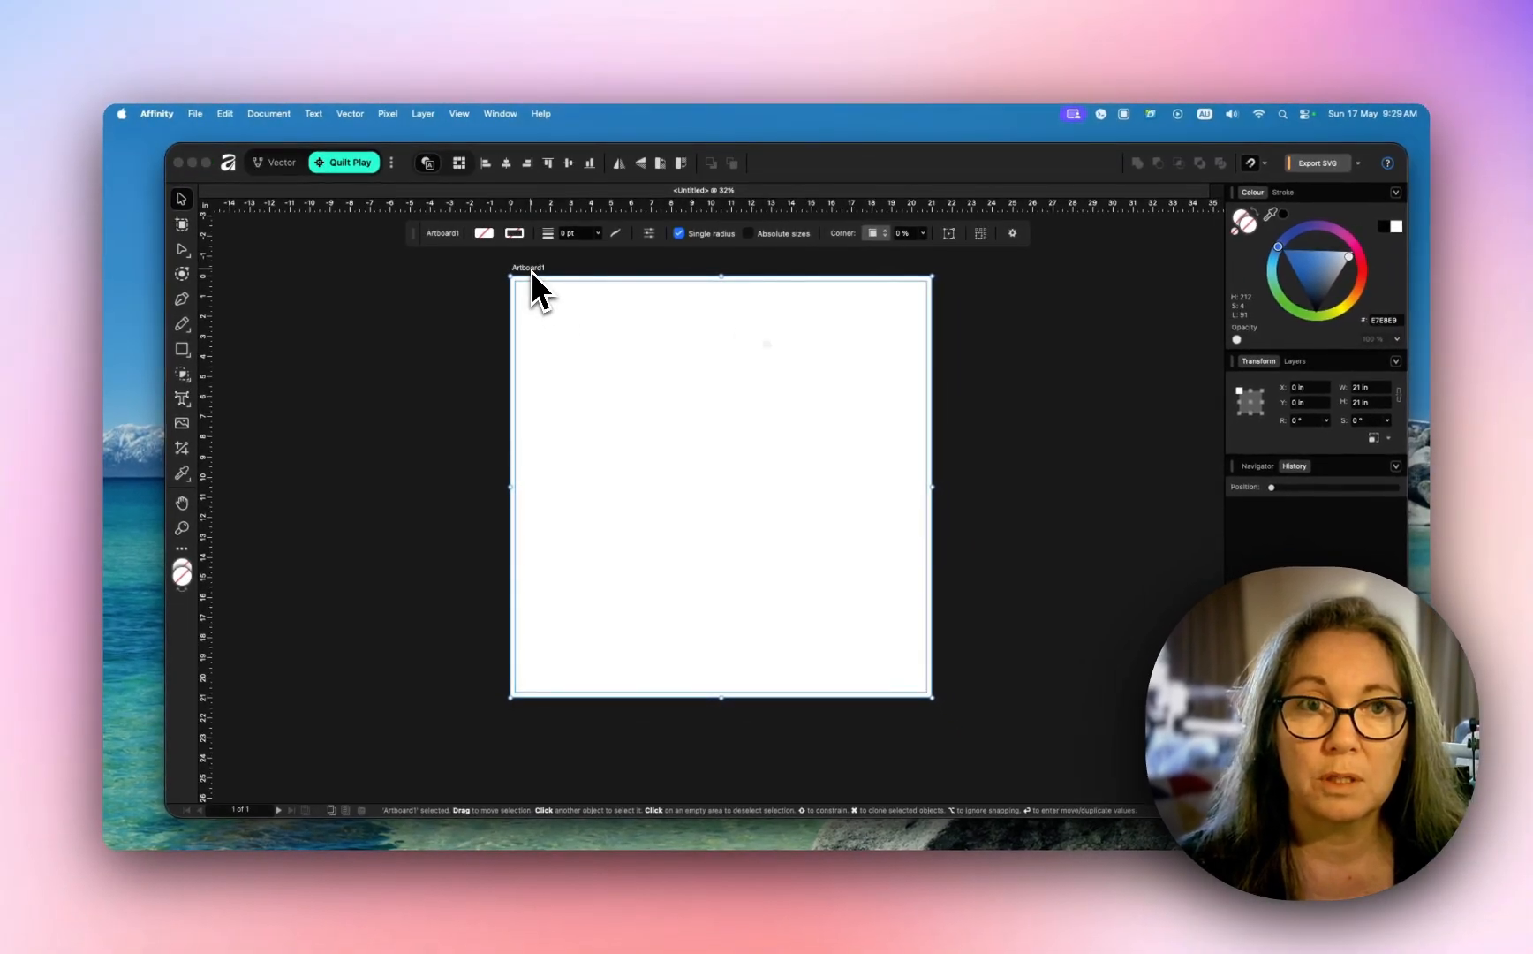
double_click(530, 271)
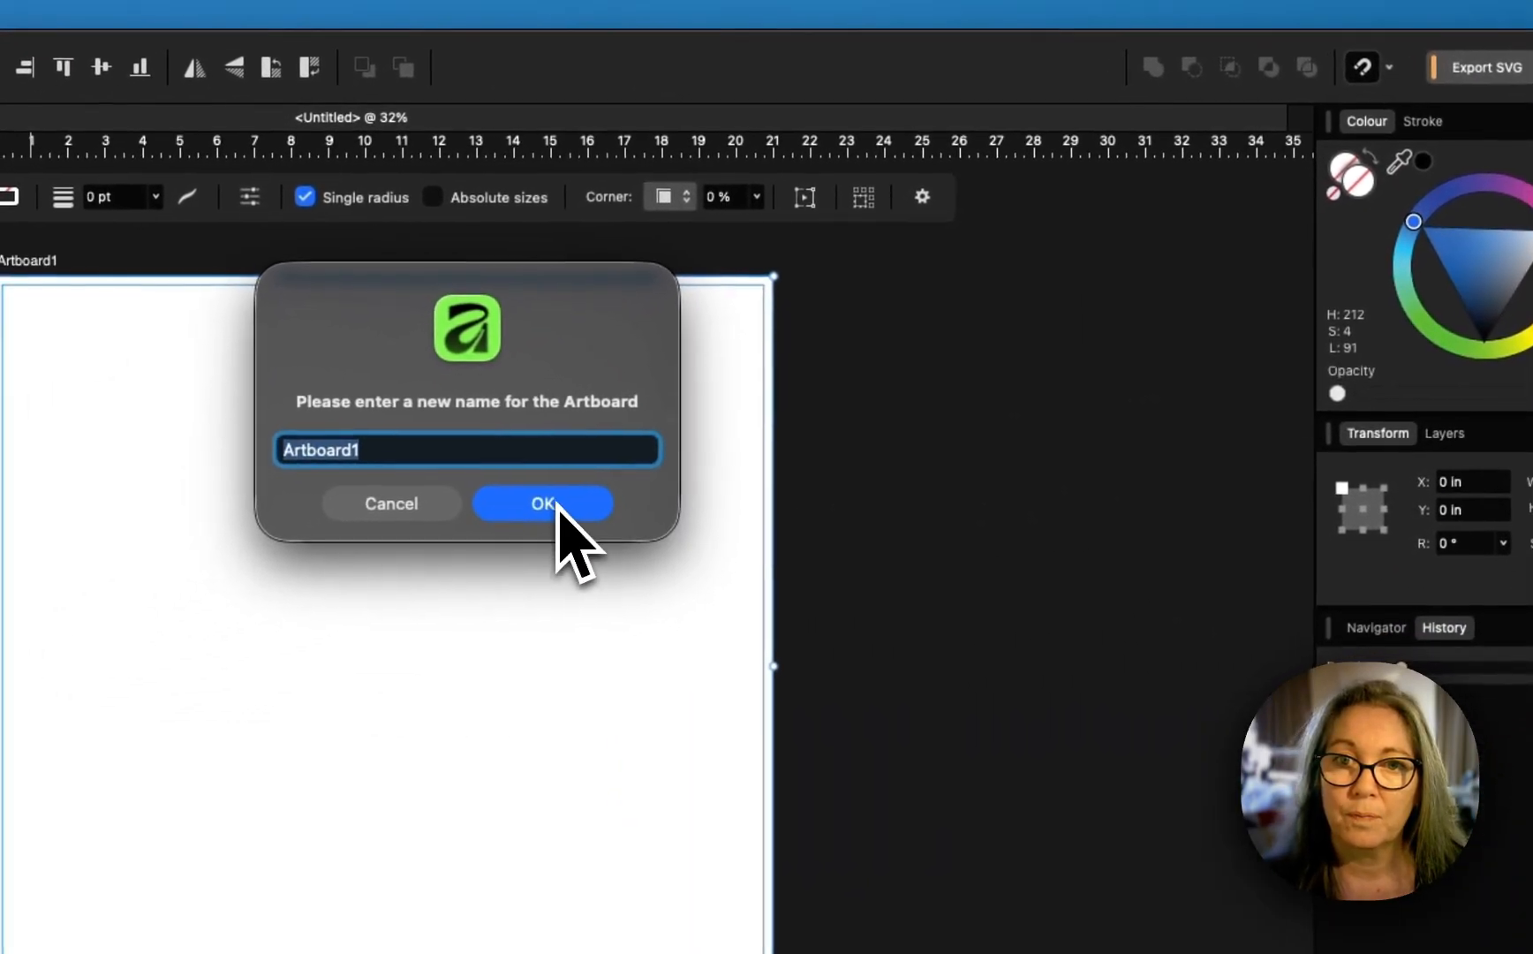
click(1042, 613)
click(1317, 421)
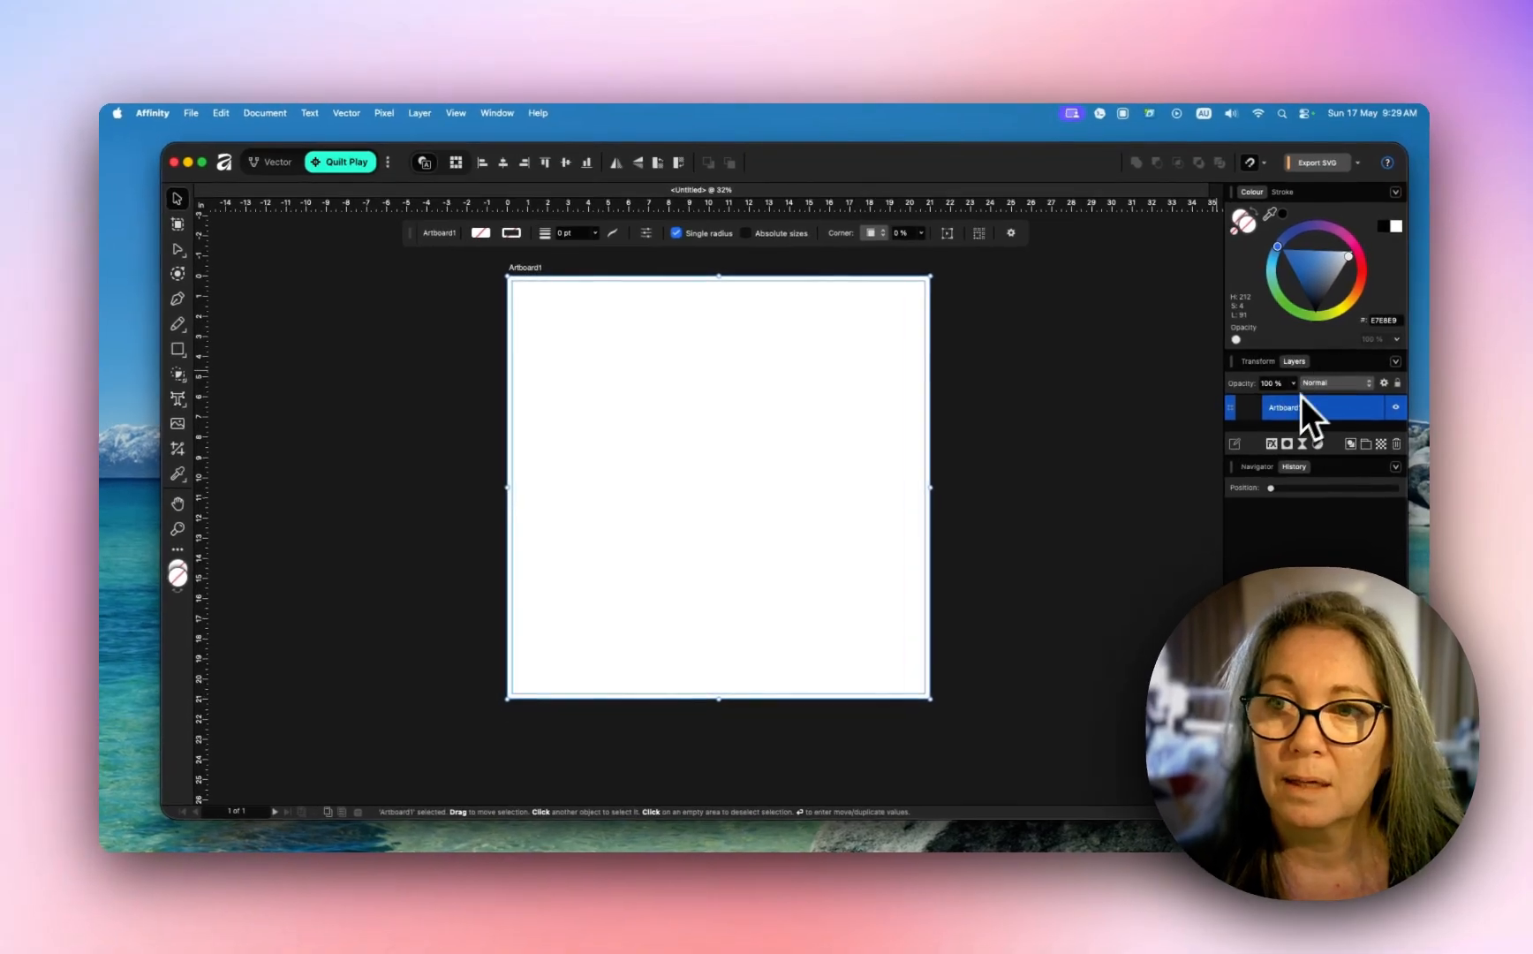
double_click(1298, 407)
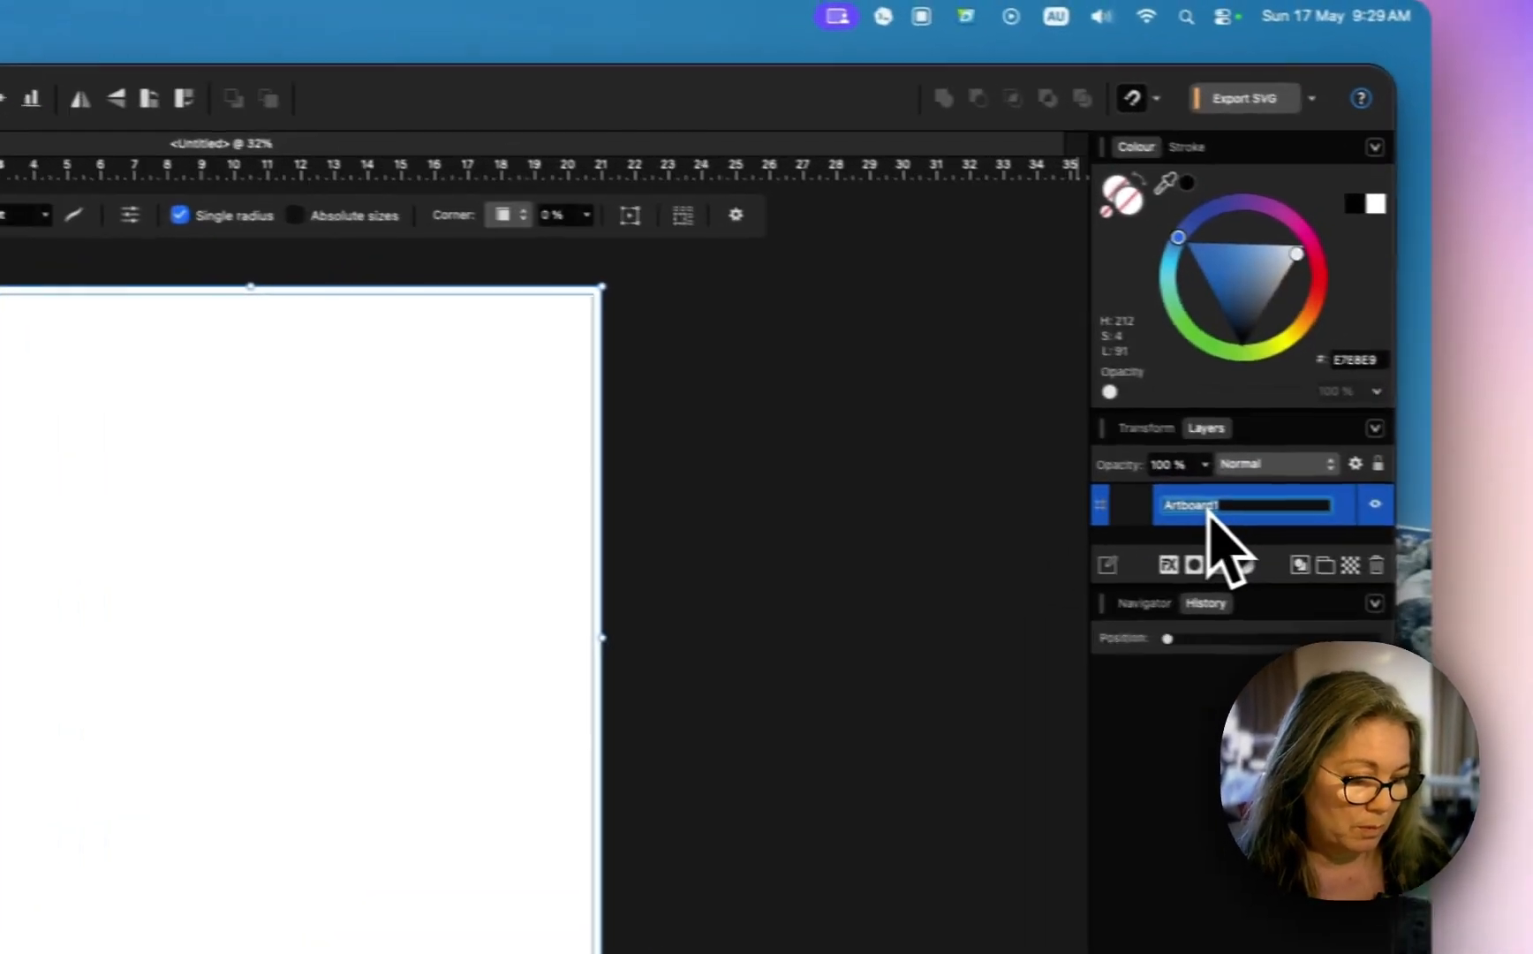
text(21")
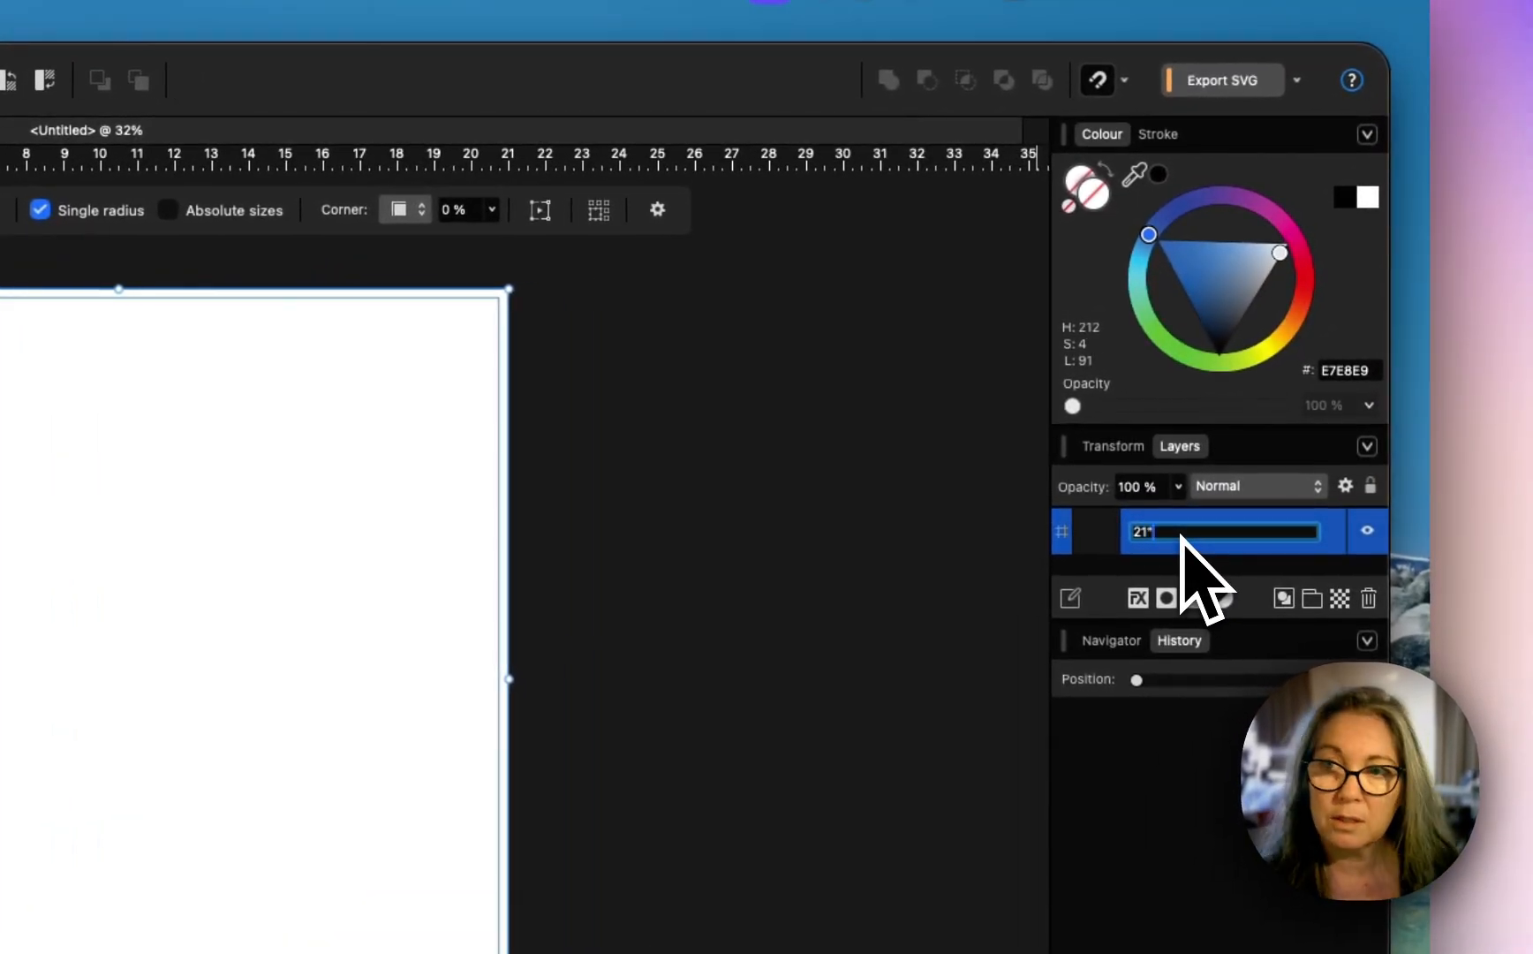
key(Return)
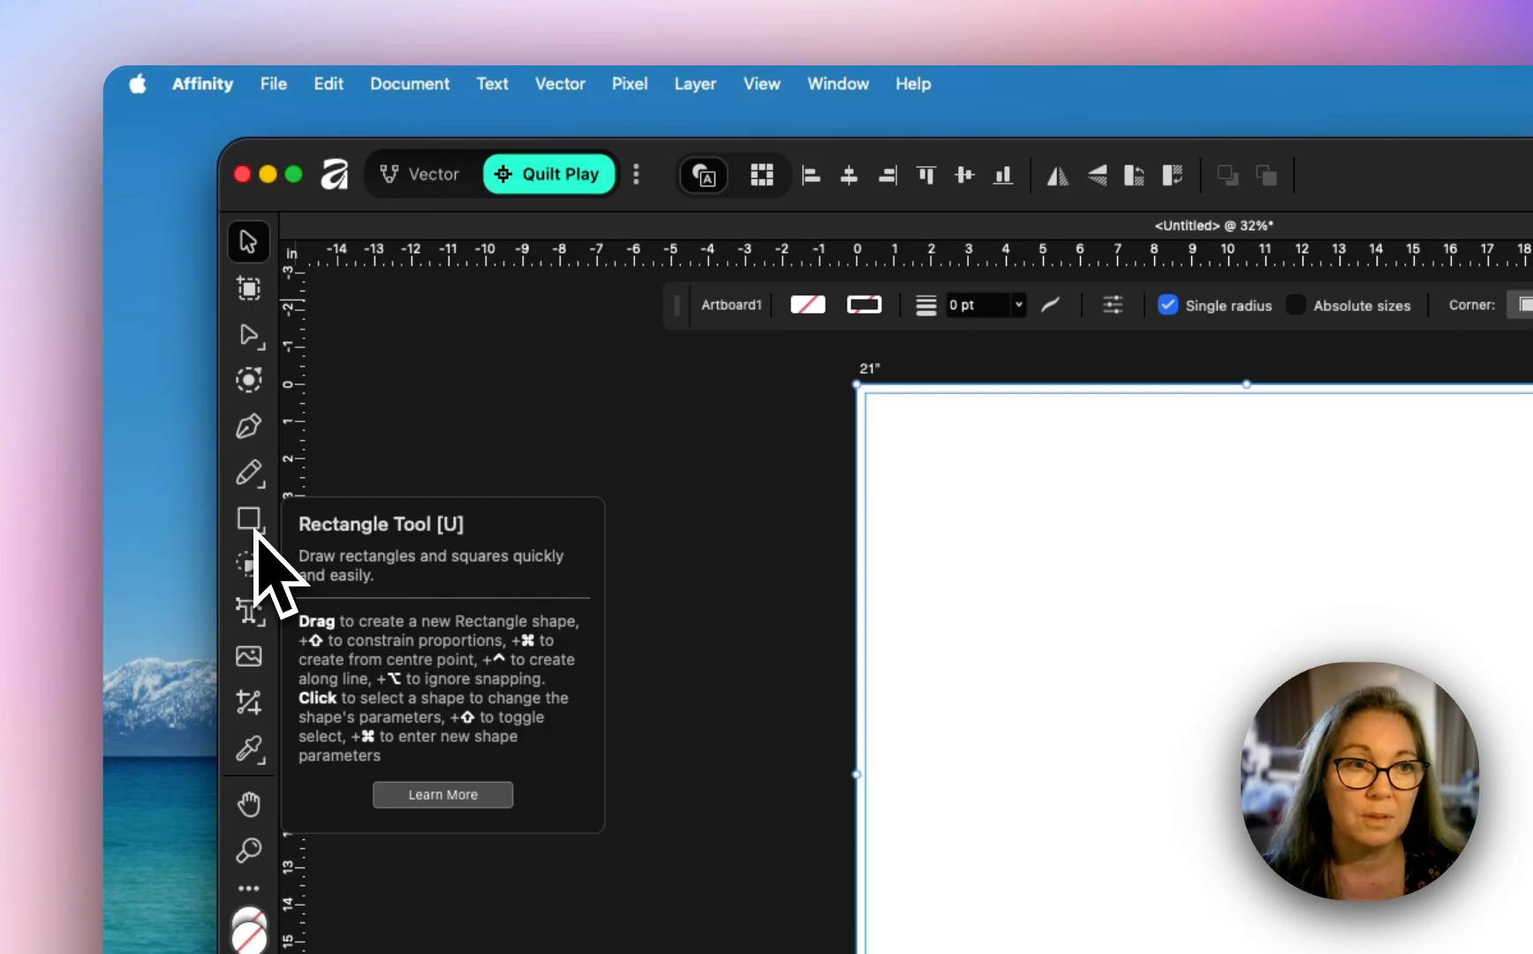
Step: Look at the available text tools and the Place tool's file selection, and close it without placing a file
click(261, 624)
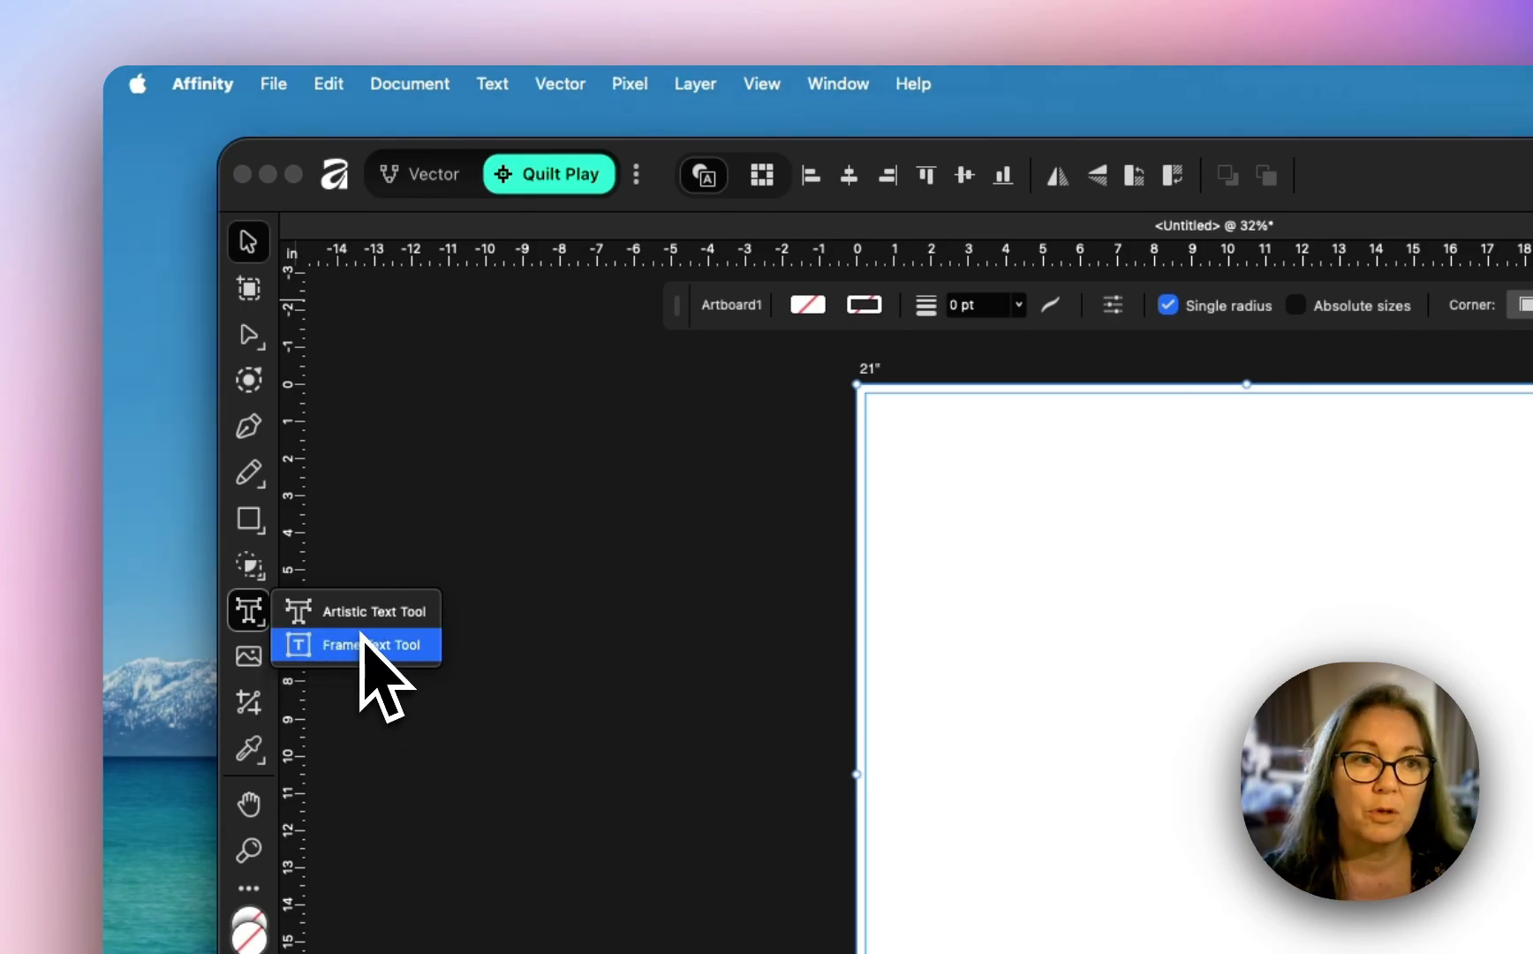
click(248, 659)
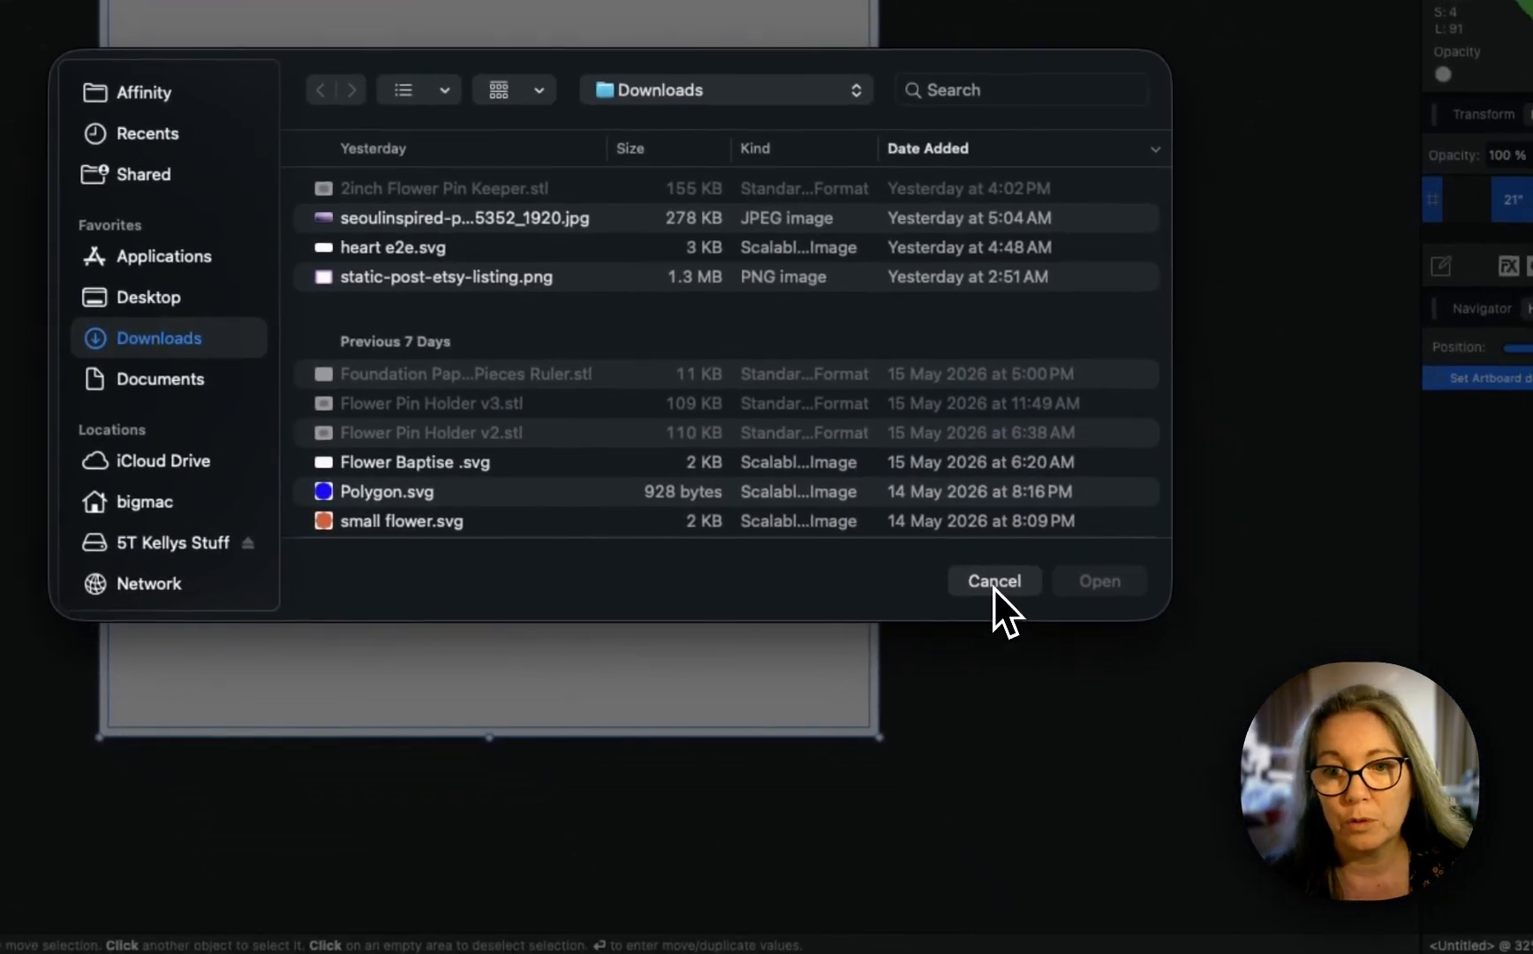
click(1095, 695)
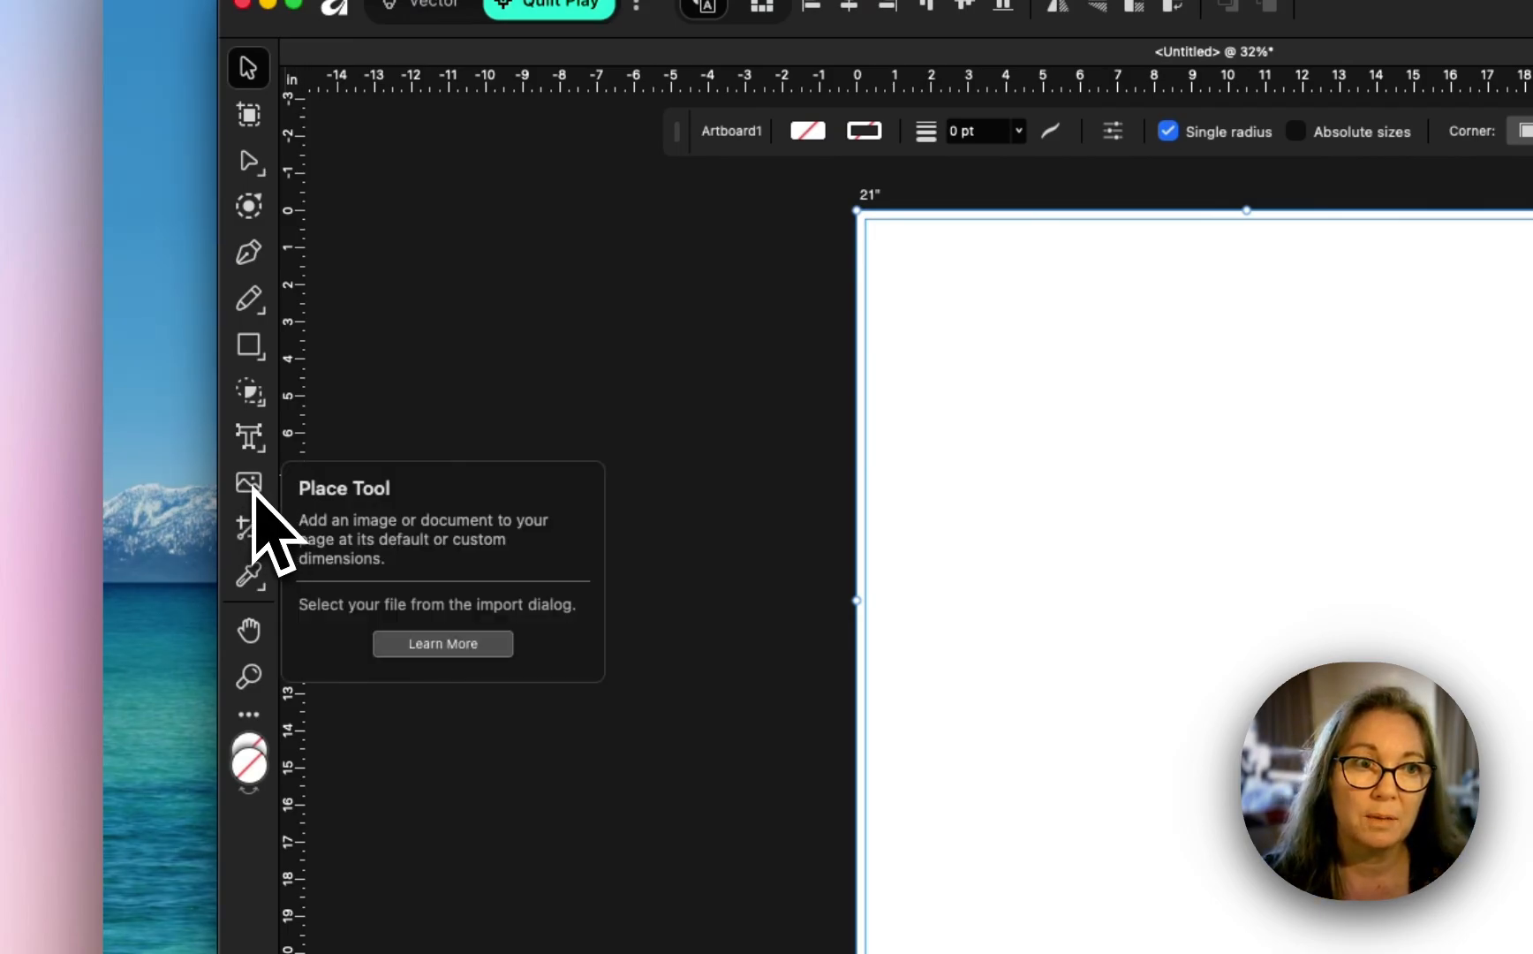
Step: Deselect the artboard, look at the Vector Crop Tool and the Place Tool's file selection, and close it without placing a file
click(740, 350)
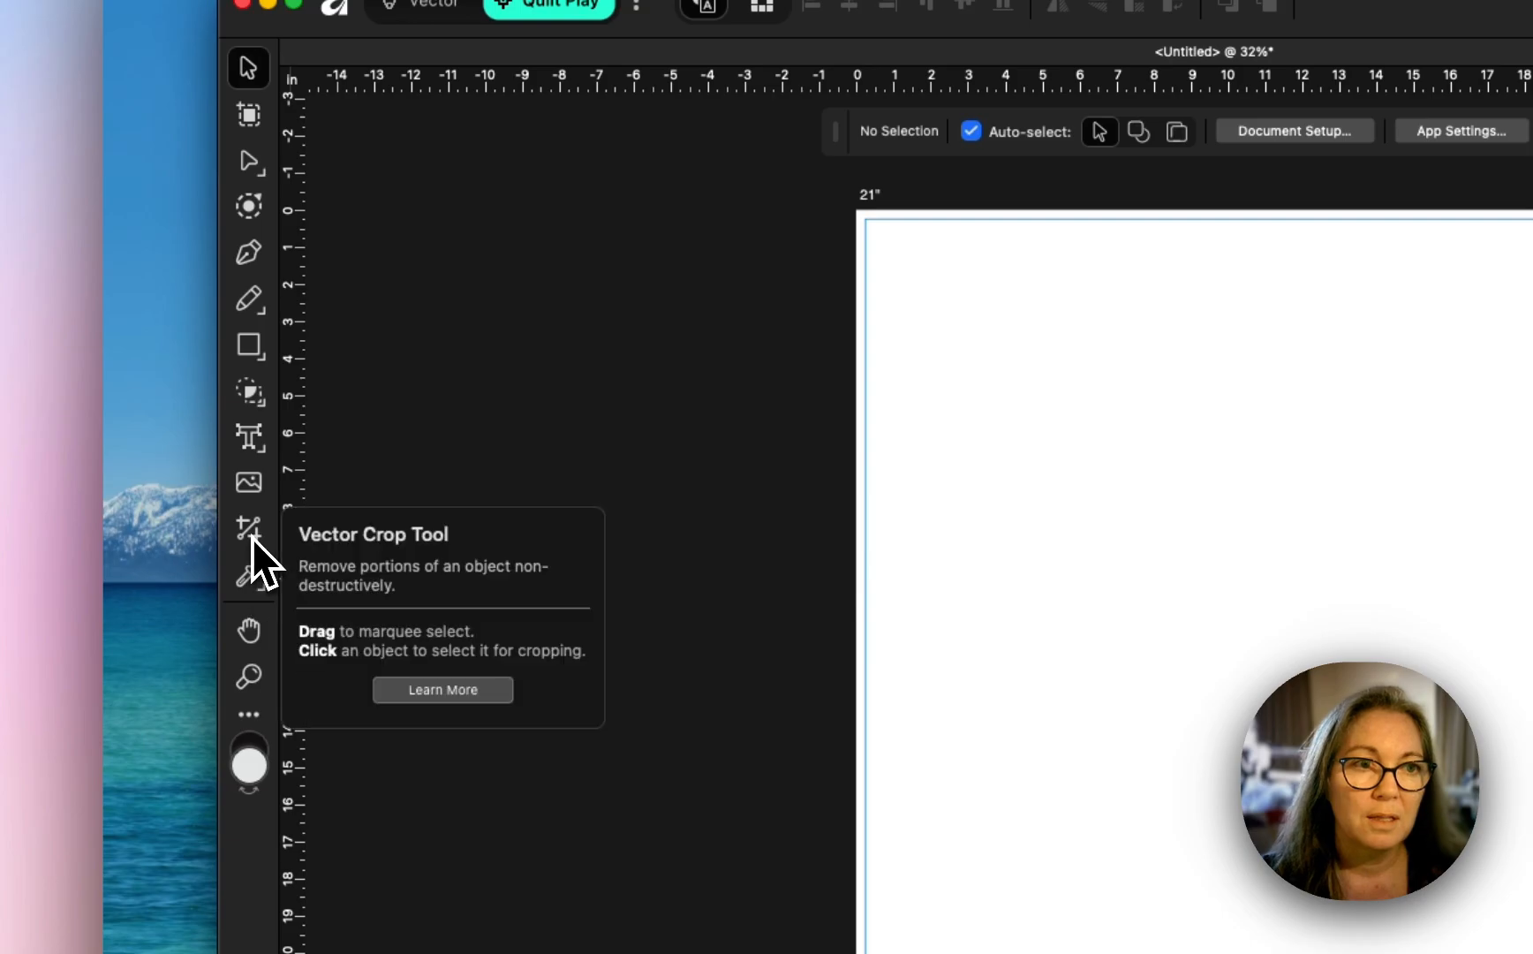
click(250, 534)
click(249, 483)
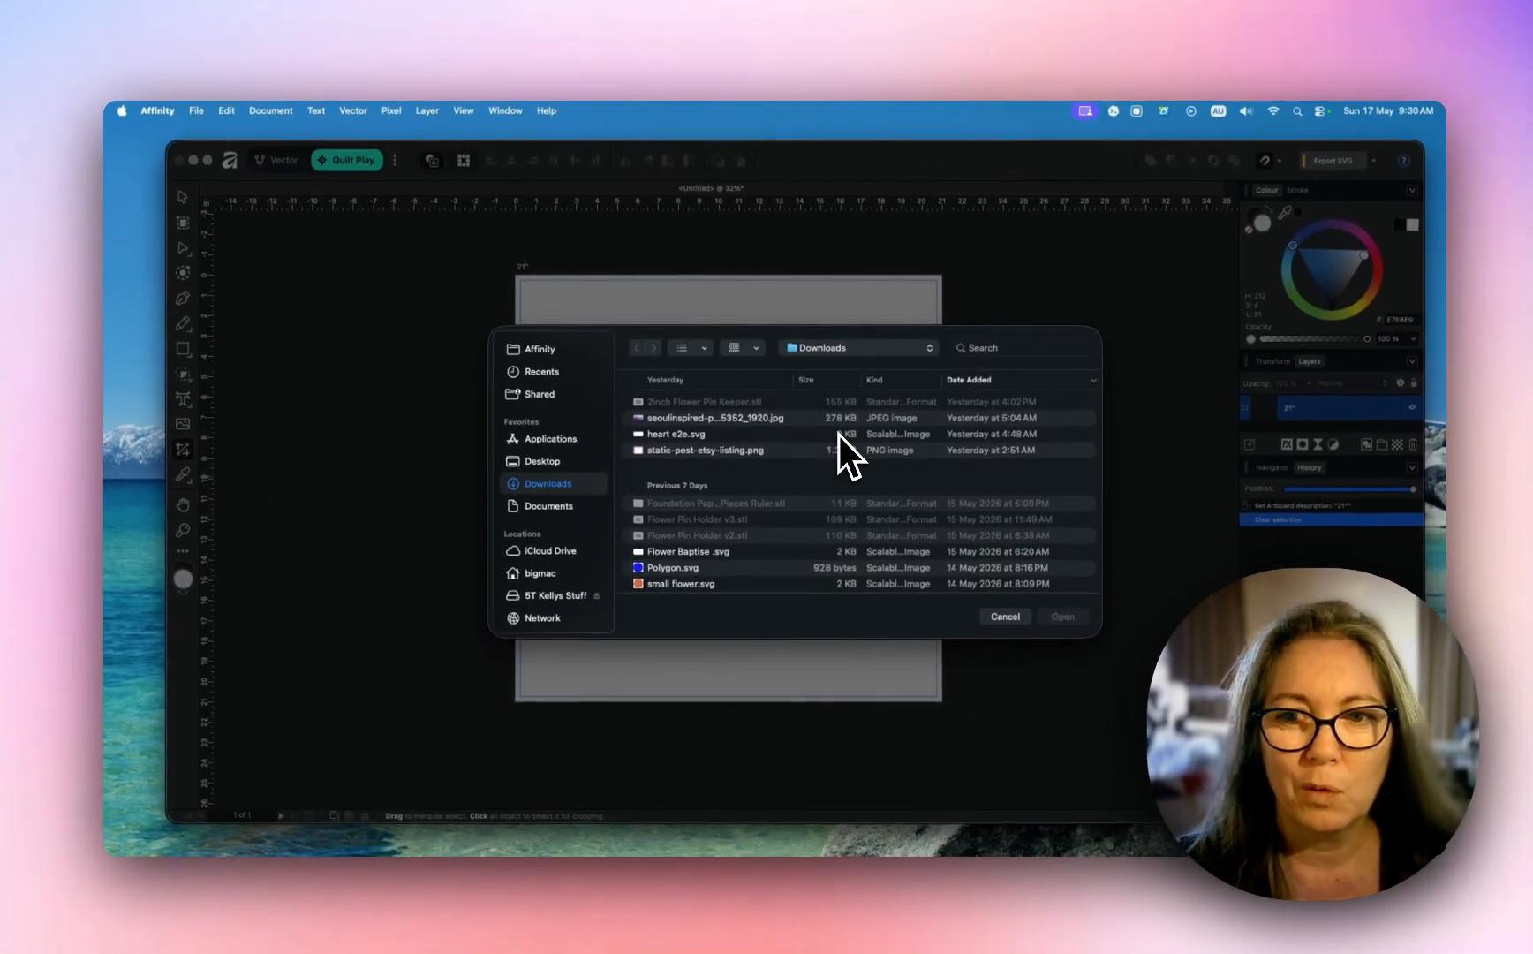
click(1002, 617)
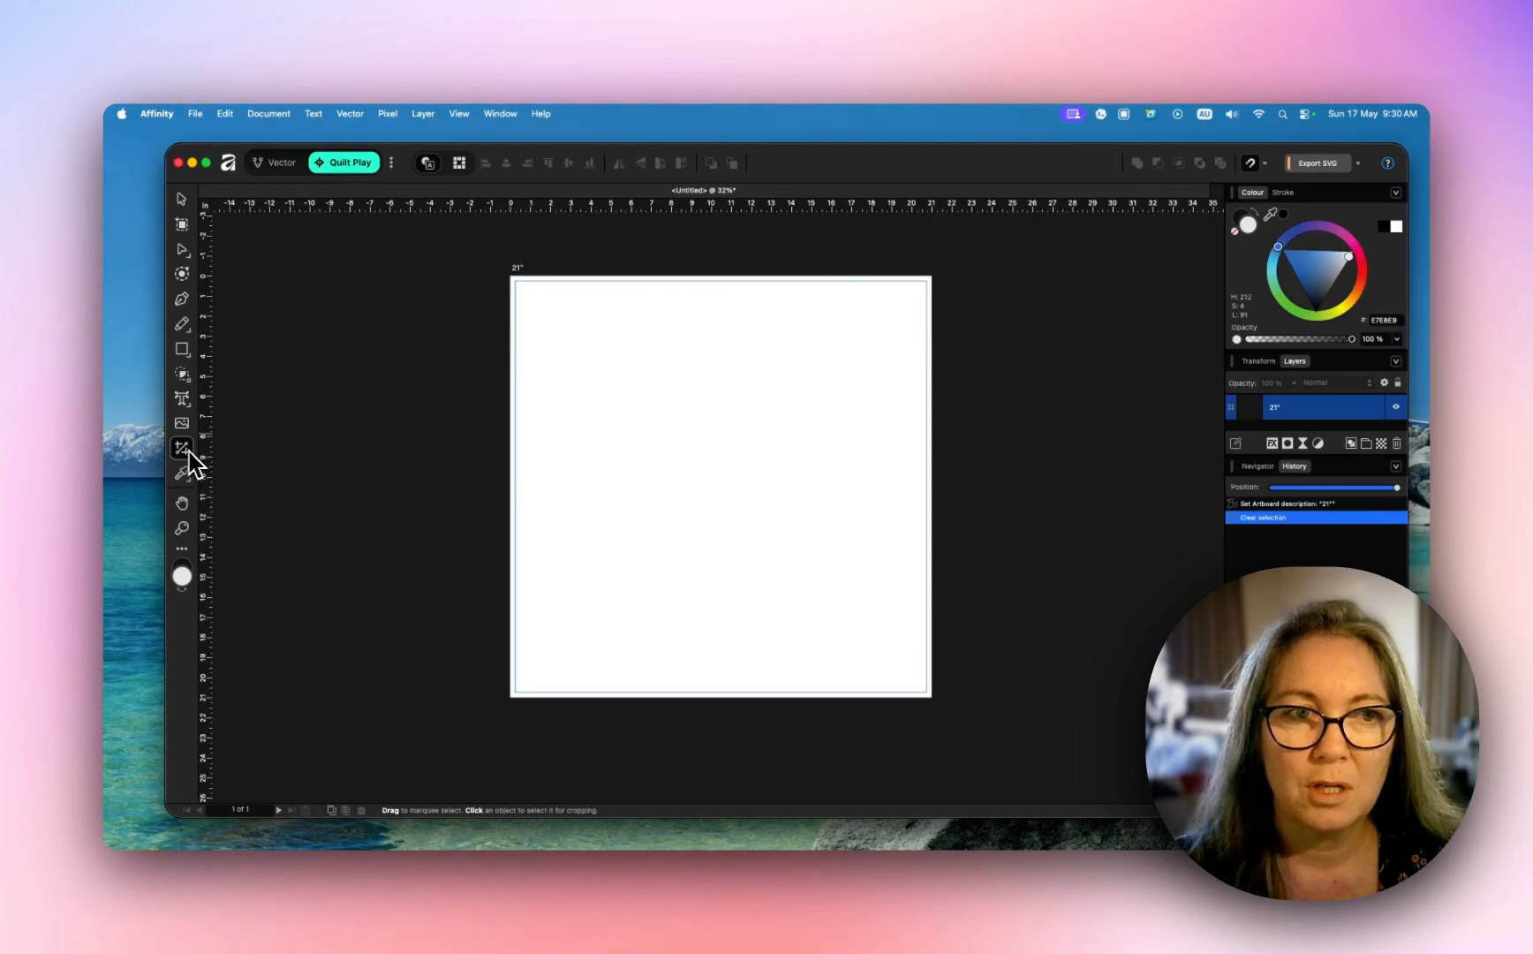
Step: Try panning the artboard with the View Tool and zooming out to 24% with the Zoom Tool
click(182, 505)
drag(724, 422, 629, 459)
drag(1123, 430, 1328, 439)
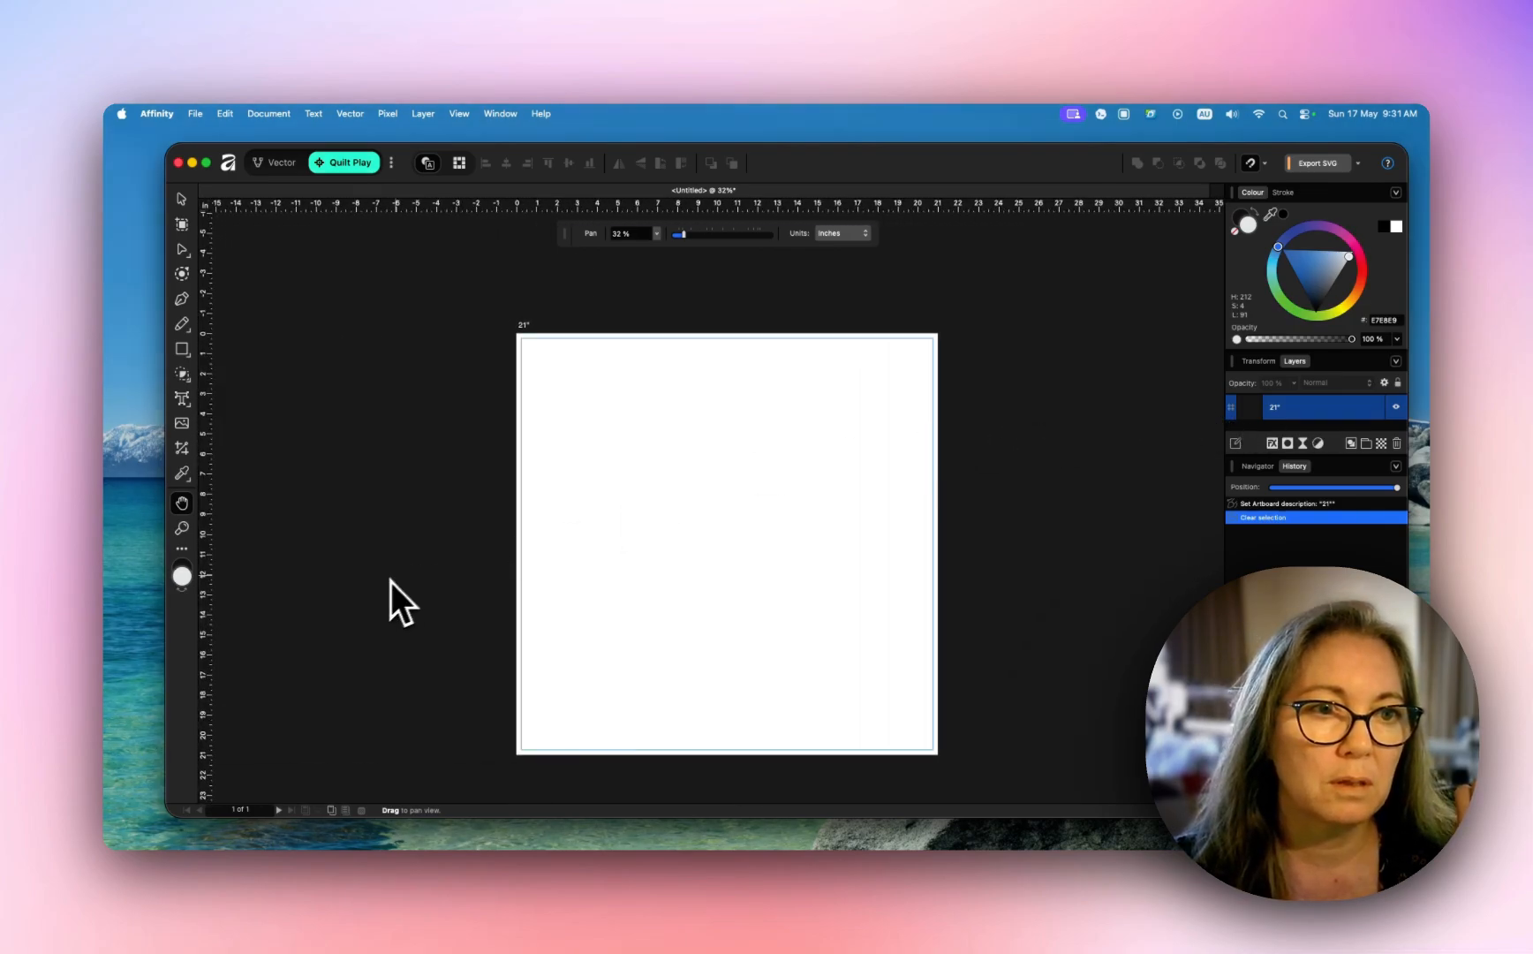
click(183, 532)
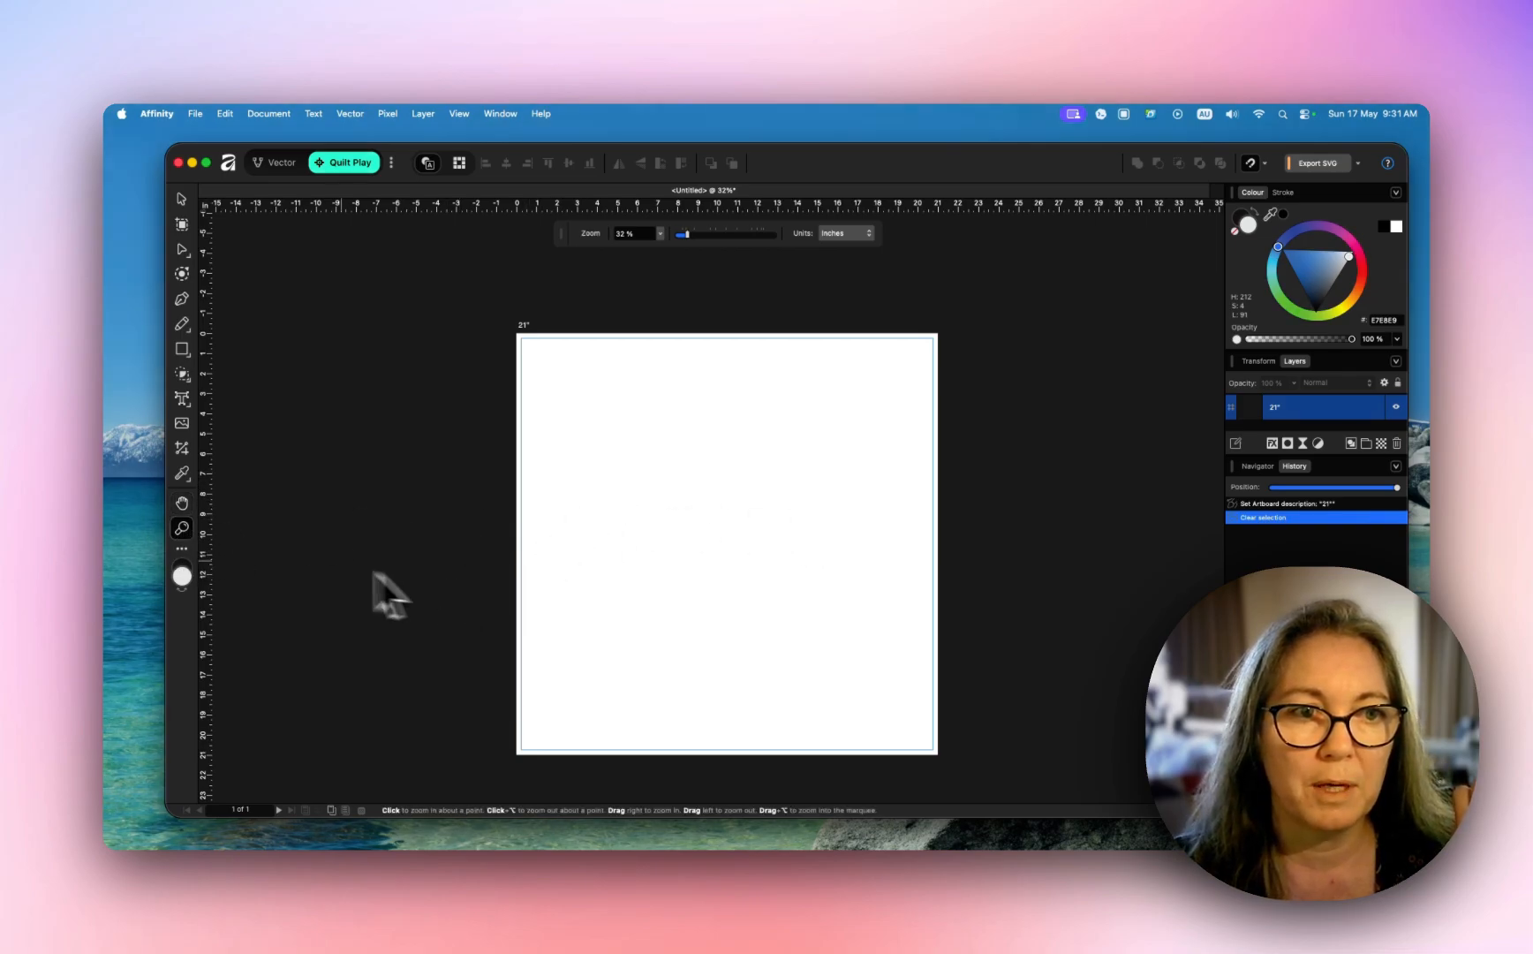
drag(646, 633, 450, 641)
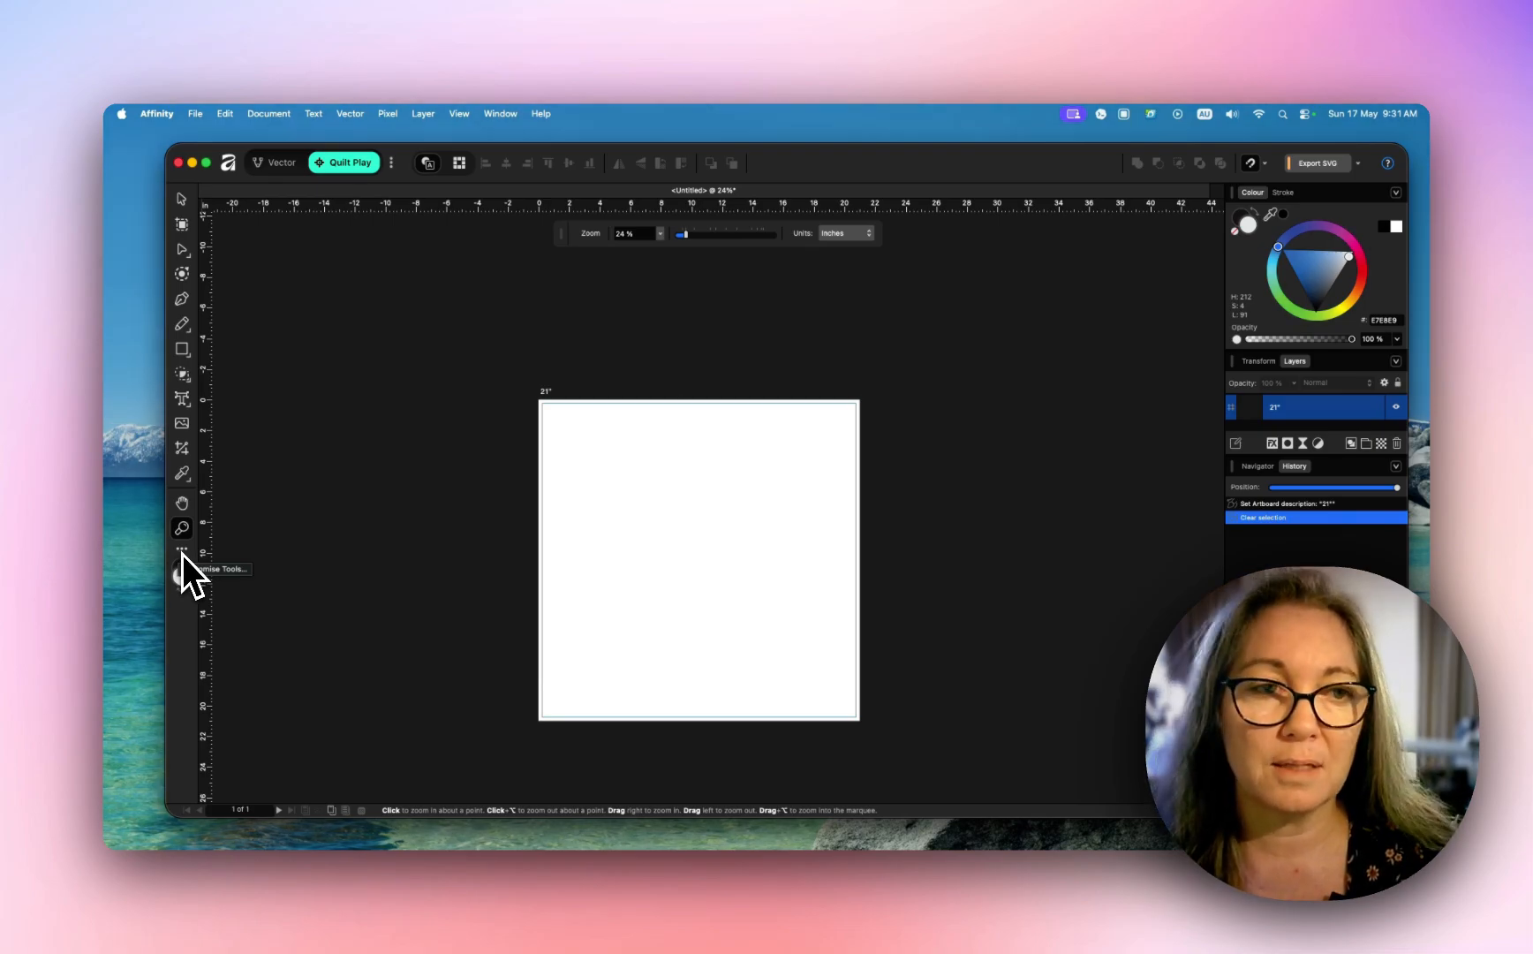
Step: Customise the tool list by removing the Vector Crop Tool, and close the customisation window
click(182, 551)
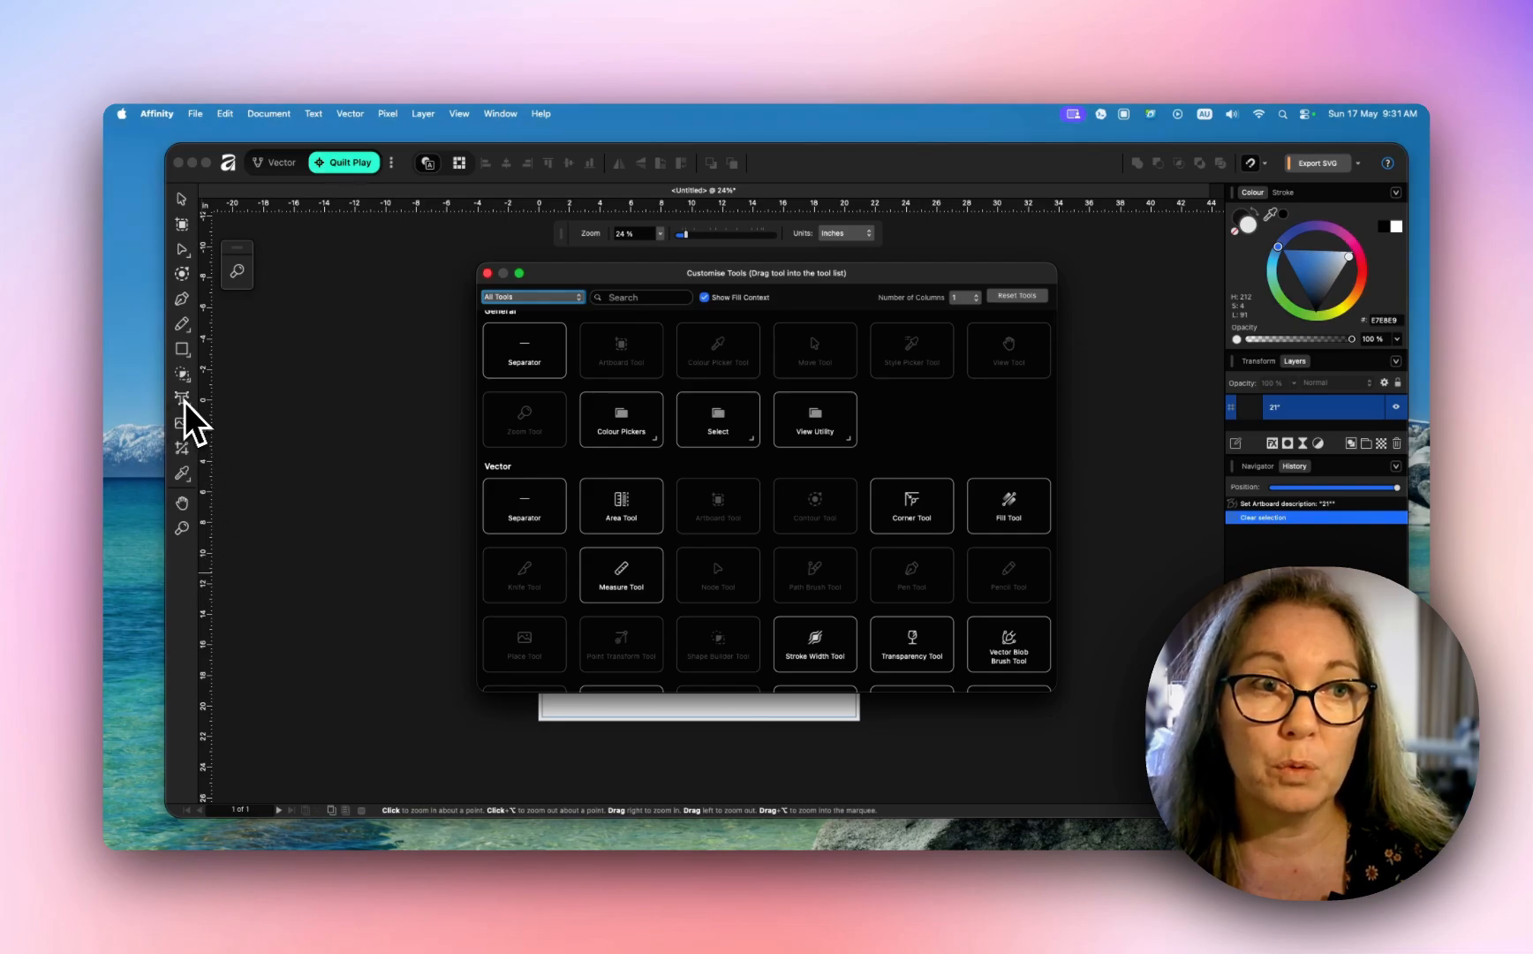
click(181, 450)
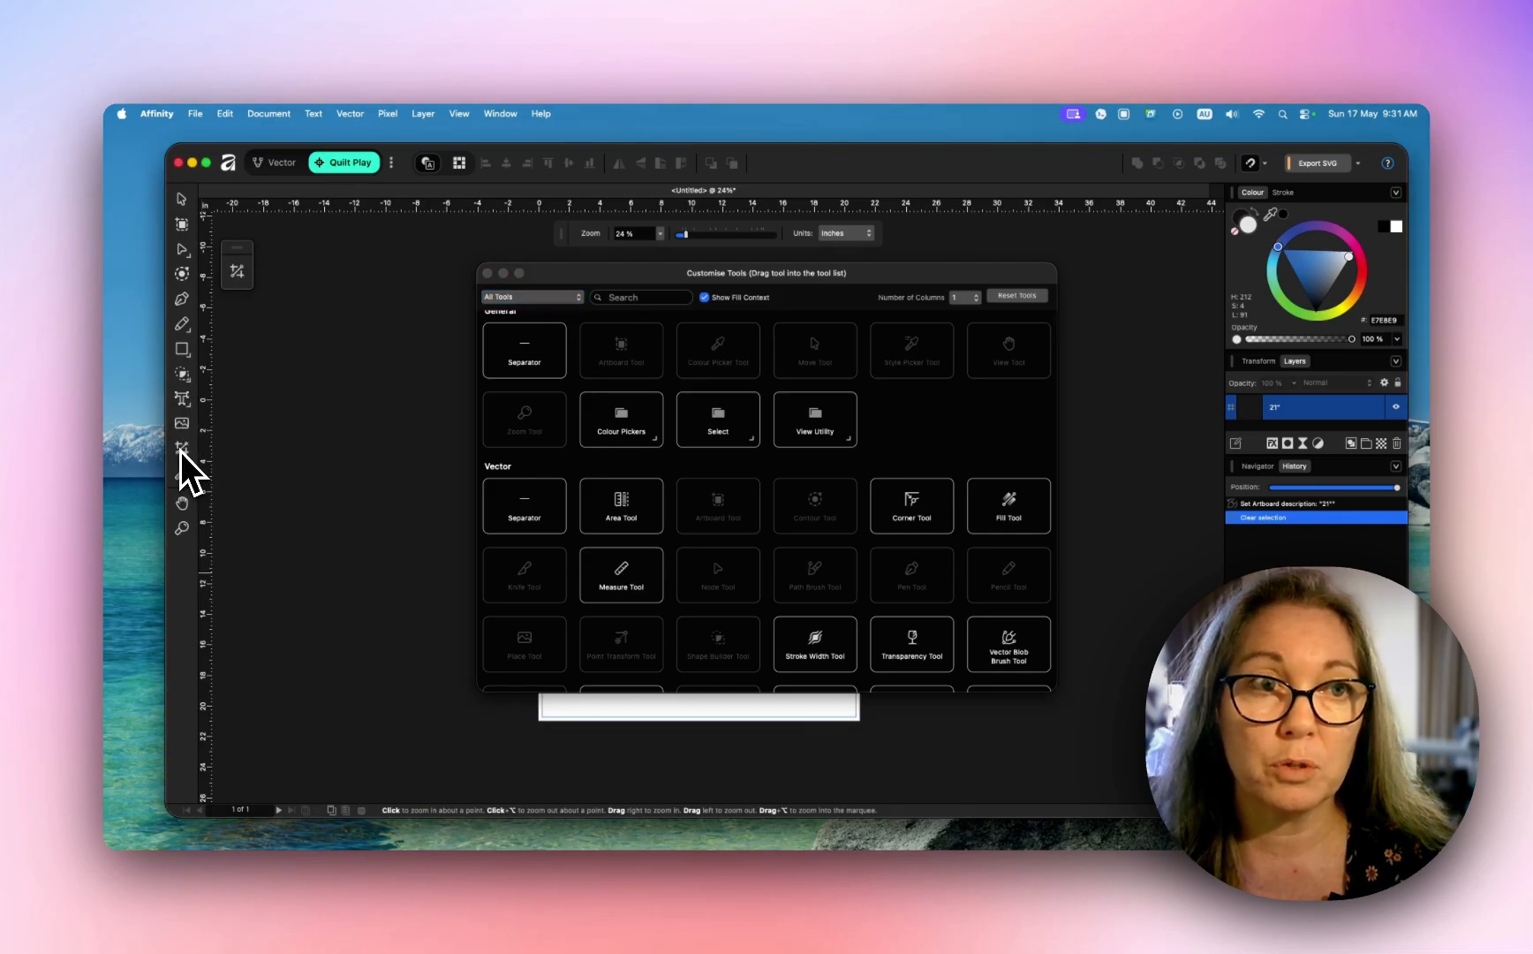
drag(181, 451, 428, 459)
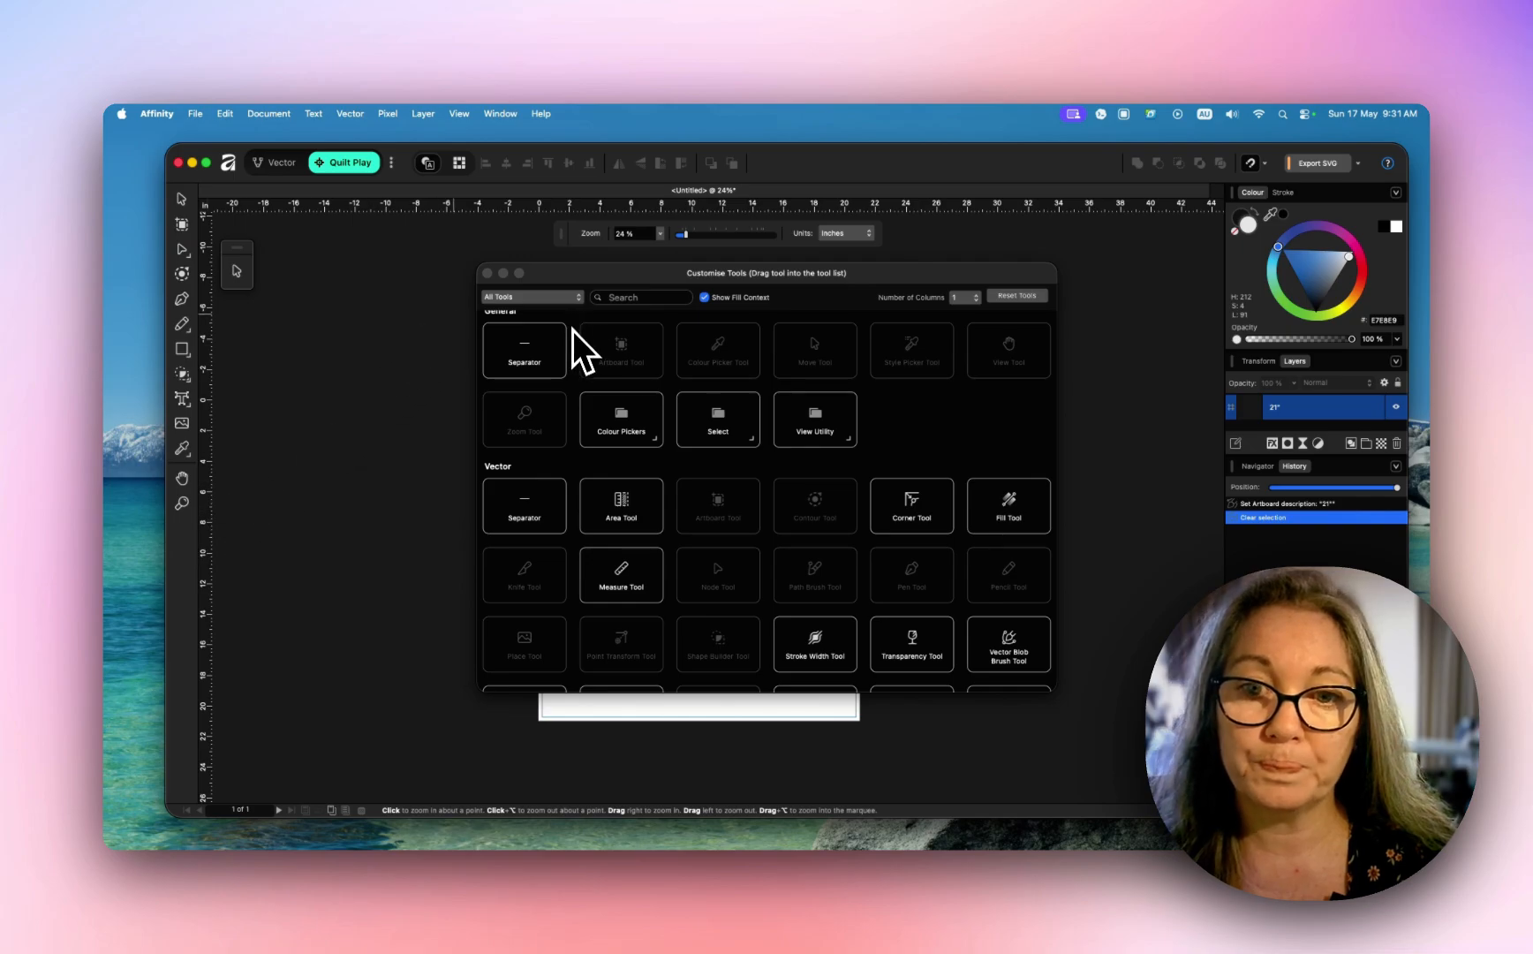
click(489, 274)
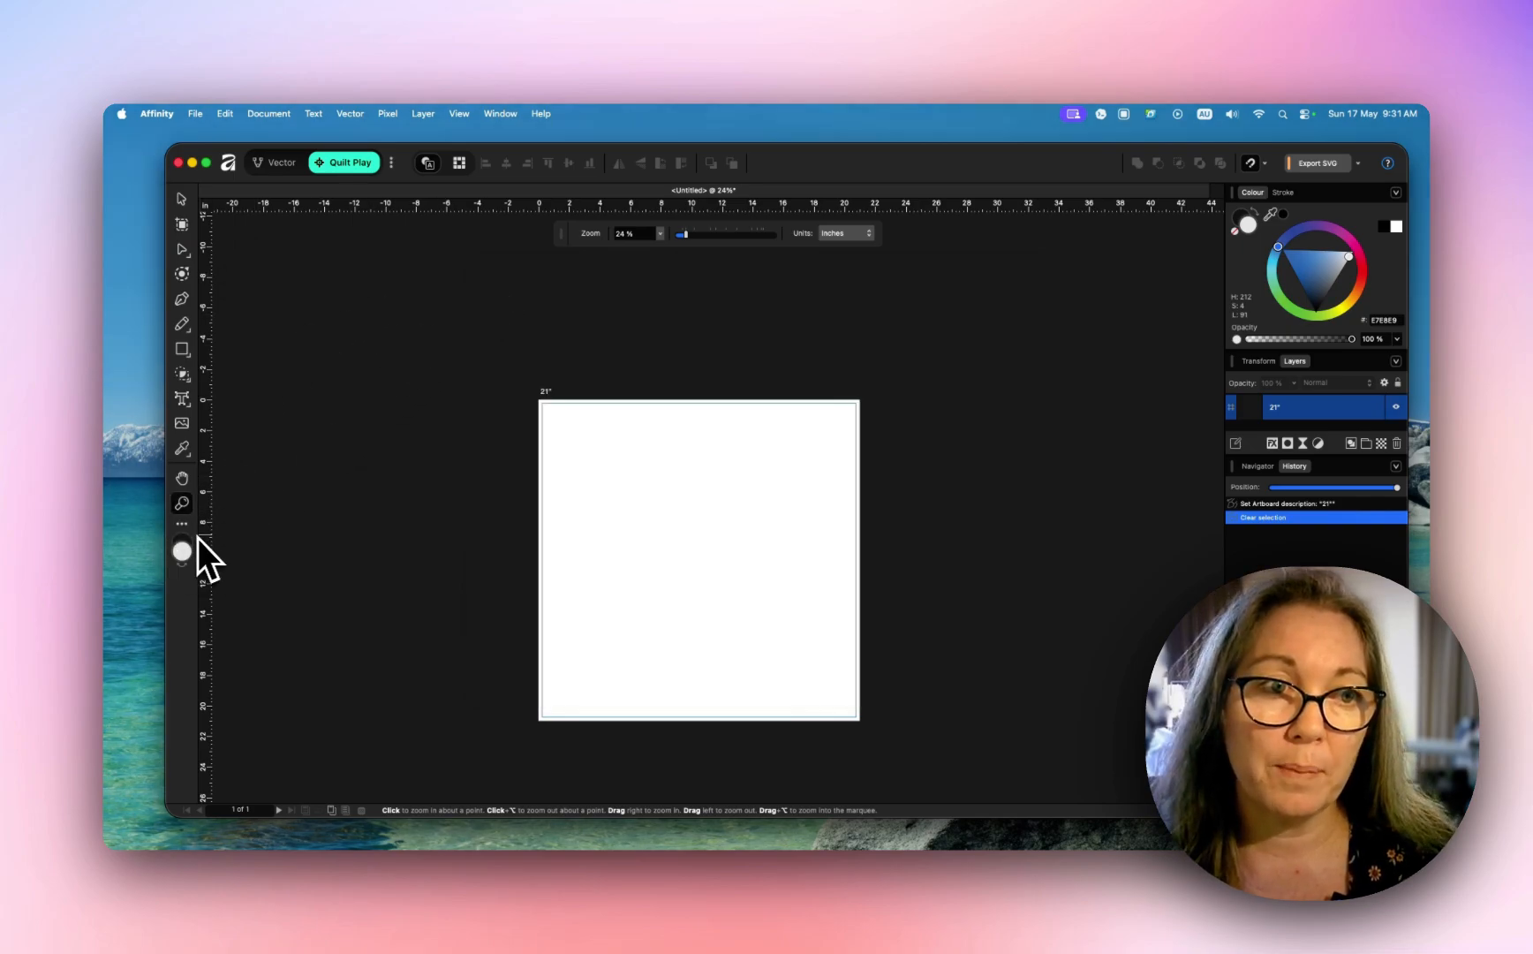
Step: Look through the Vector, Text, Shape and Photo tools available for customising the tool list, and close the window
click(181, 527)
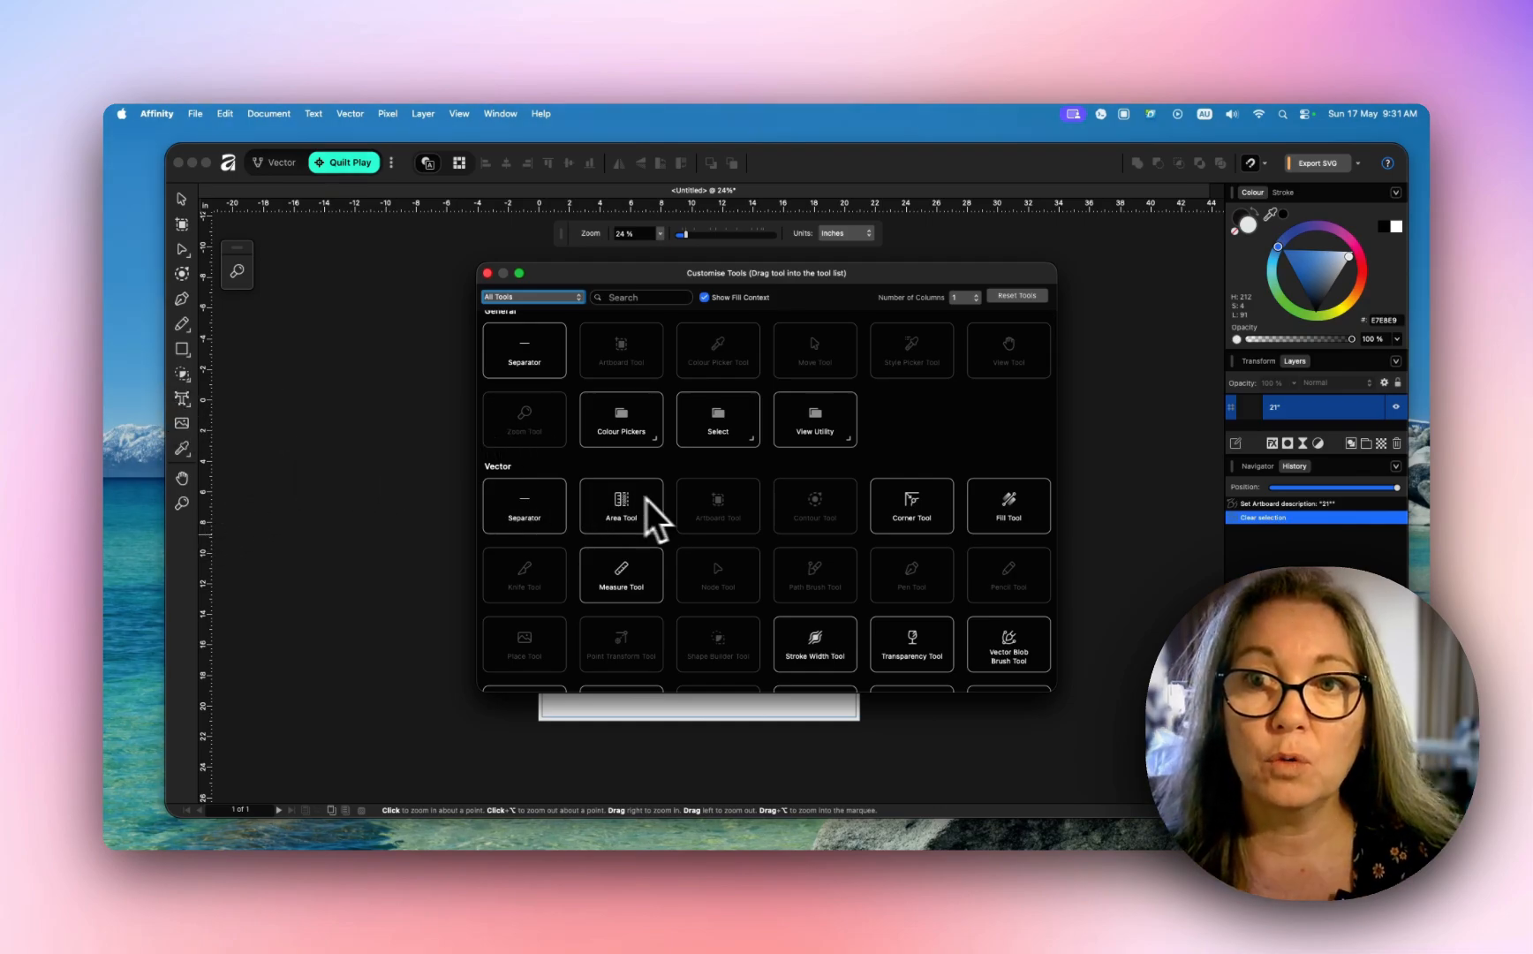
scroll(752, 514, down, 10)
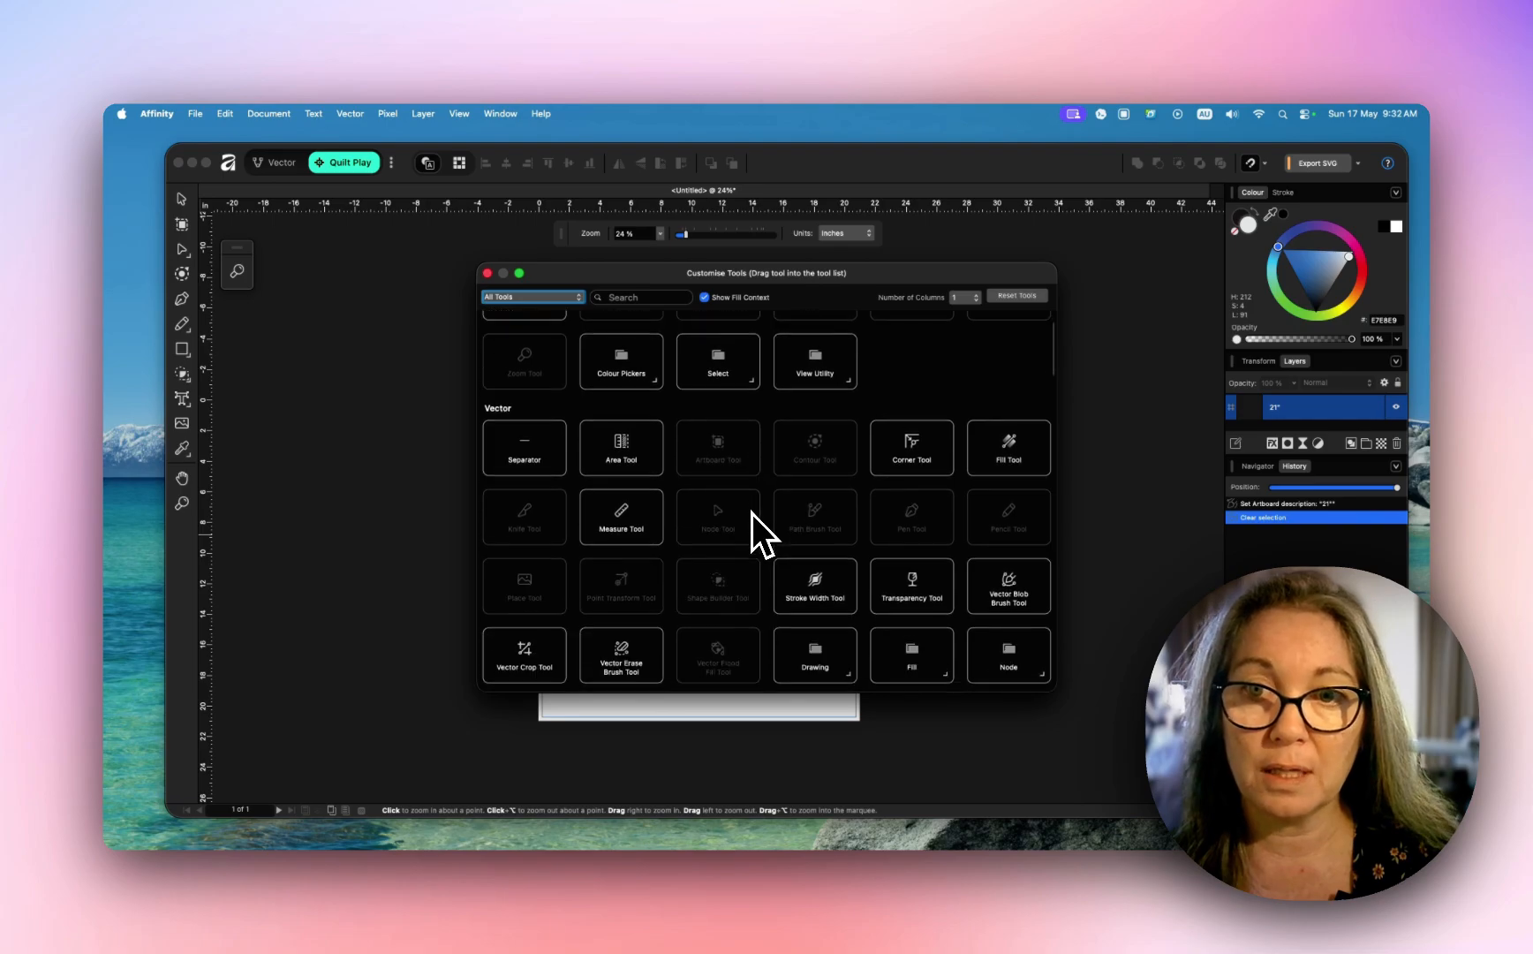
scroll(753, 514, down, 8)
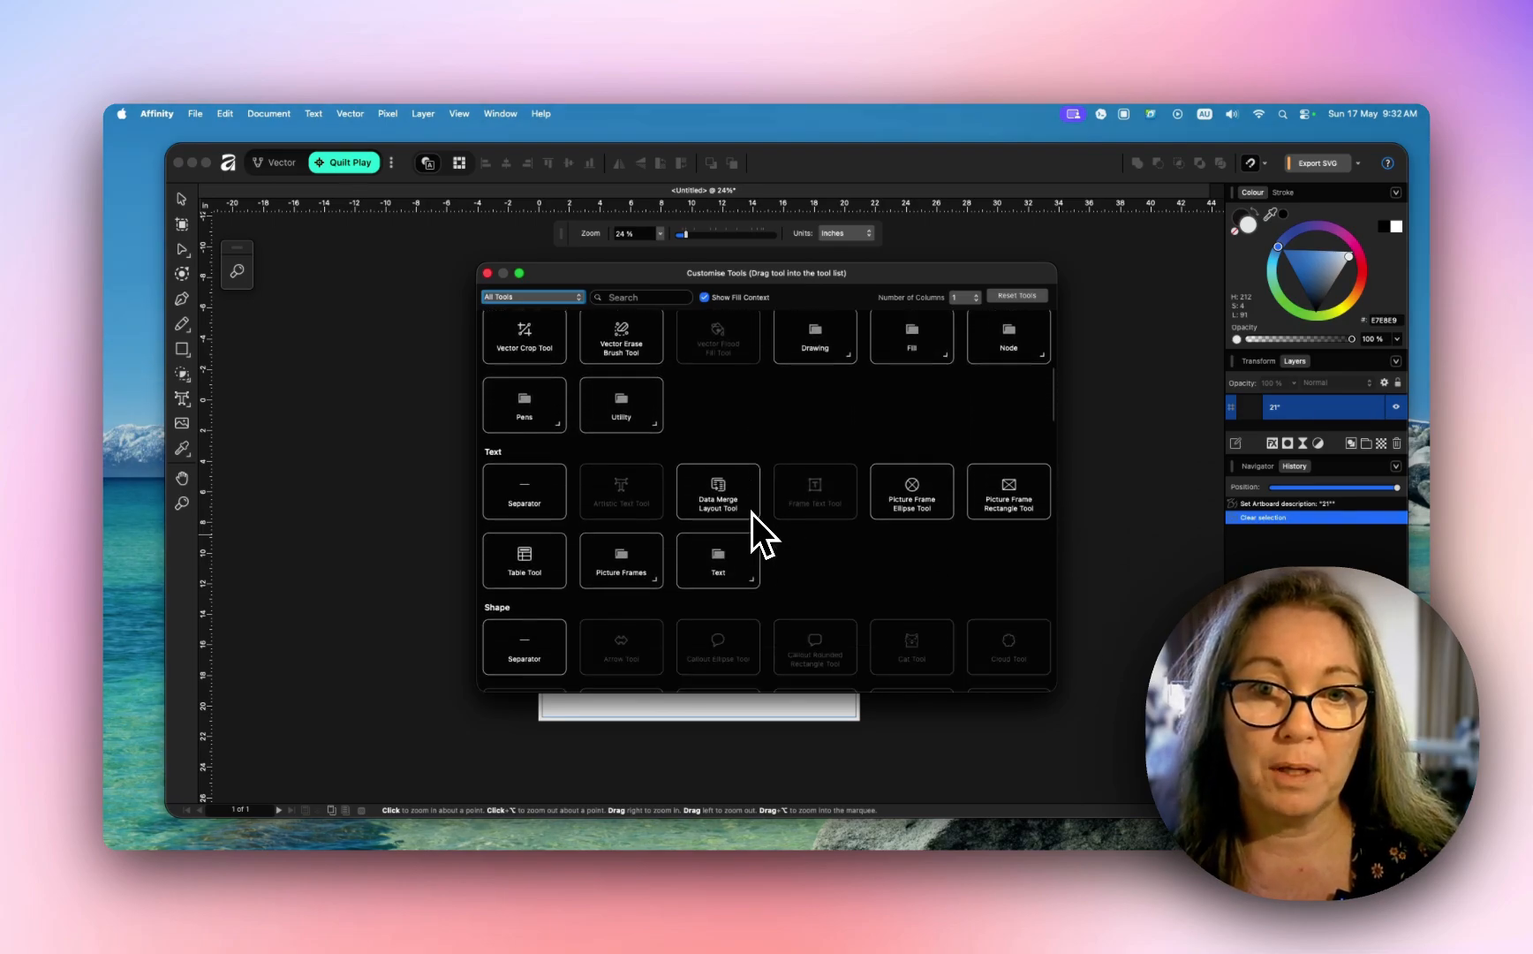
scroll(752, 514, down, 6)
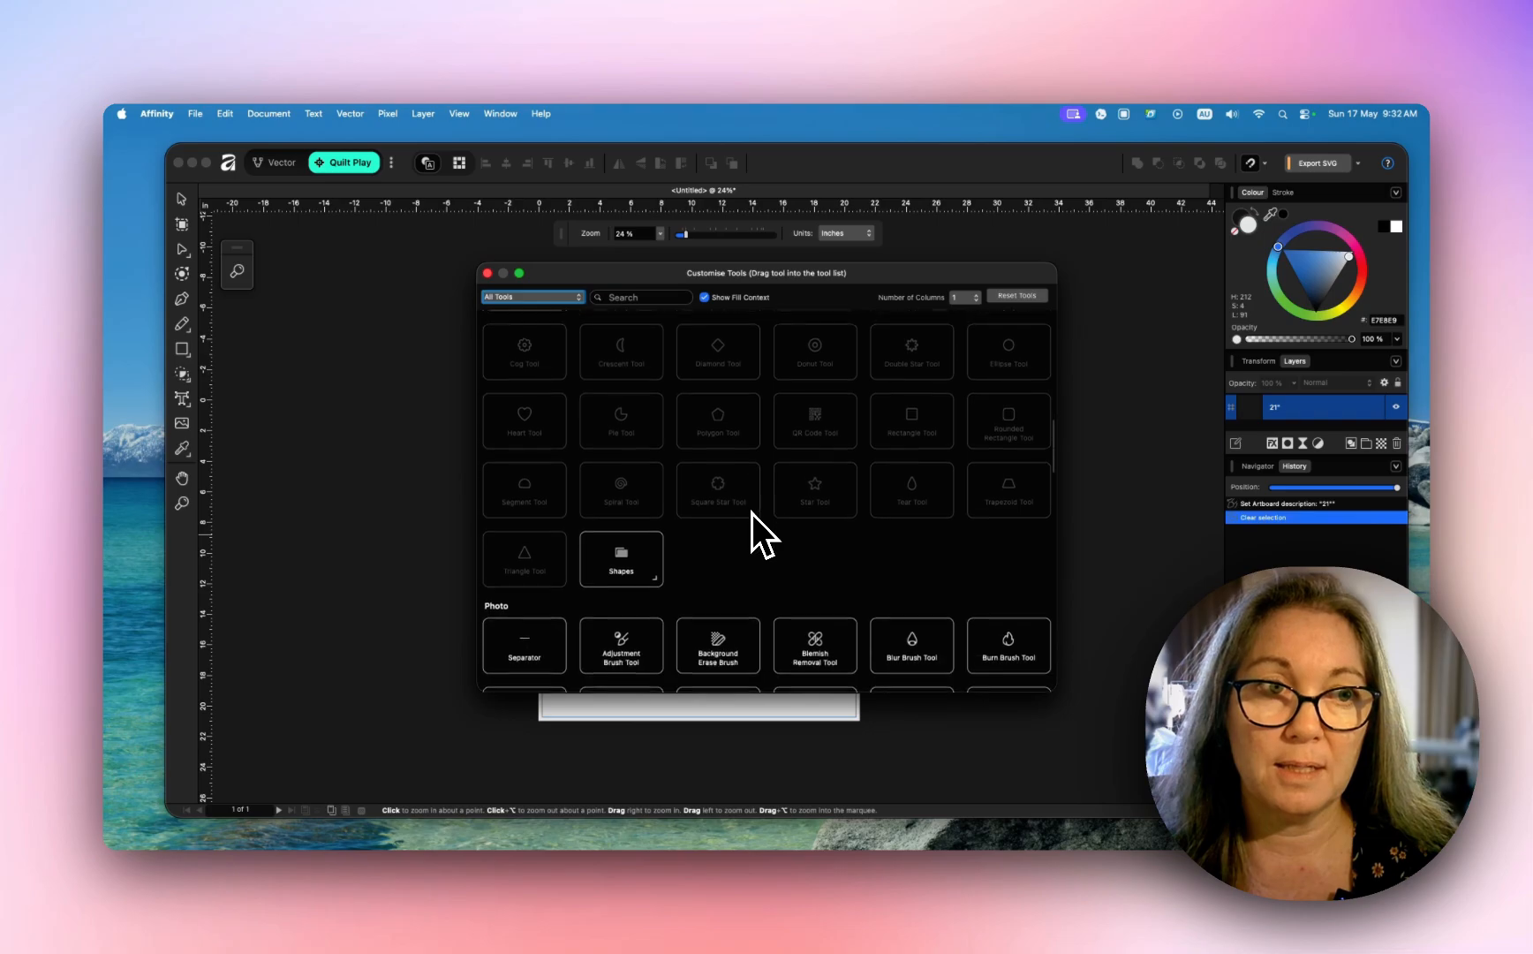
click(488, 274)
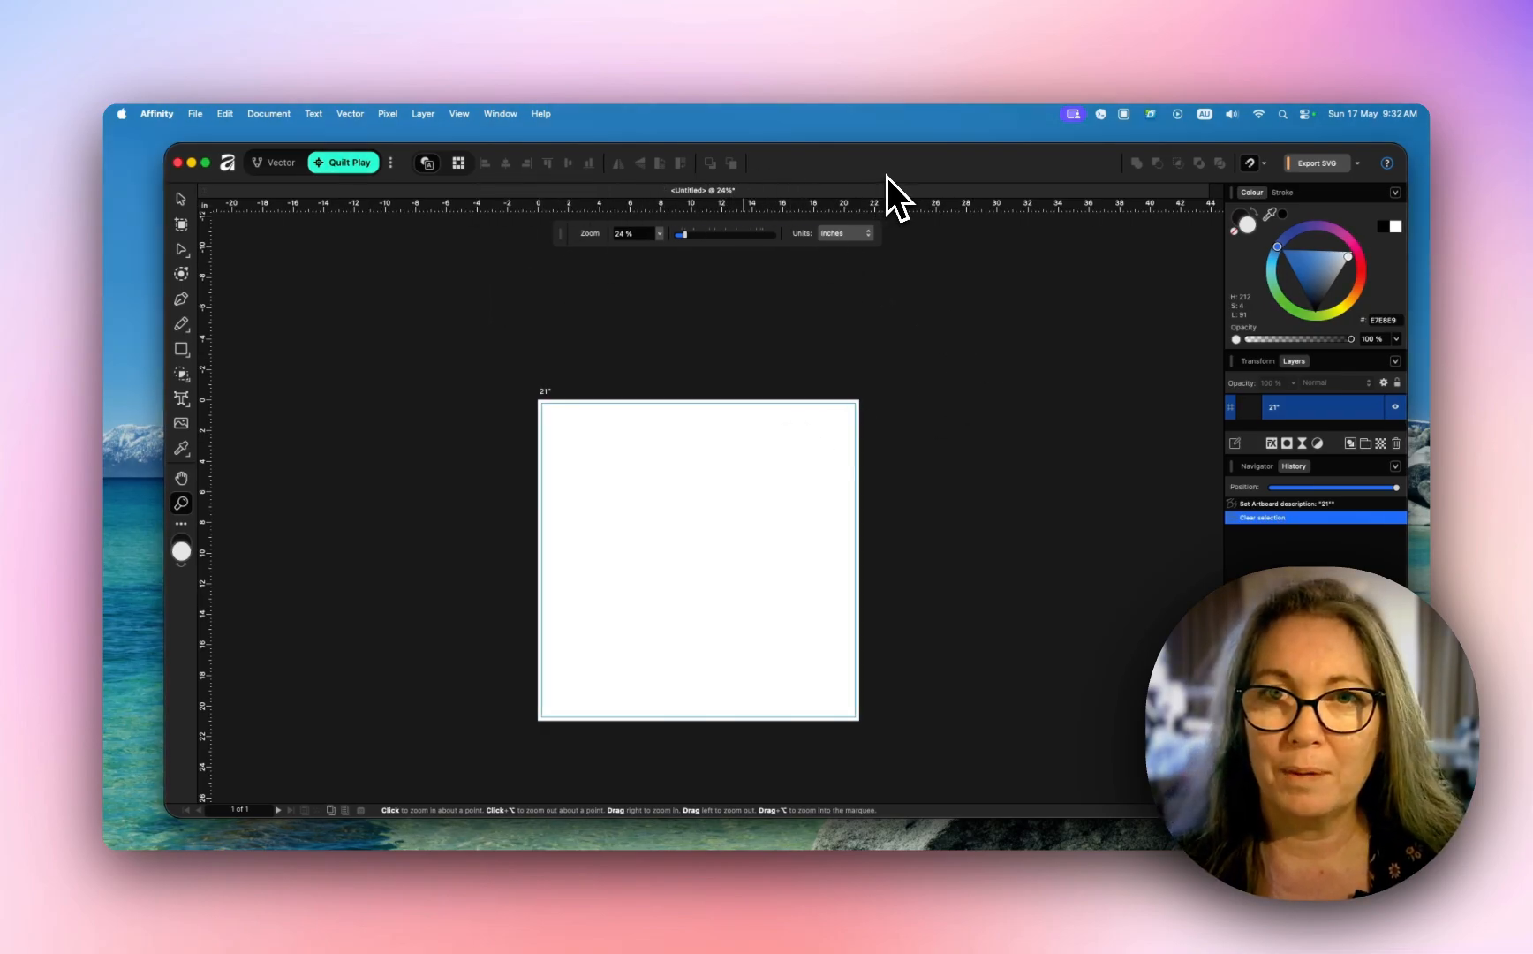
Step: Start customising the toolbar and remove its Align, Transform and Arrange items
right_click(831, 172)
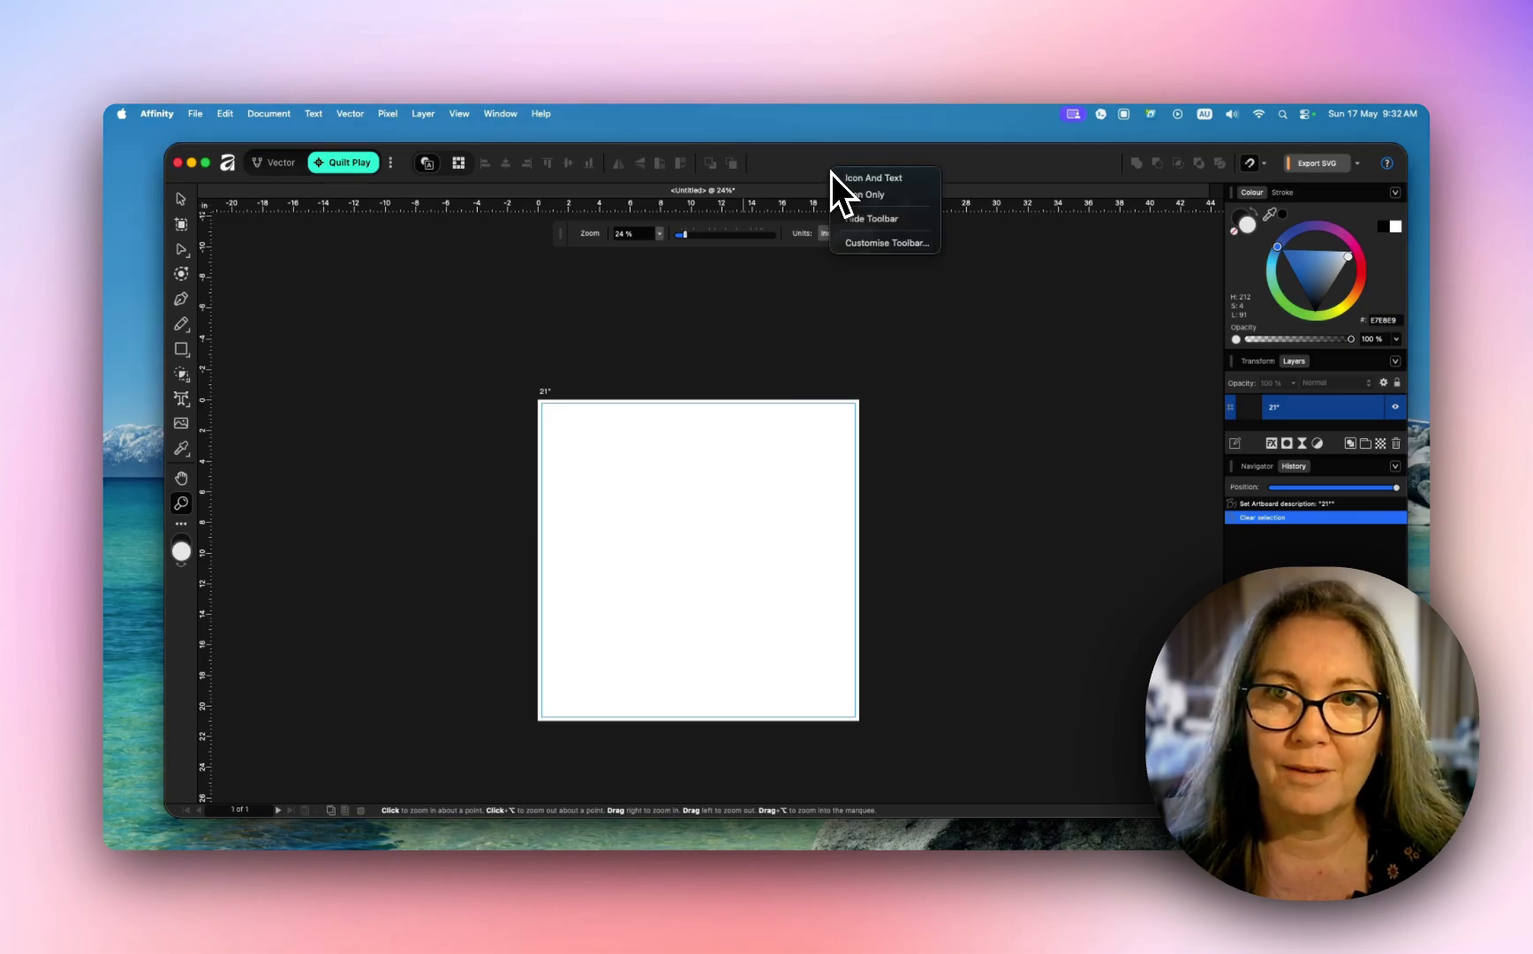
click(790, 171)
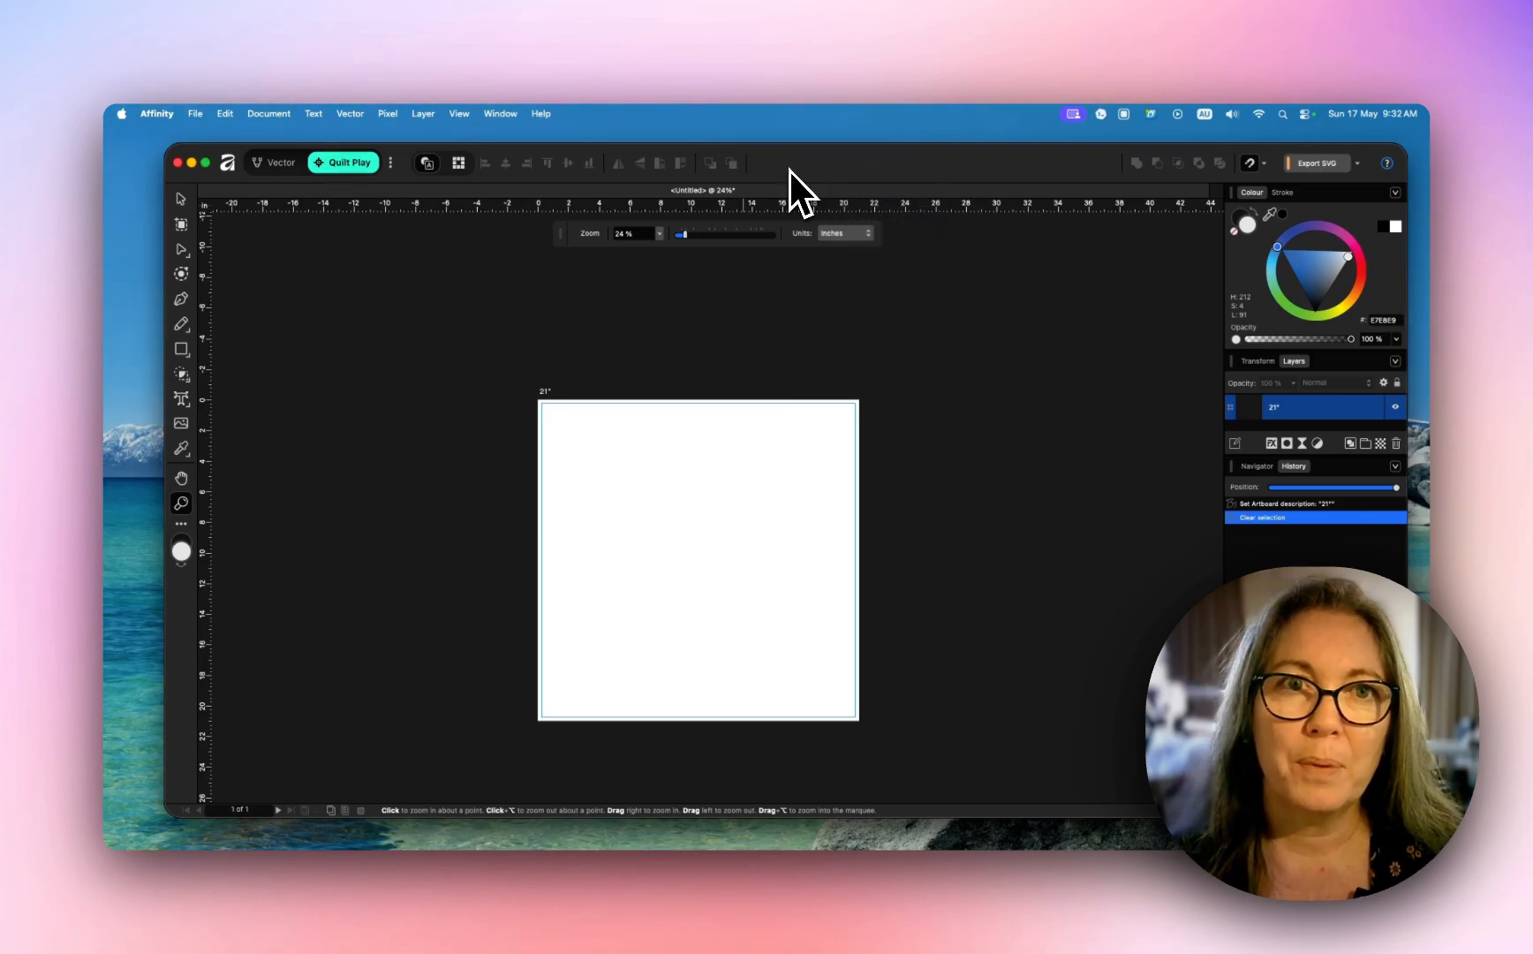
right_click(800, 171)
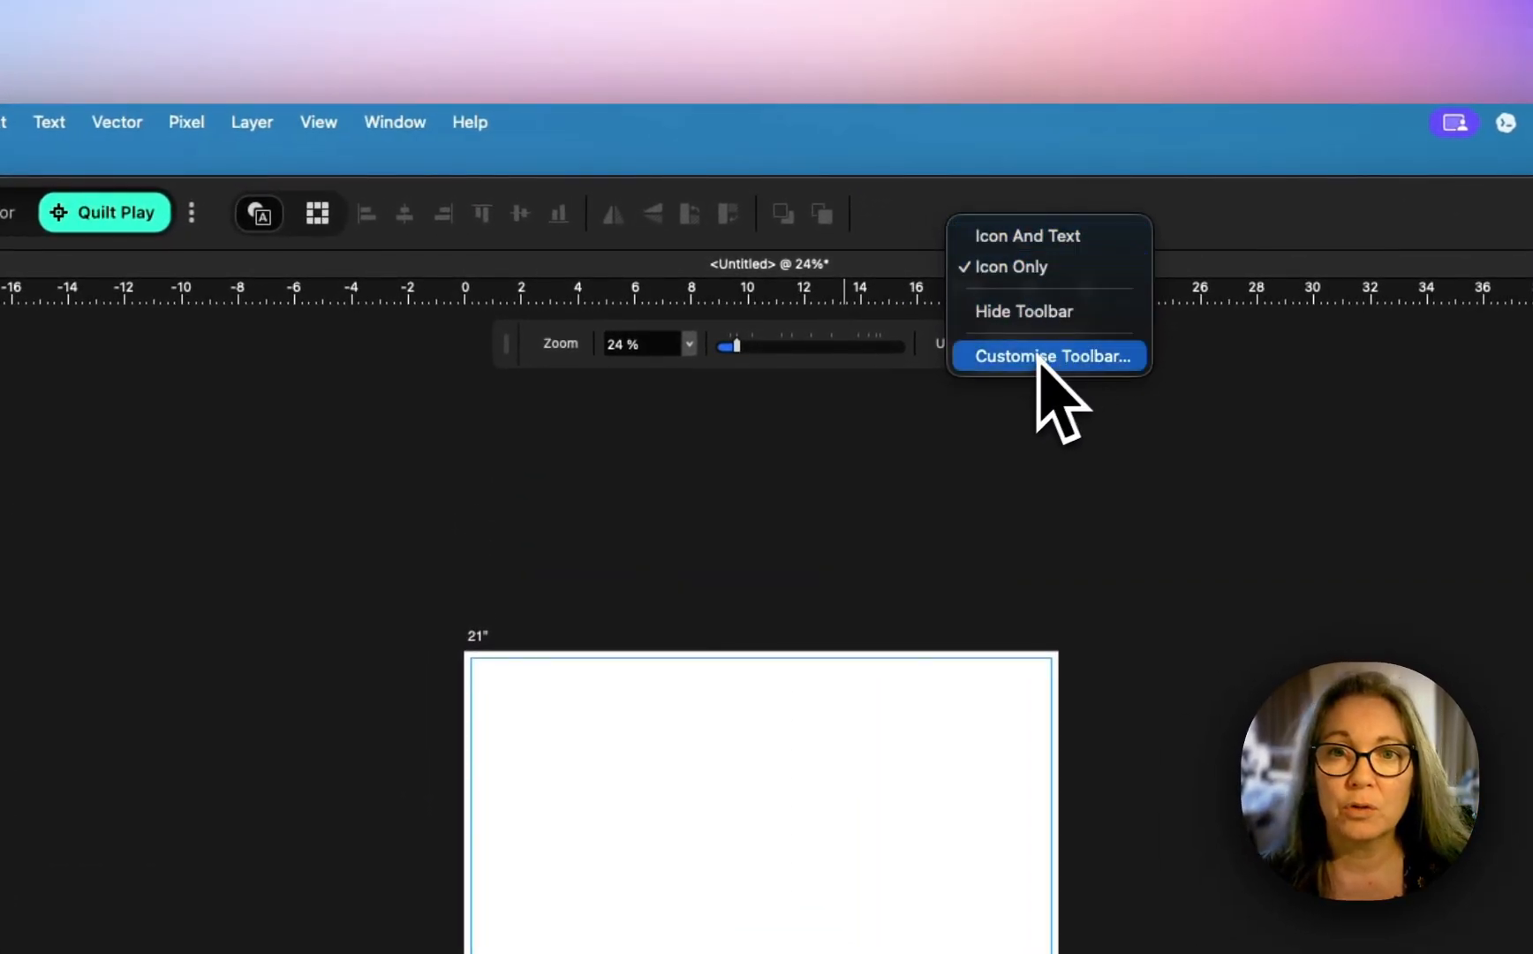
click(1084, 360)
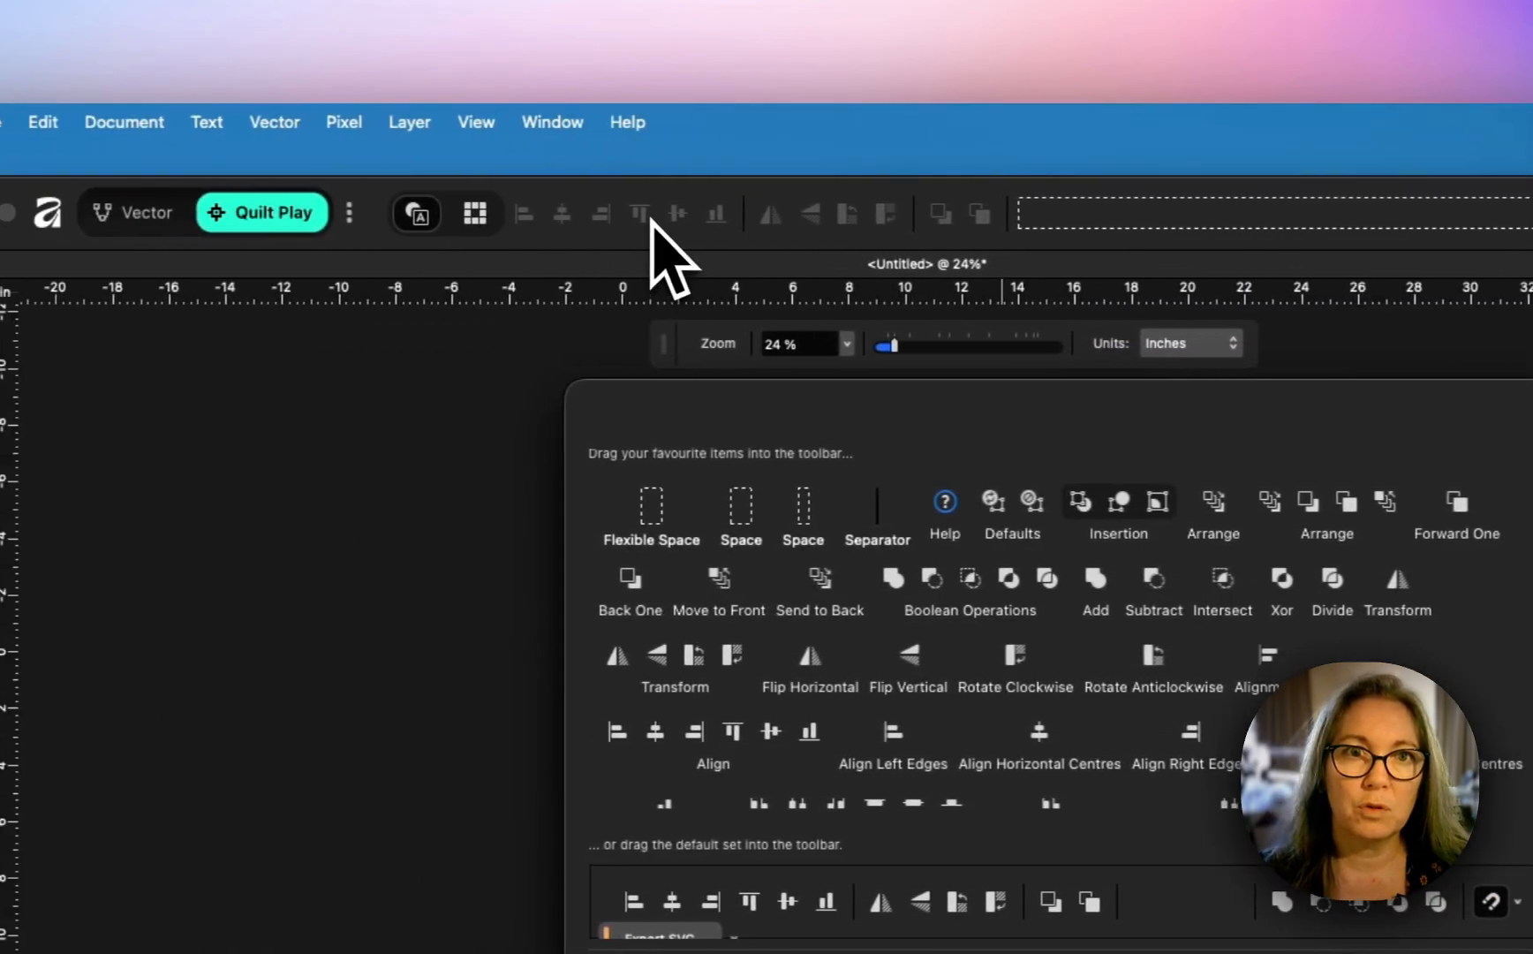
drag(624, 228, 721, 205)
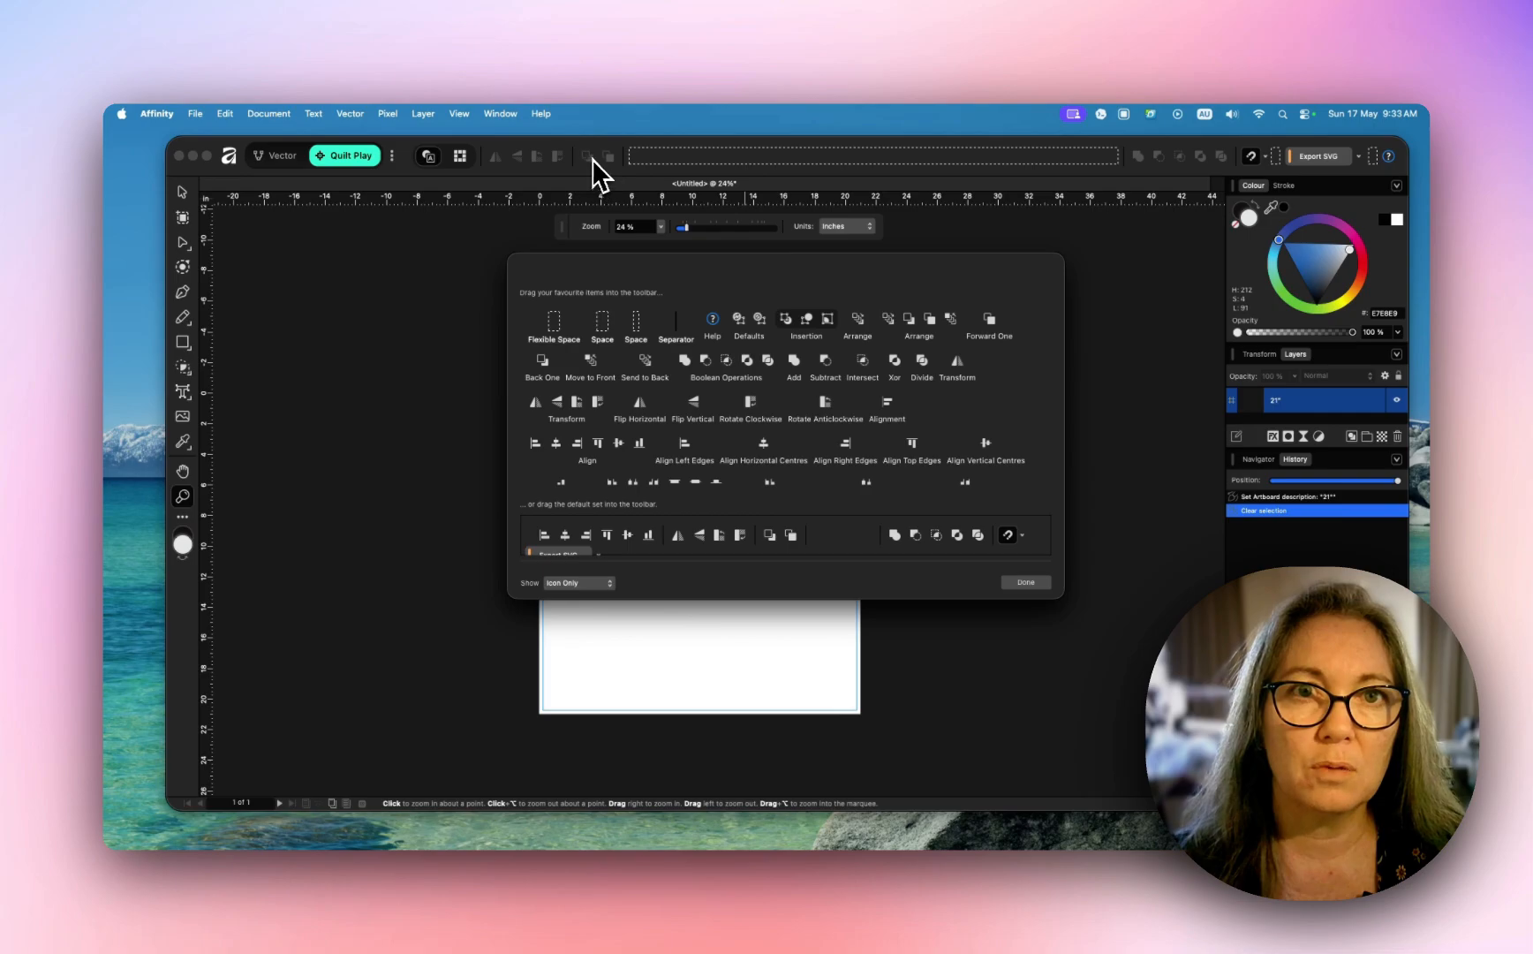
drag(591, 159, 910, 373)
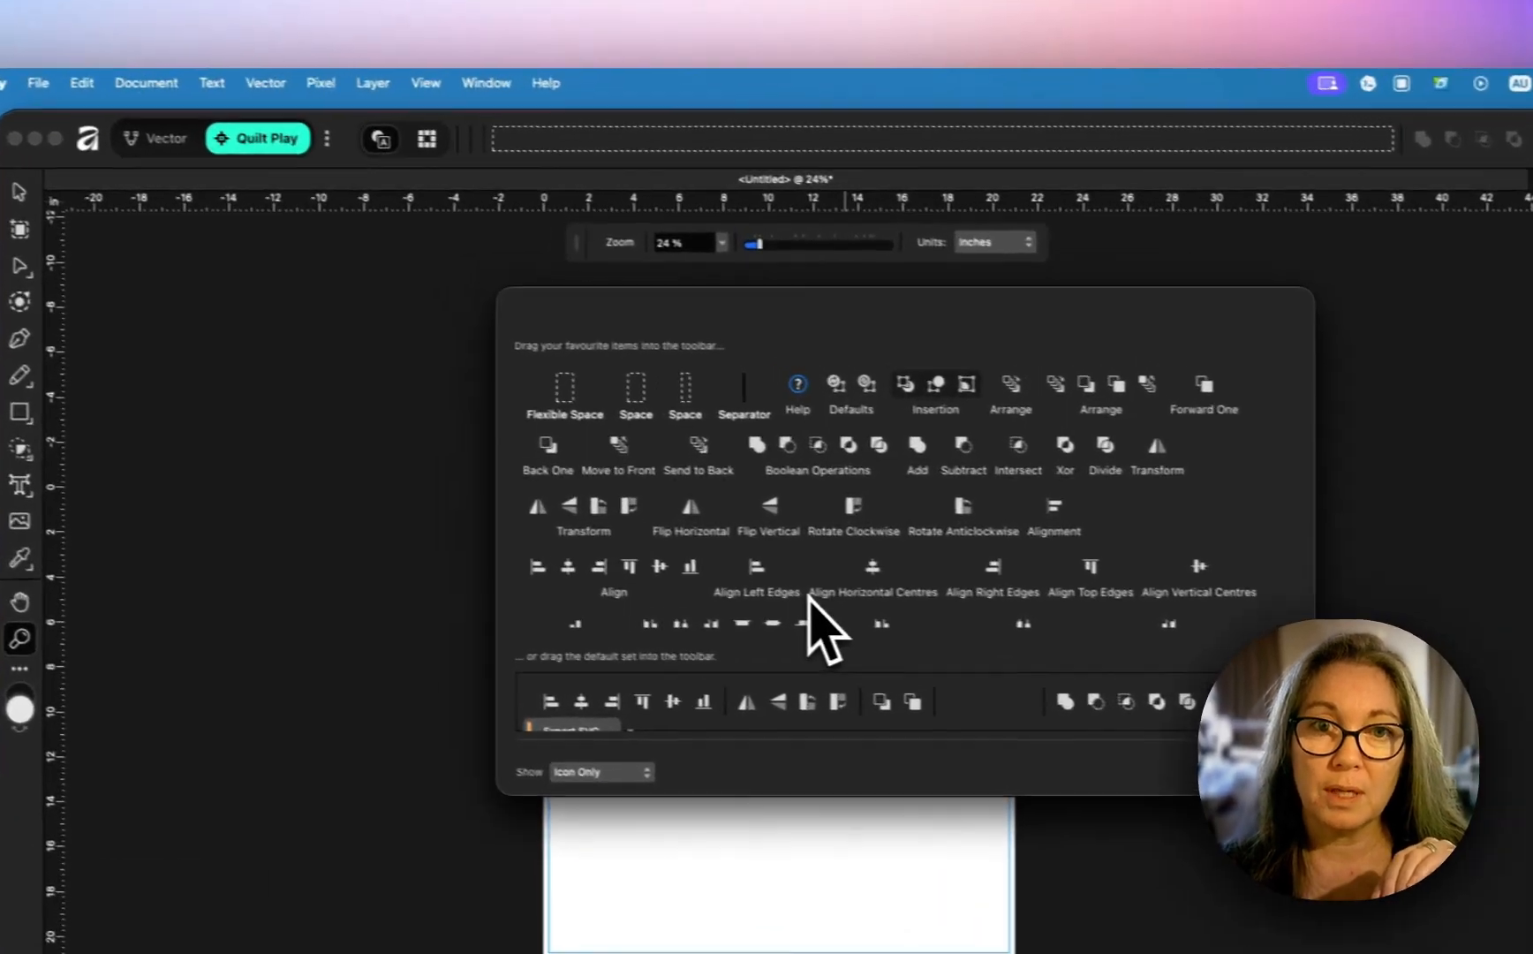
Step: Add the Align group back to the toolbar, ahead of the separators
scroll(719, 462, down, 1)
scroll(663, 574, down, 1)
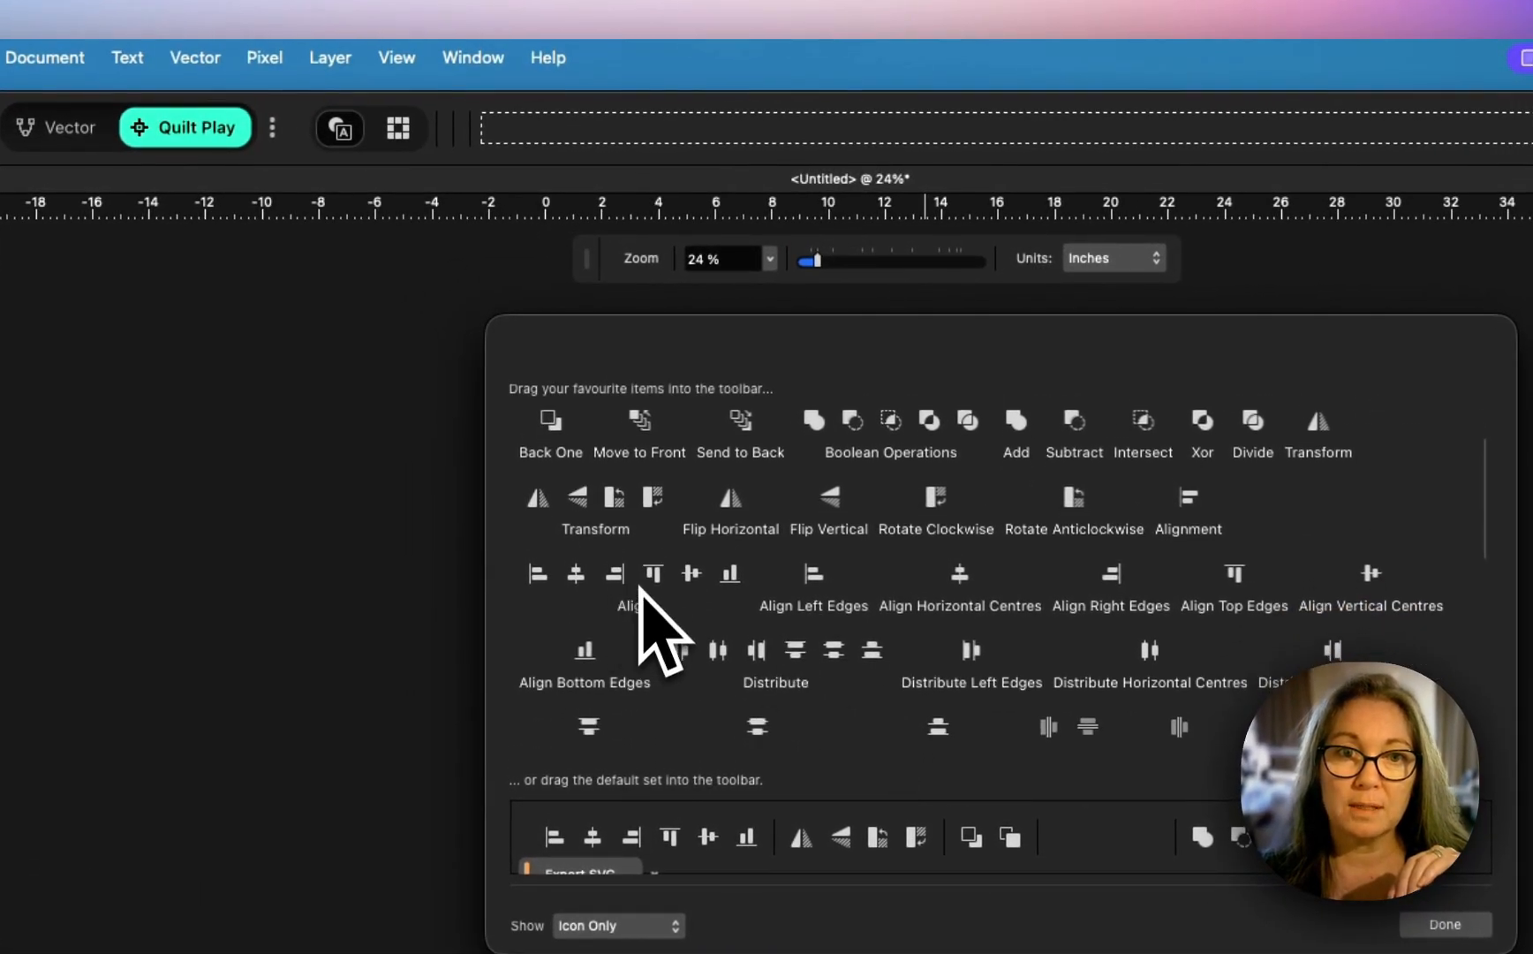
drag(625, 580, 498, 133)
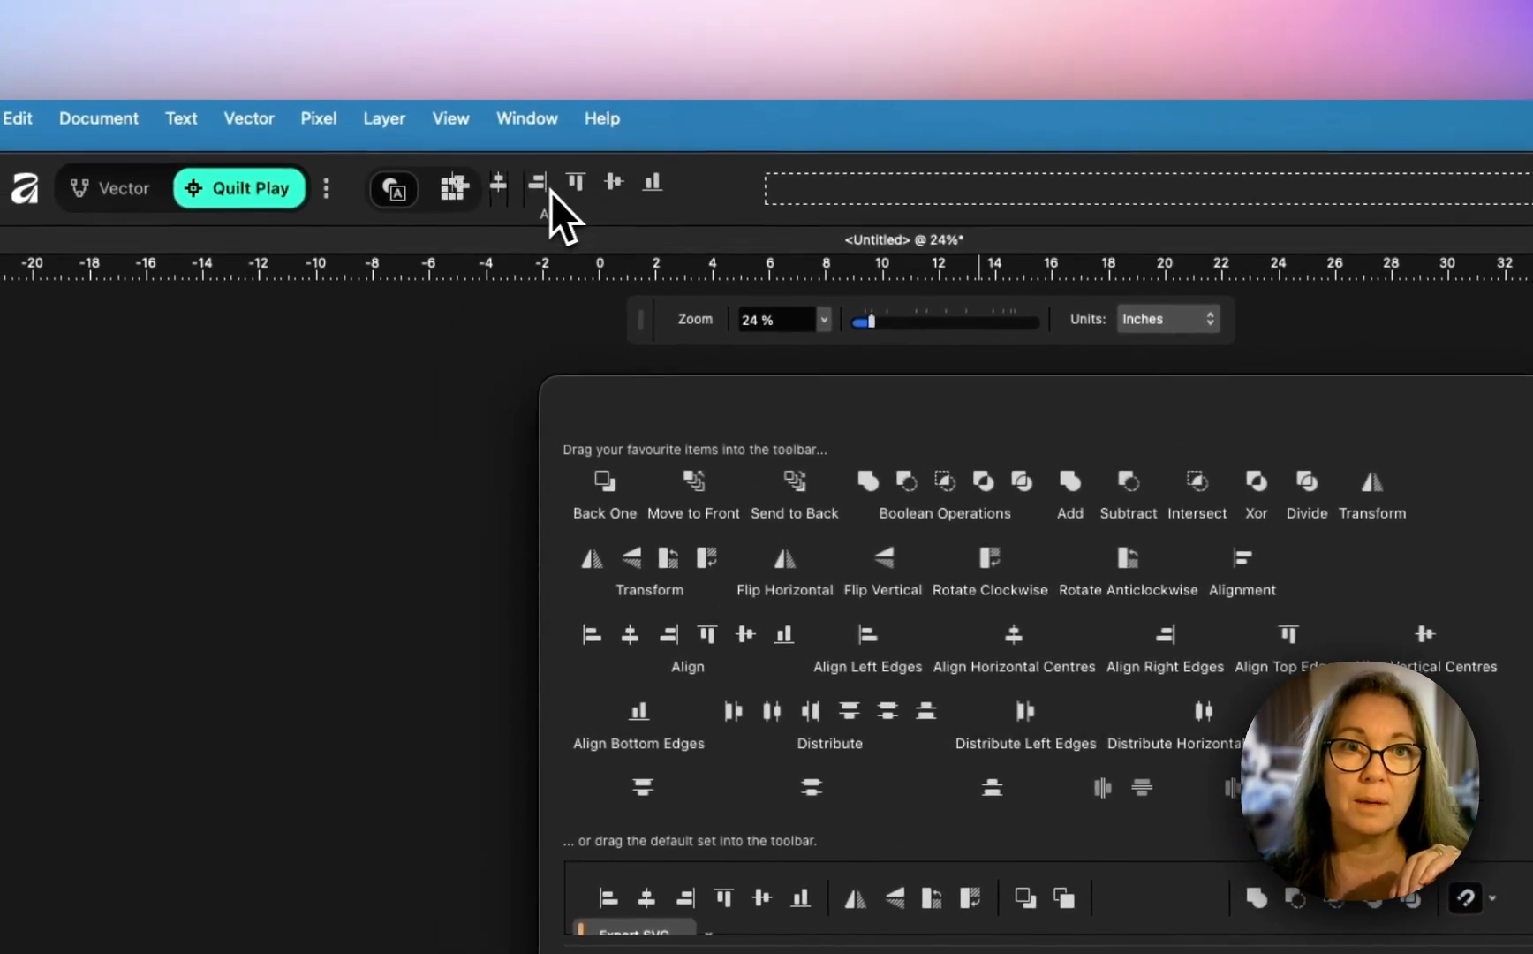
drag(551, 193, 502, 200)
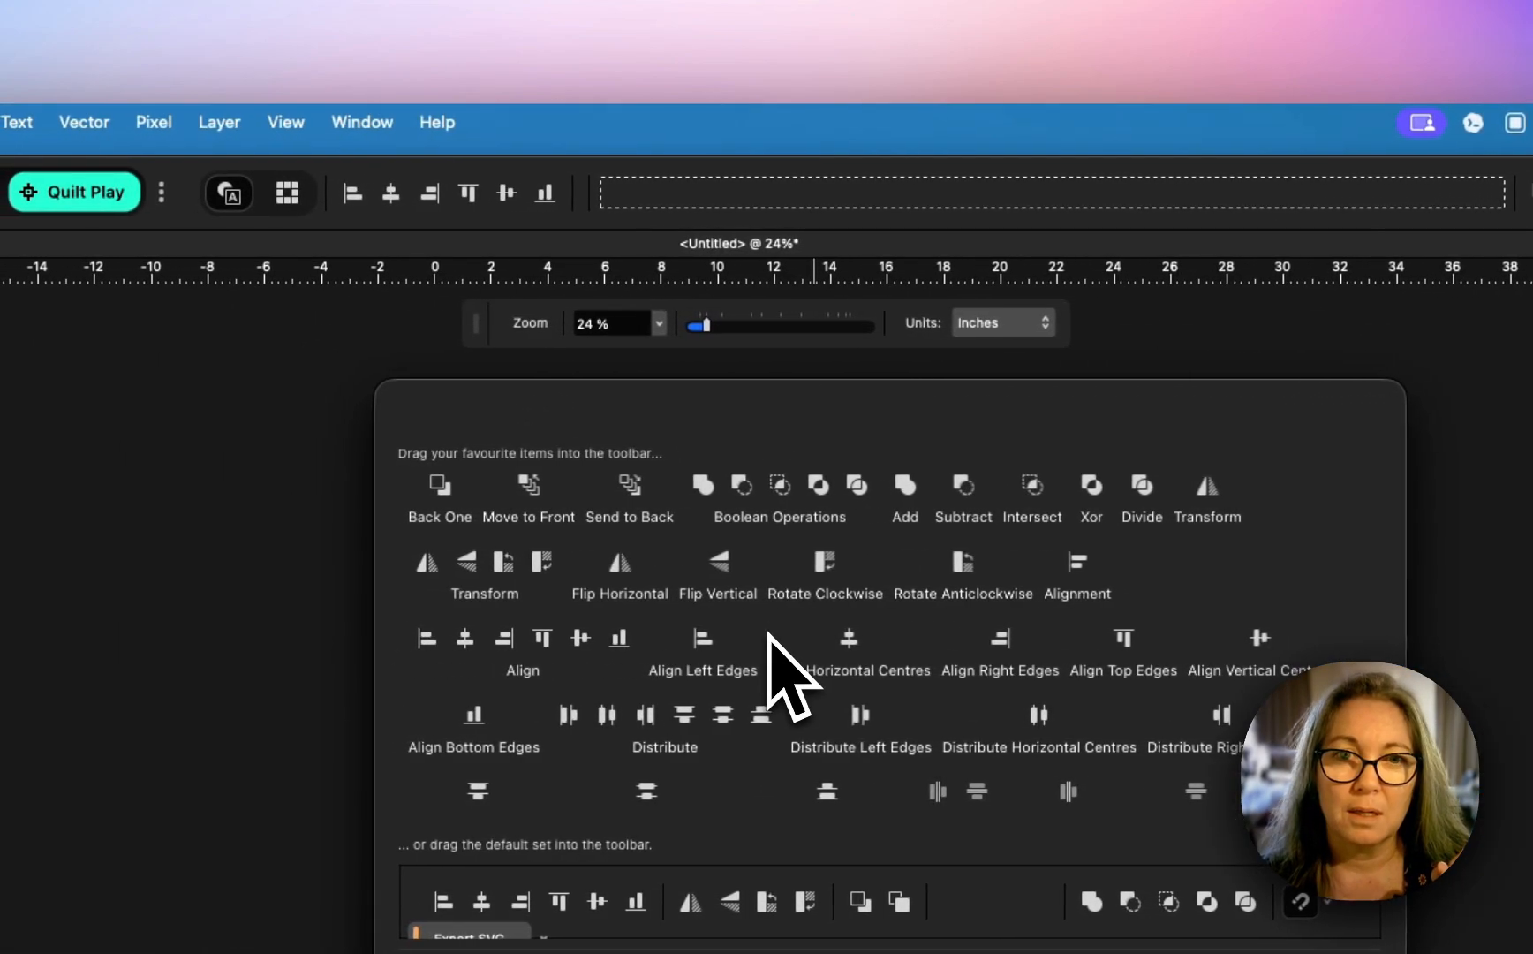
Step: Add the Transform group directly after the Align group in the toolbar, and remove its duplicate
scroll(773, 627, down, 1)
drag(467, 548, 663, 201)
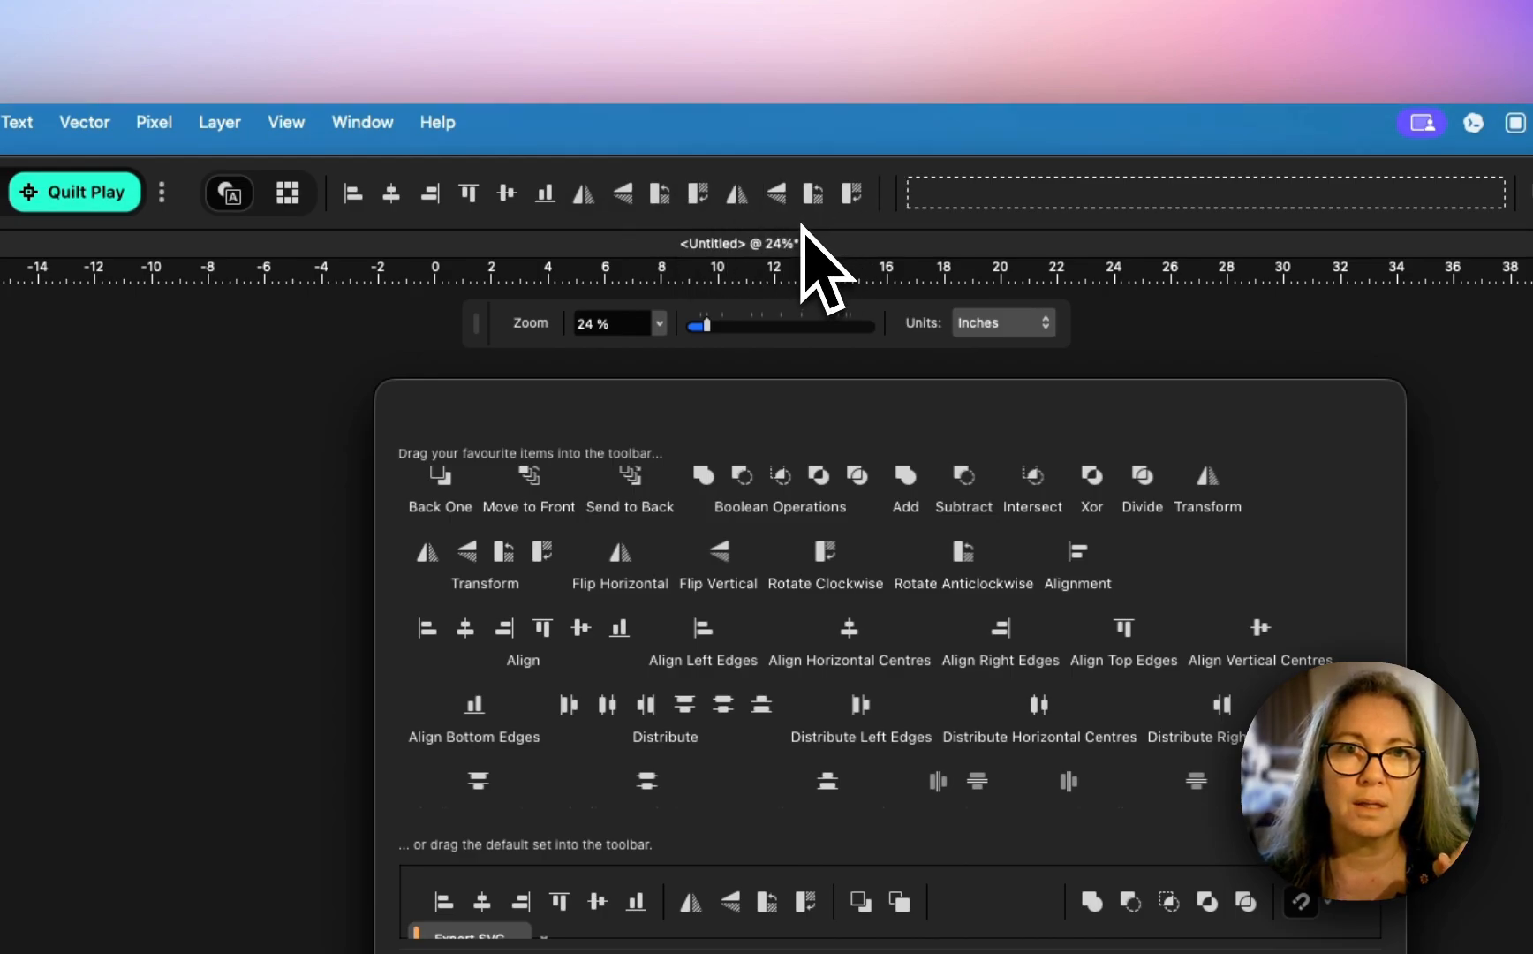
drag(786, 200, 781, 532)
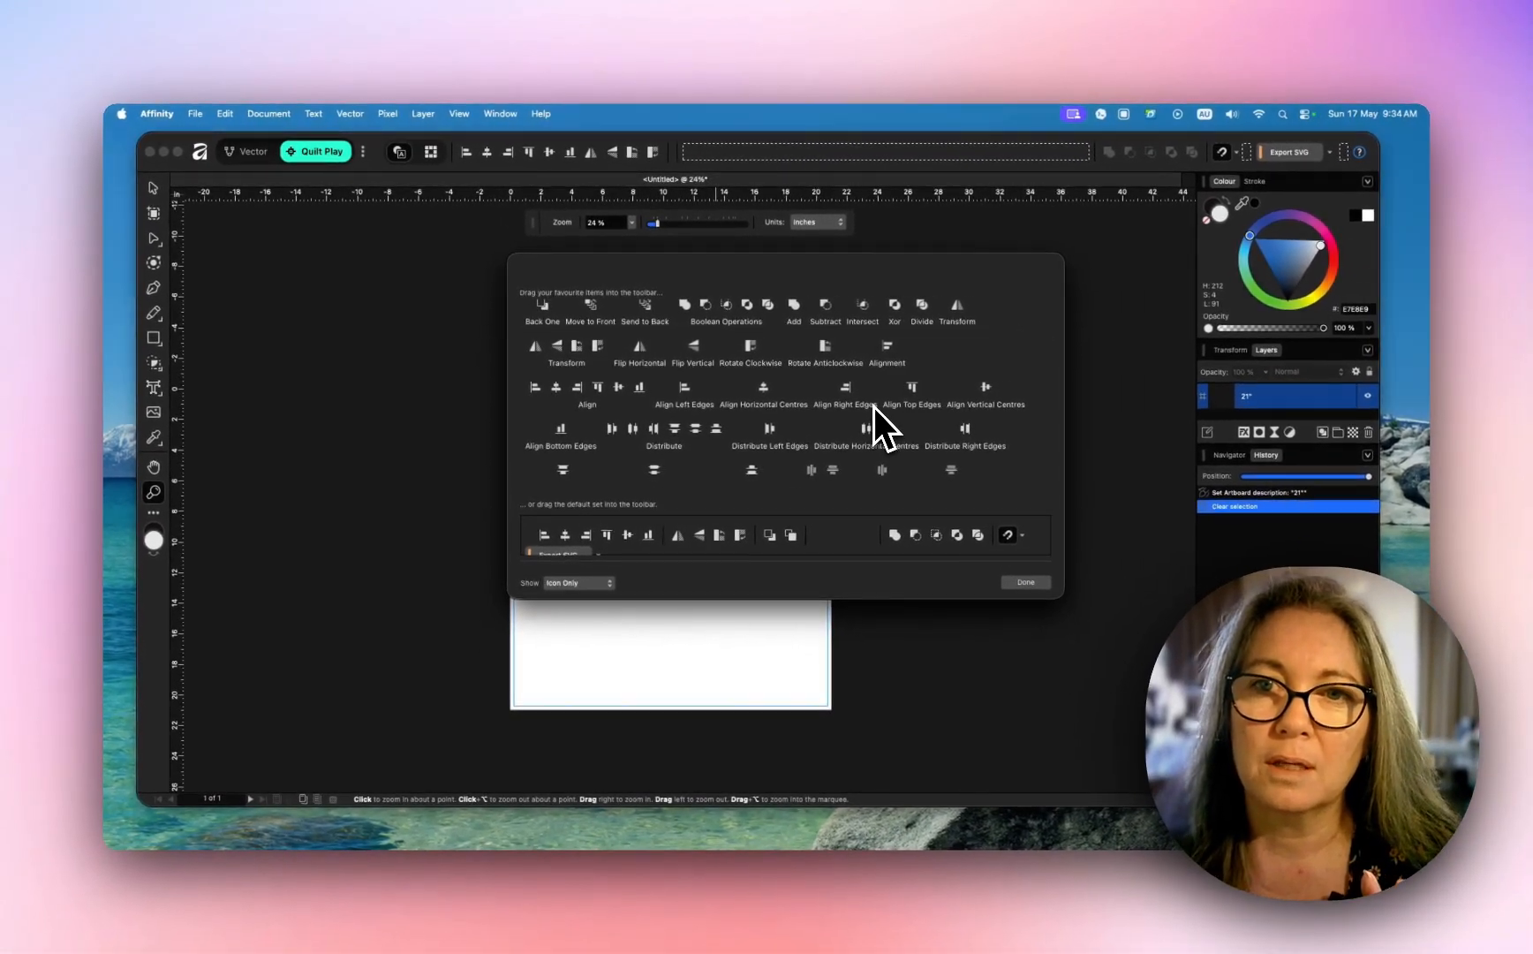
Step: Add the Forward One and Back One commands after the Transform group and finish customising the toolbar
scroll(878, 409, down, 1)
scroll(878, 408, up, 2)
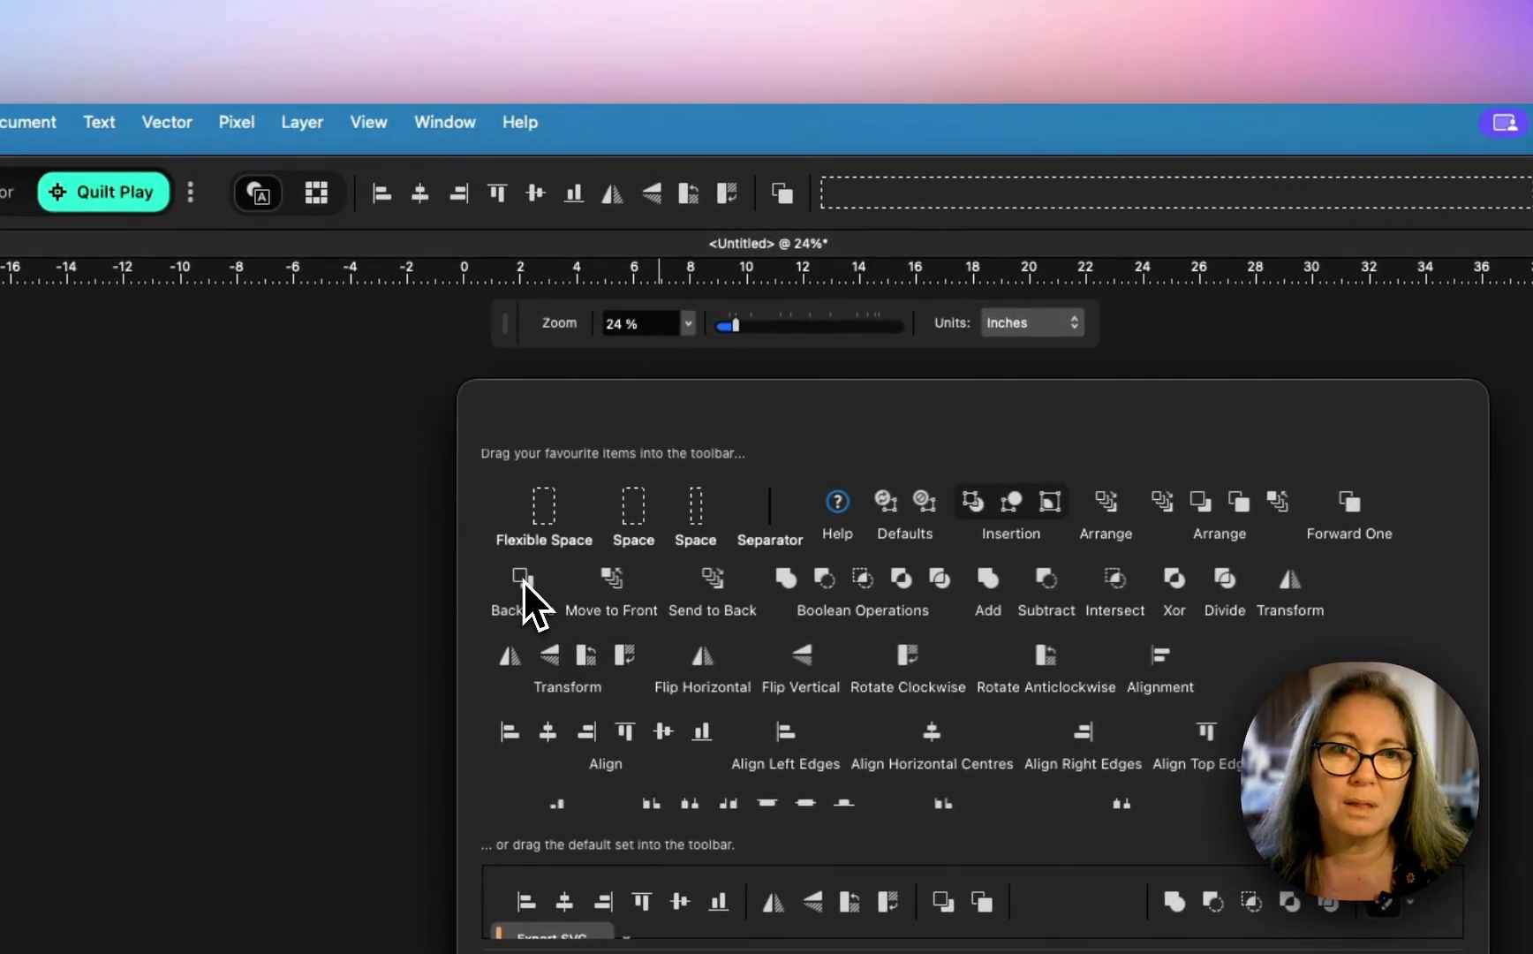
drag(863, 292, 797, 201)
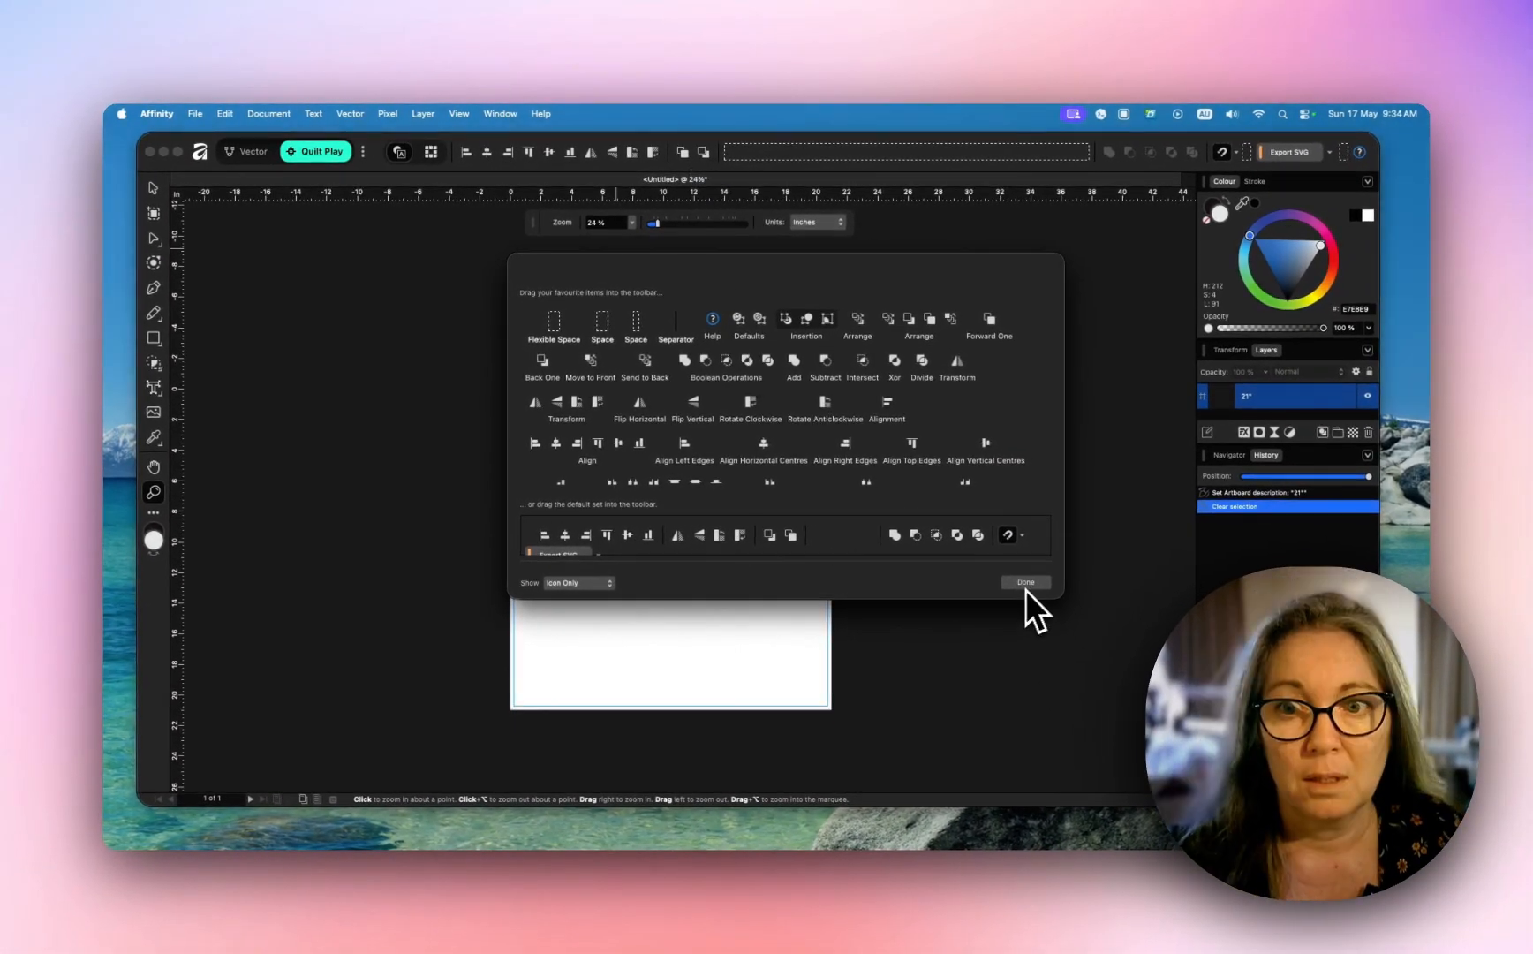
click(1025, 582)
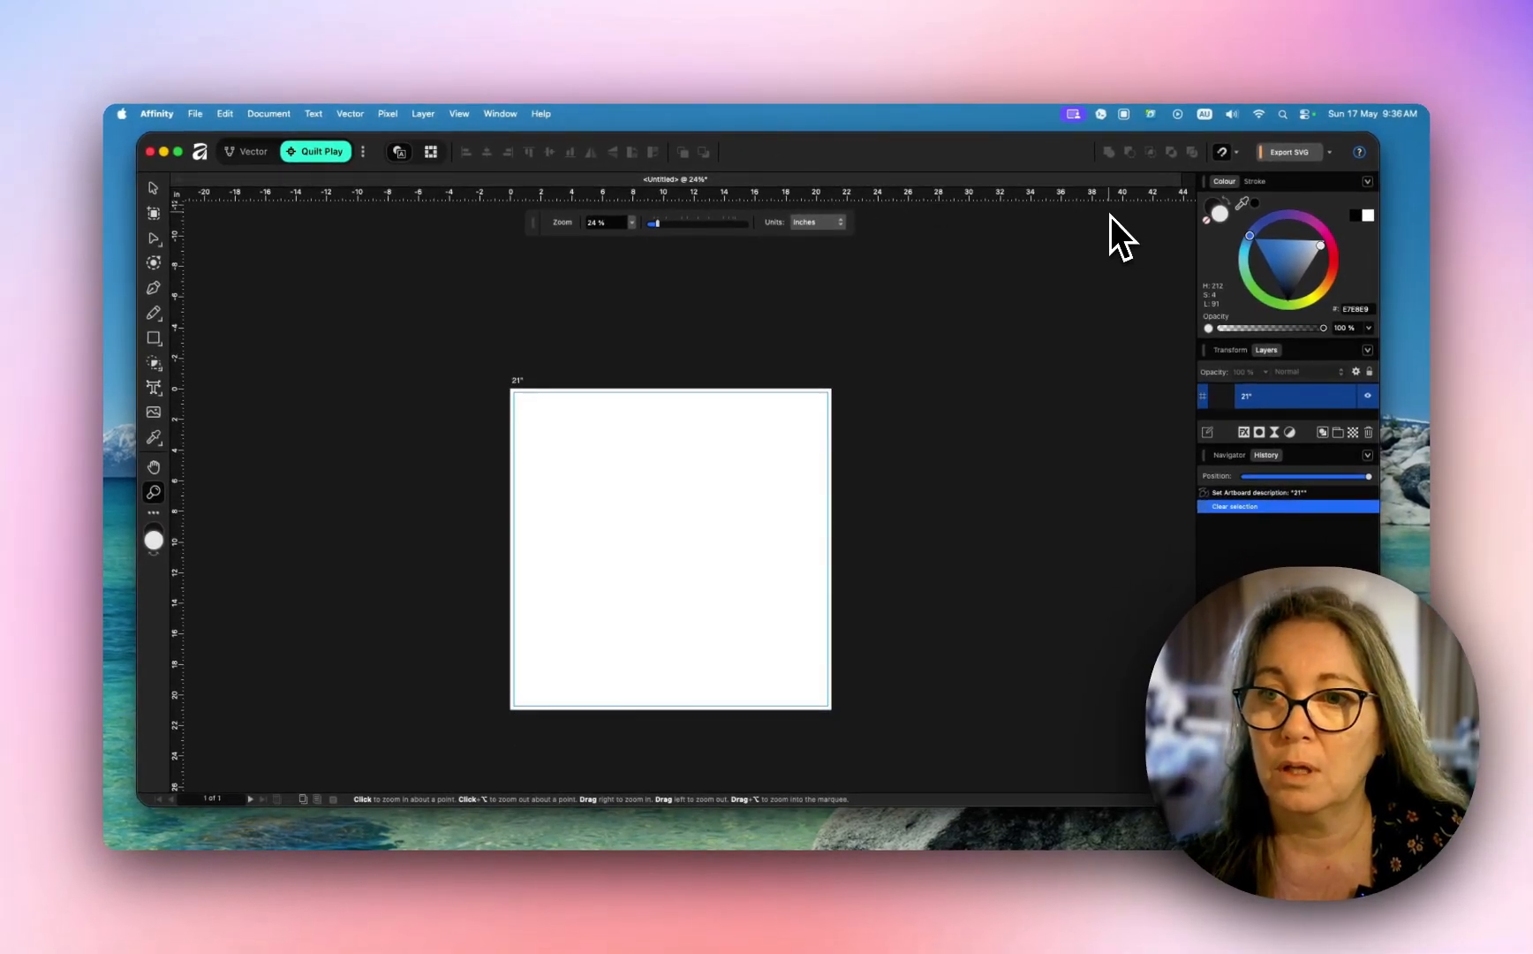
Step: Switch to the Move Tool, try the Pixel work snapping preset, and set the snapping preset to Page layouts
scroll(1036, 313, down, 2)
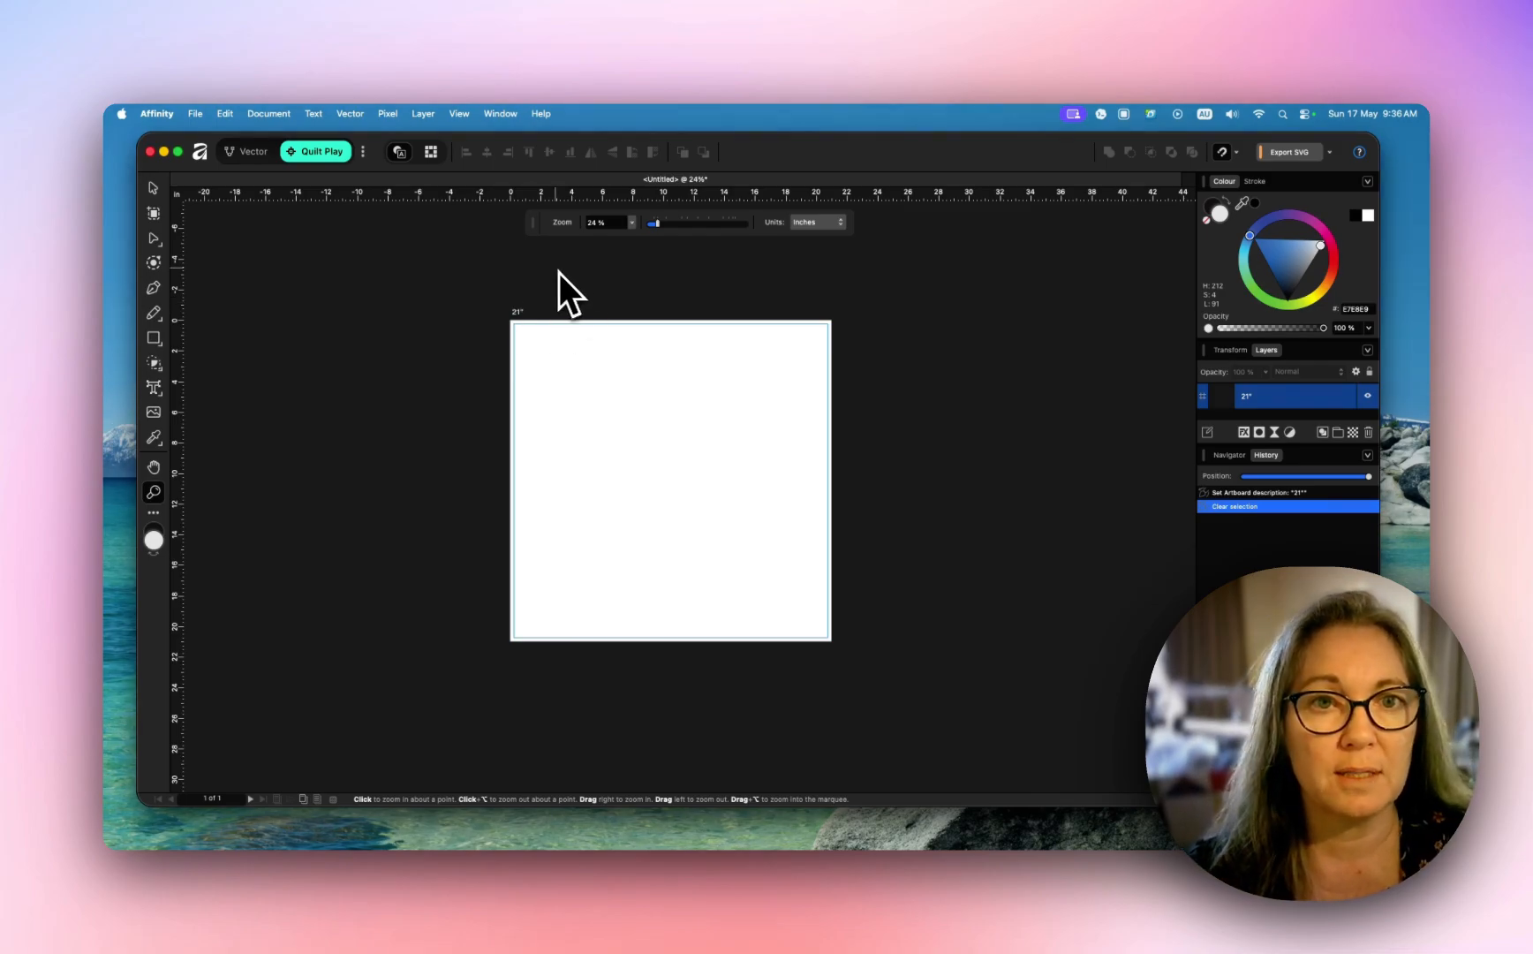
click(153, 188)
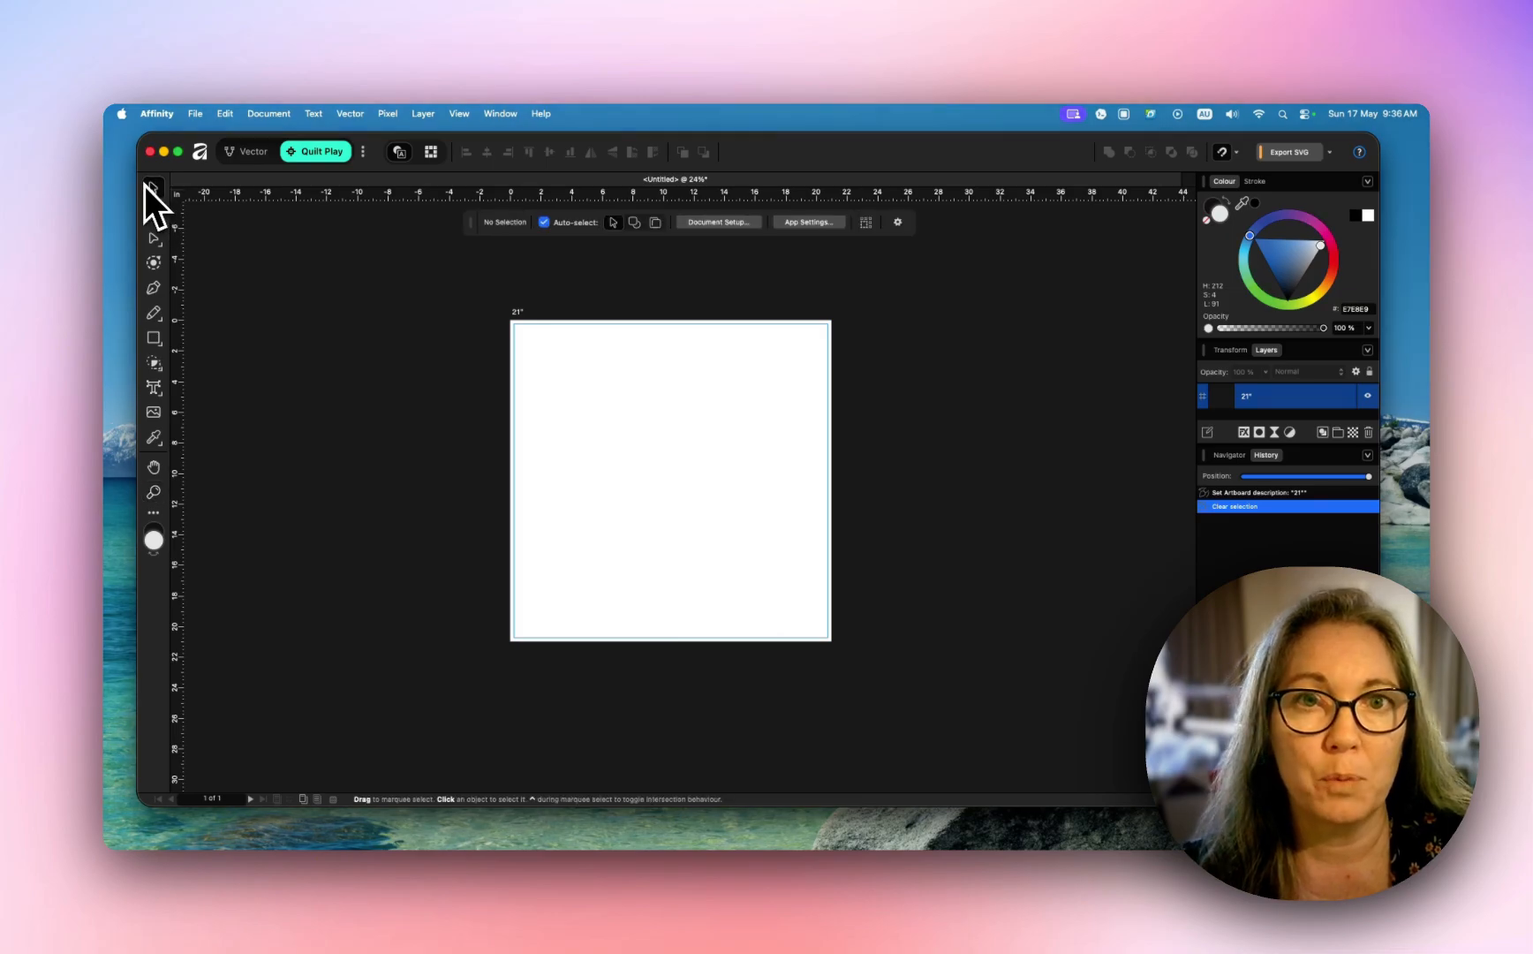
click(1229, 155)
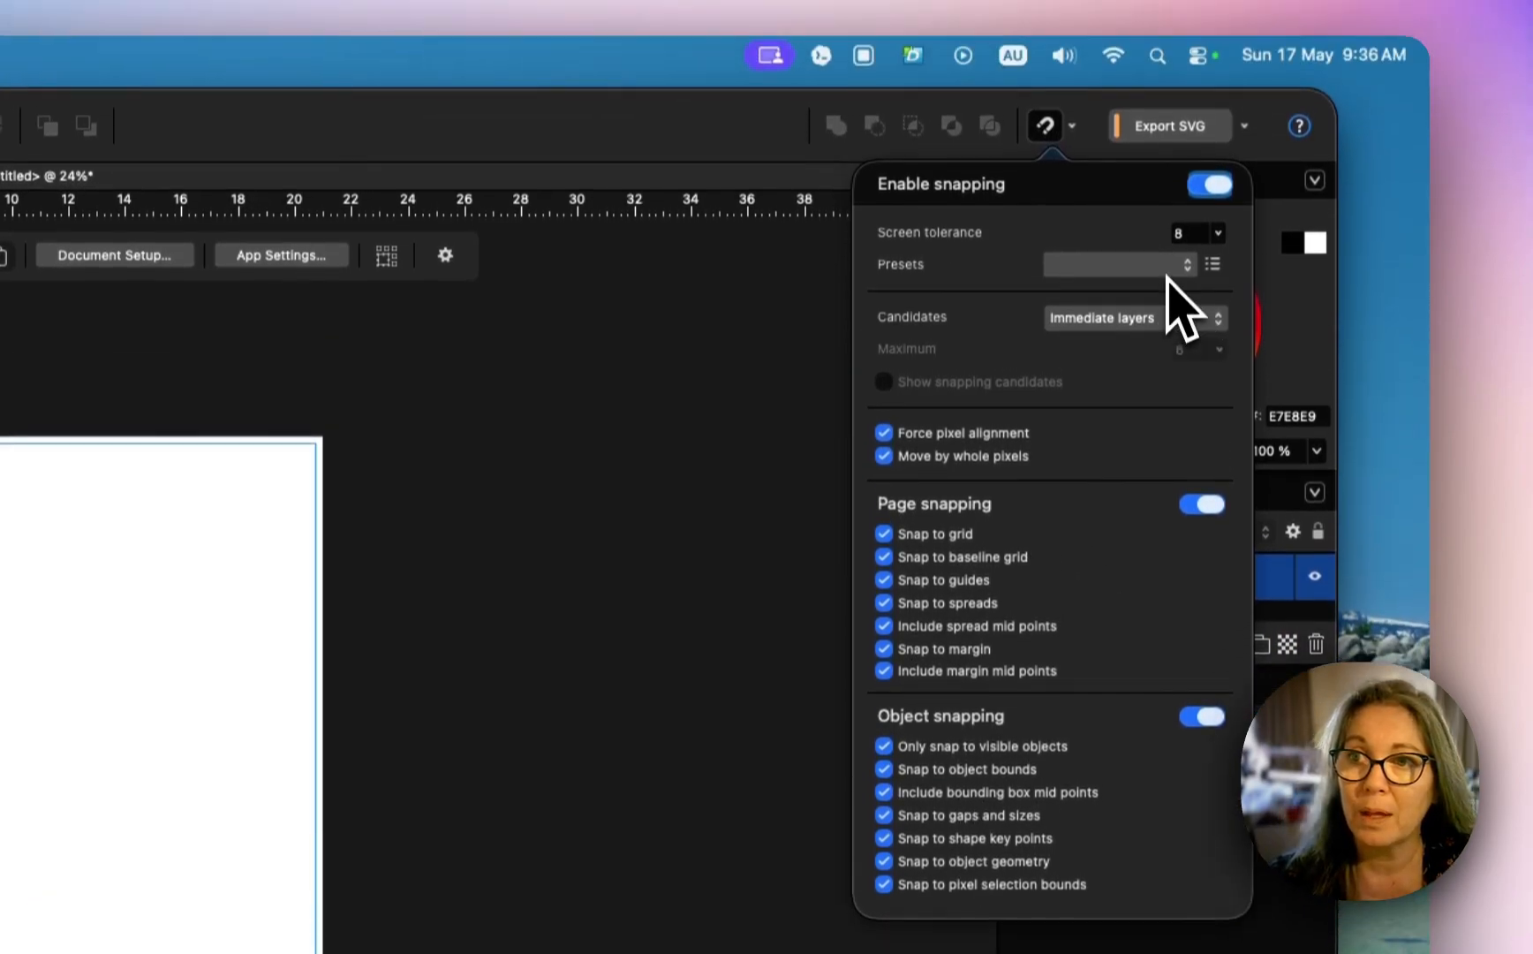
click(1166, 154)
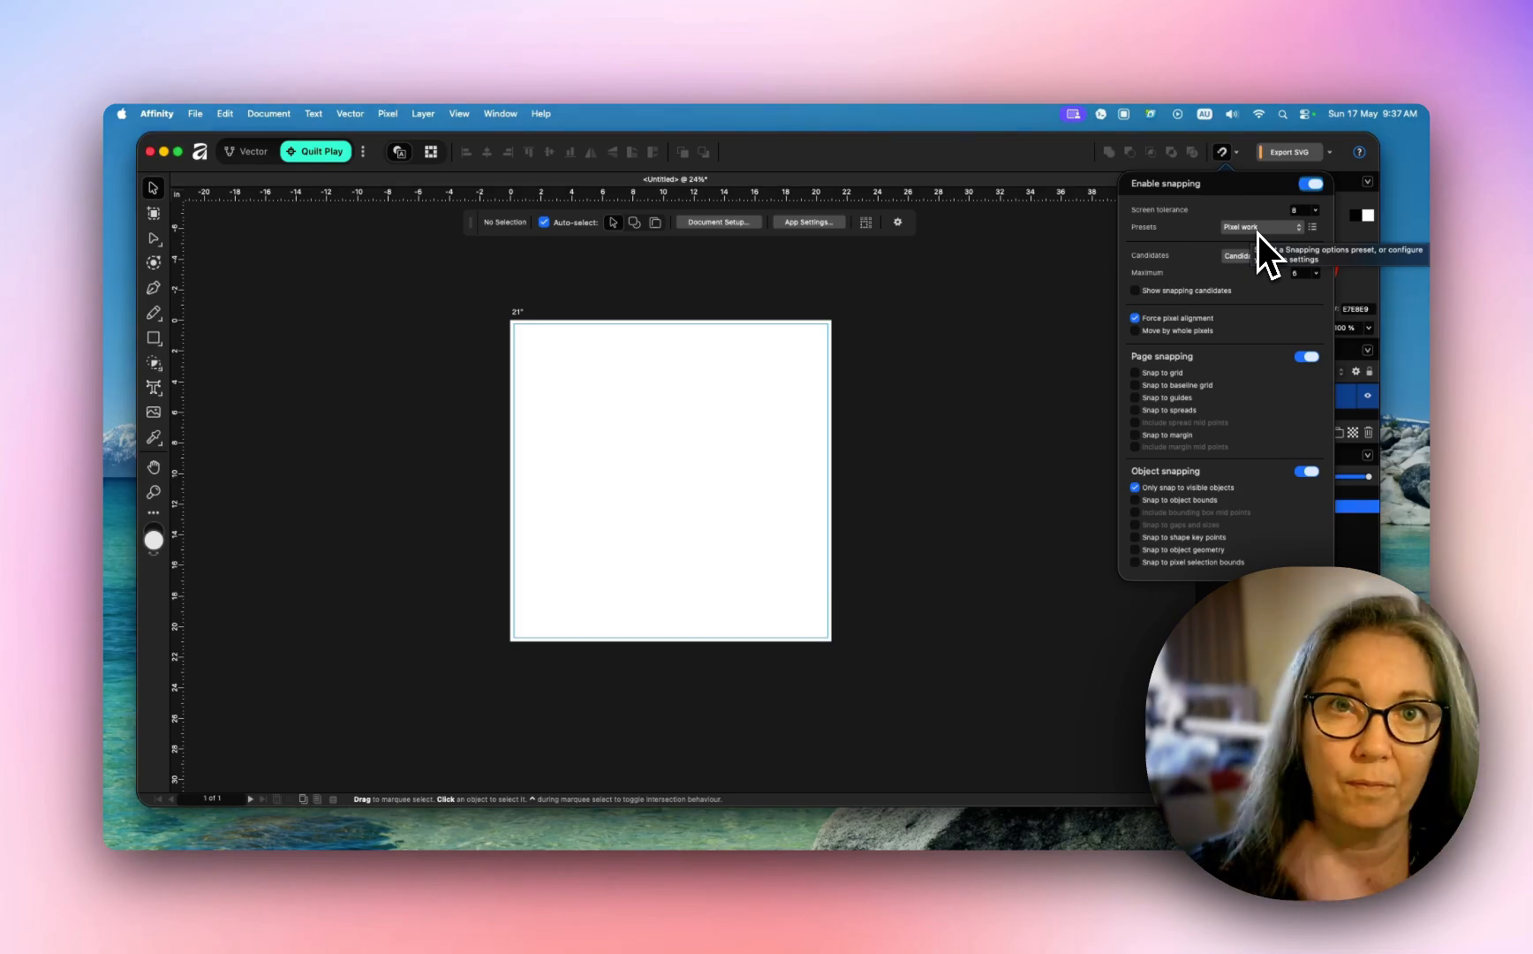
click(1258, 232)
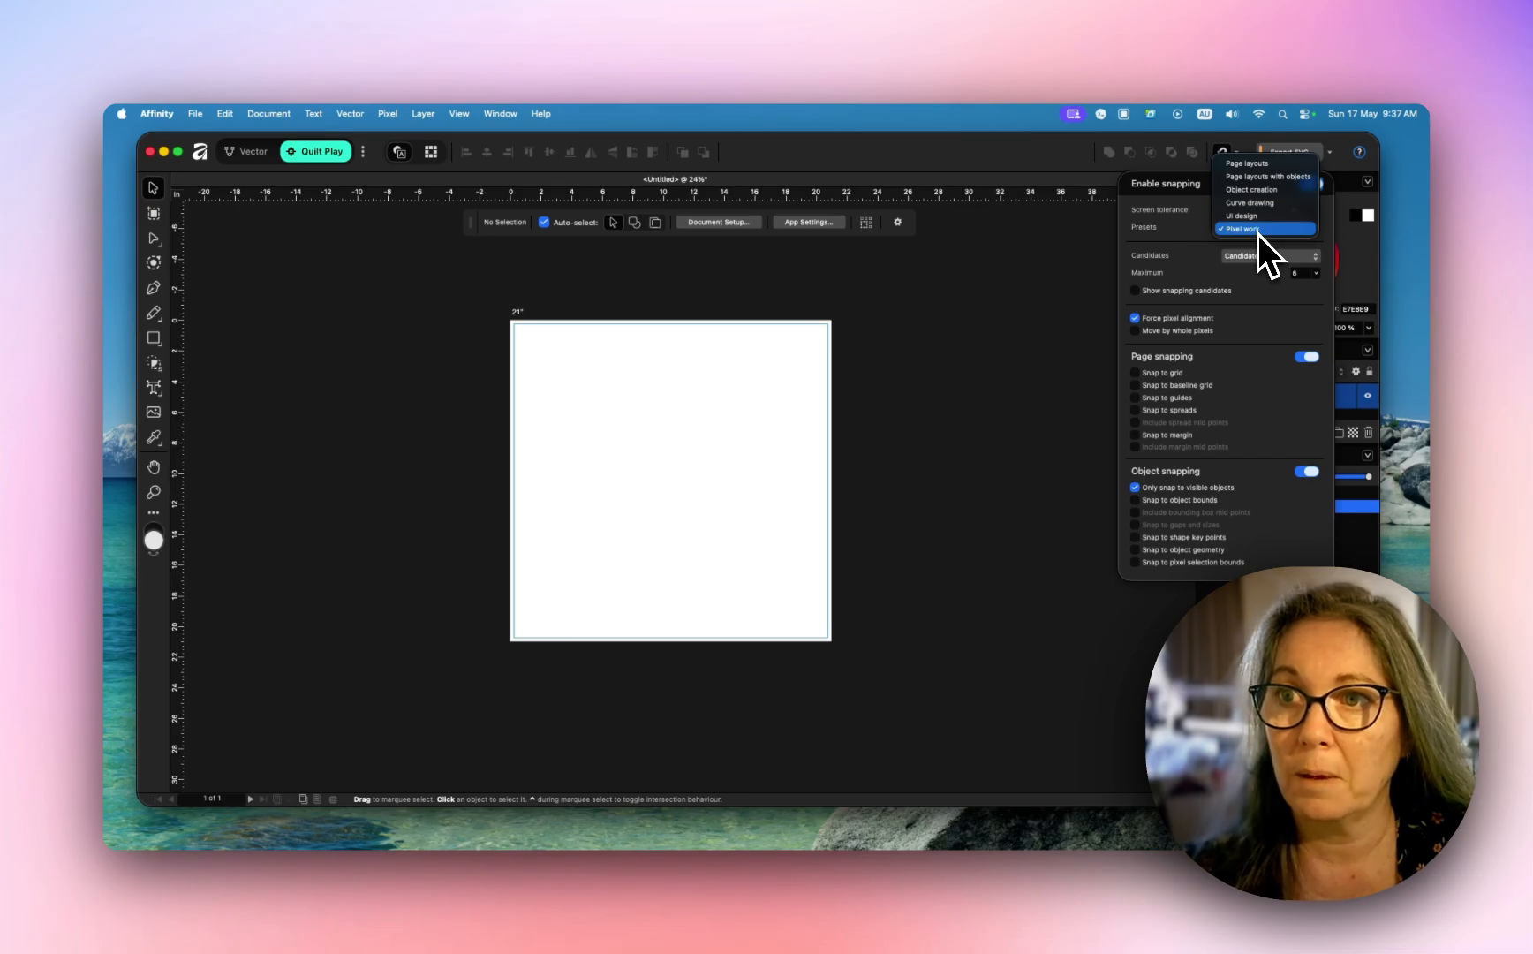
click(1253, 164)
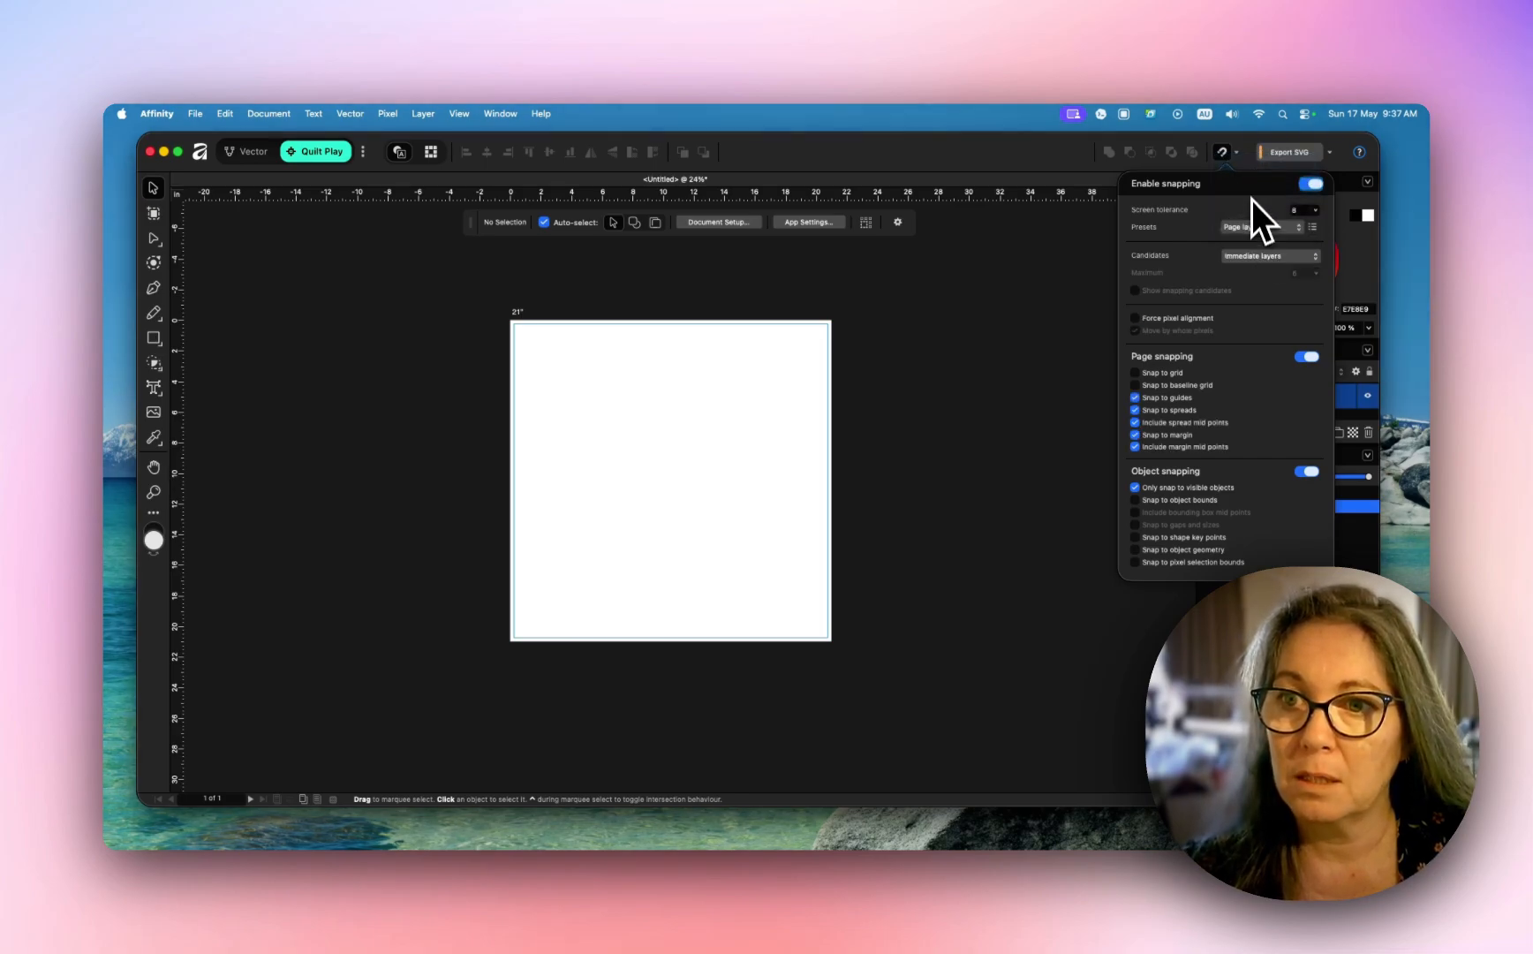
Step: Turn on all the remaining page and object snapping options, including grid, baseline grid, object bounds and geometry, and try the Page layouts preset again
click(1135, 372)
click(1135, 385)
click(1135, 500)
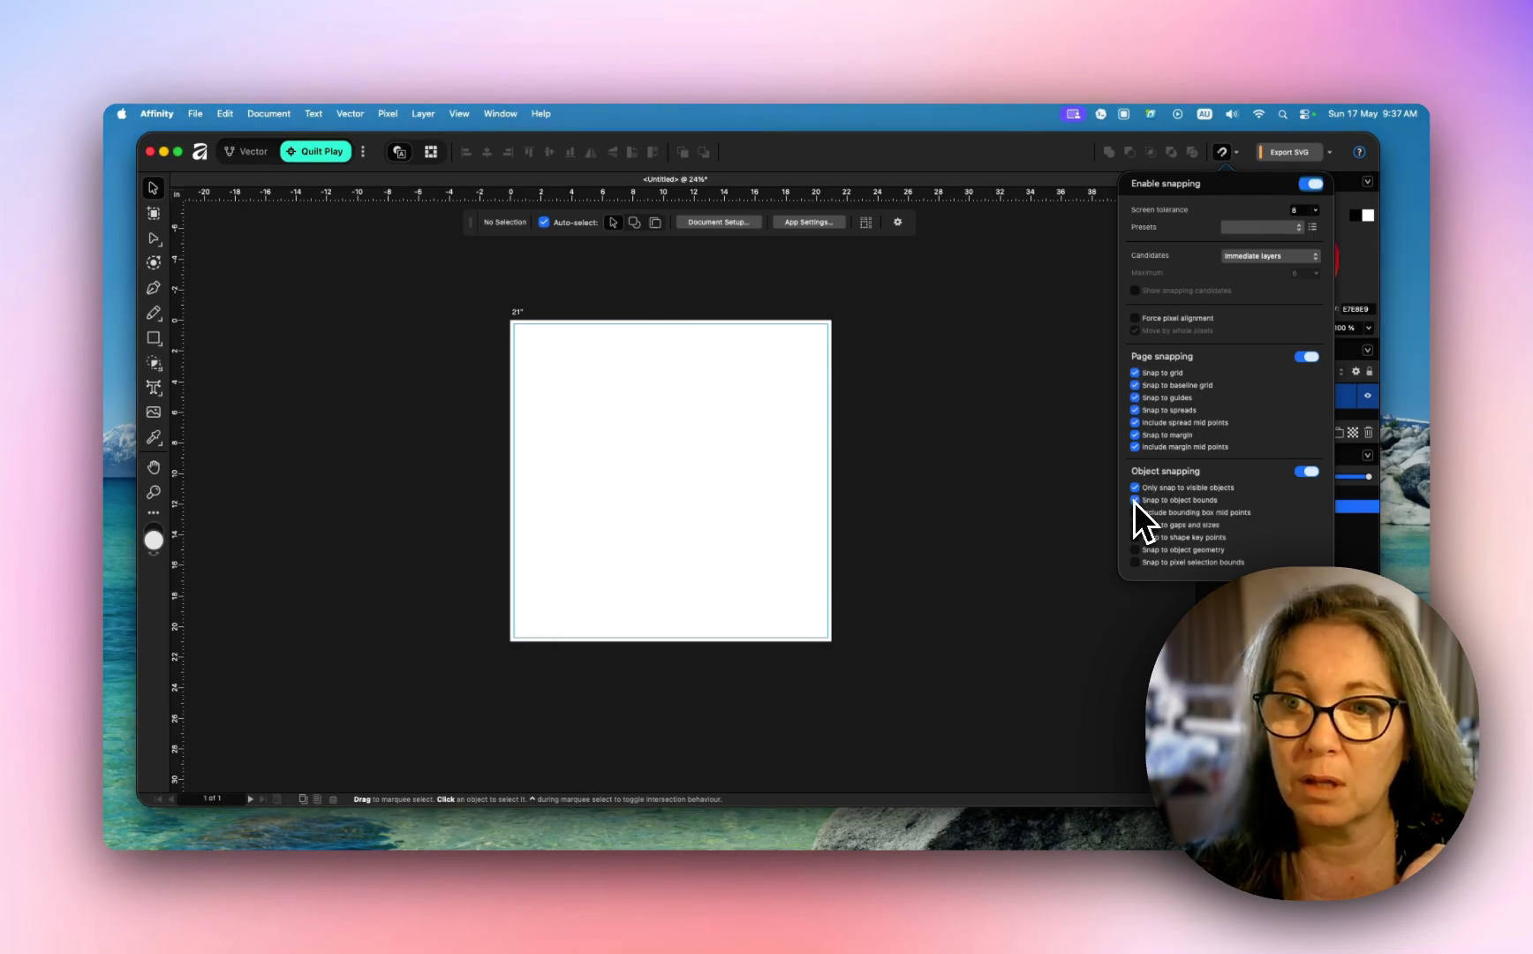
click(1136, 512)
click(1135, 524)
click(1136, 537)
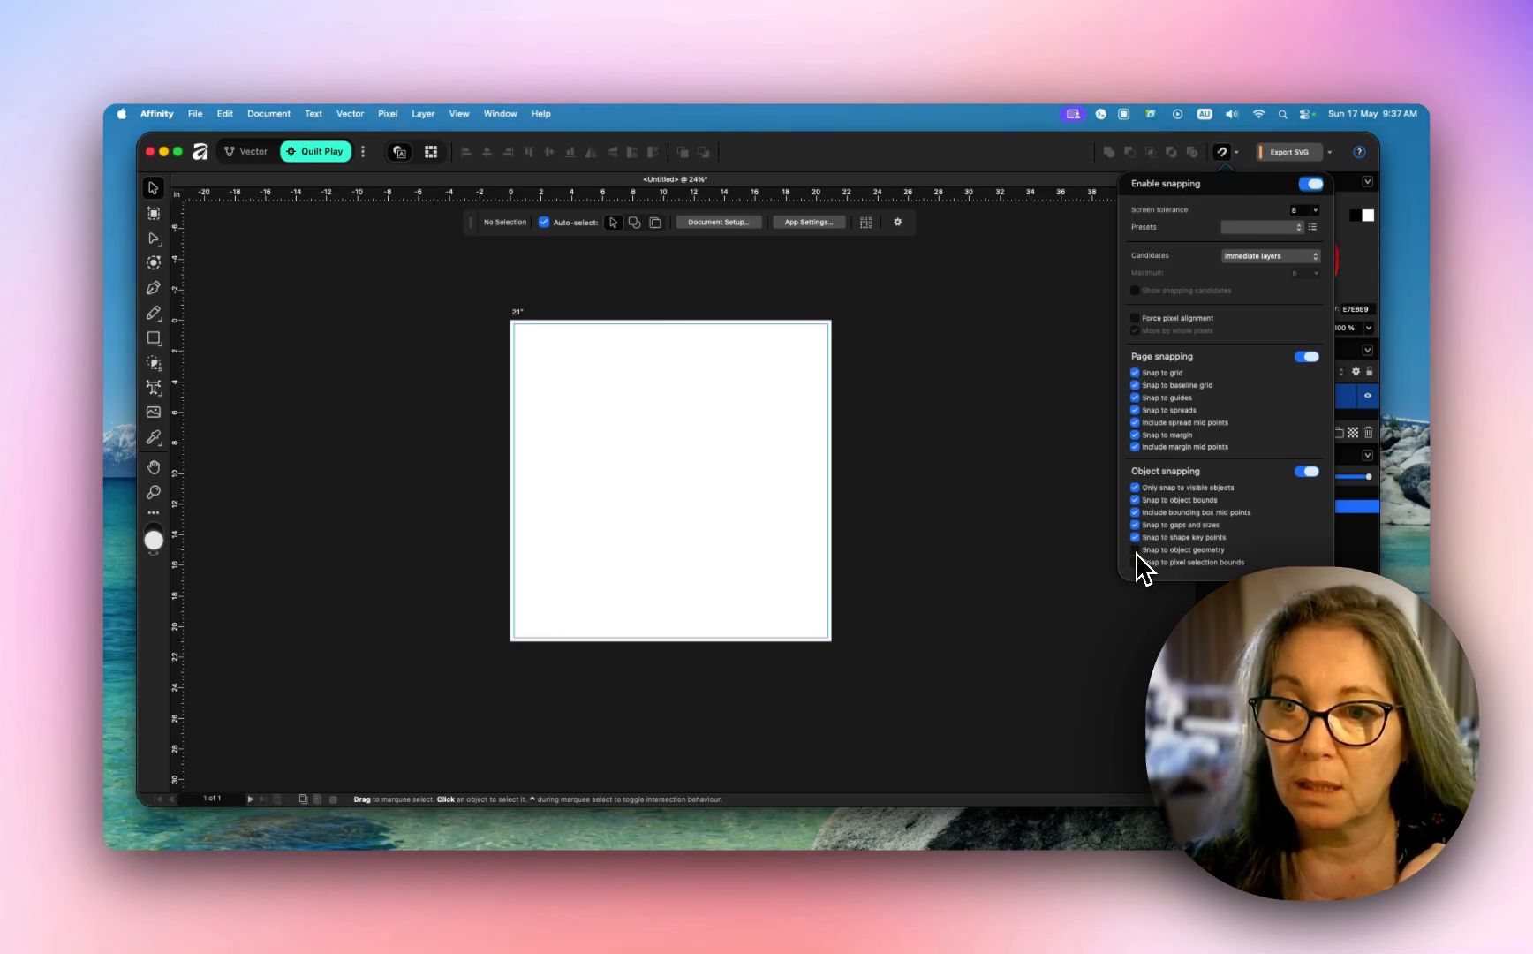
click(1303, 232)
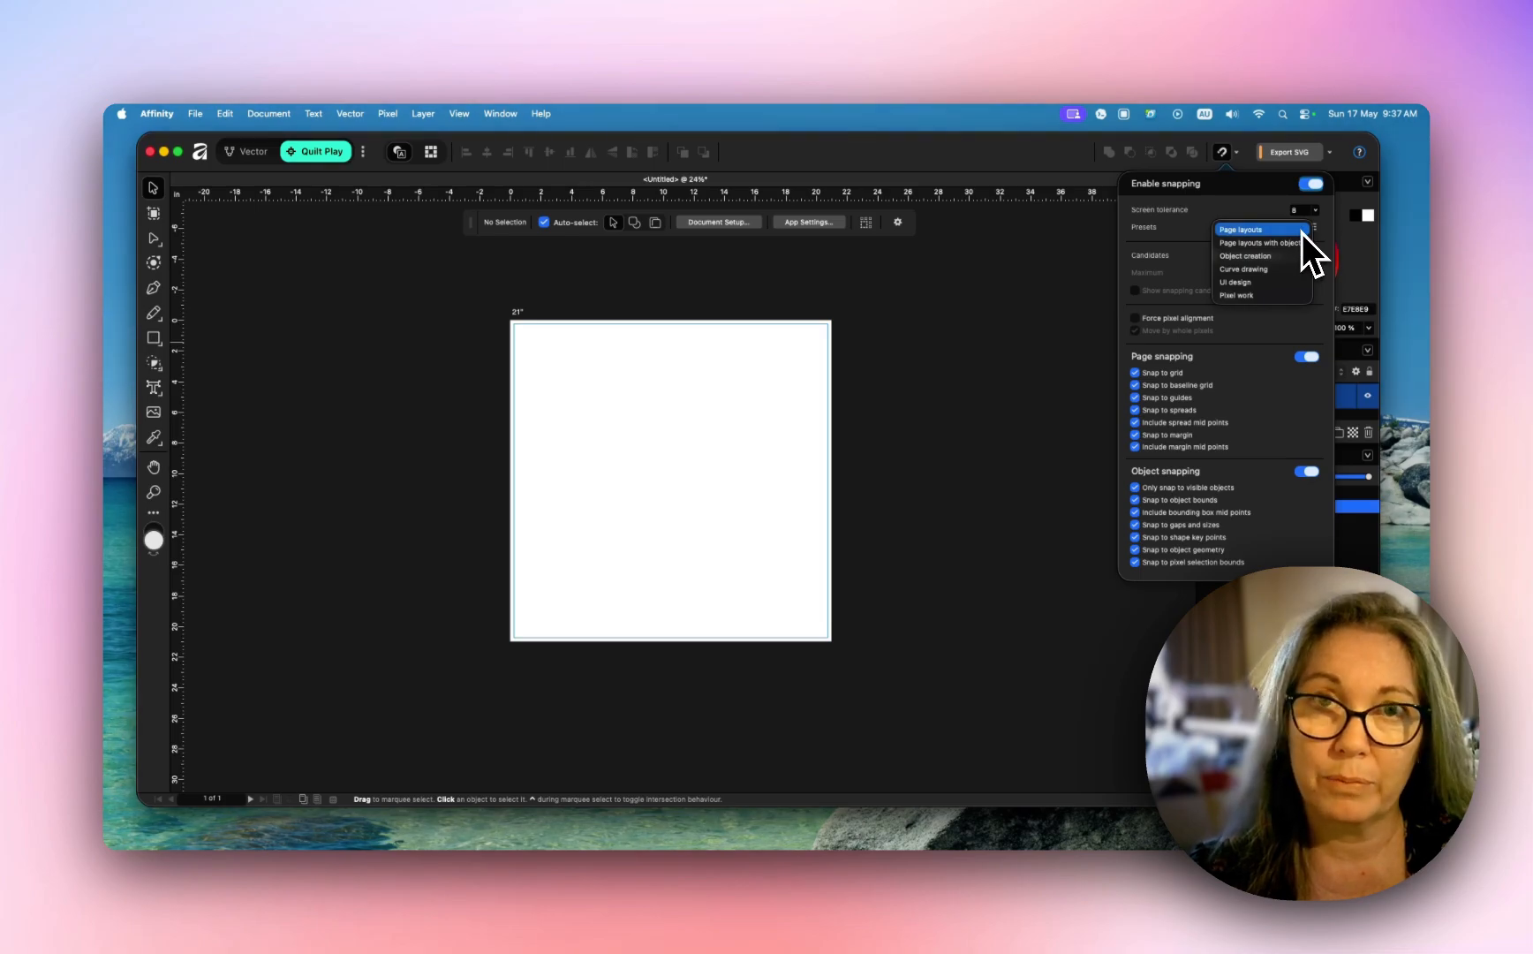
click(1301, 232)
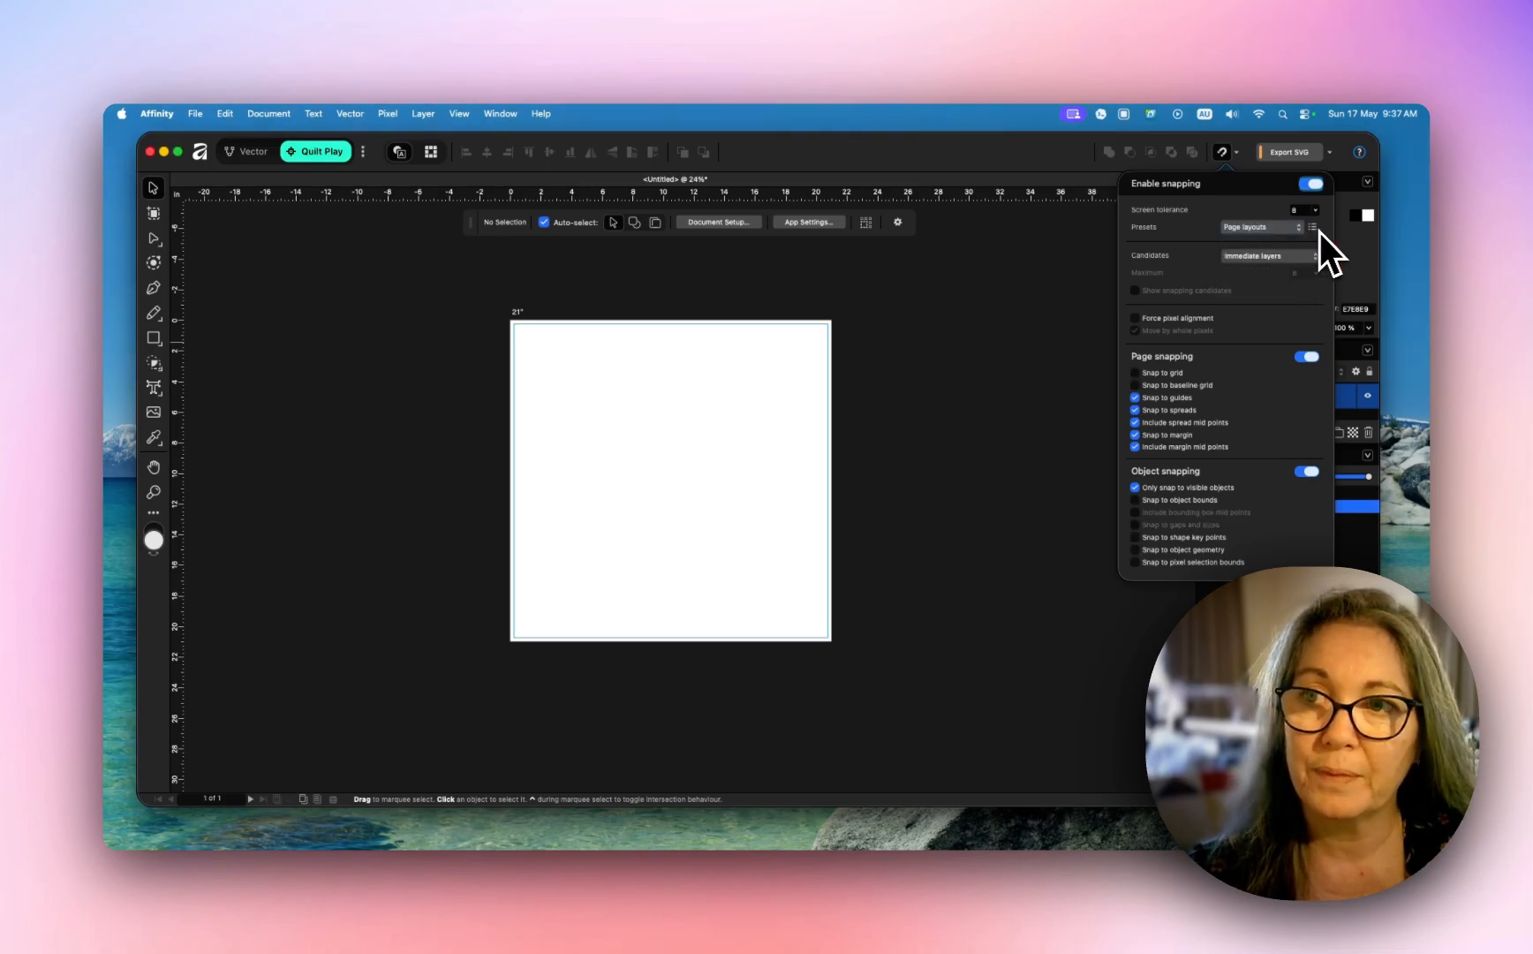
Step: Save the fully enabled snapping options as a preset named Quilt Play and check it in the snapping settings
click(1314, 229)
click(1336, 242)
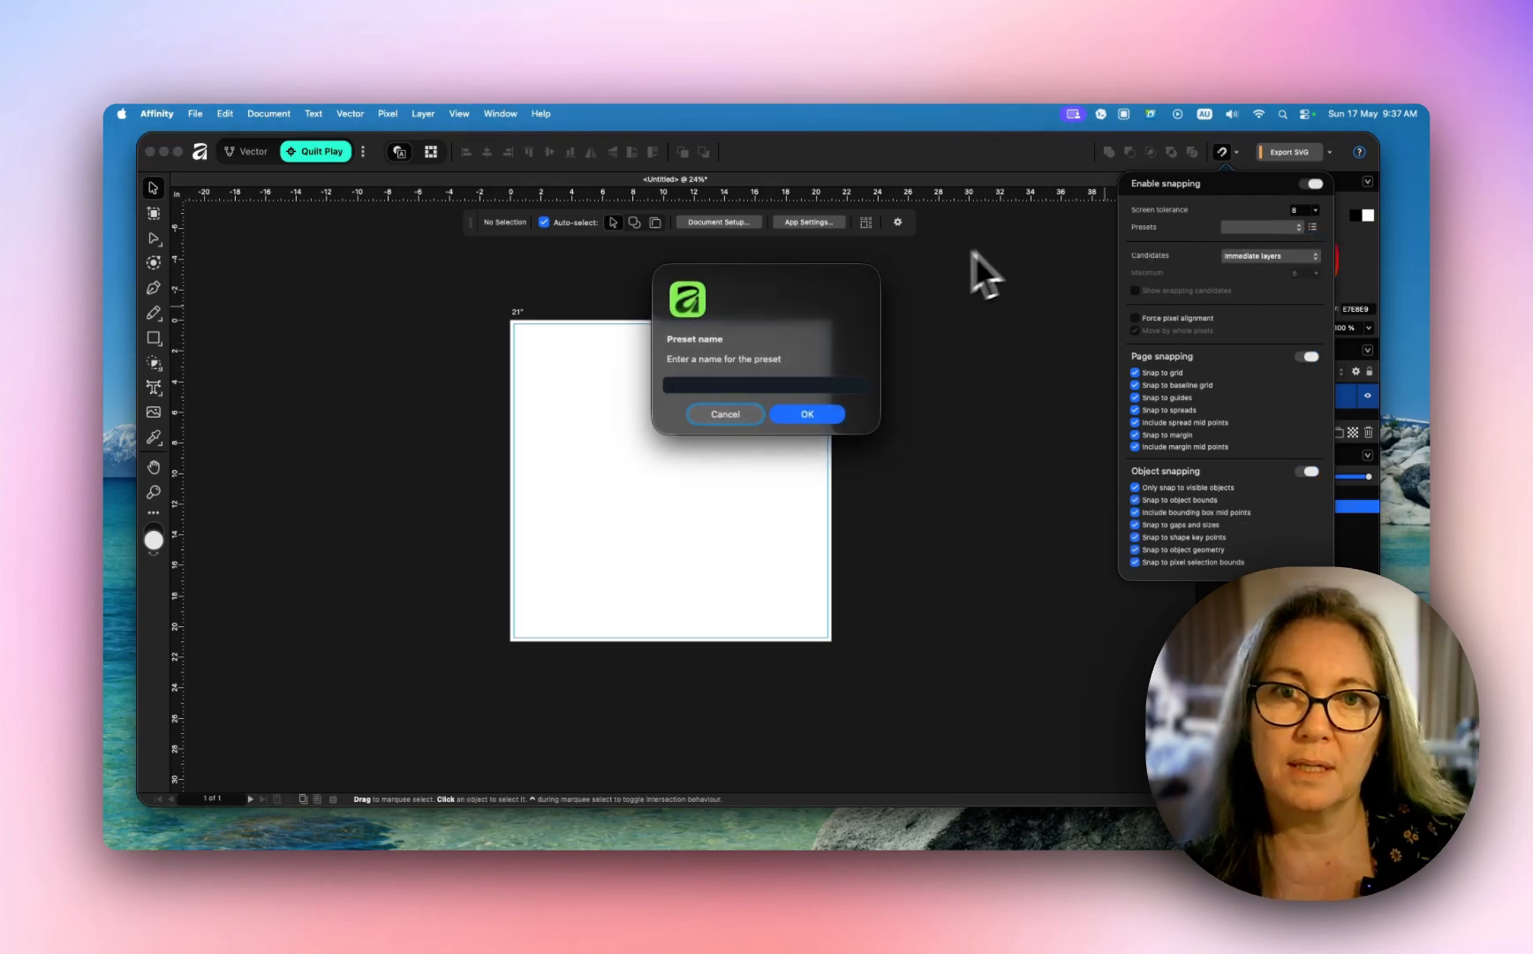
click(812, 385)
text(Quilt Play)
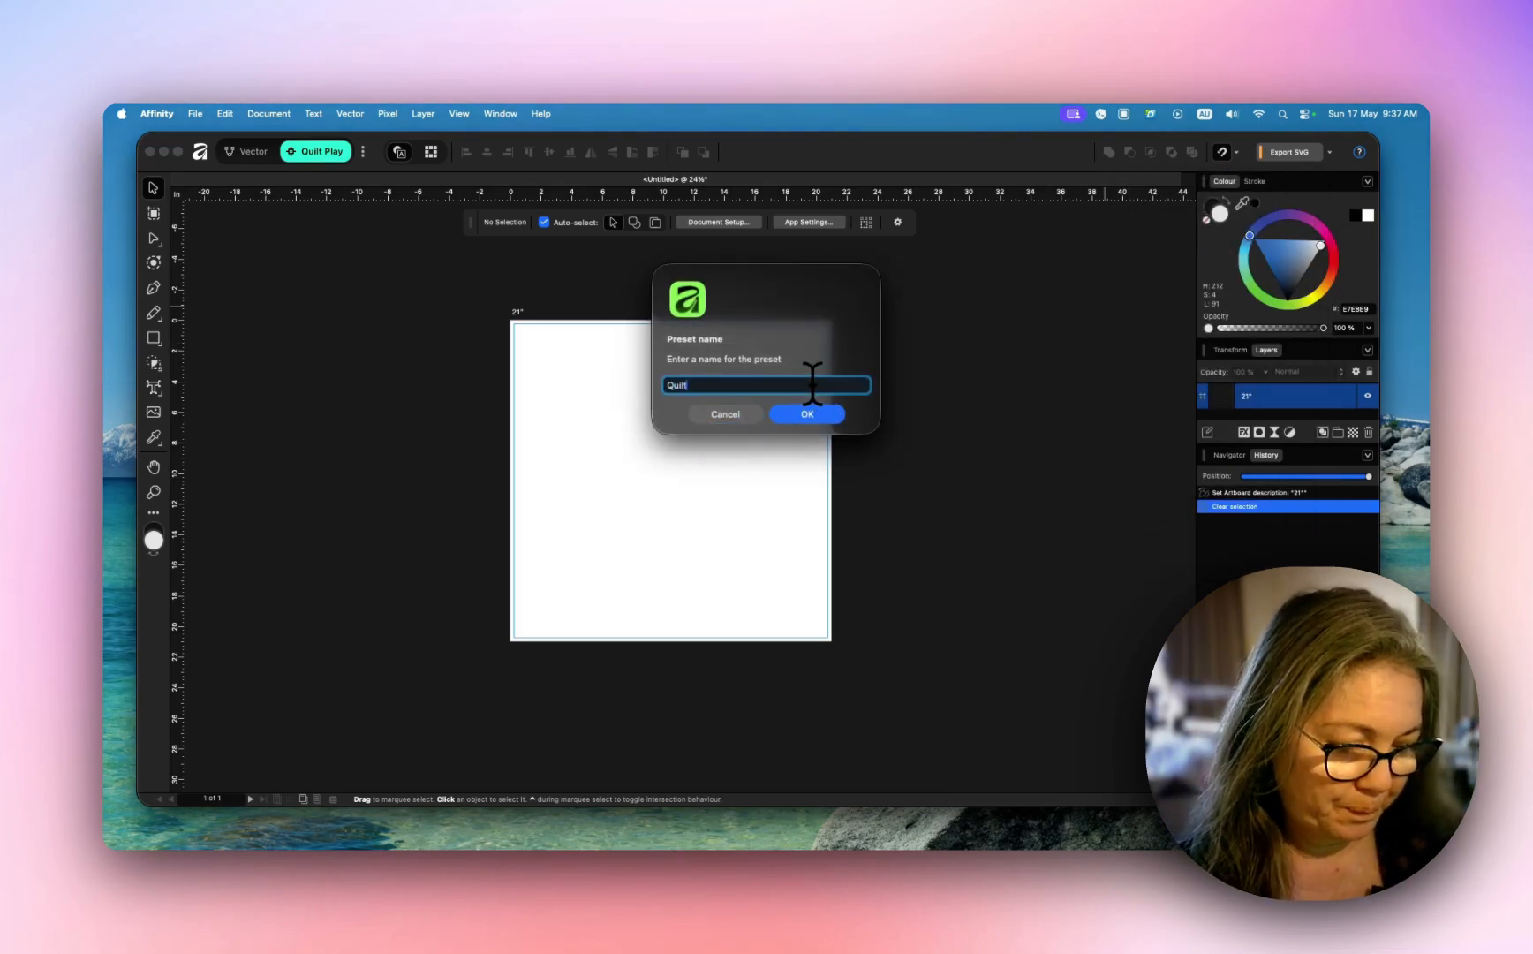
click(824, 412)
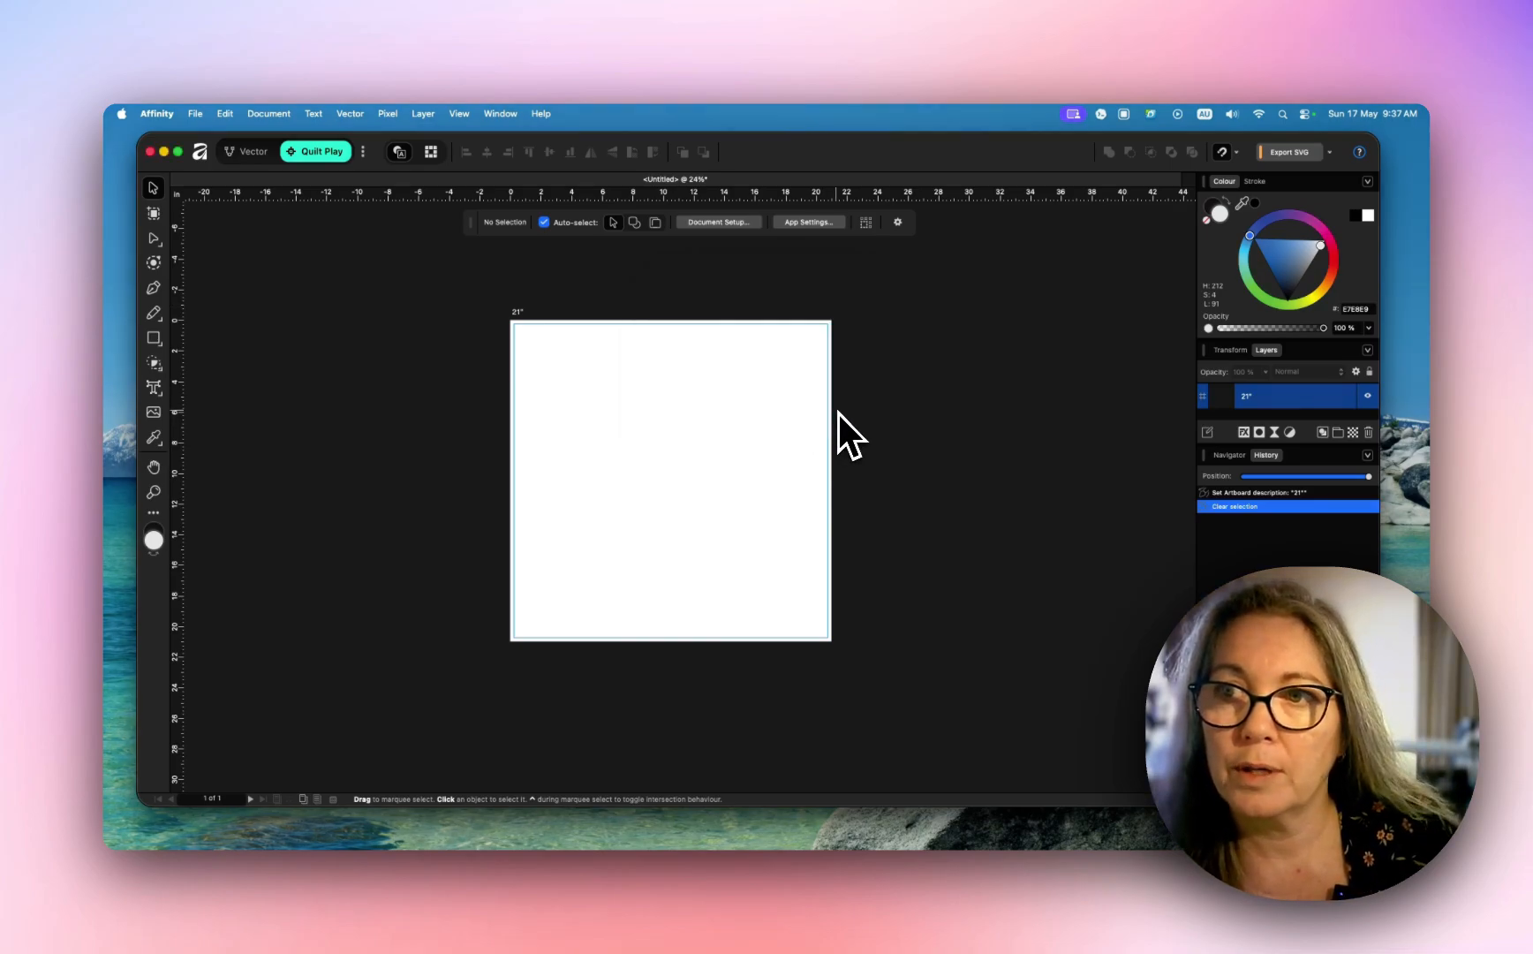
click(1224, 151)
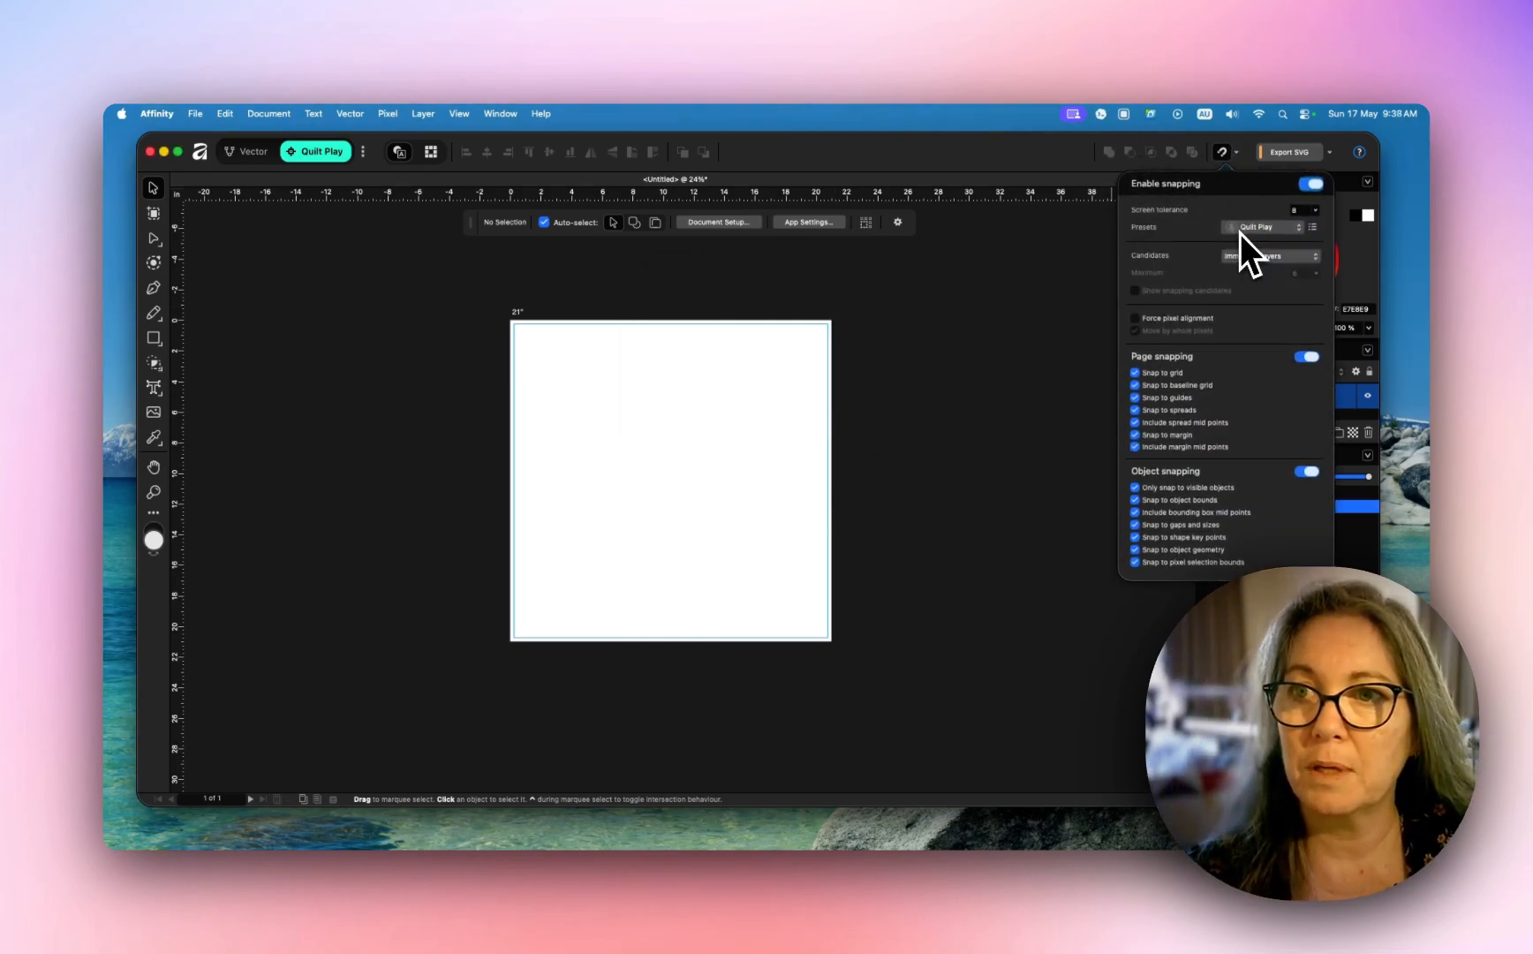
click(1002, 261)
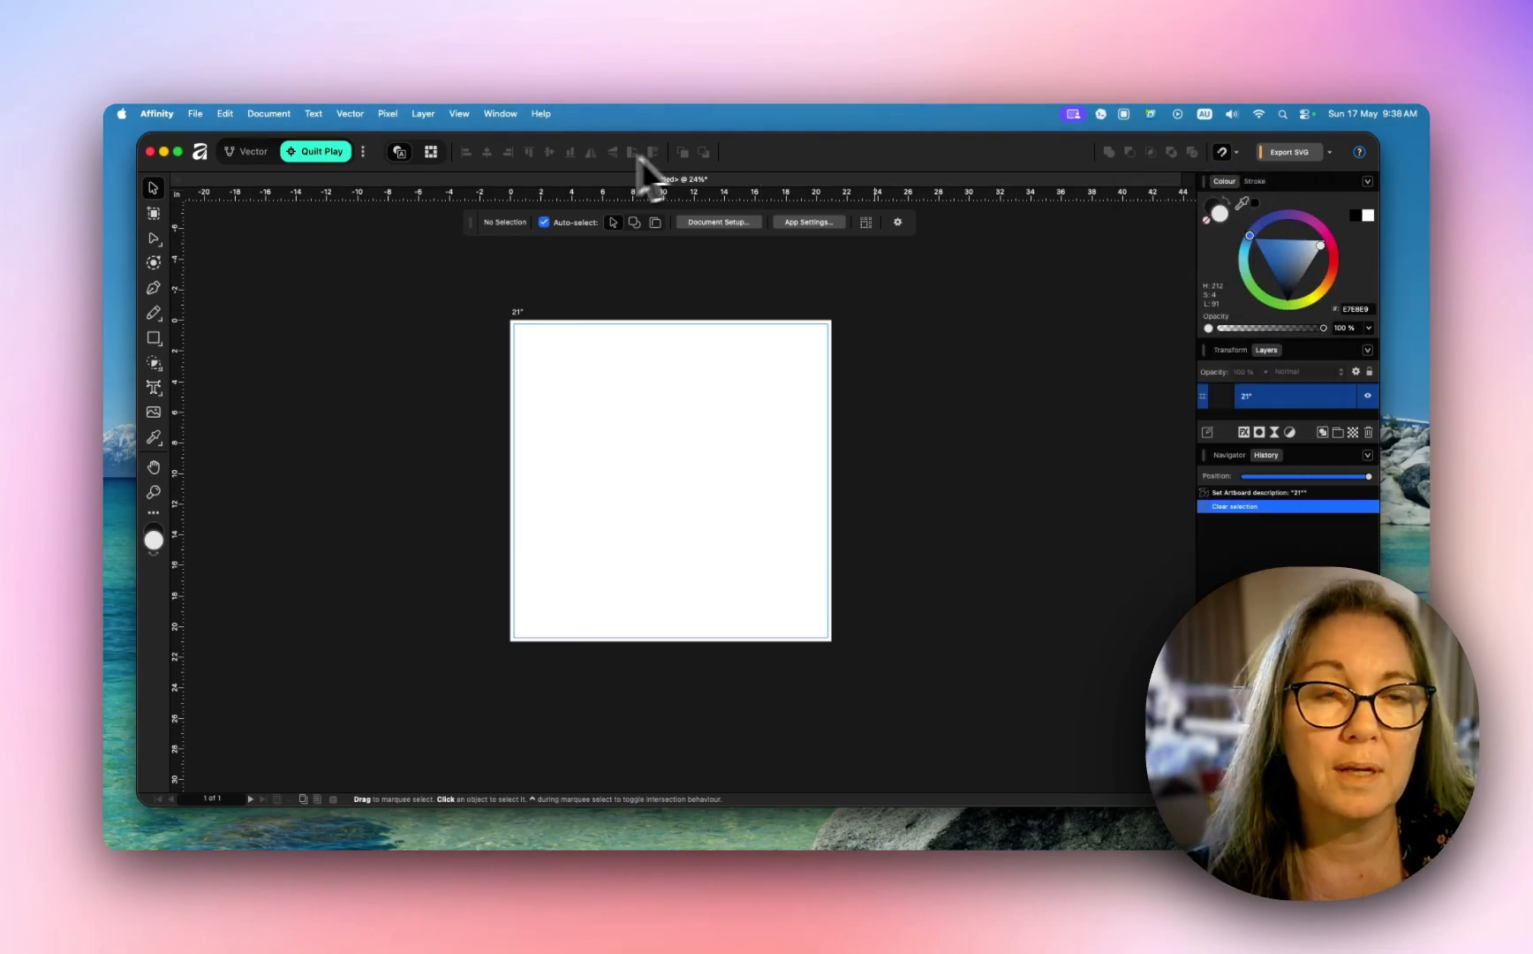
Step: Turn on the grid for the 21" artboard and switch its grid mode to Advanced
click(691, 335)
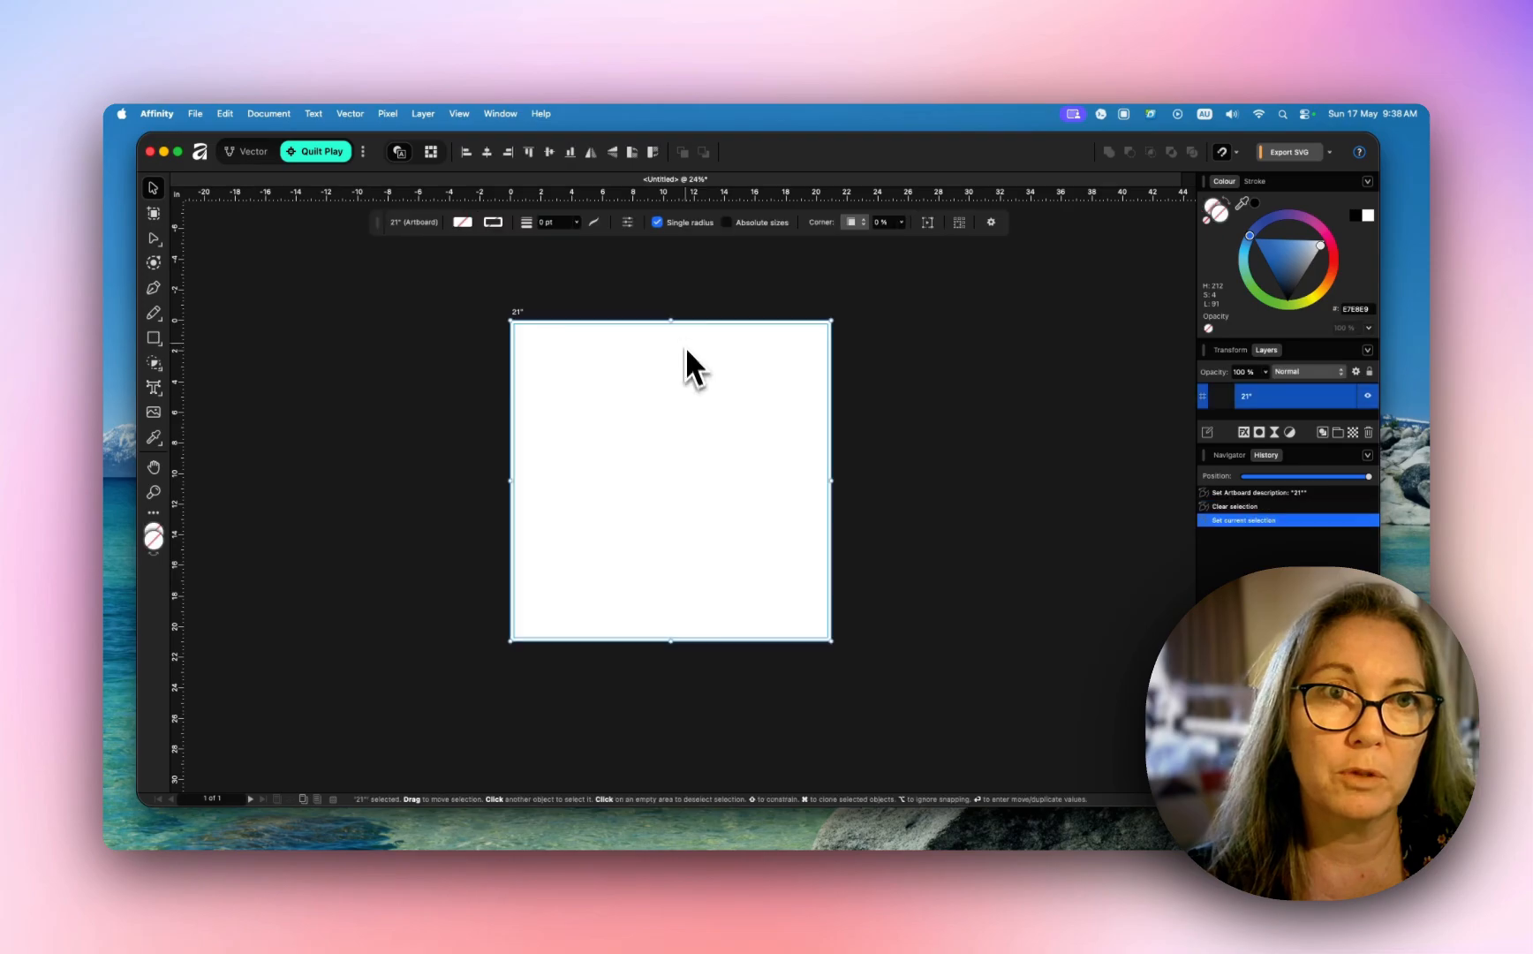
click(460, 114)
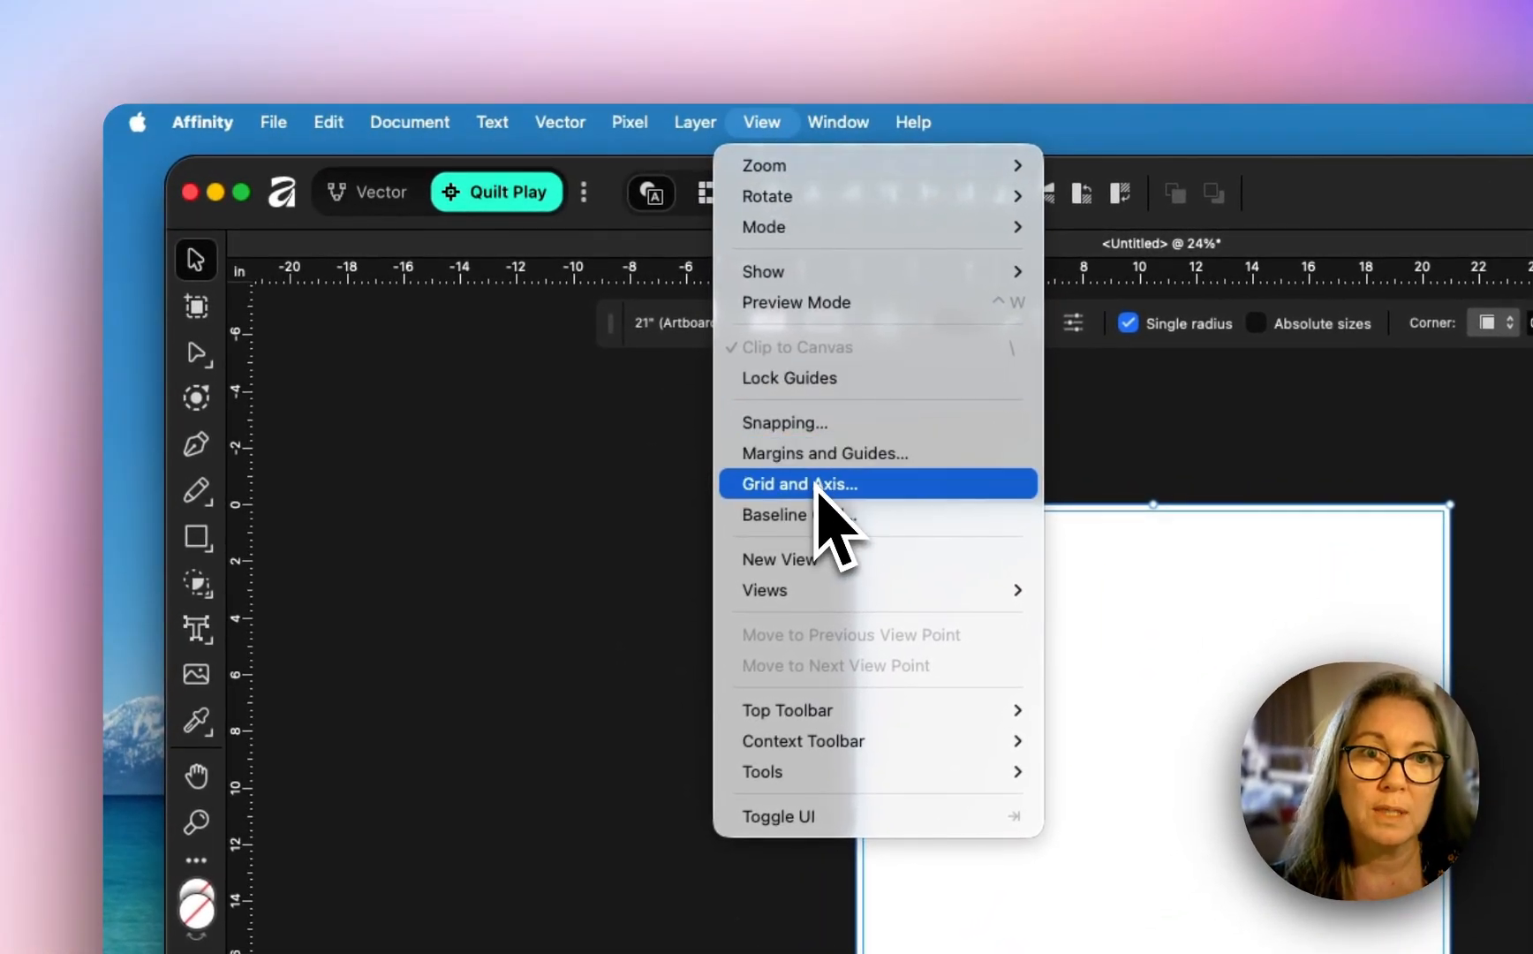
click(816, 488)
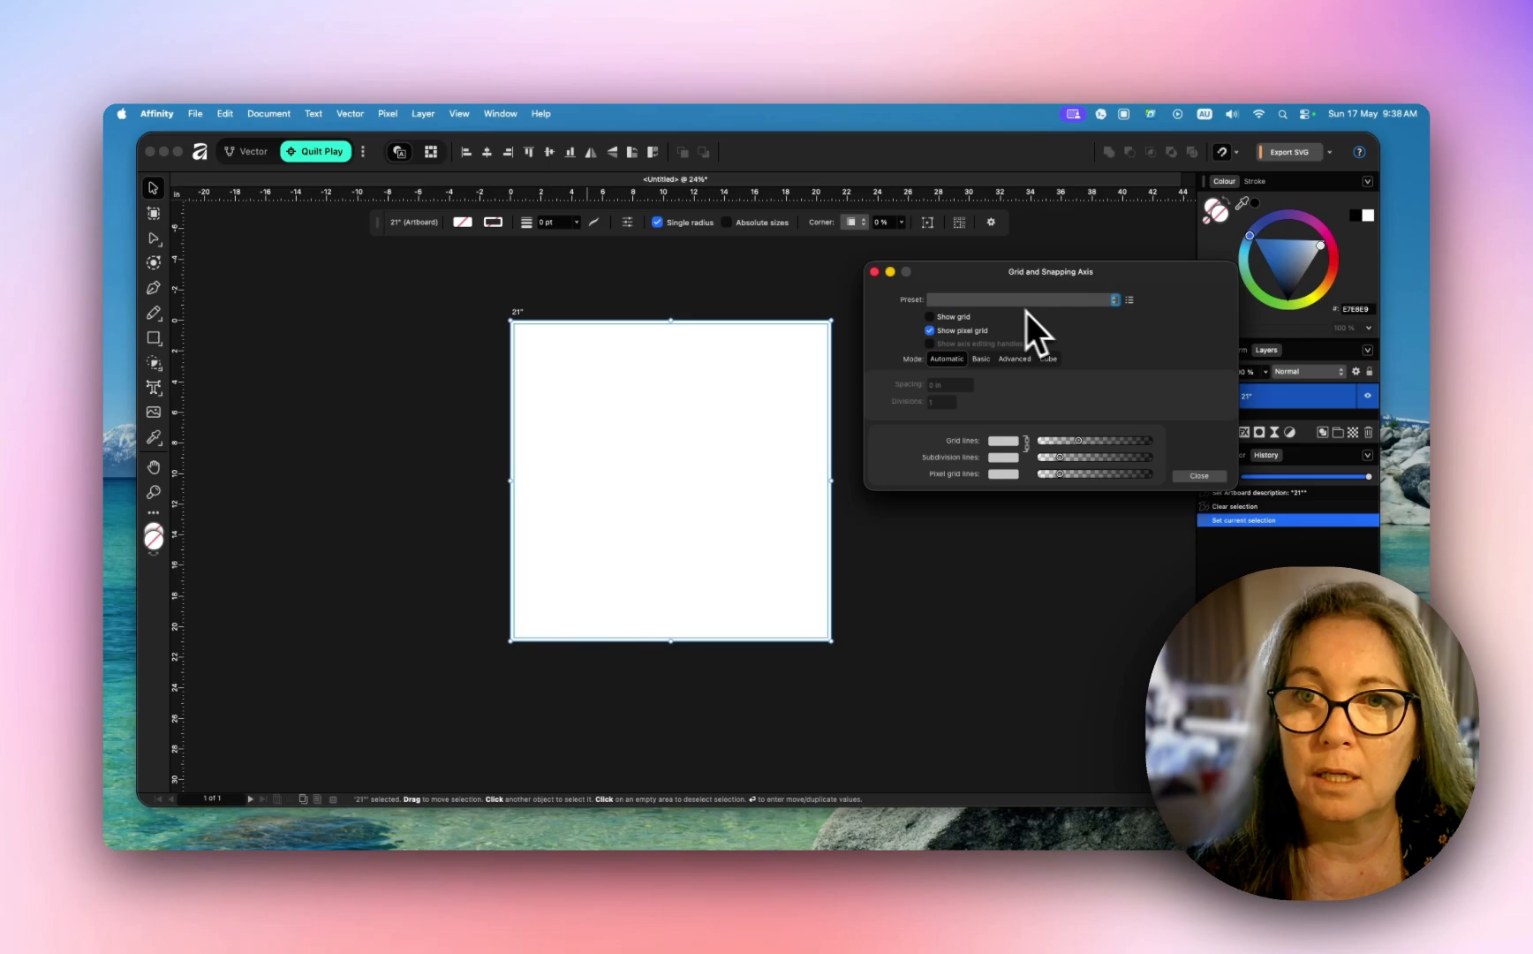
click(941, 319)
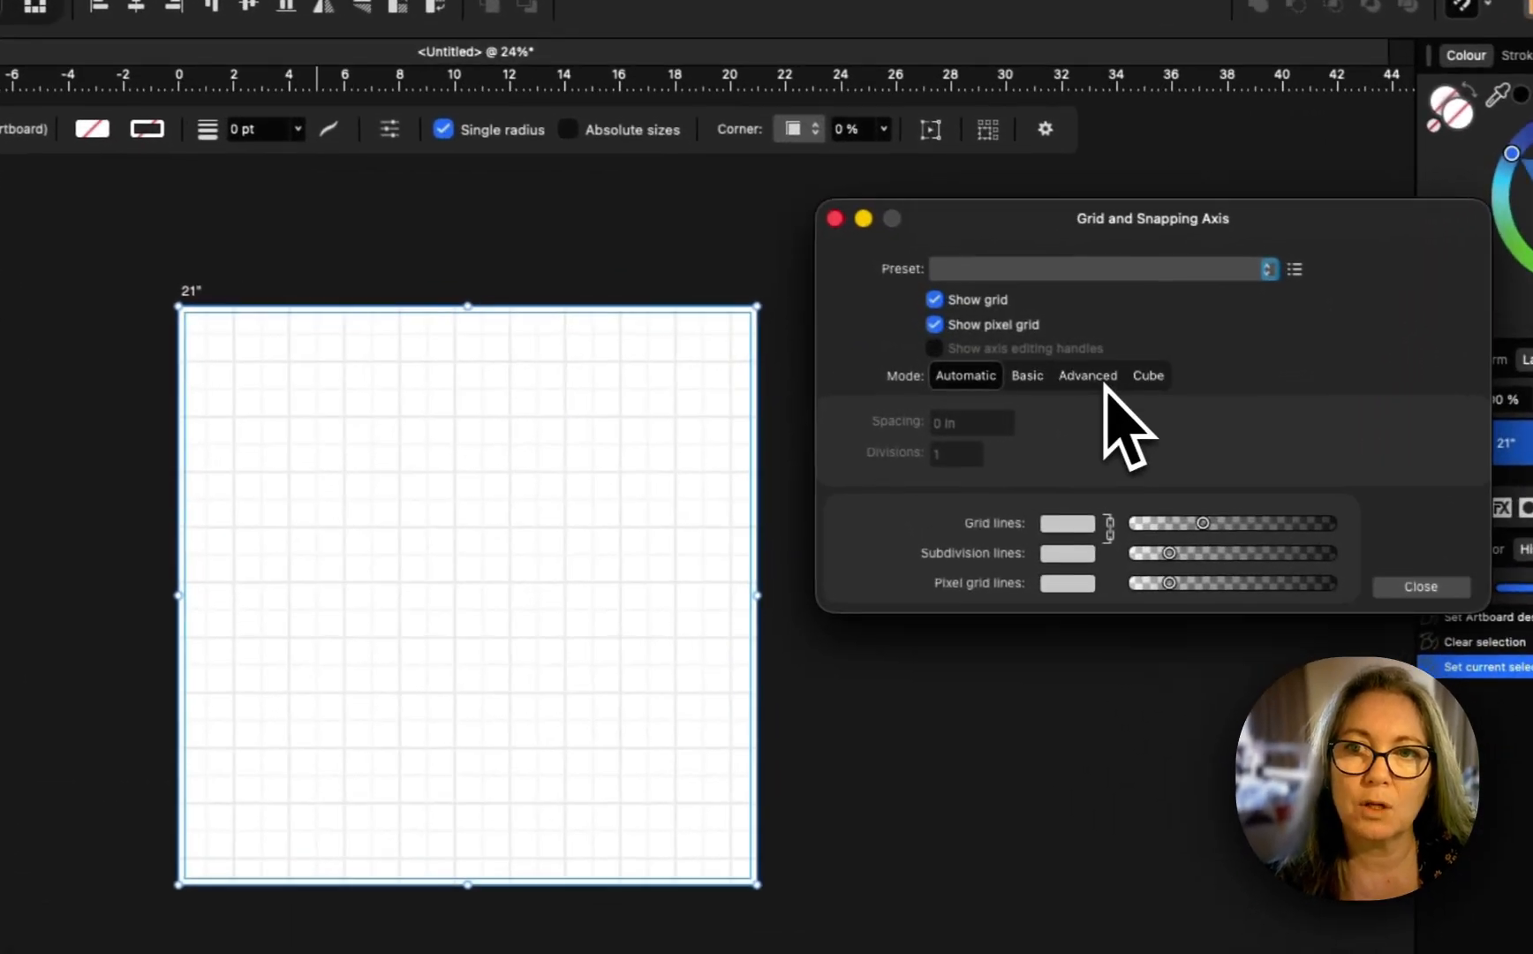
click(1021, 361)
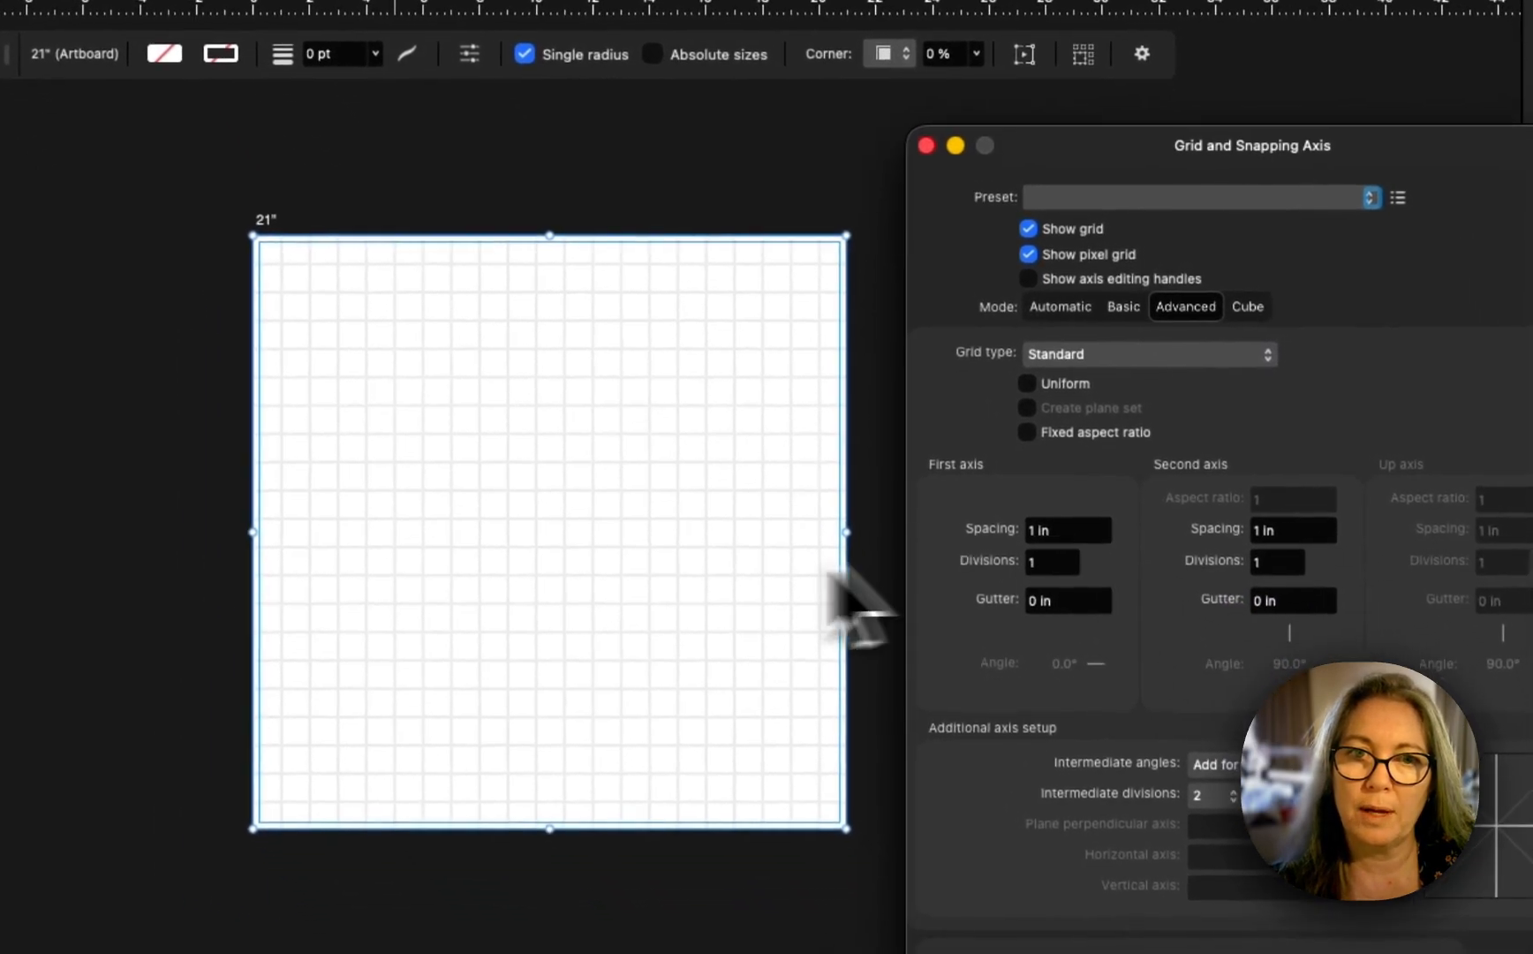
Step: Make the grid uniform with 1 in spacing and 4 divisions
click(1074, 530)
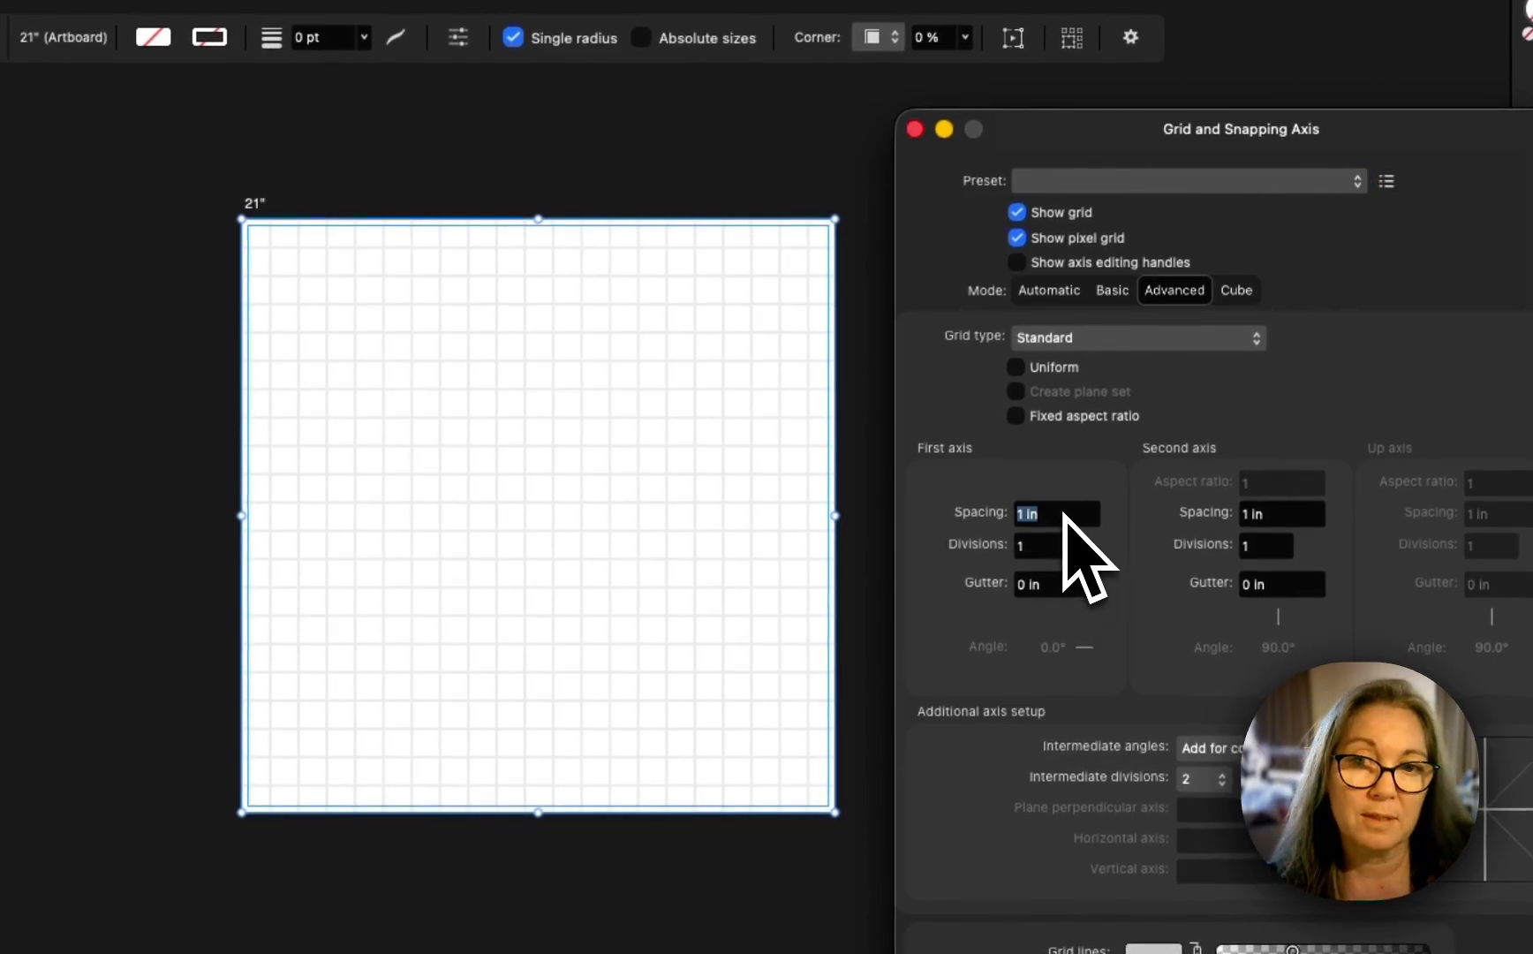
click(1055, 542)
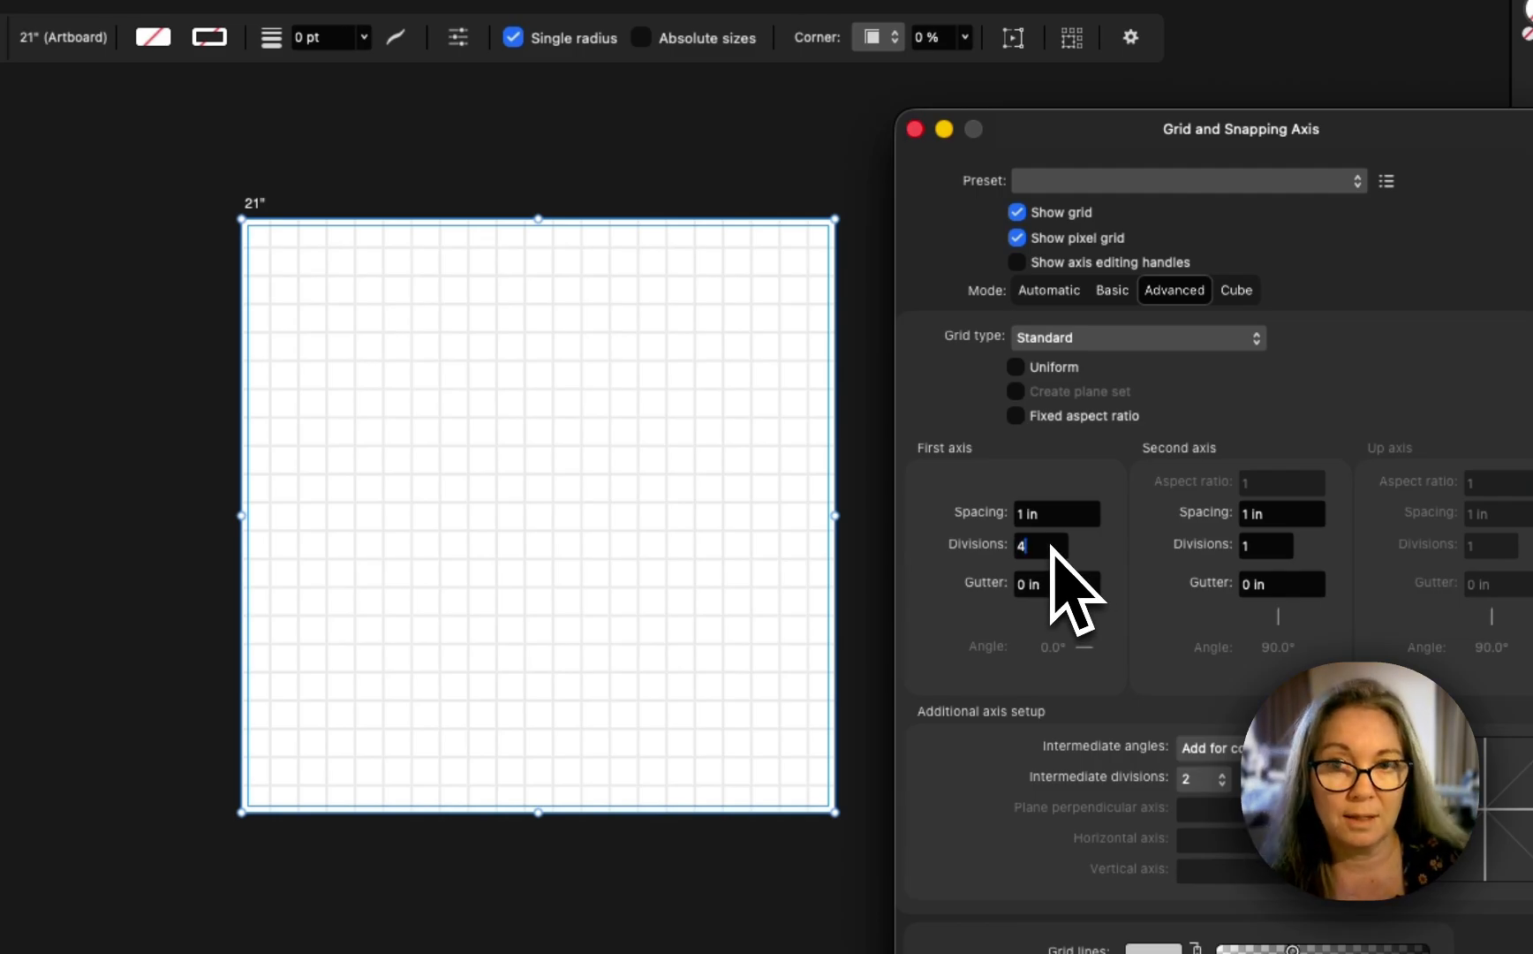
click(1022, 369)
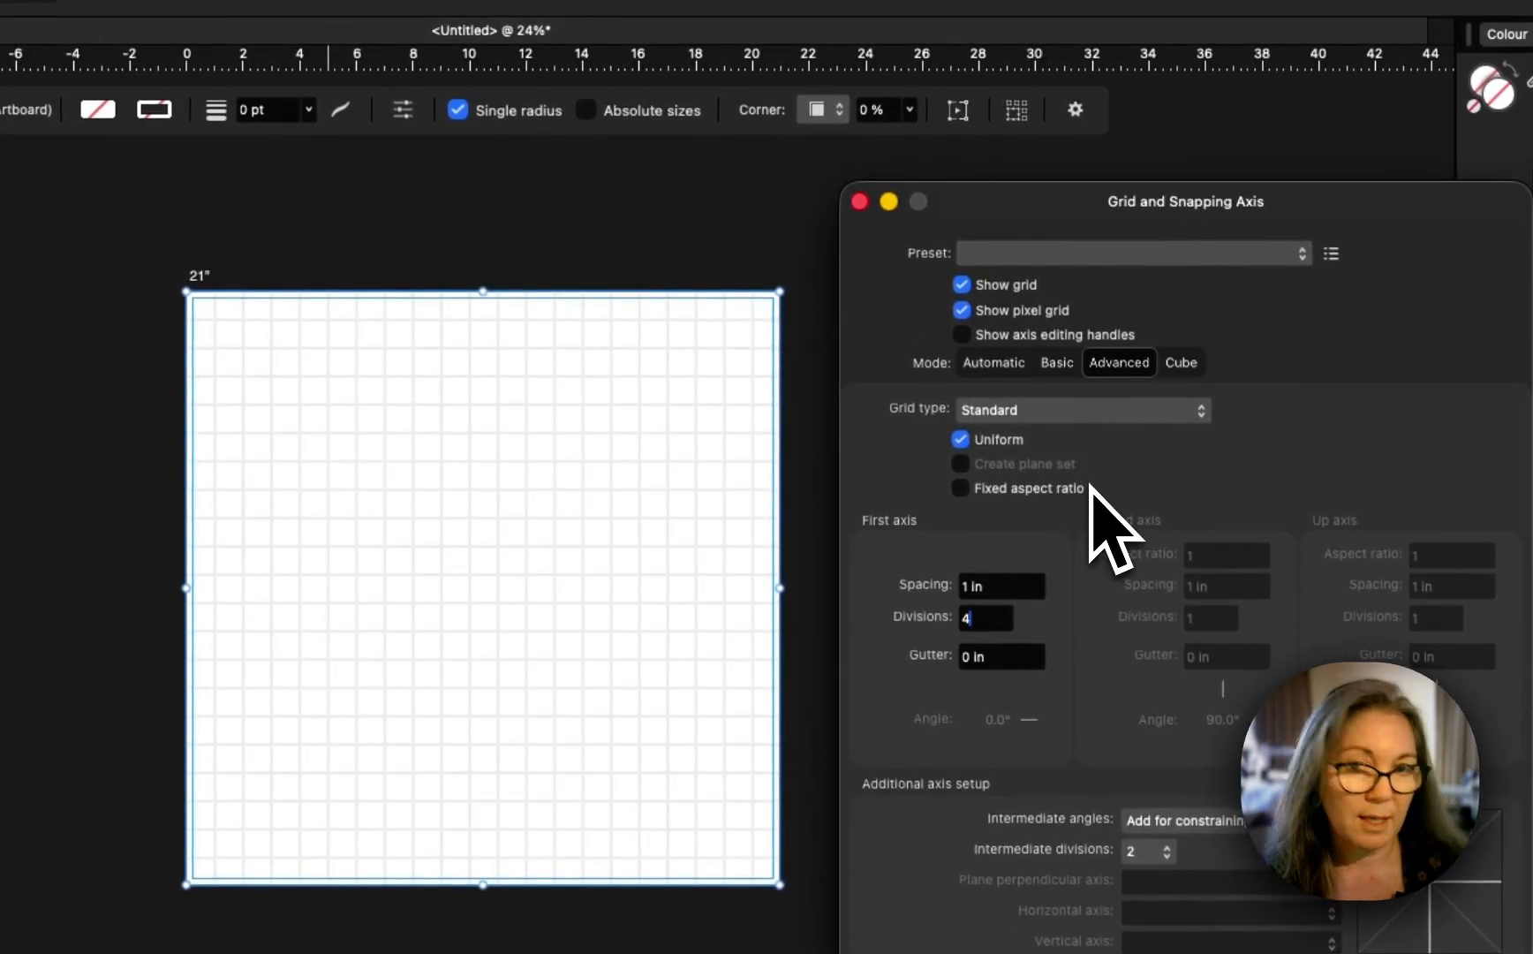
key(Return)
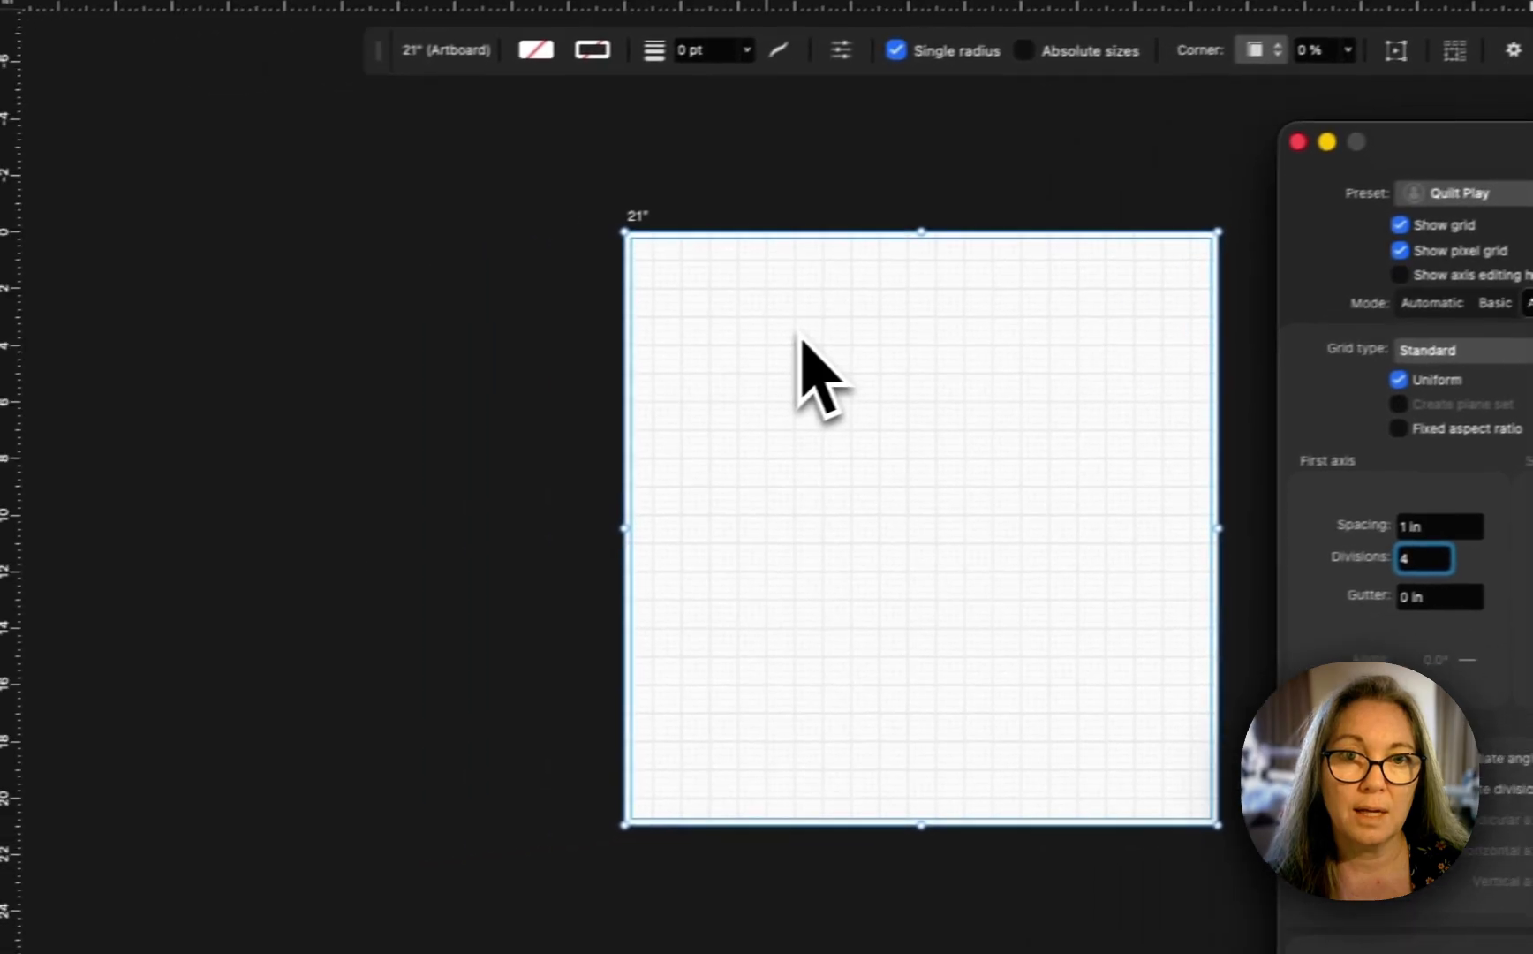
Step: Inspect the grid subdivisions up close, view the grid preset options, and close the grid settings
scroll(822, 380, up, 3)
scroll(878, 402, down, 3)
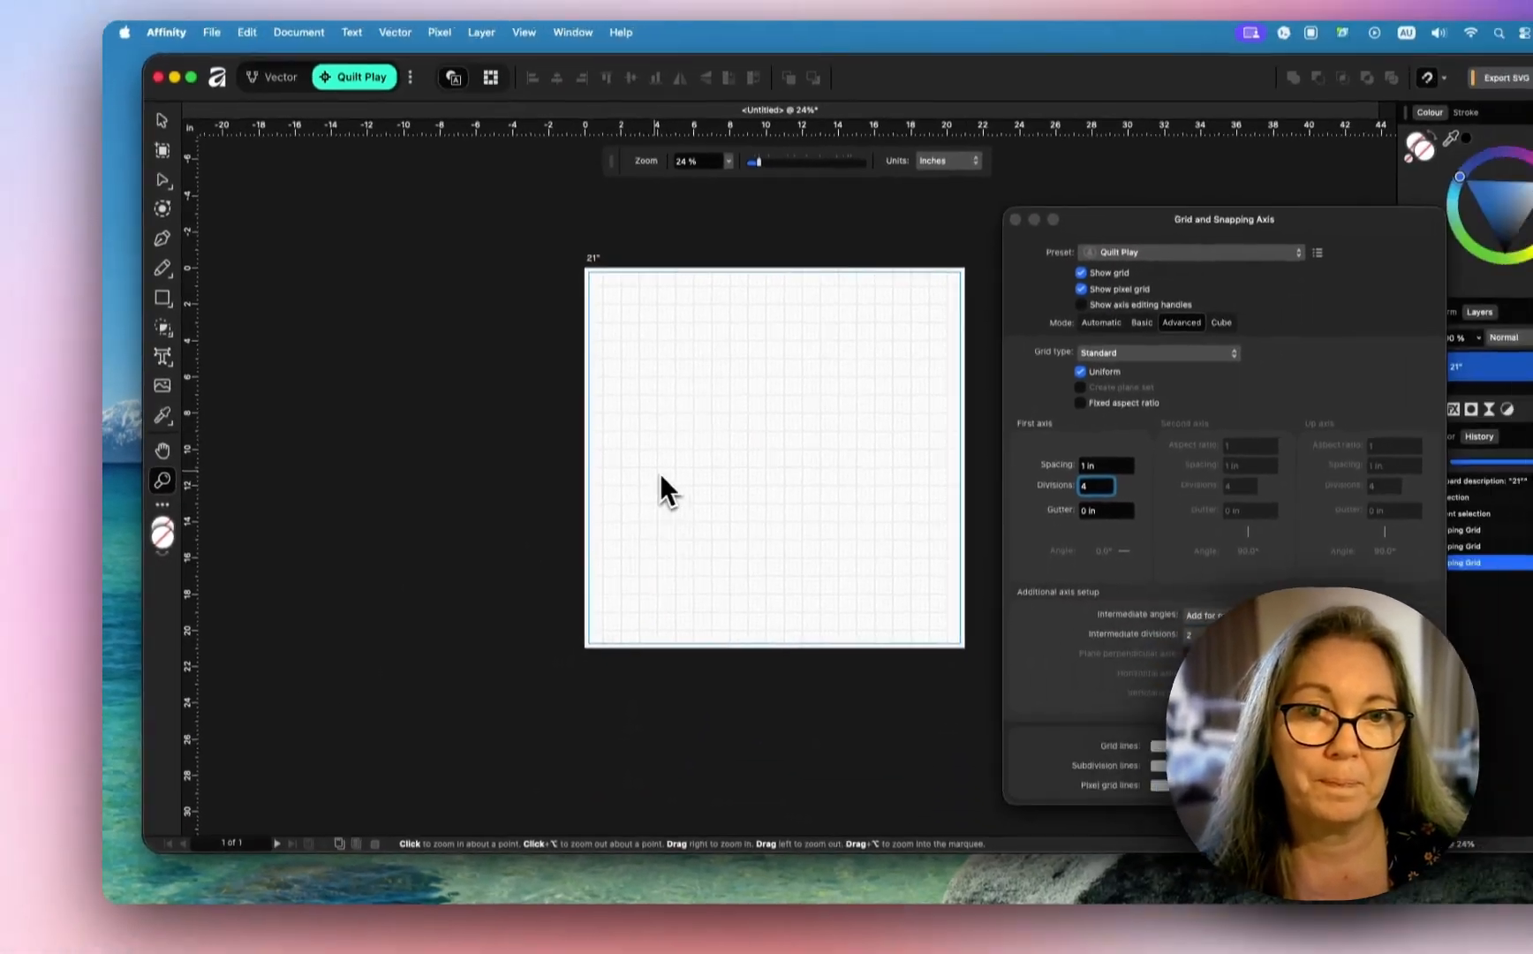
scroll(971, 473, up, 5)
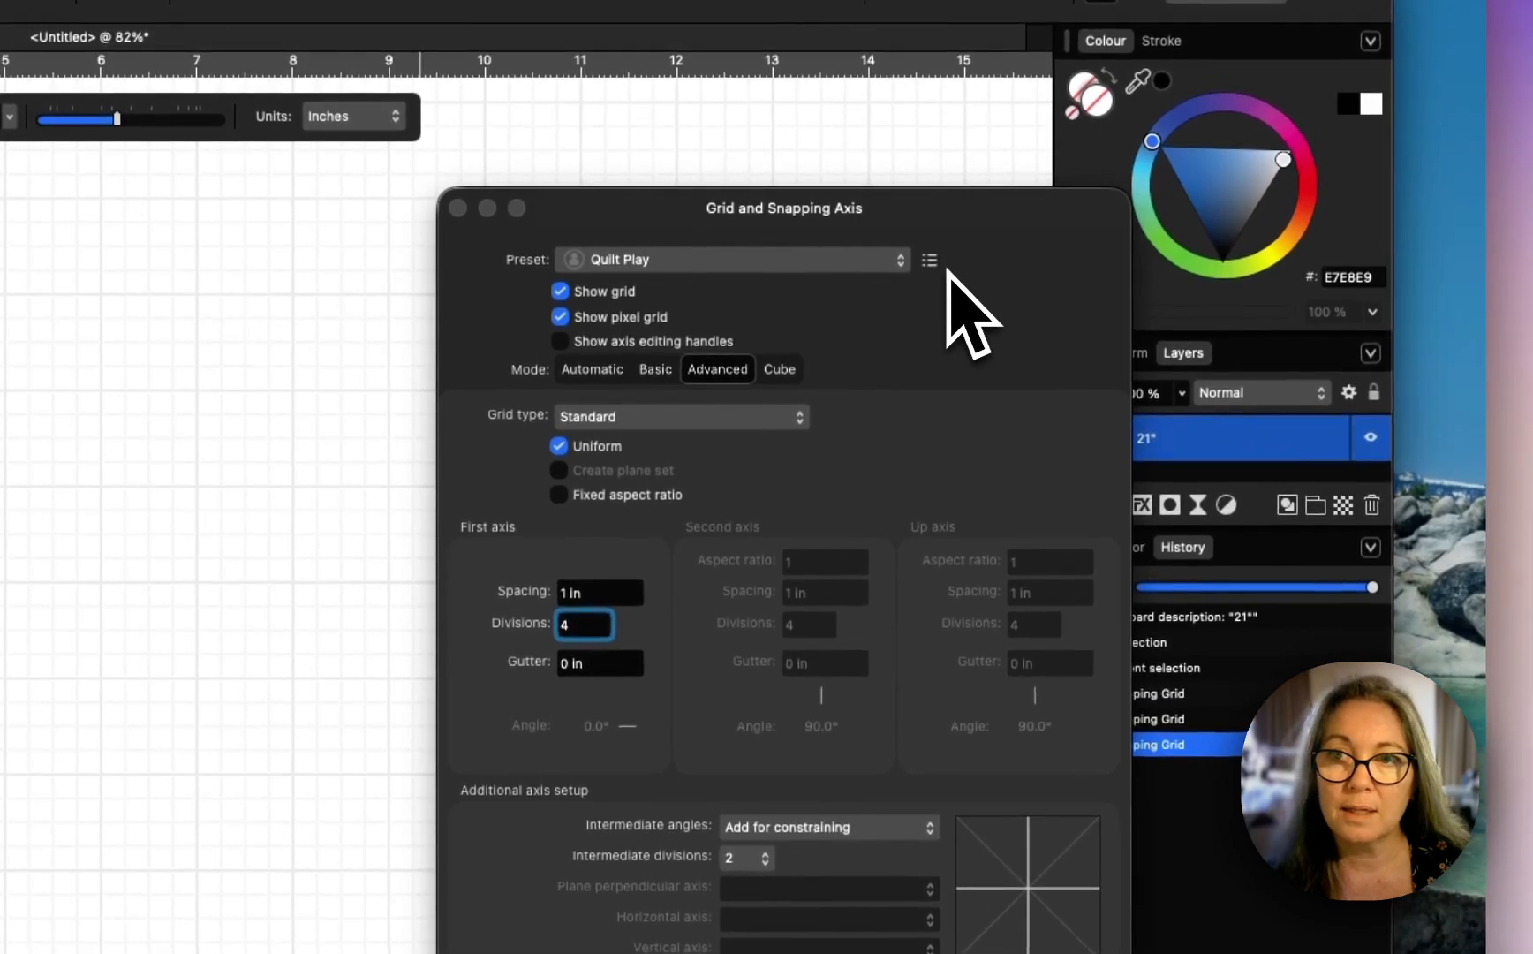
click(929, 260)
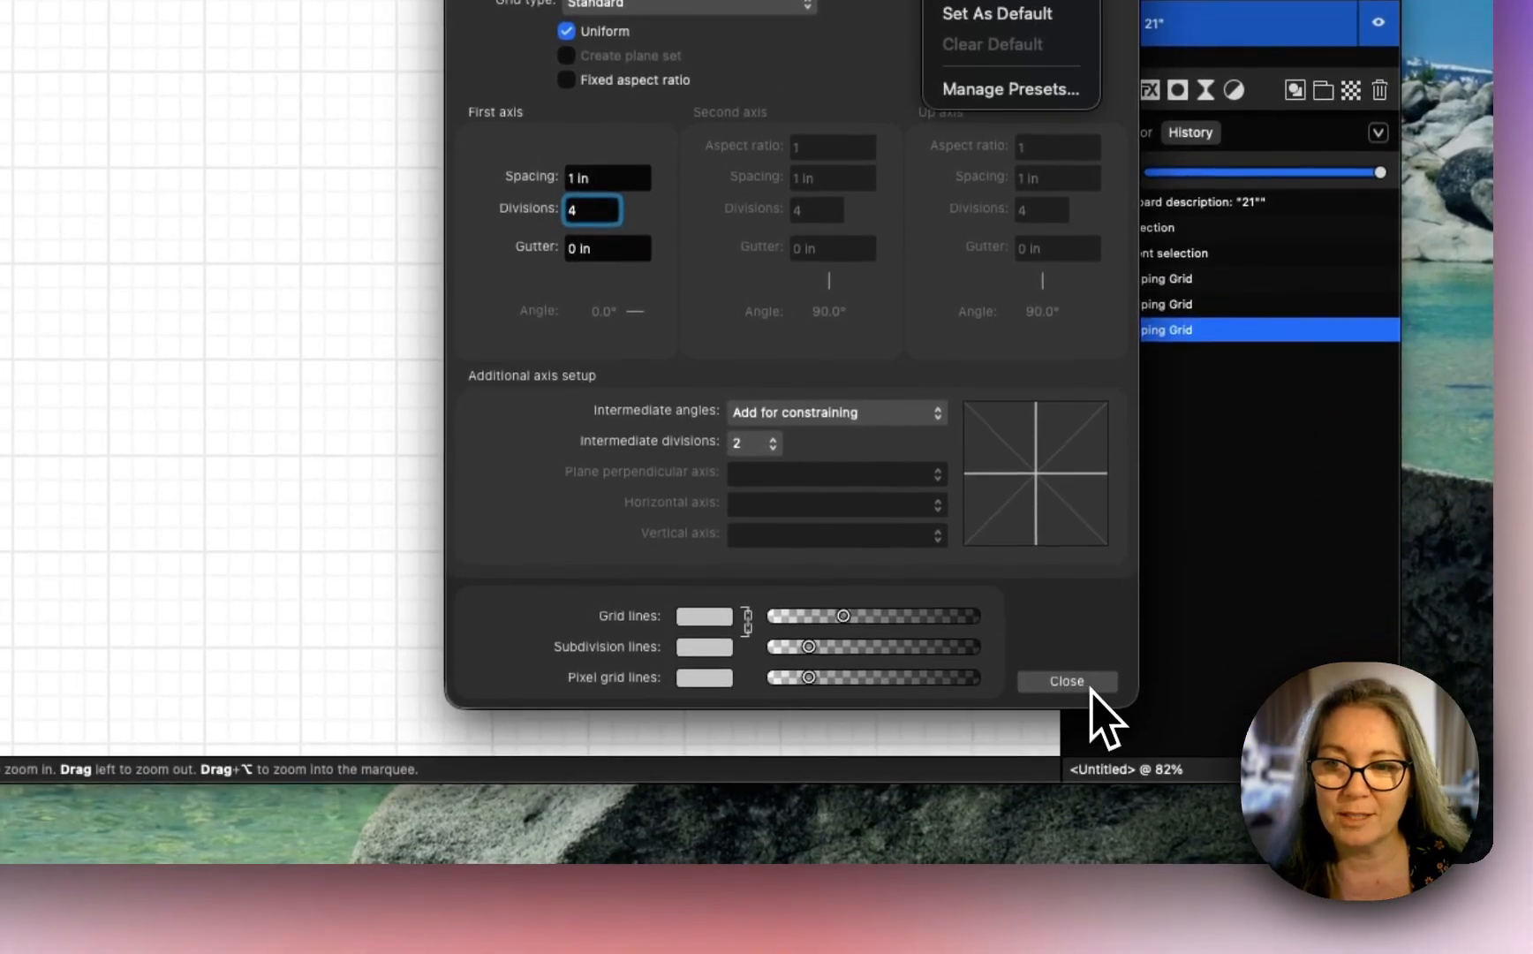
click(1090, 690)
click(1082, 682)
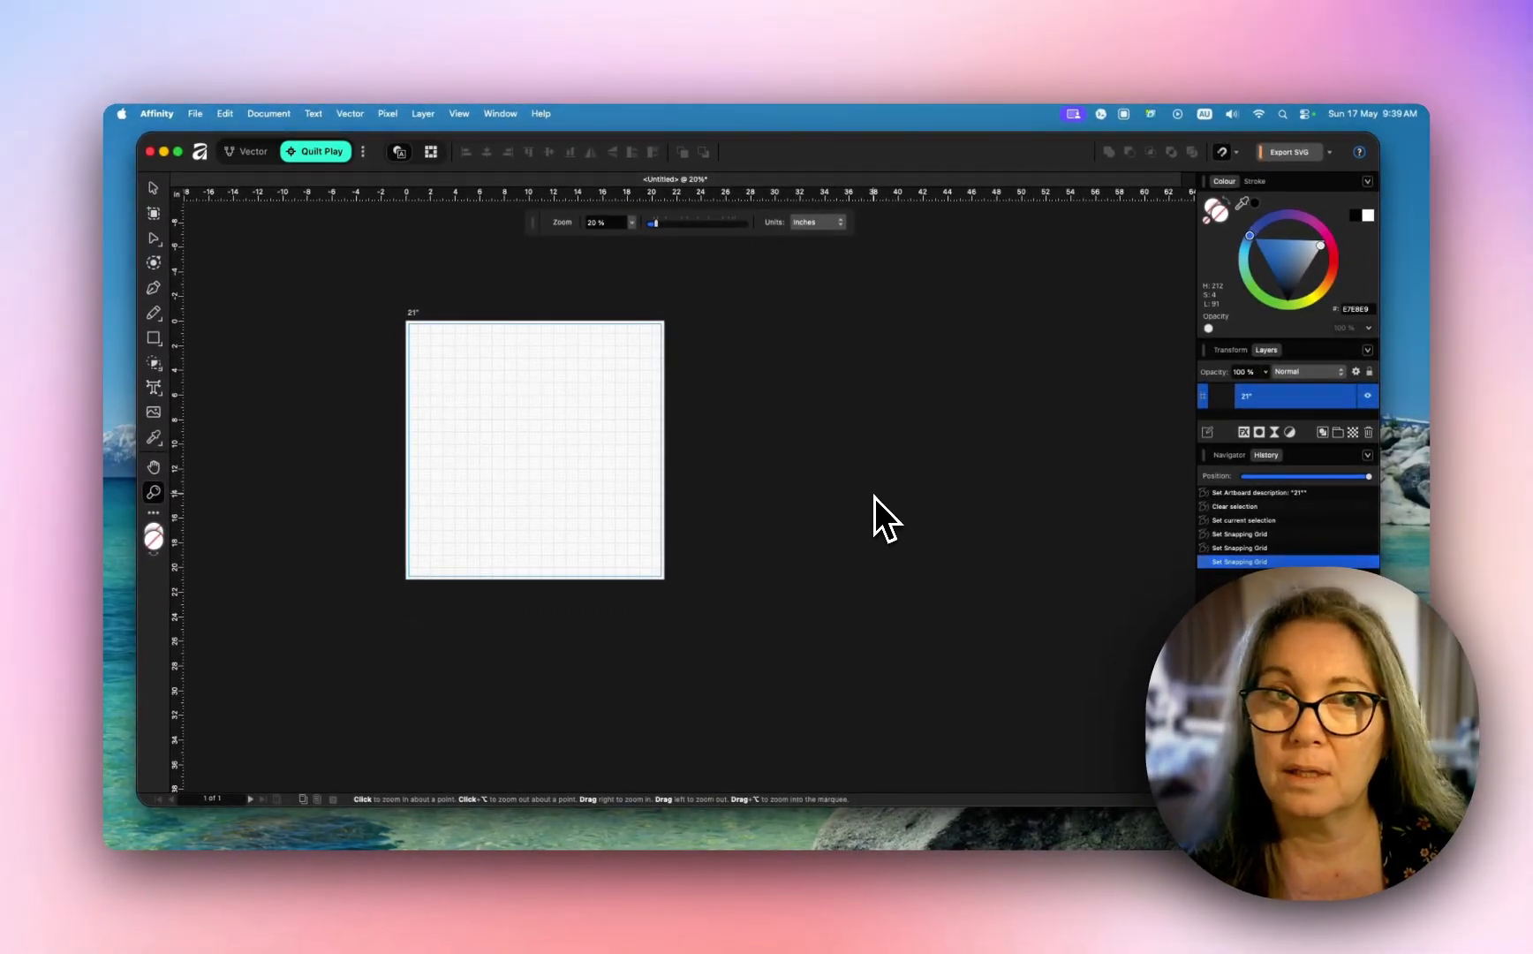
Step: Use the Artboard Tool to add a duplicate artboard directly to the right of the 21" artboard
drag(196, 216, 202, 218)
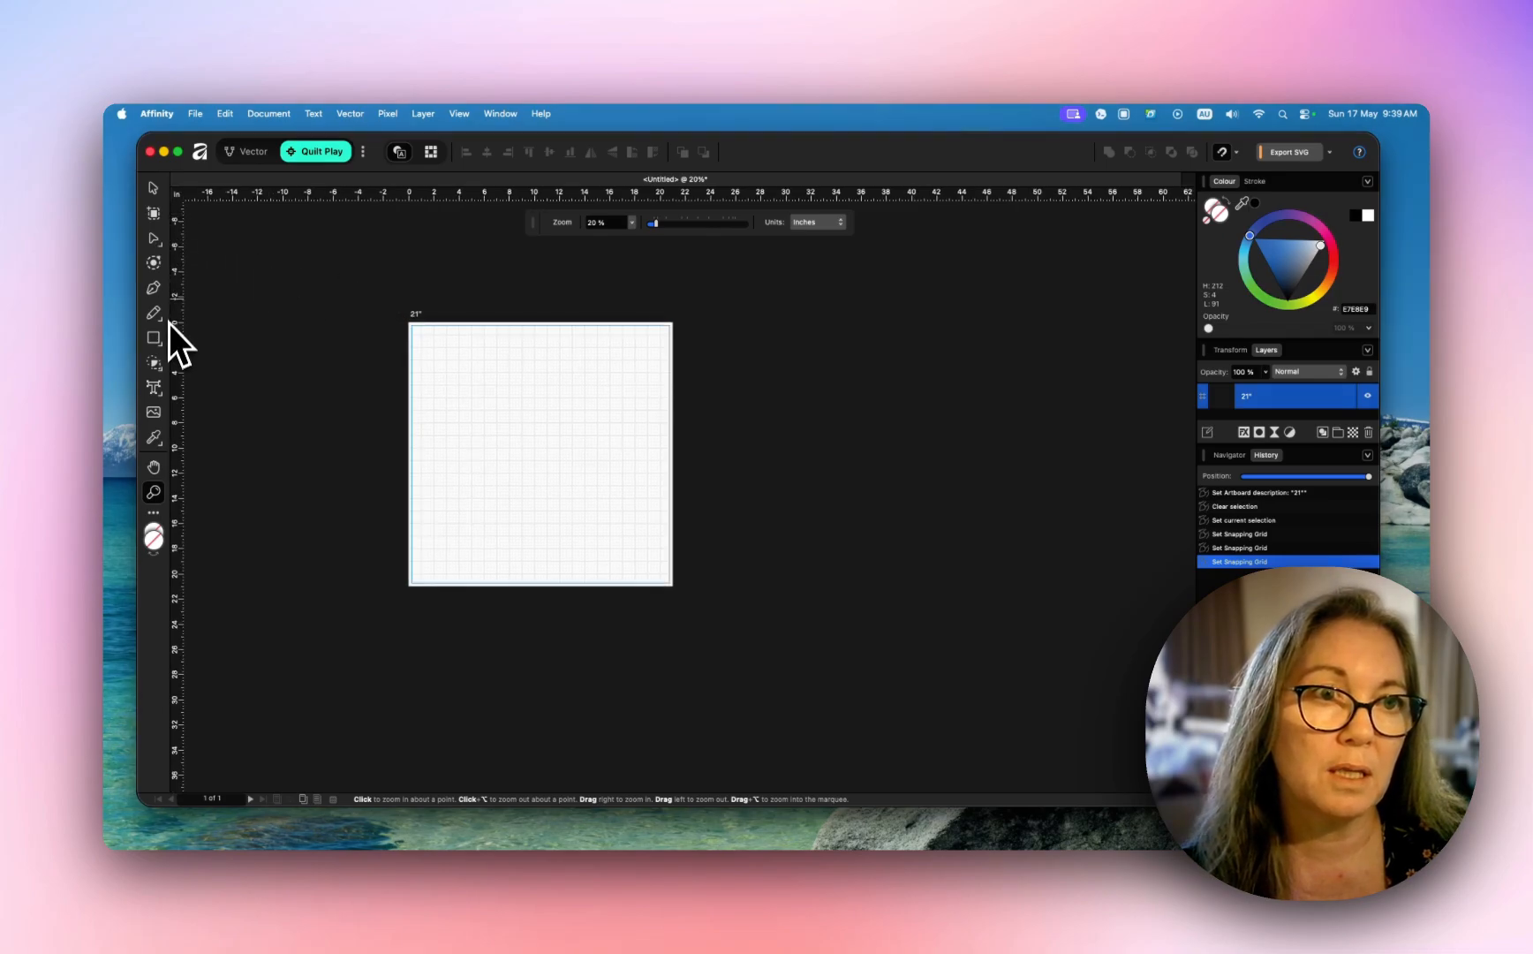
click(152, 213)
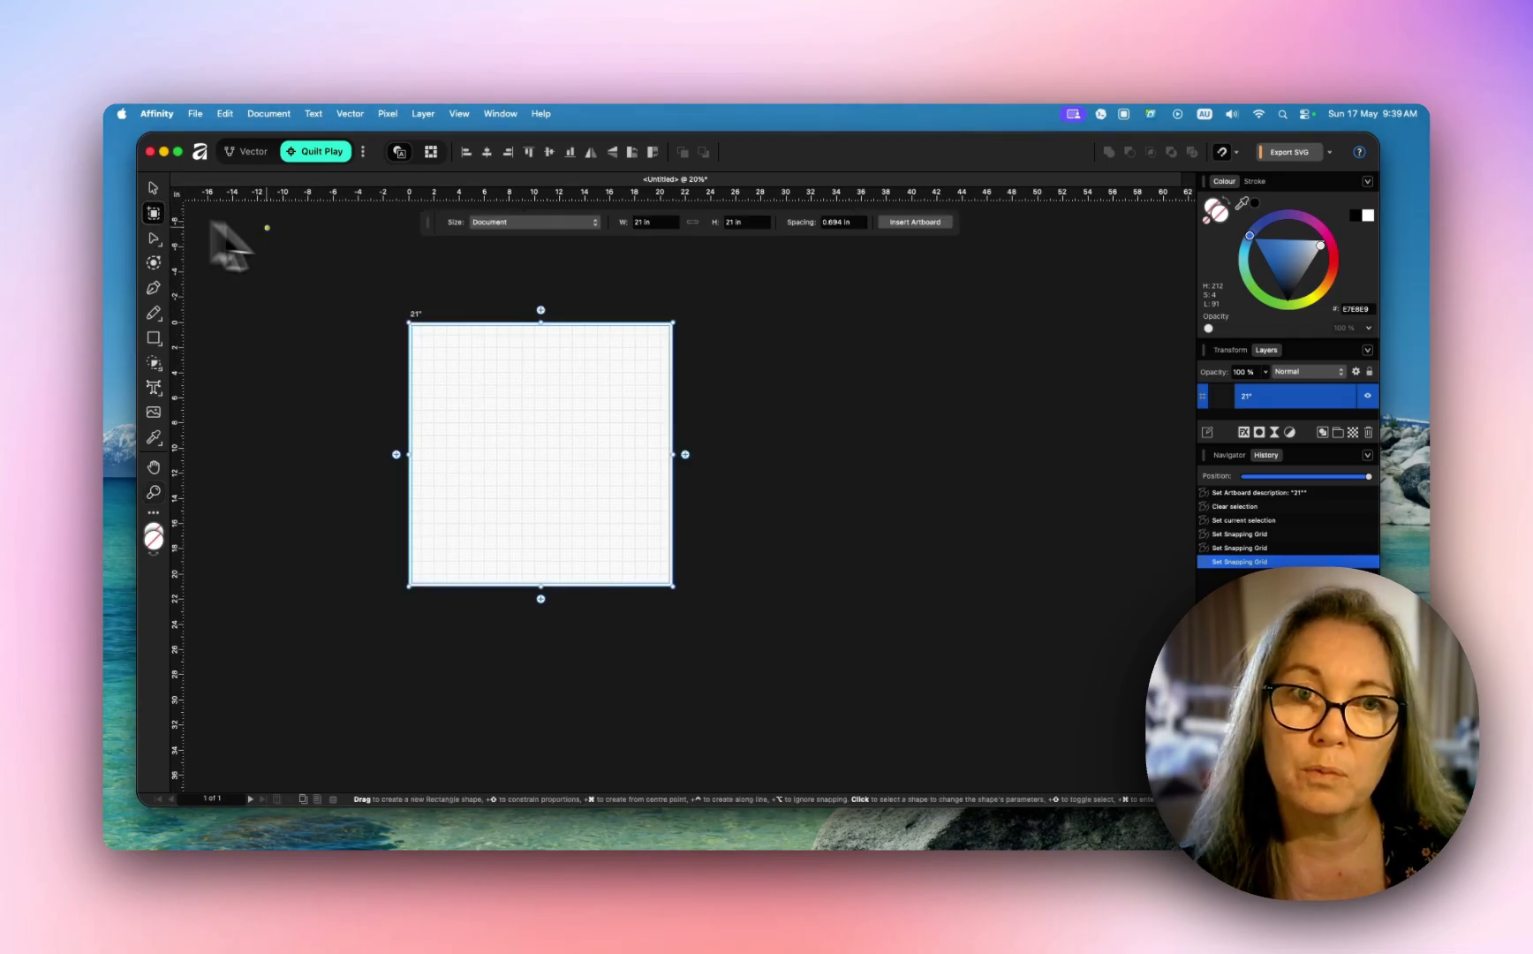
click(686, 454)
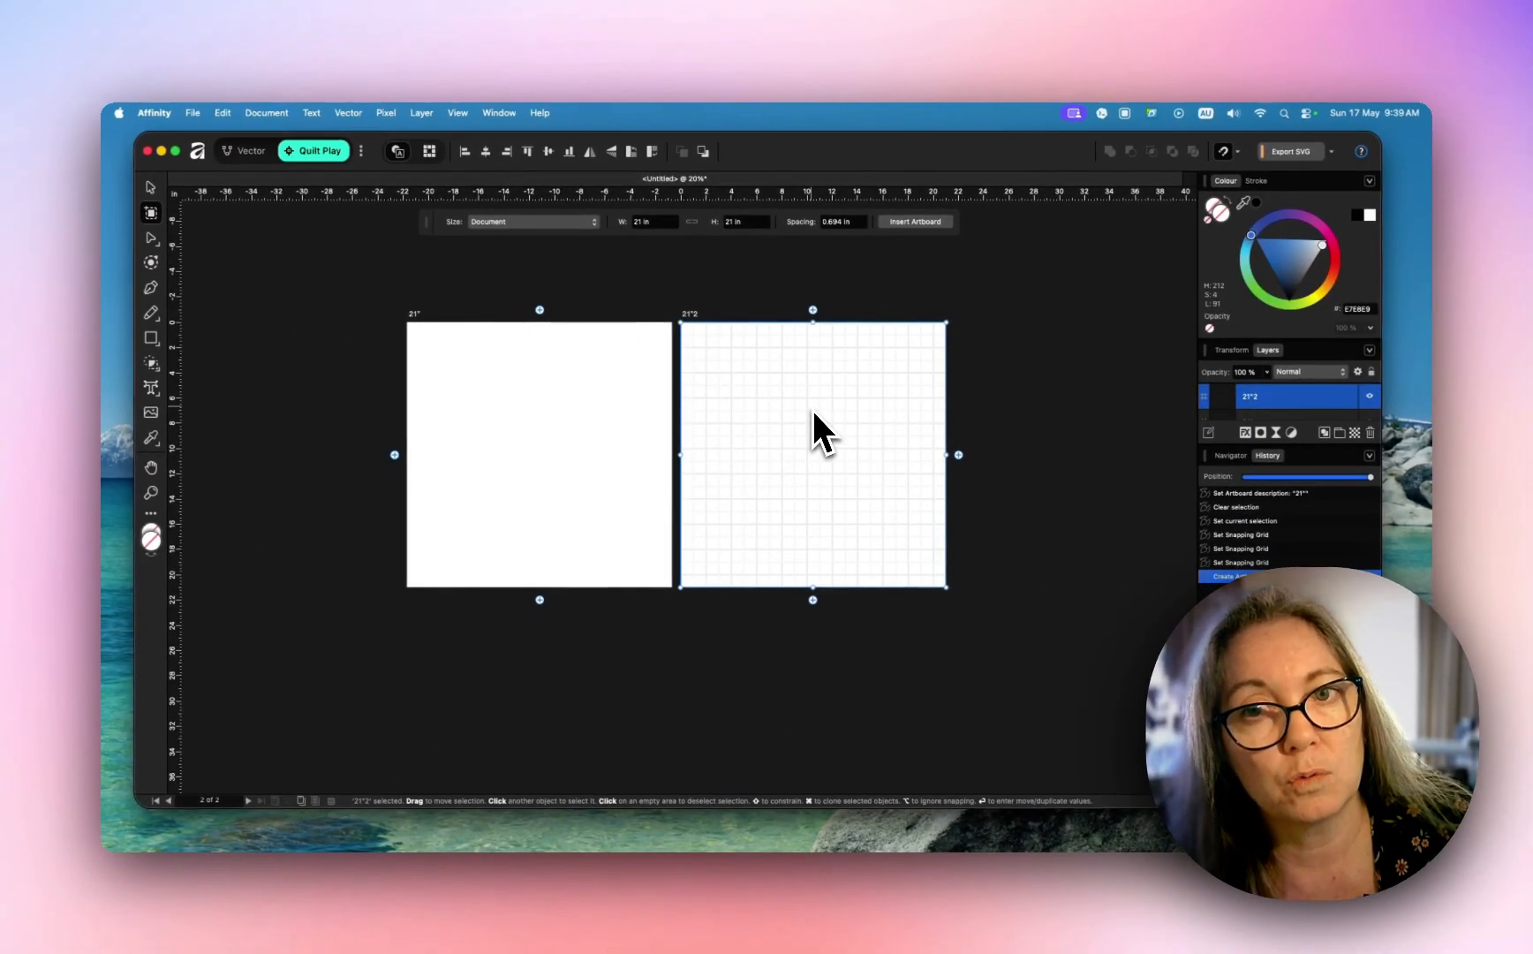
scroll(769, 396, right, 5)
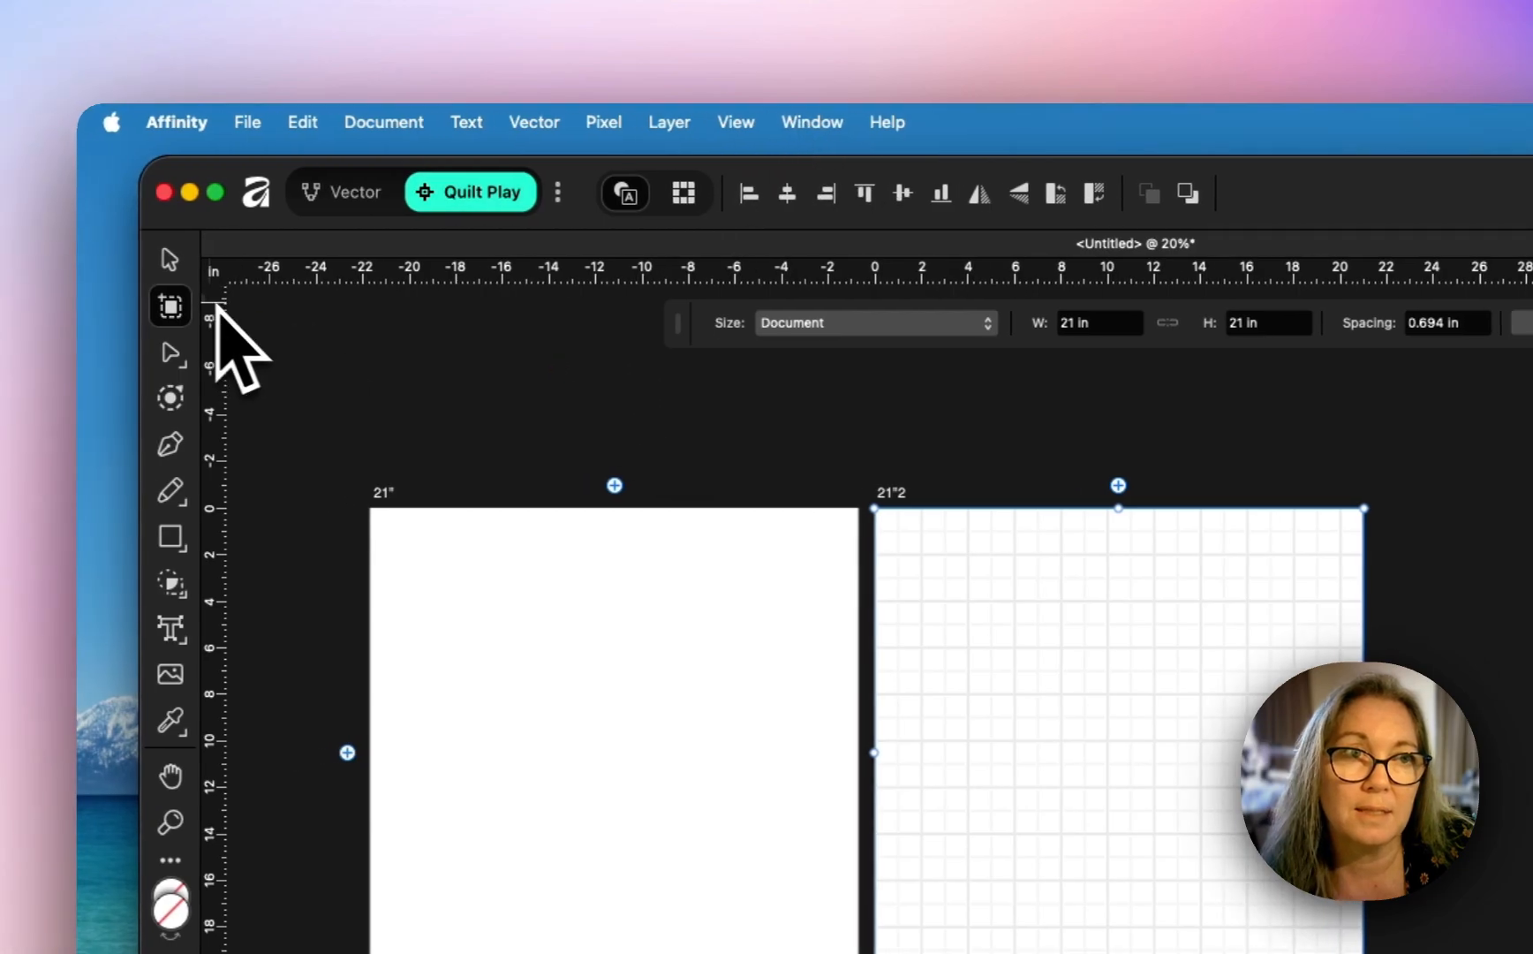
Step: Apply the Quilt Play grid preset to the new second artboard and close the grid settings
click(170, 259)
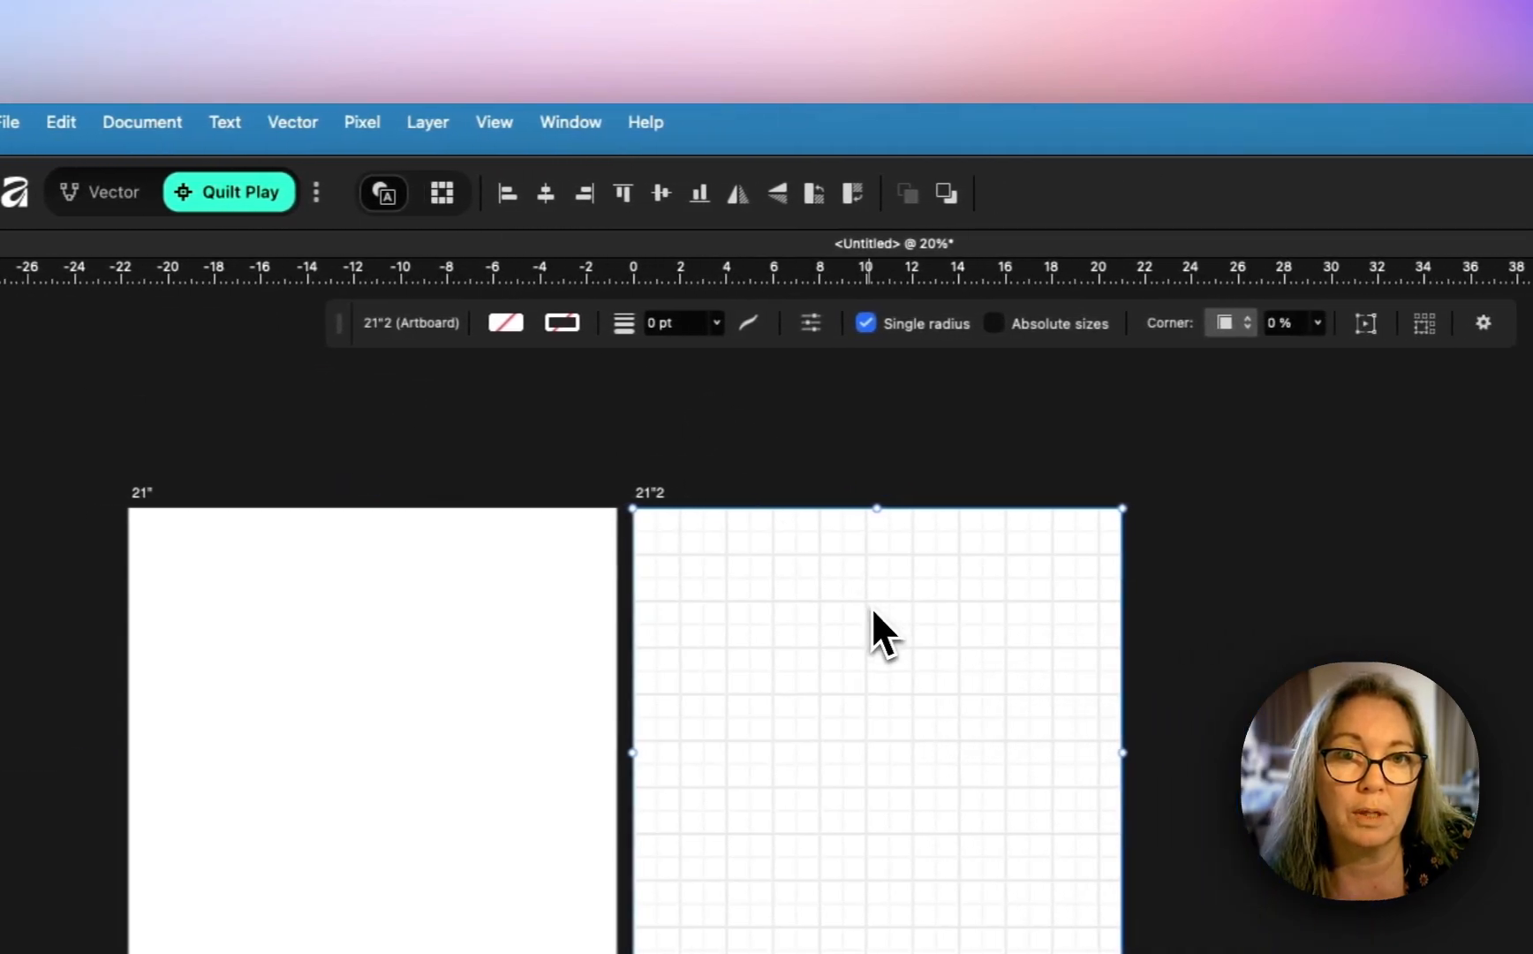
click(565, 123)
mouse_move(499, 129)
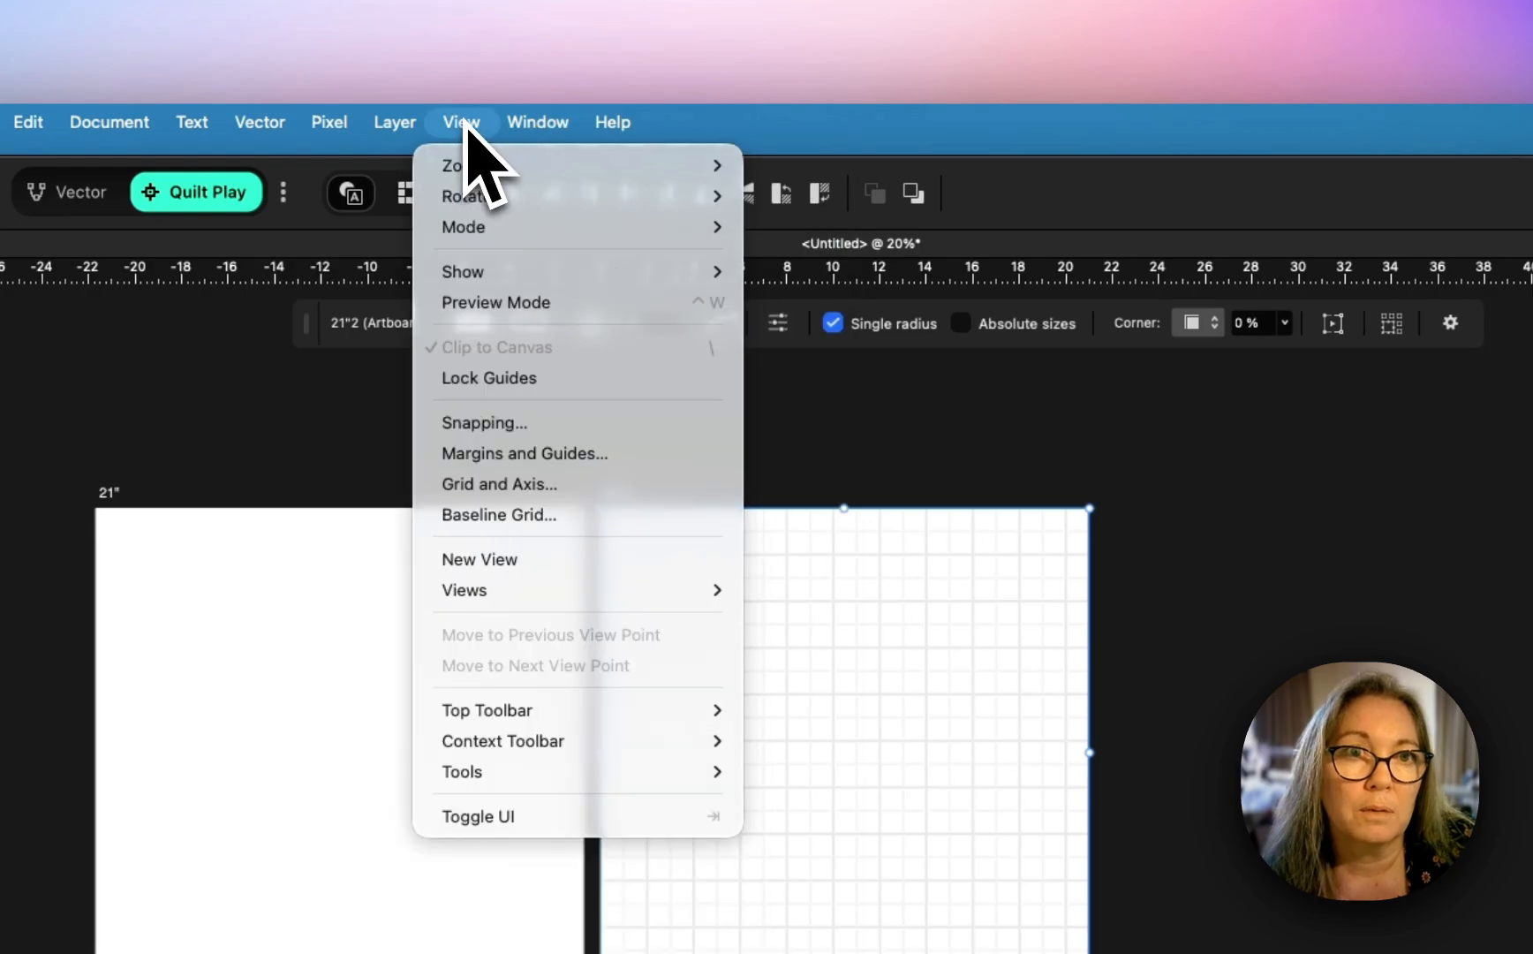
click(565, 485)
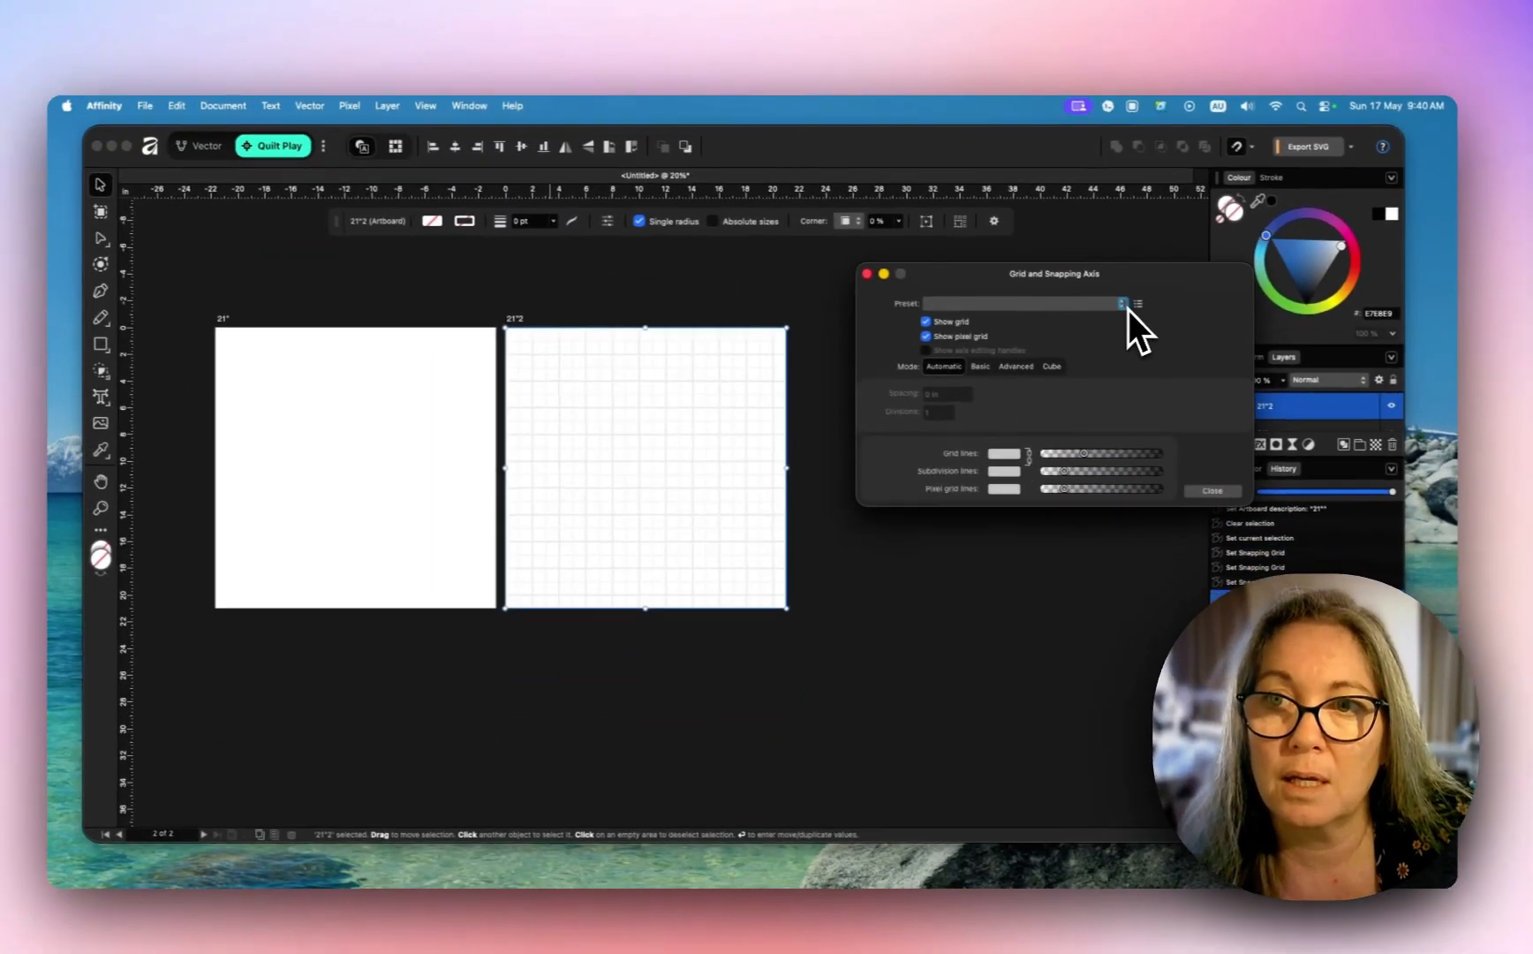
click(1174, 354)
click(1143, 362)
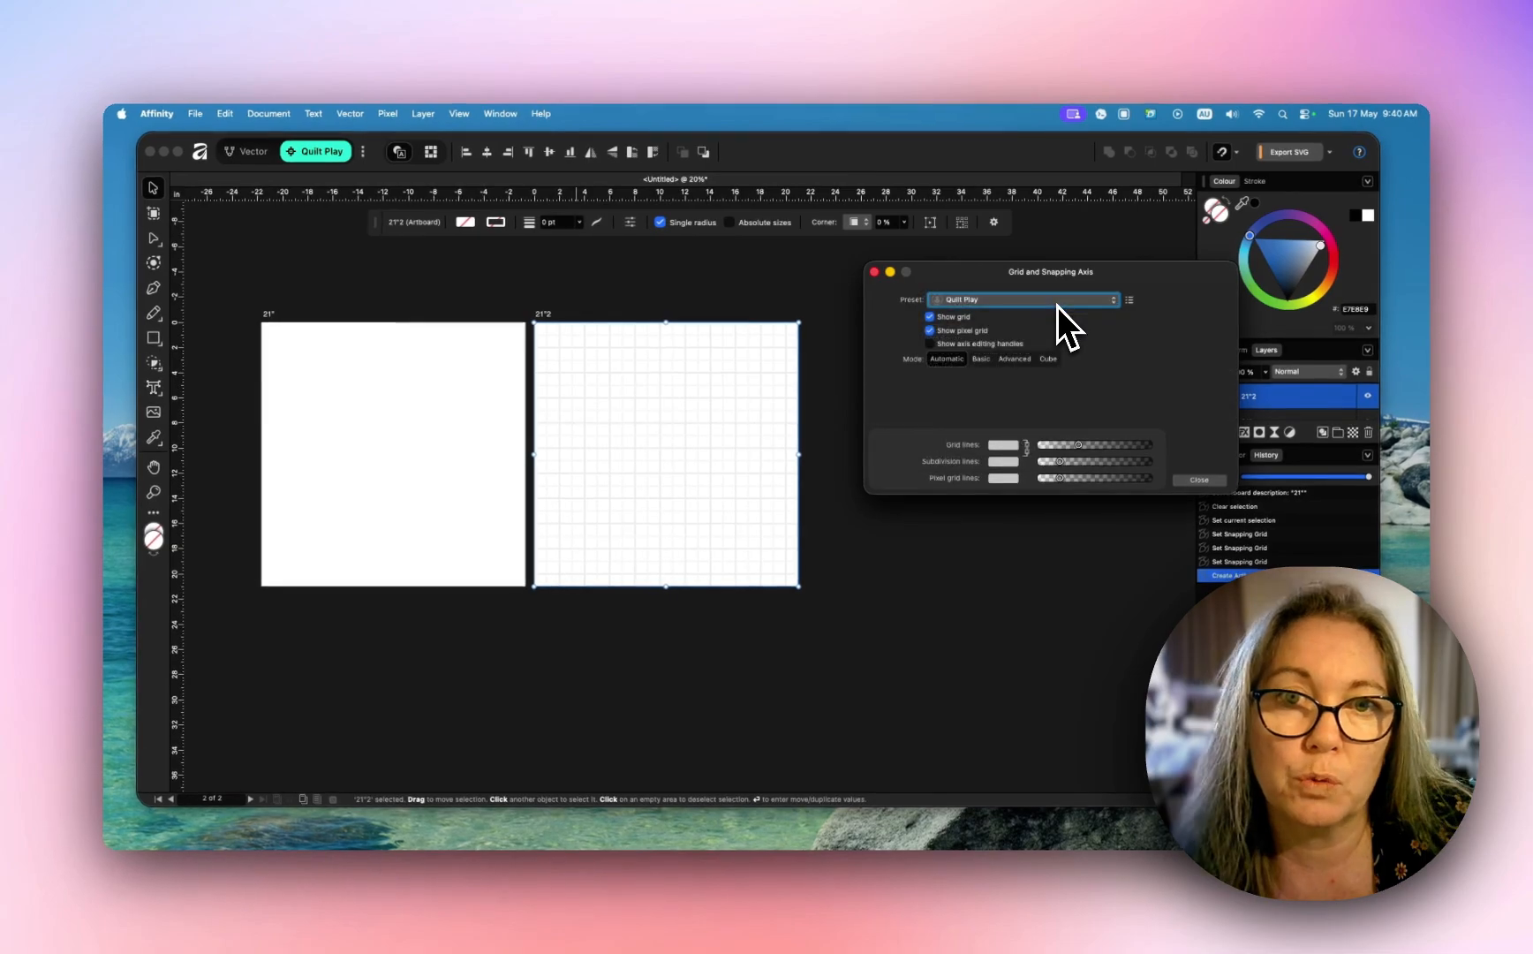
key(Escape)
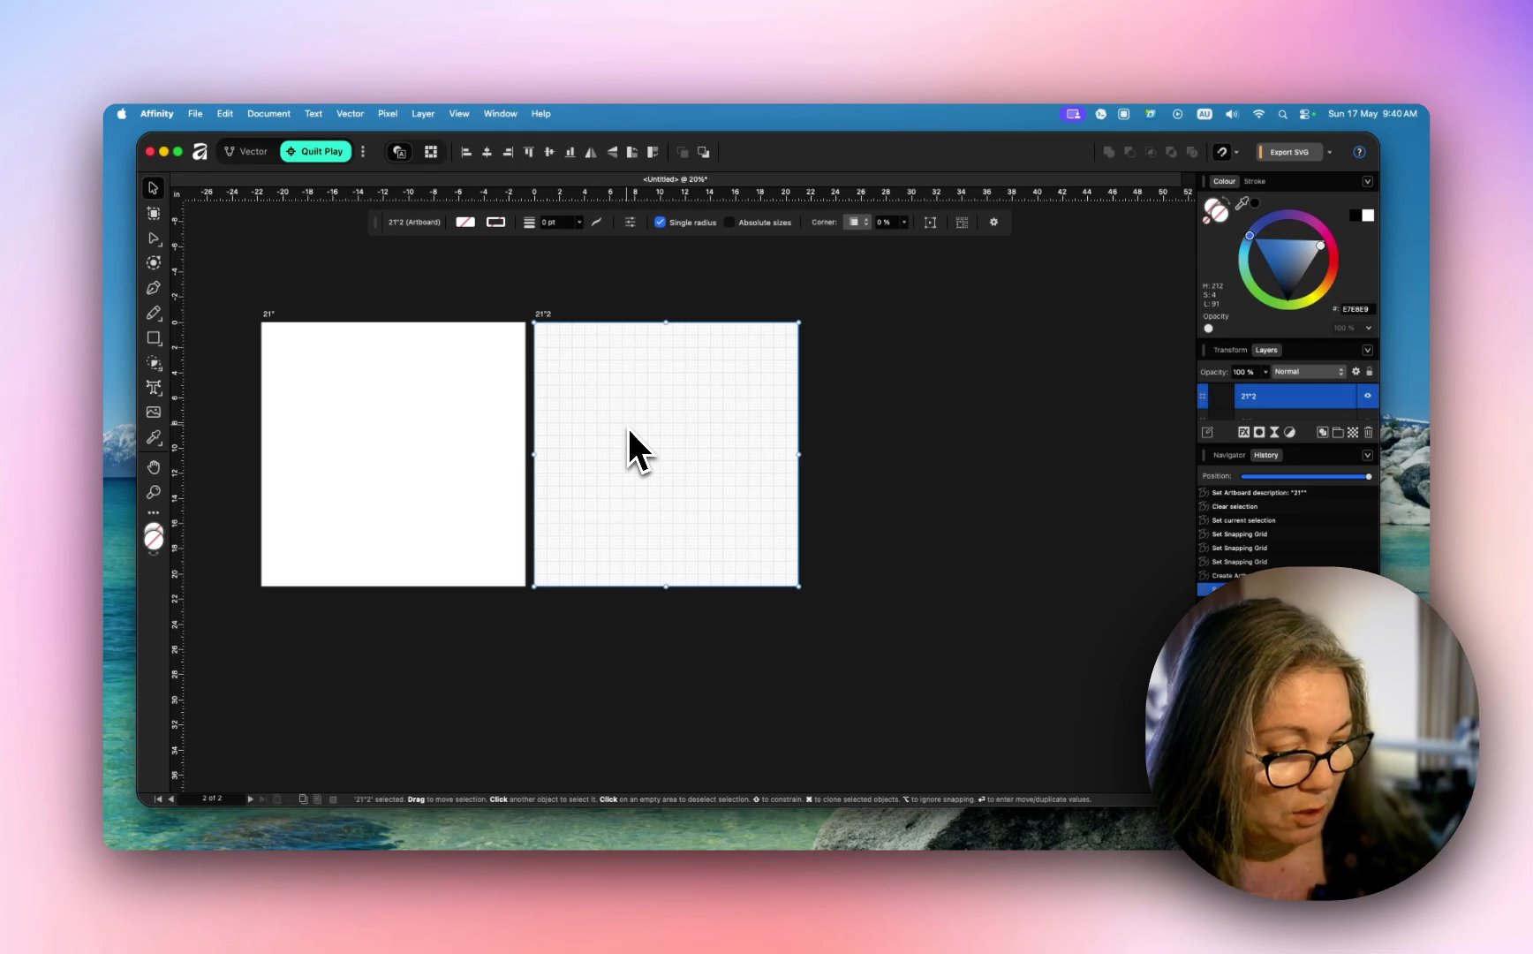
Step: Copy the second artboard with its grid to its right, and add another artboard below the middle one
drag(627, 428, 947, 451)
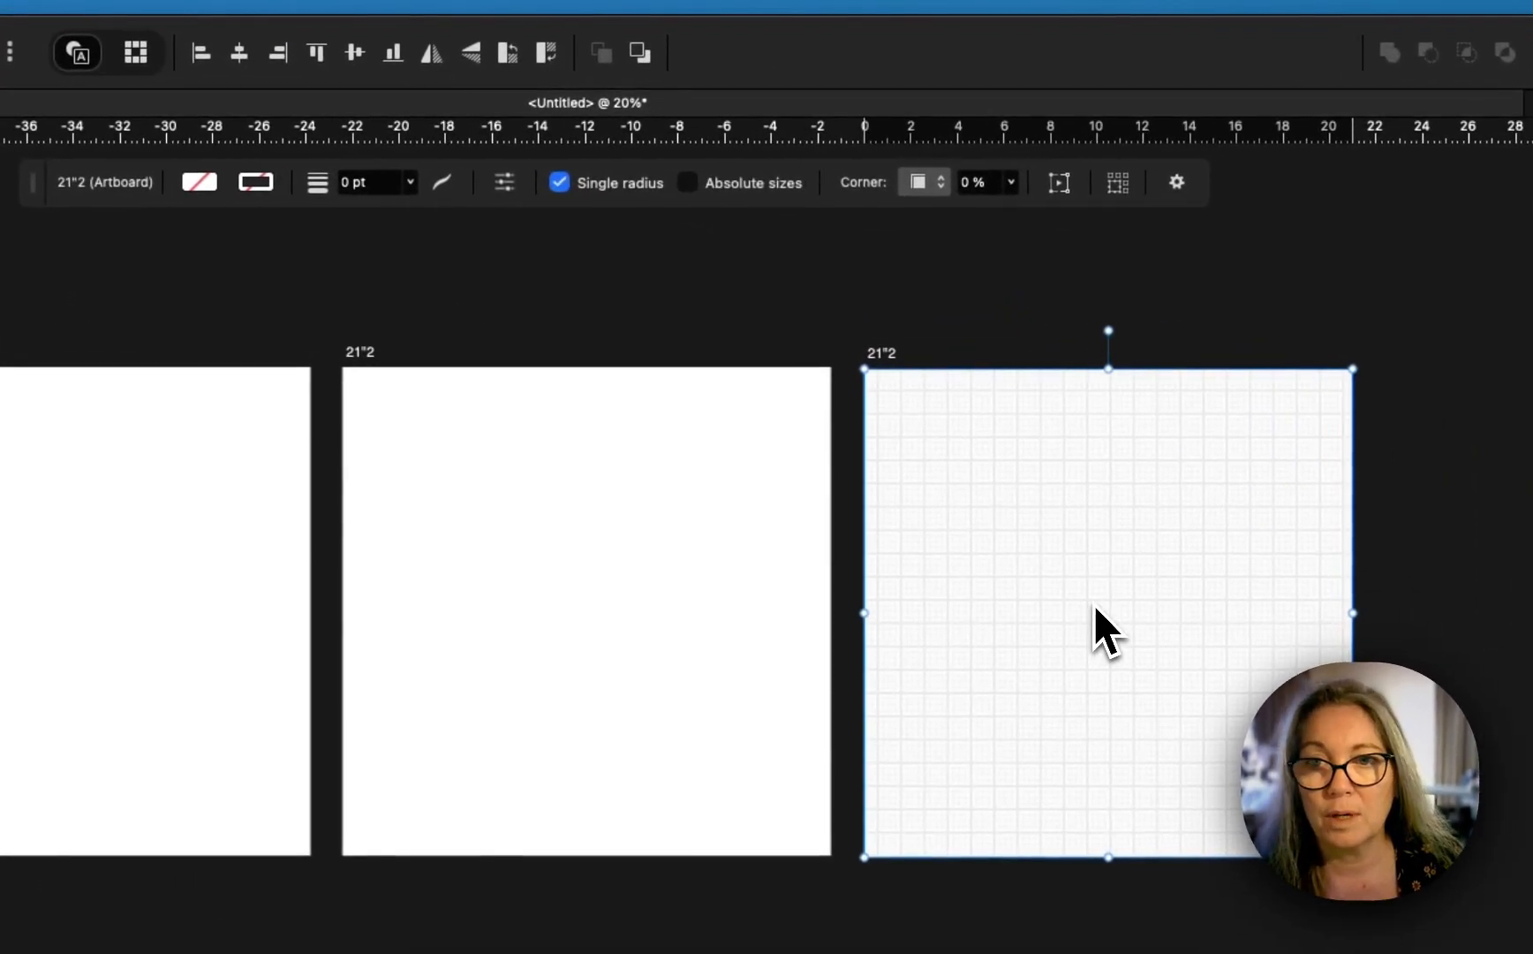
drag(1095, 607, 1095, 609)
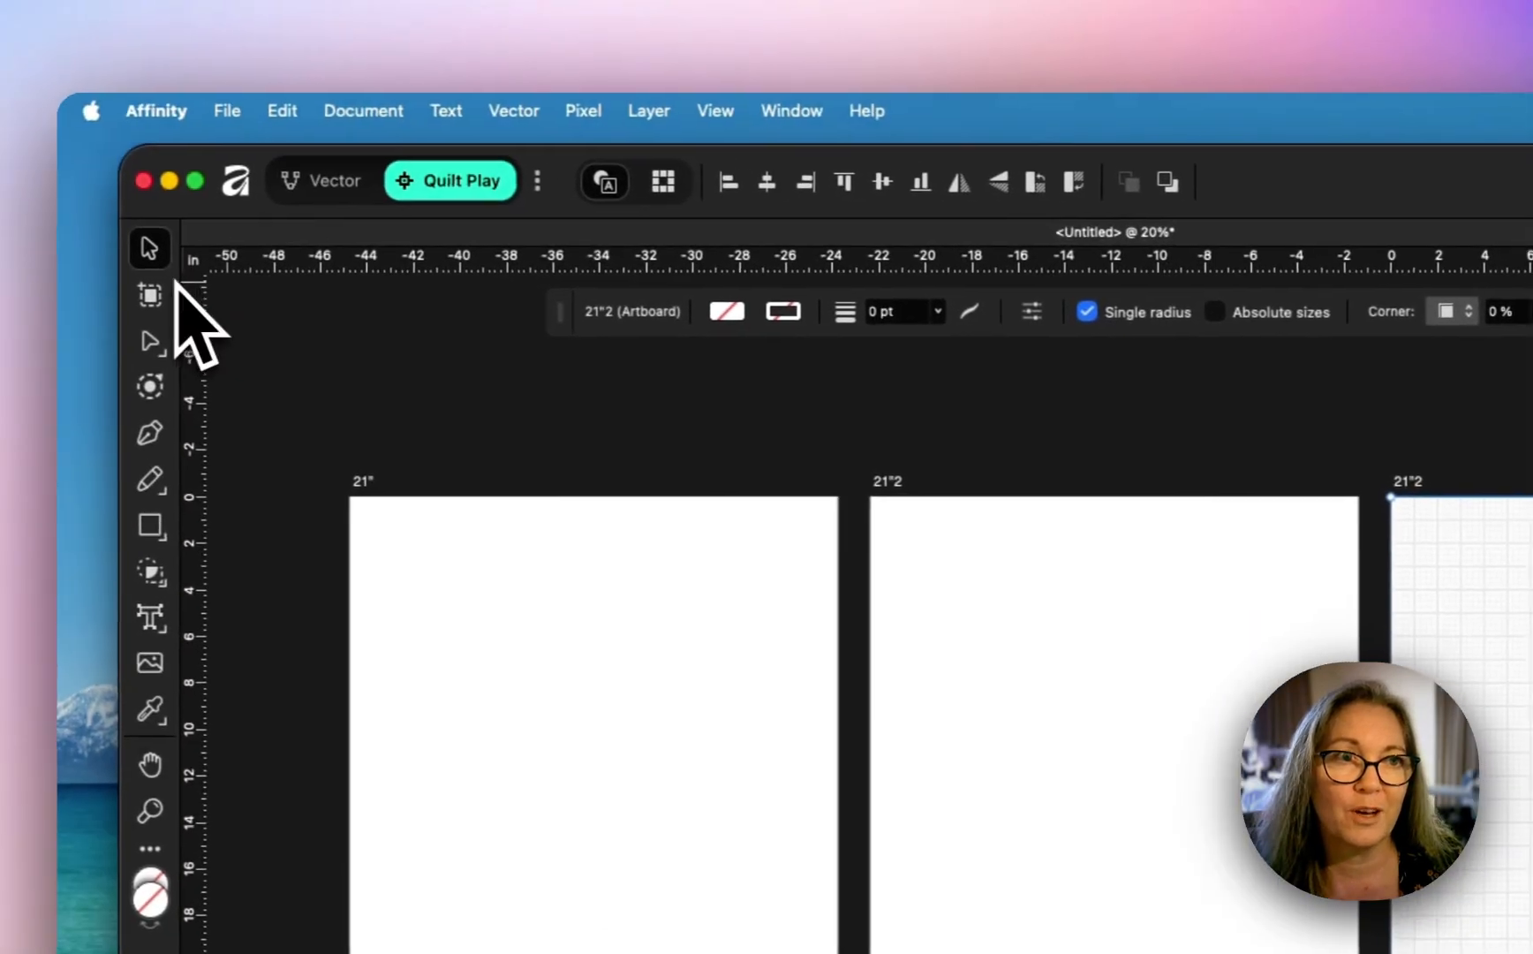
click(191, 304)
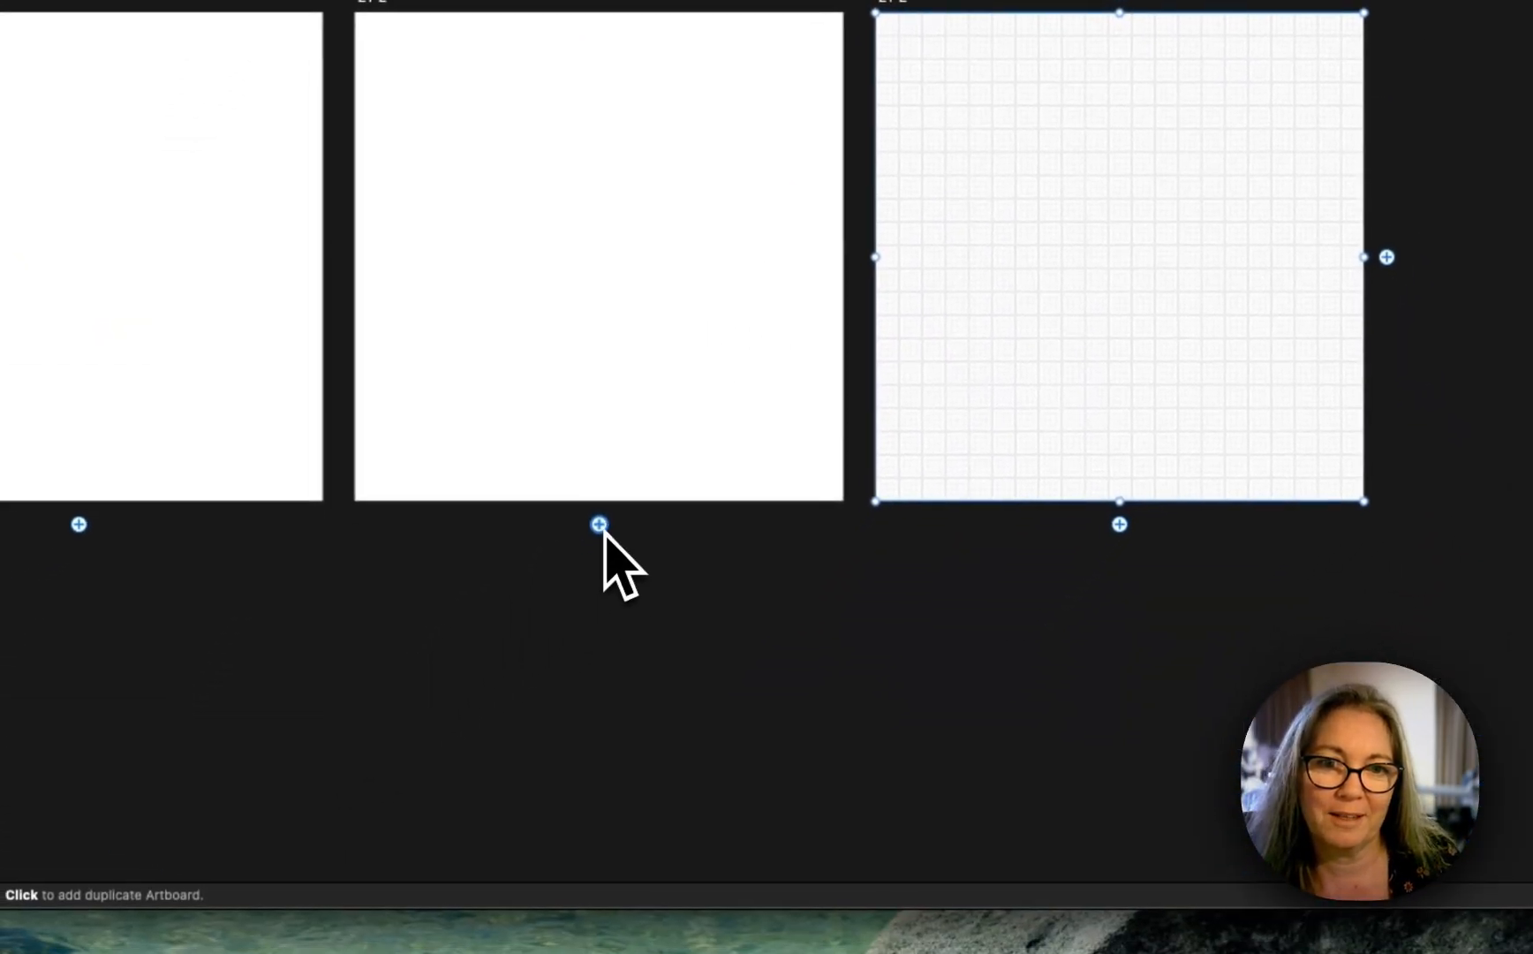
click(536, 792)
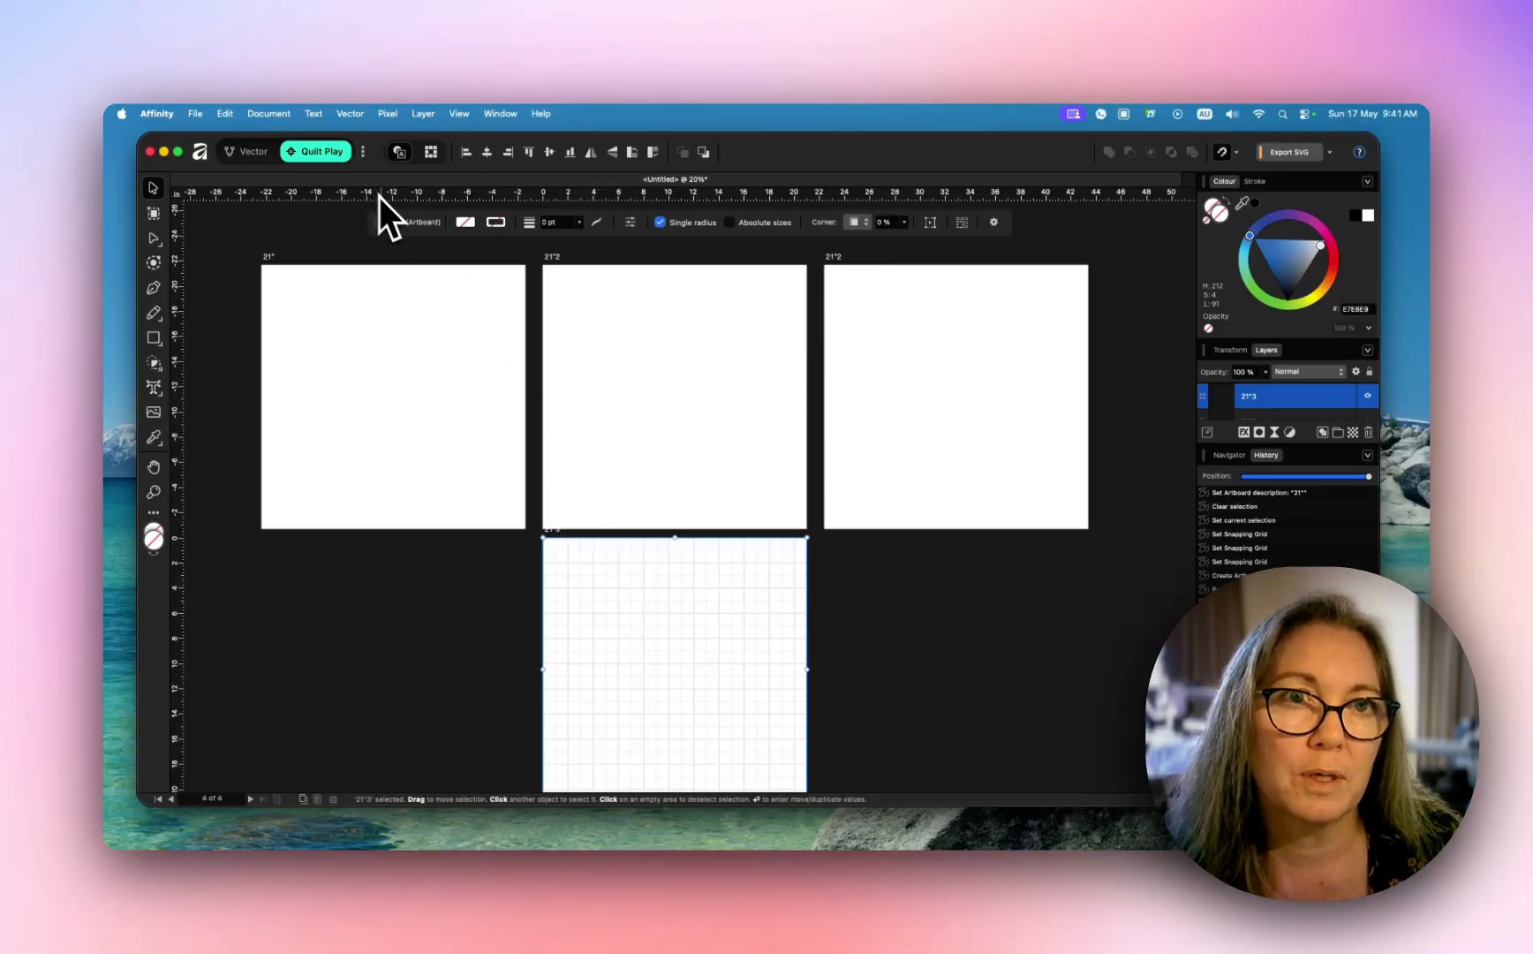
Step: Apply the Quilt Play grid preset to the artboard below the middle one, close the grid settings, and deselect it
click(461, 114)
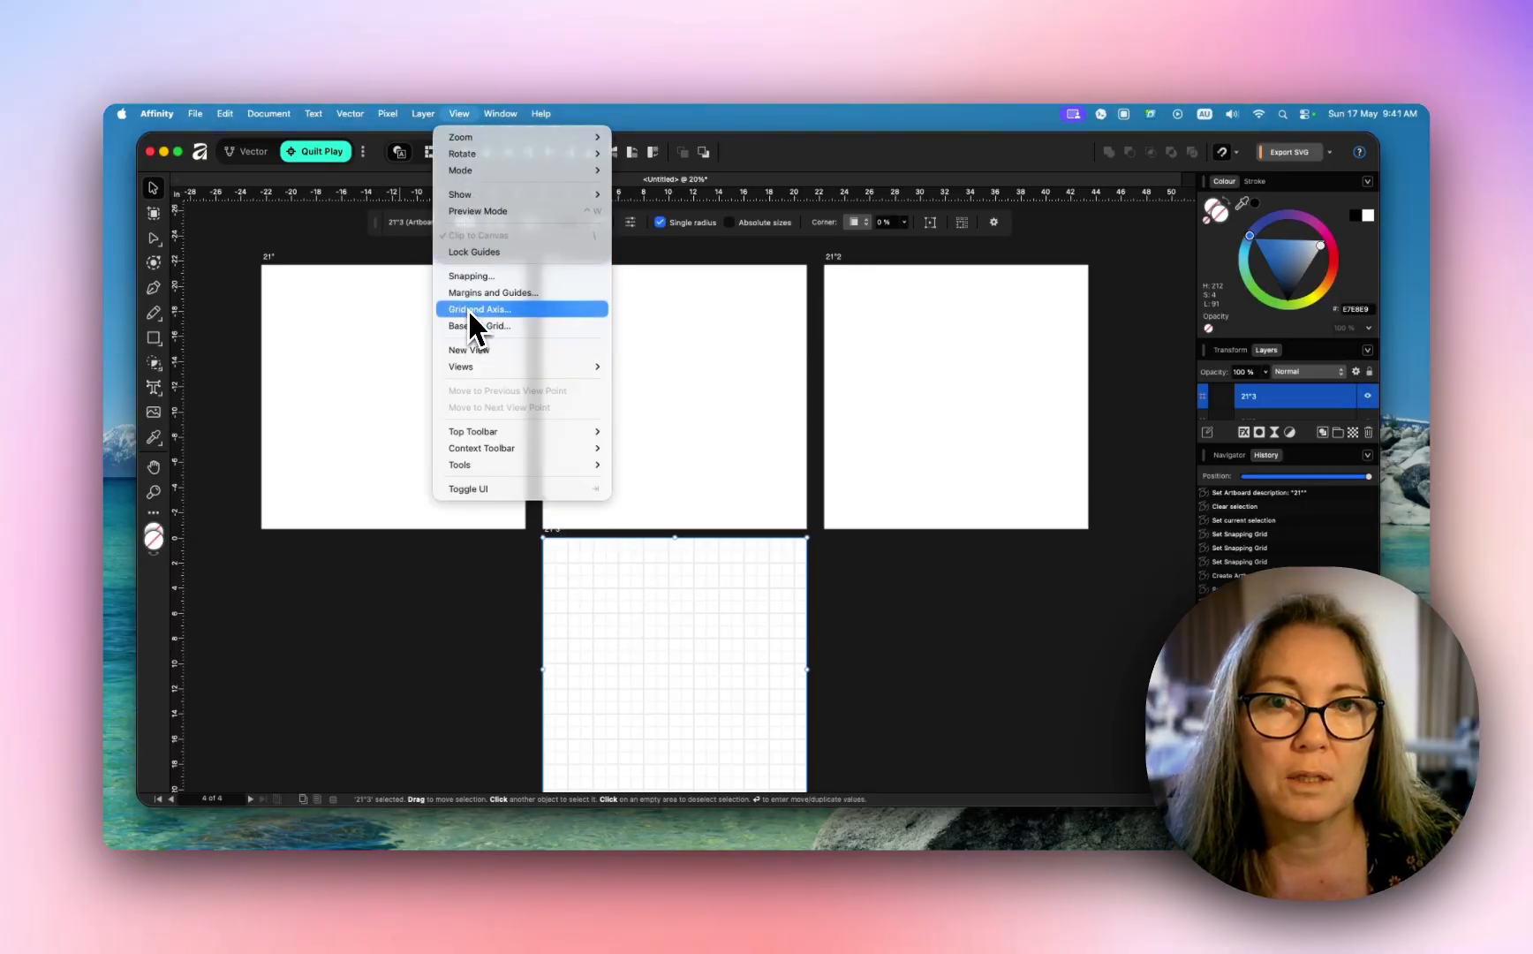
click(467, 308)
click(1129, 300)
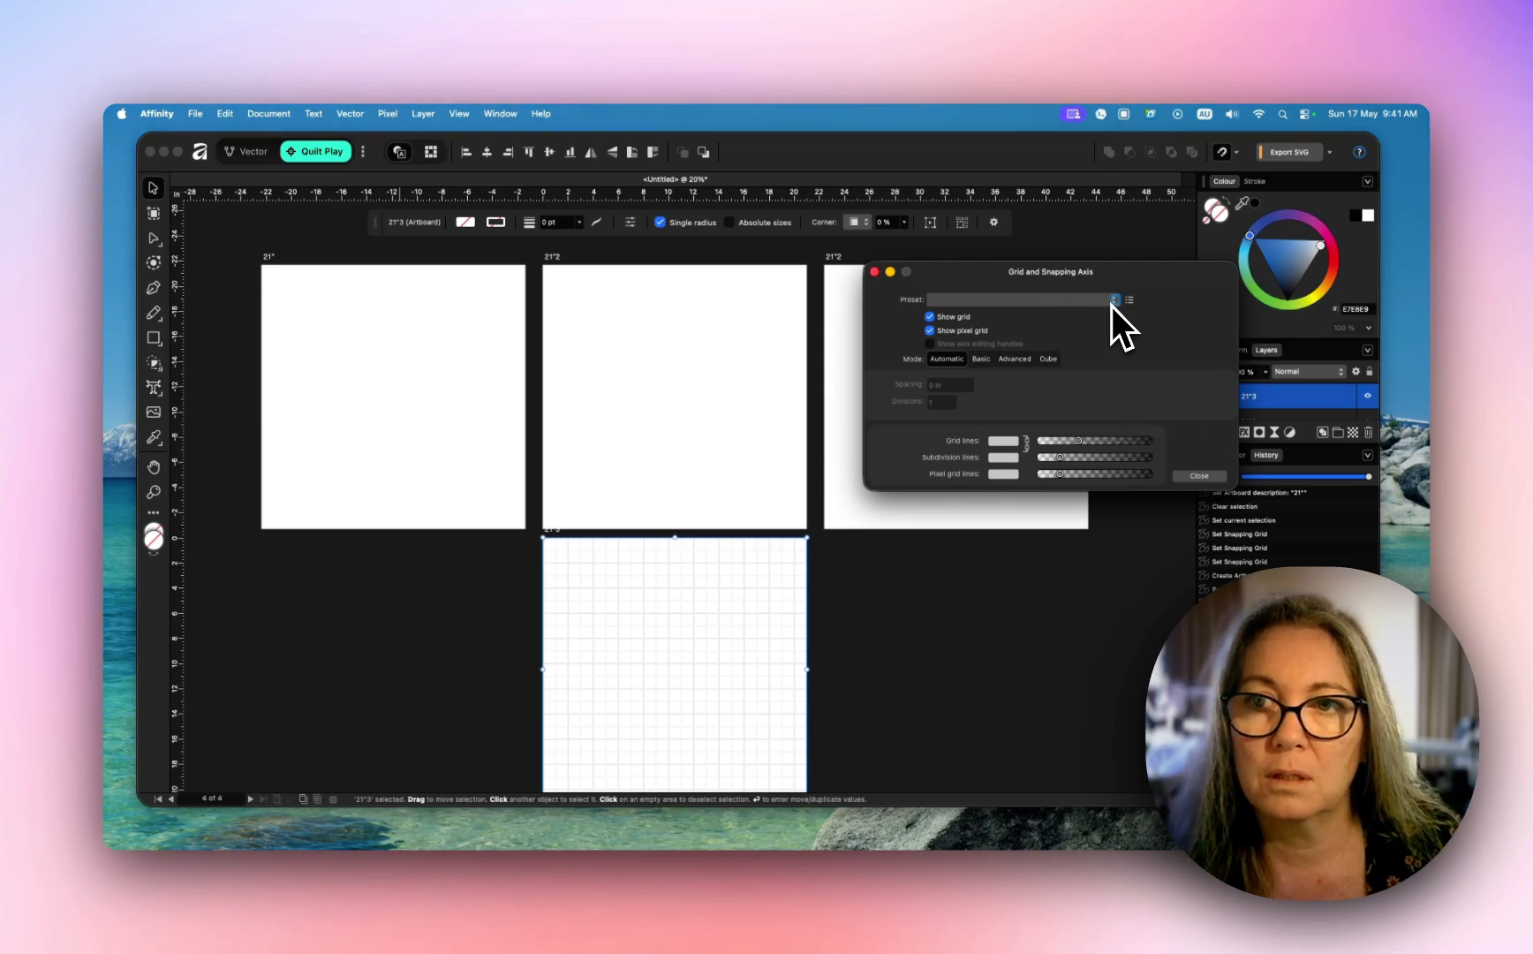
click(1112, 304)
click(1016, 312)
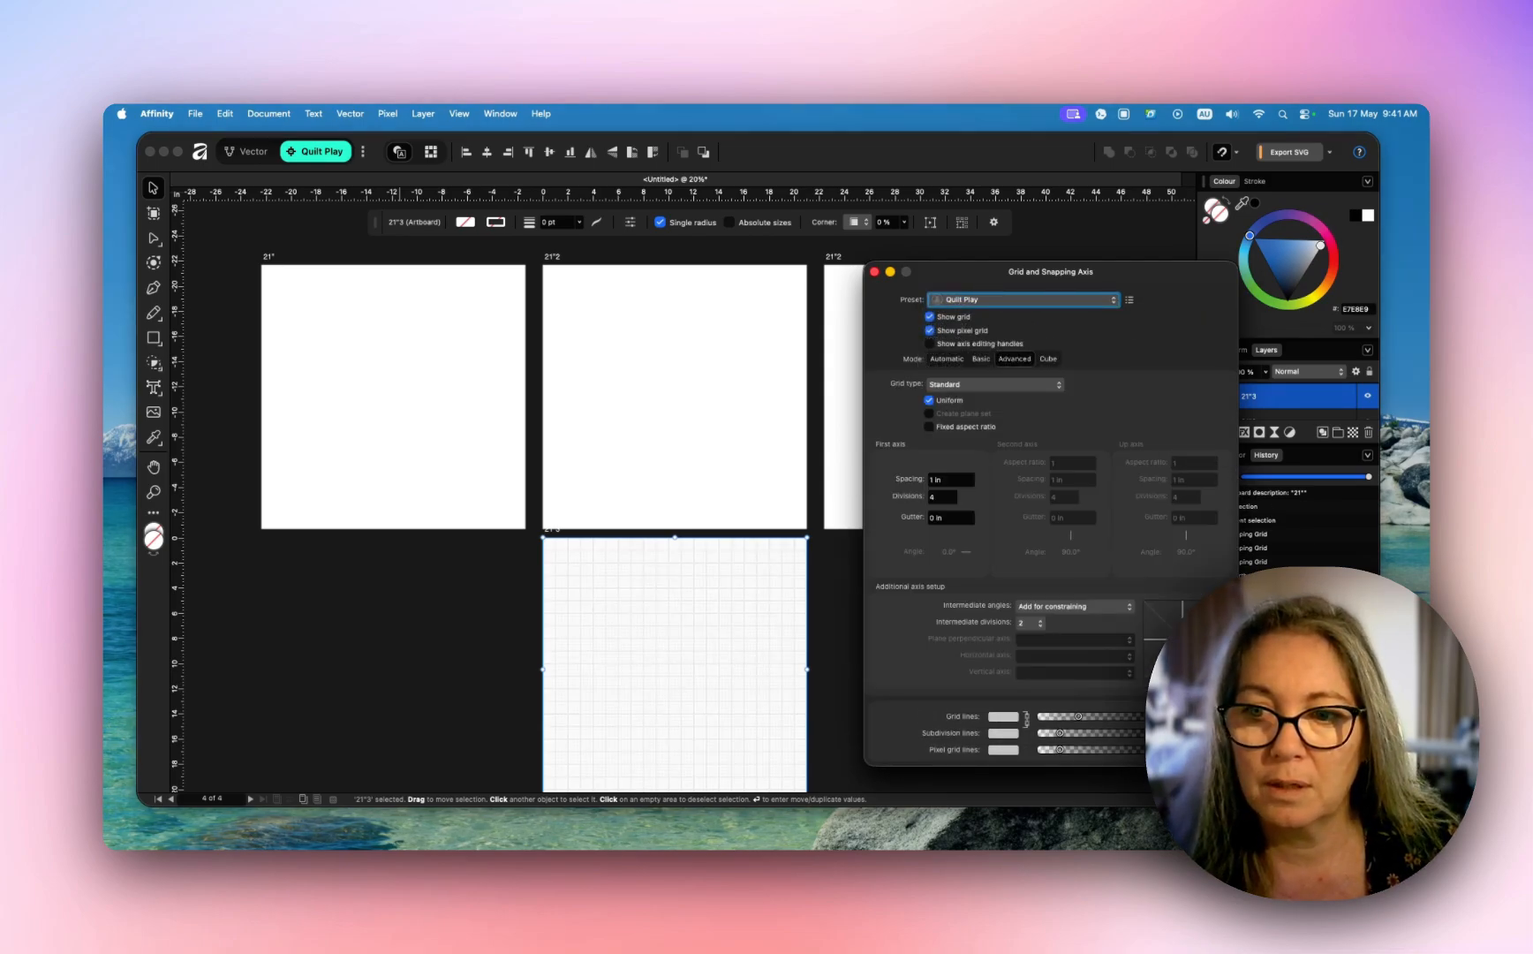
key(Escape)
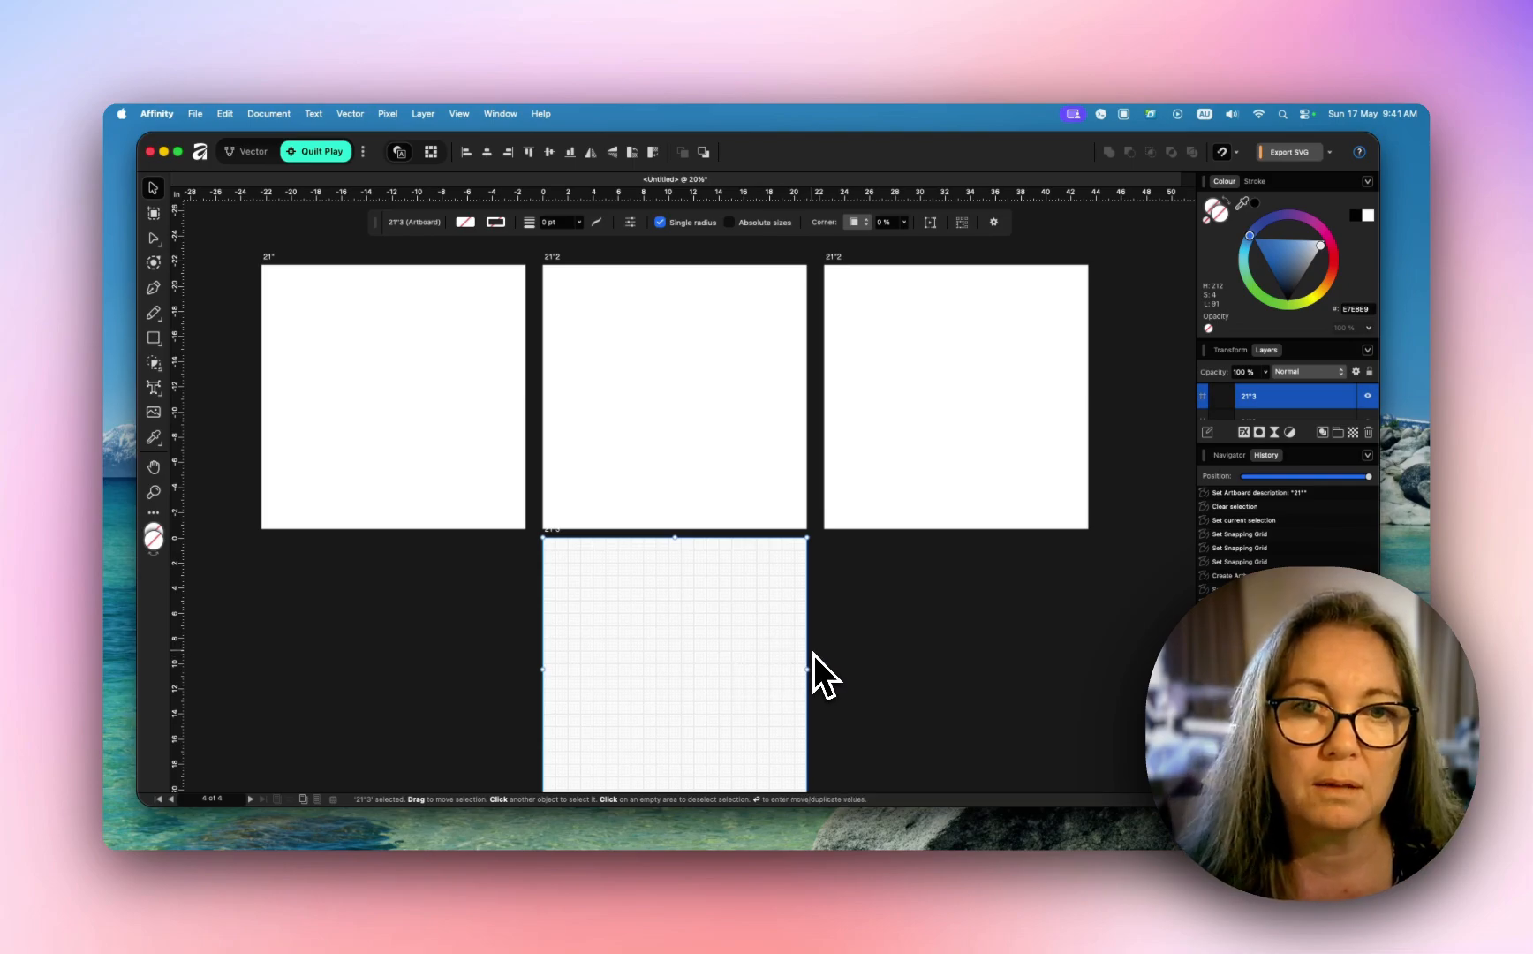
click(894, 619)
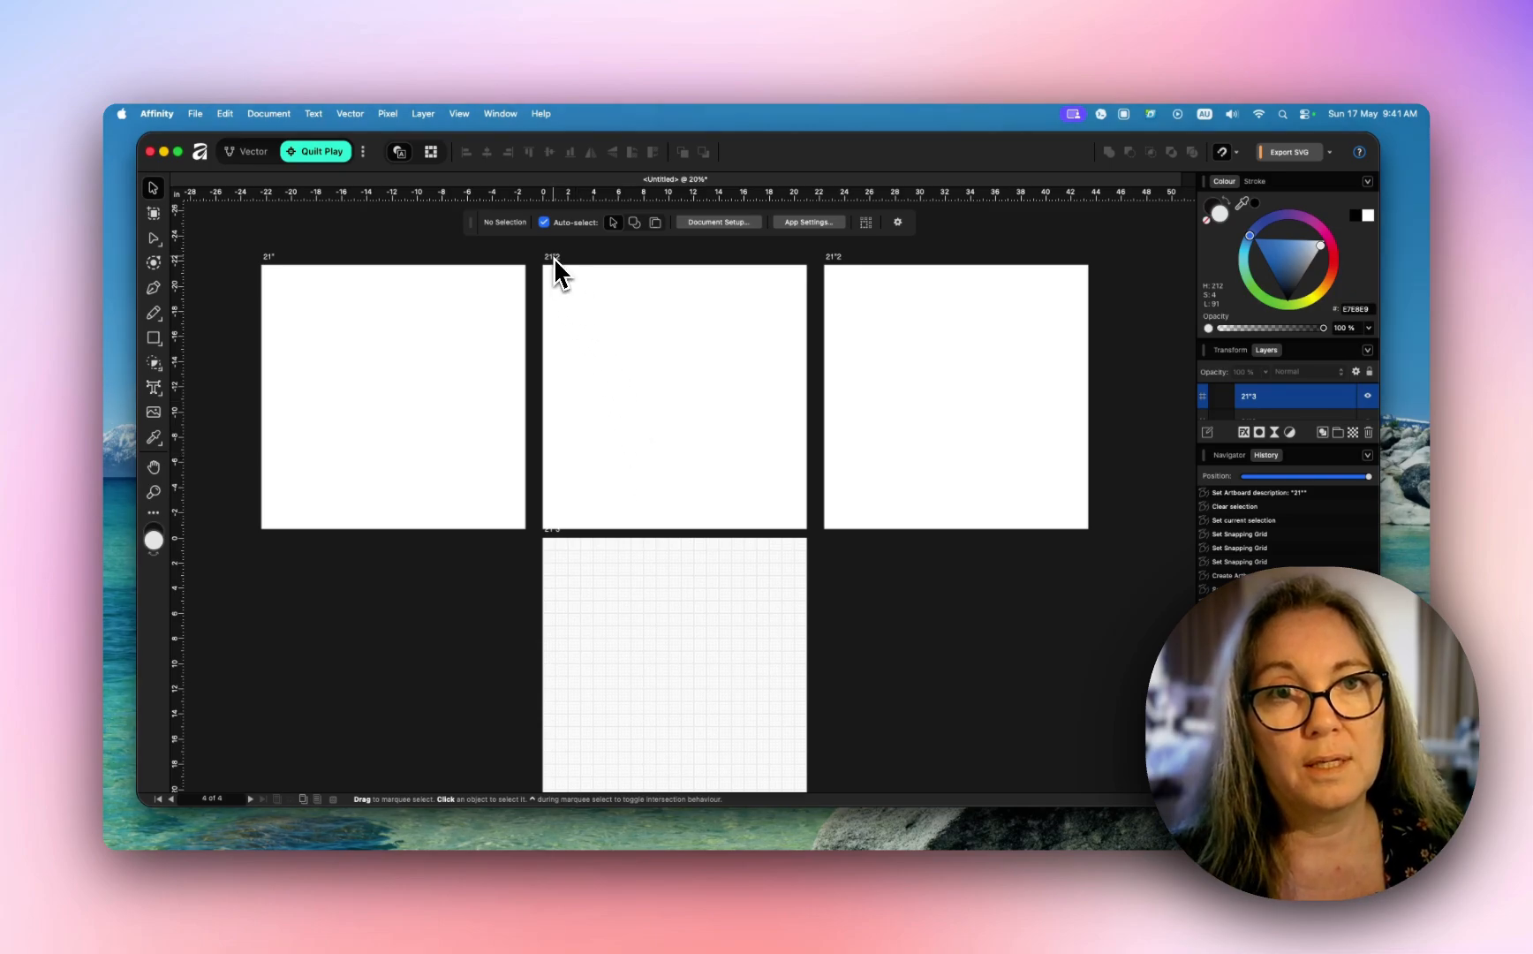
Step: Move the far-right artboard directly below the first 21" artboard to form a two-by-two layout
click(554, 258)
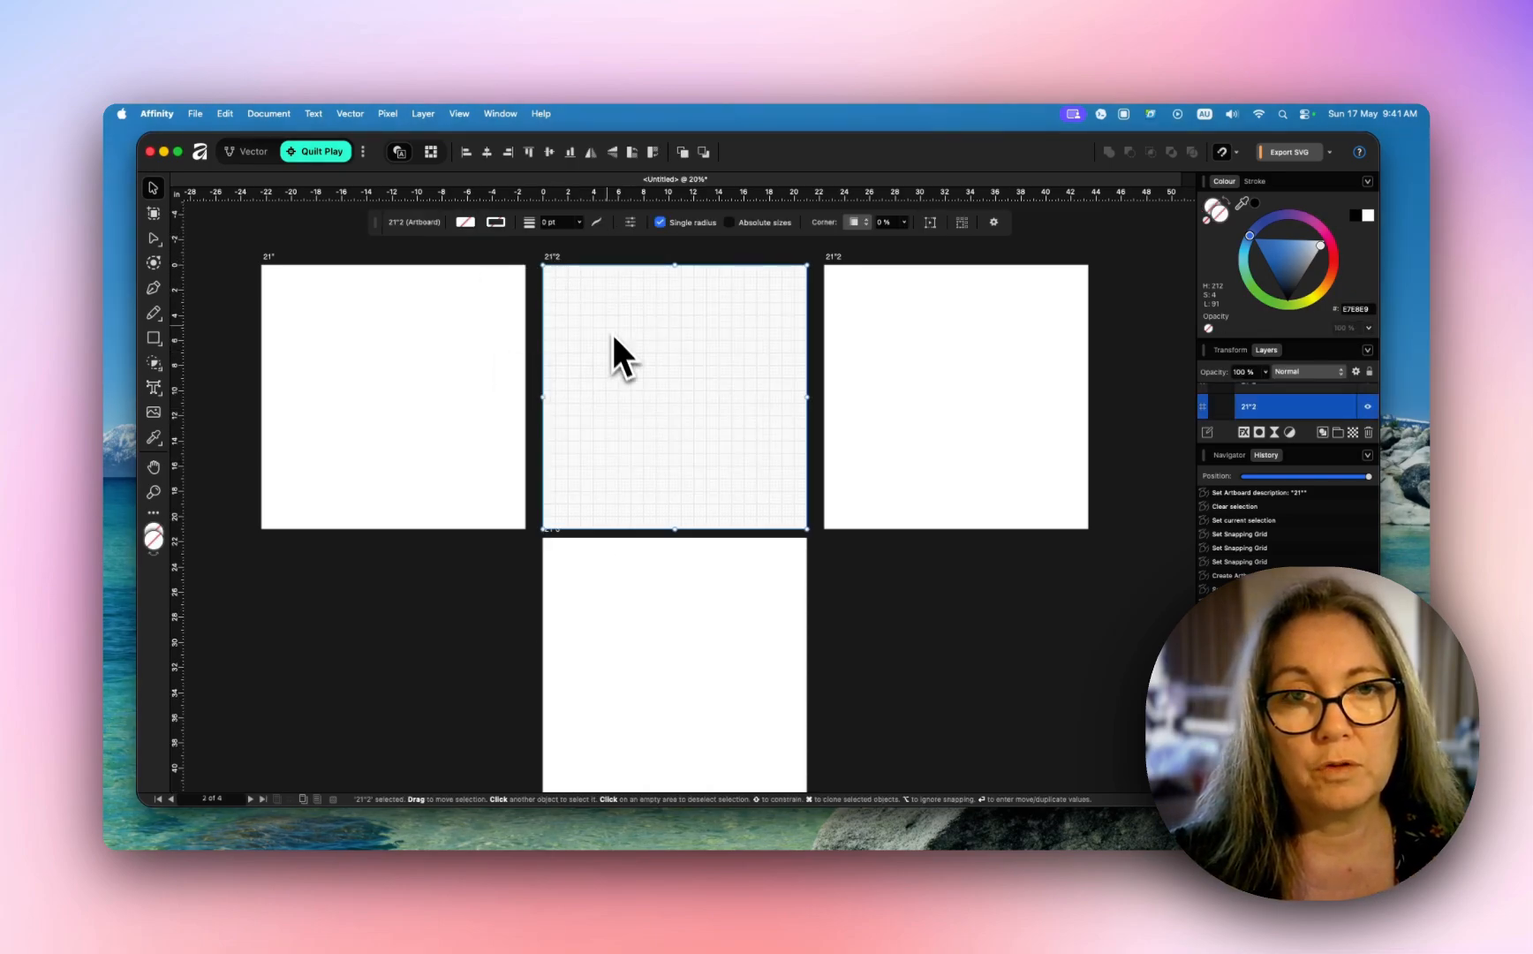
click(975, 314)
drag(979, 316, 418, 590)
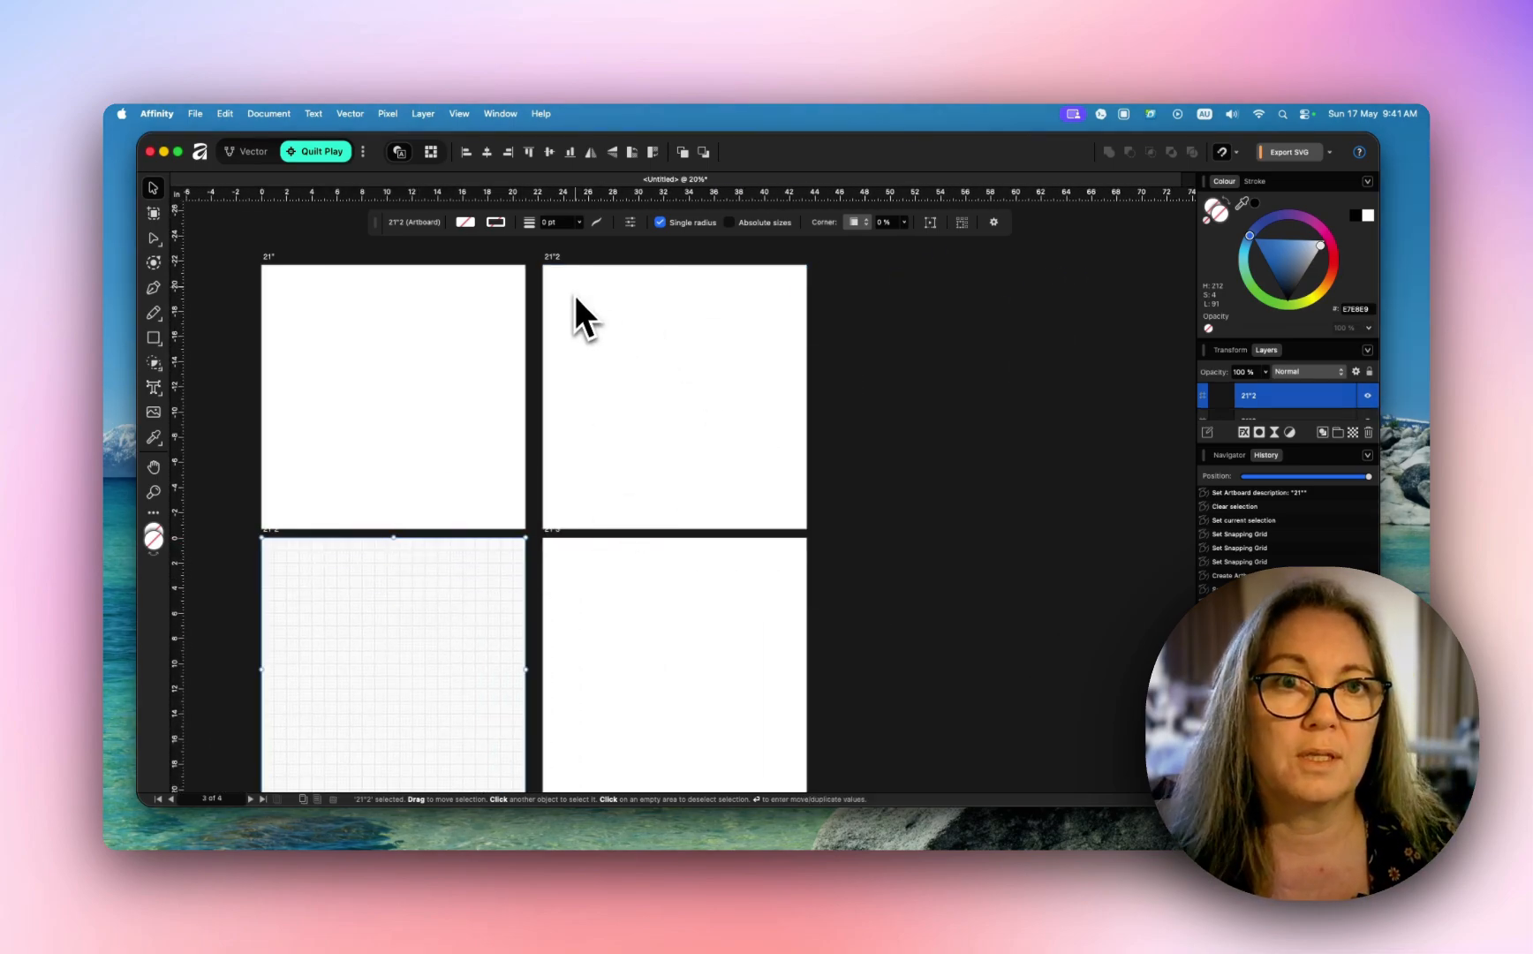
Step: Rename the upper-right artboard as 18 and set its width and height to 18 in
click(552, 259)
double_click(551, 258)
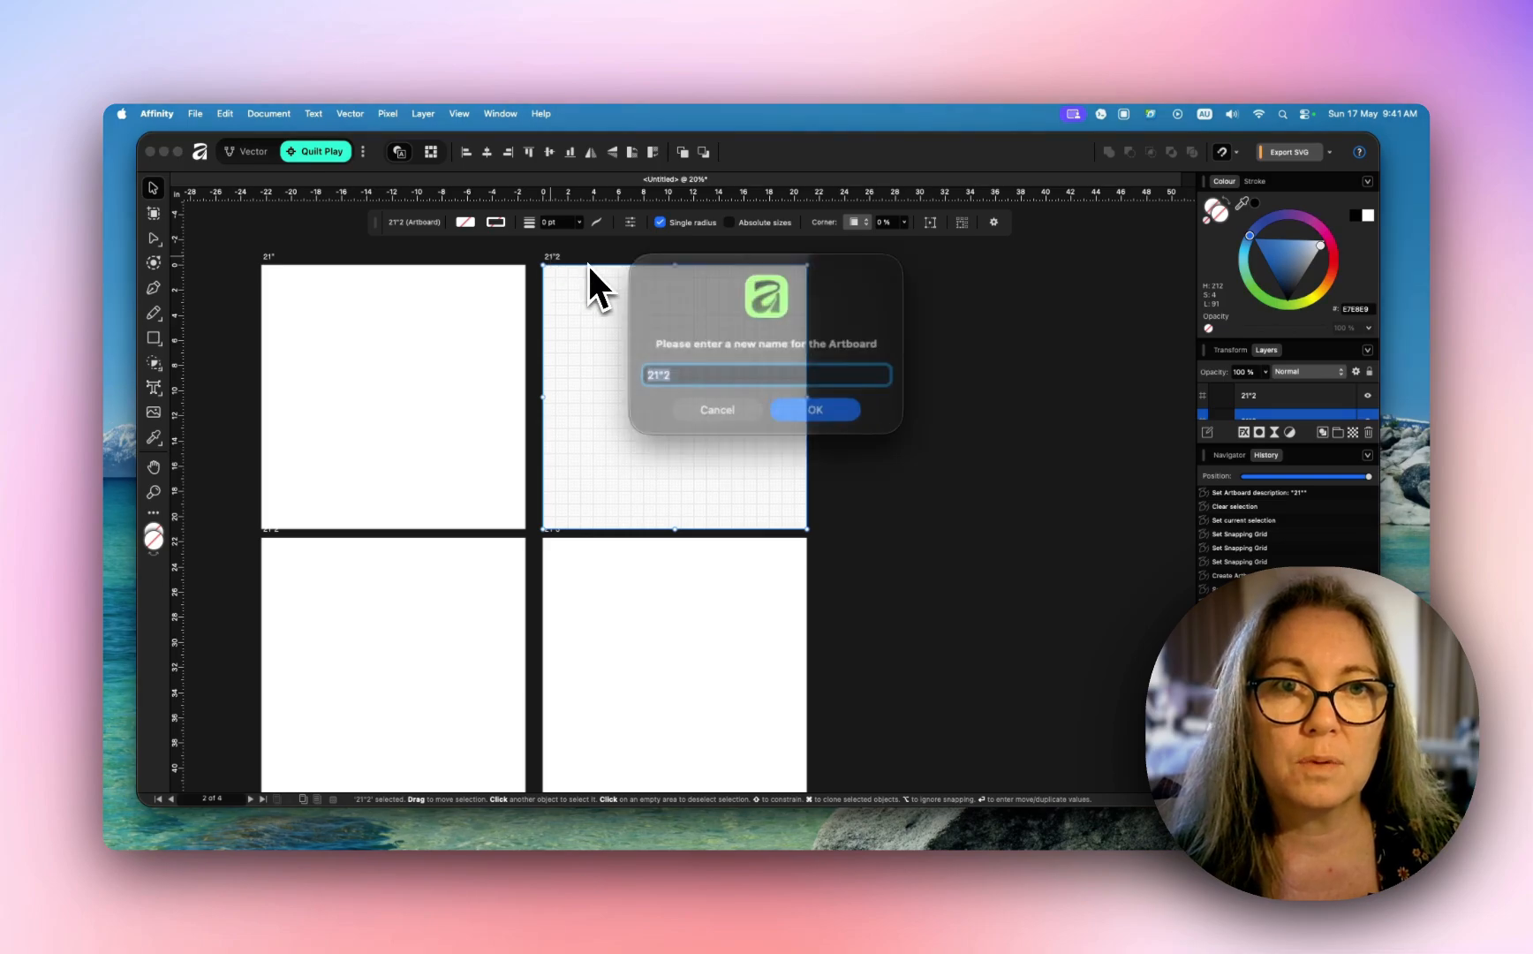
text(18)
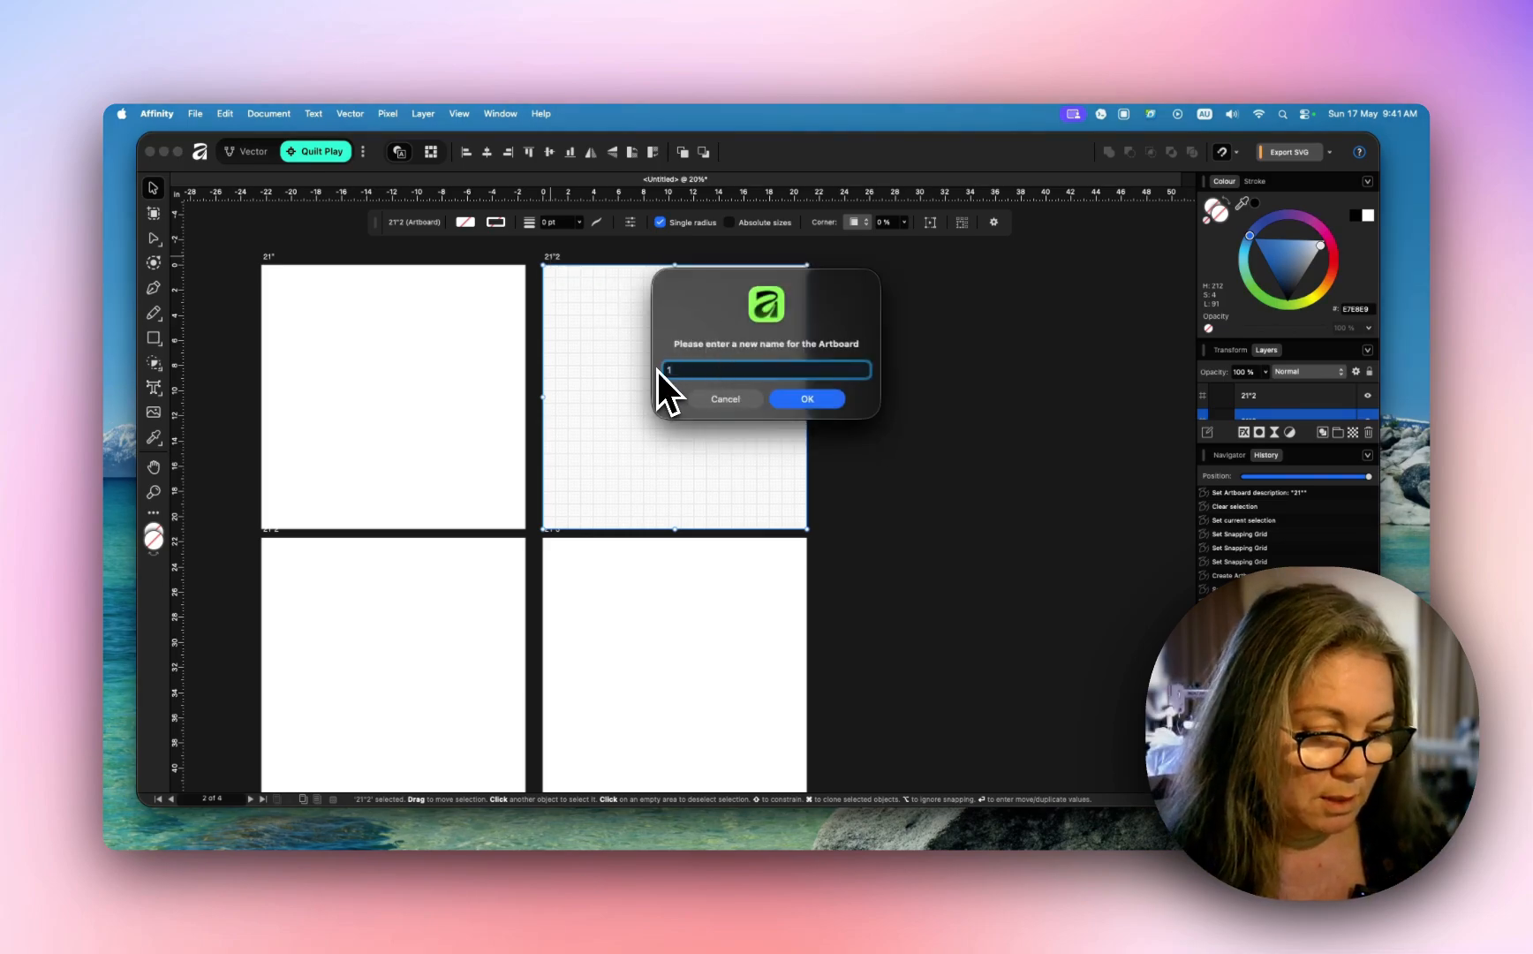
click(795, 399)
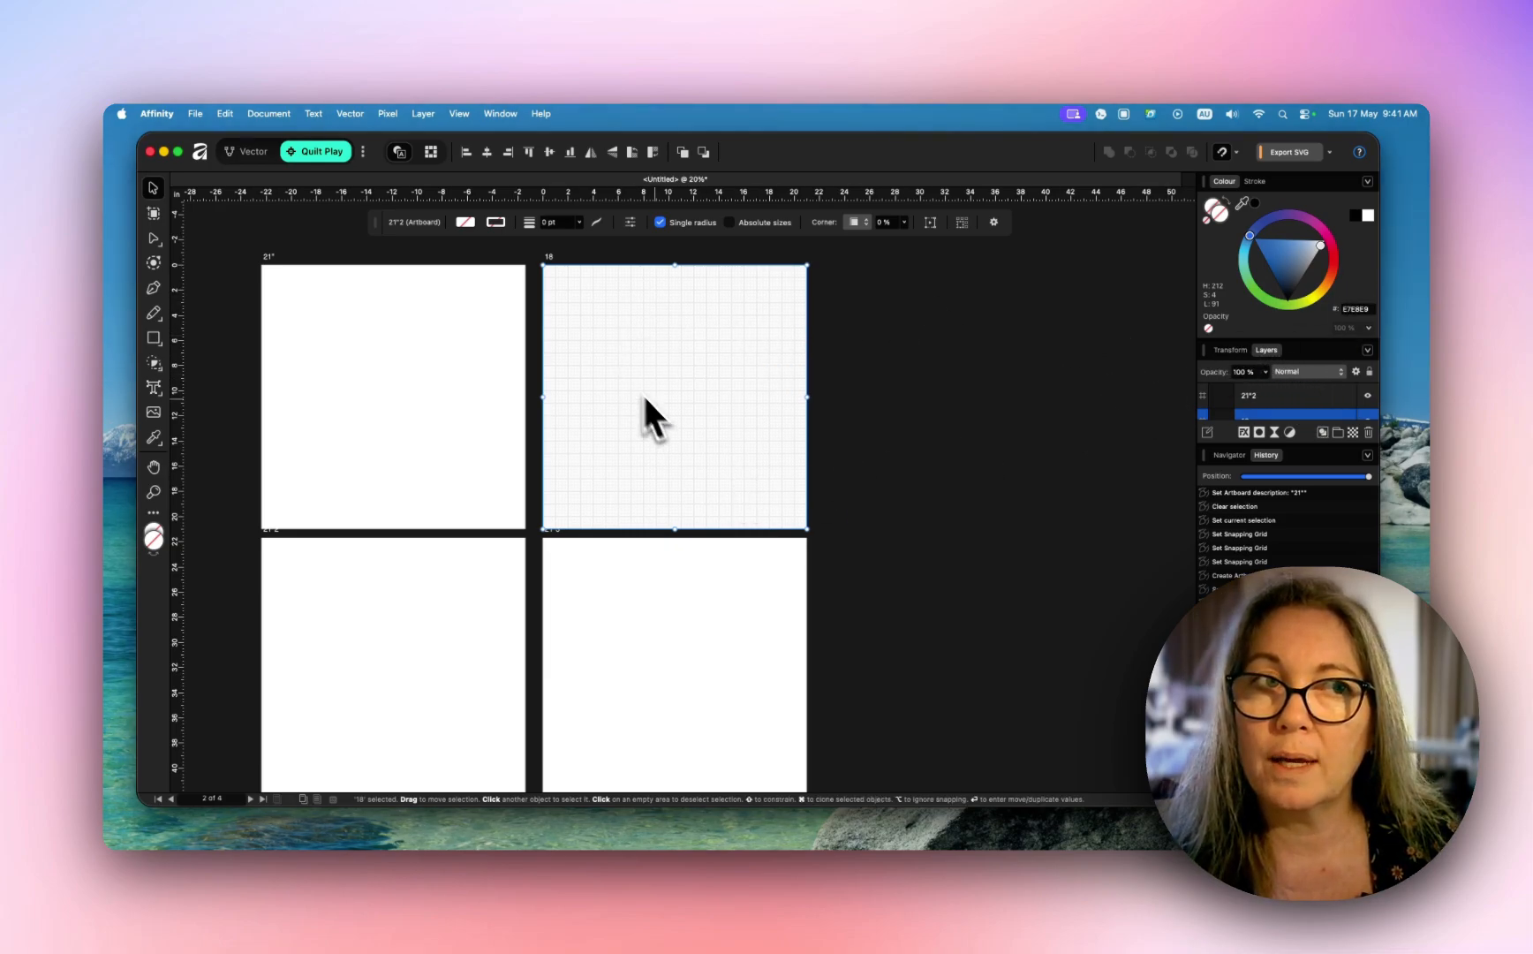
click(1230, 350)
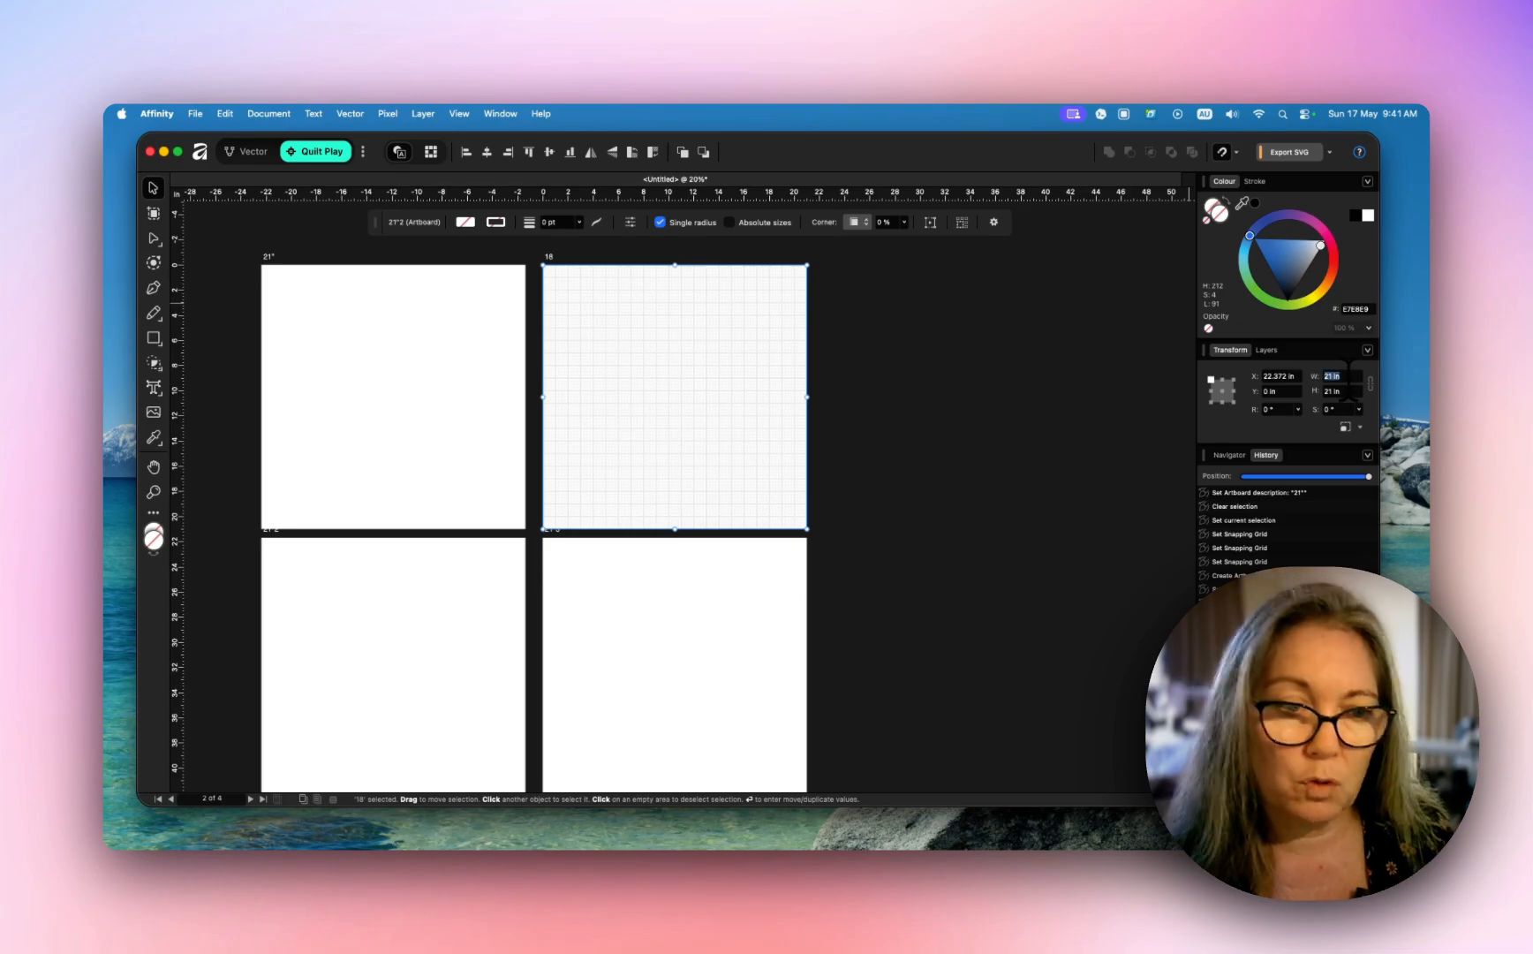
key(Return)
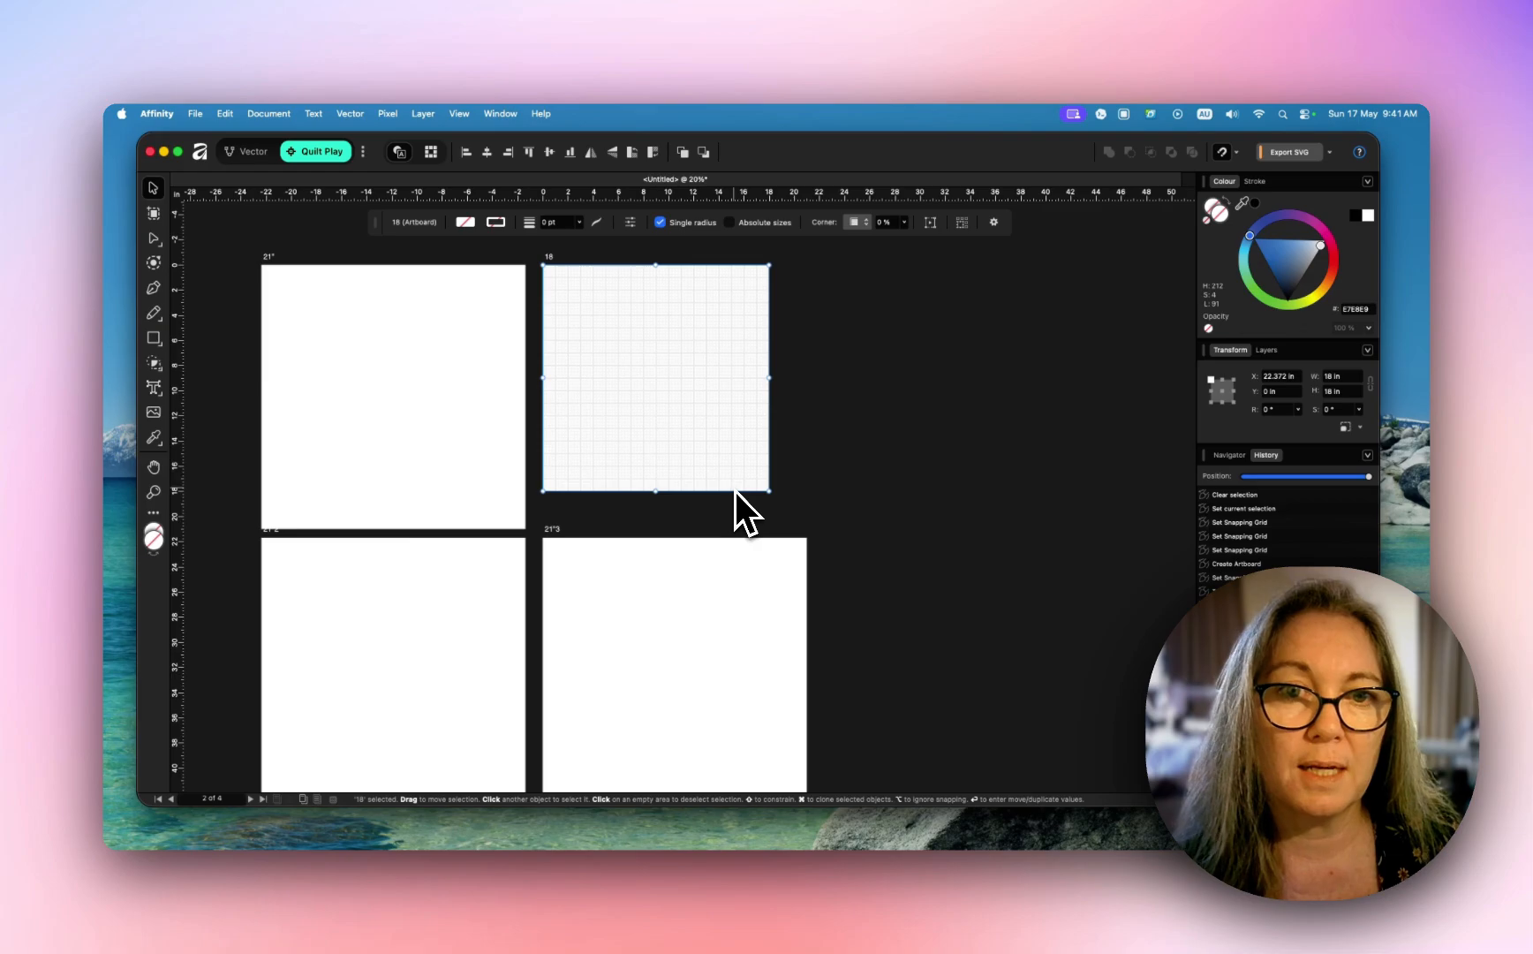
Step: Set the width and height of the artboard below the 21" one to 12 in
scroll(733, 490, down, 5)
click(399, 437)
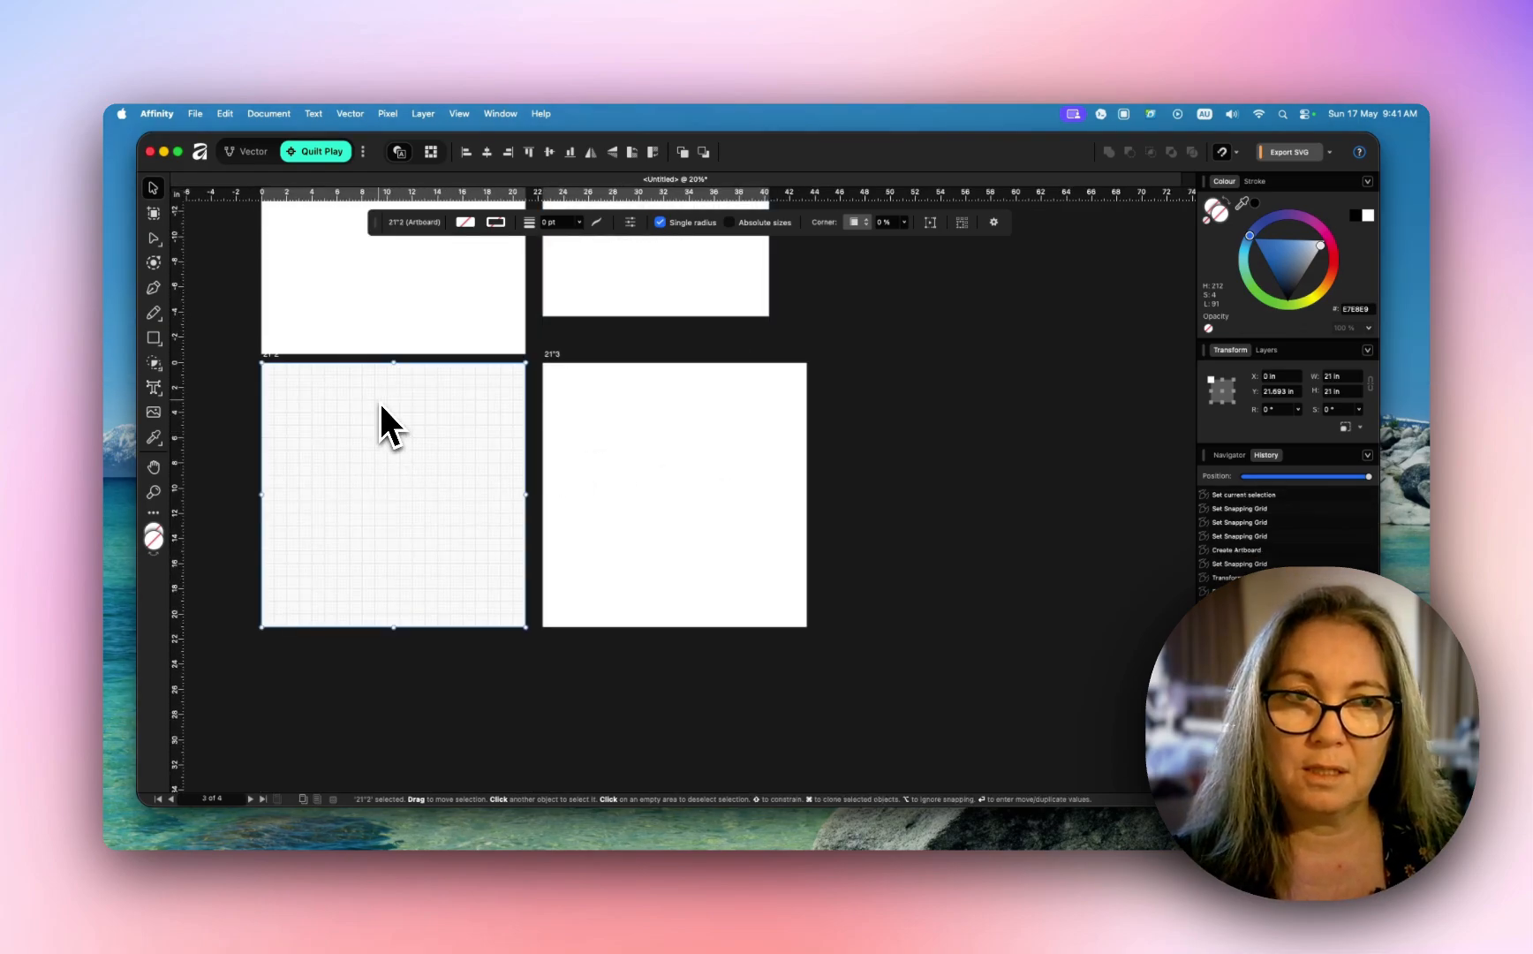
click(1344, 376)
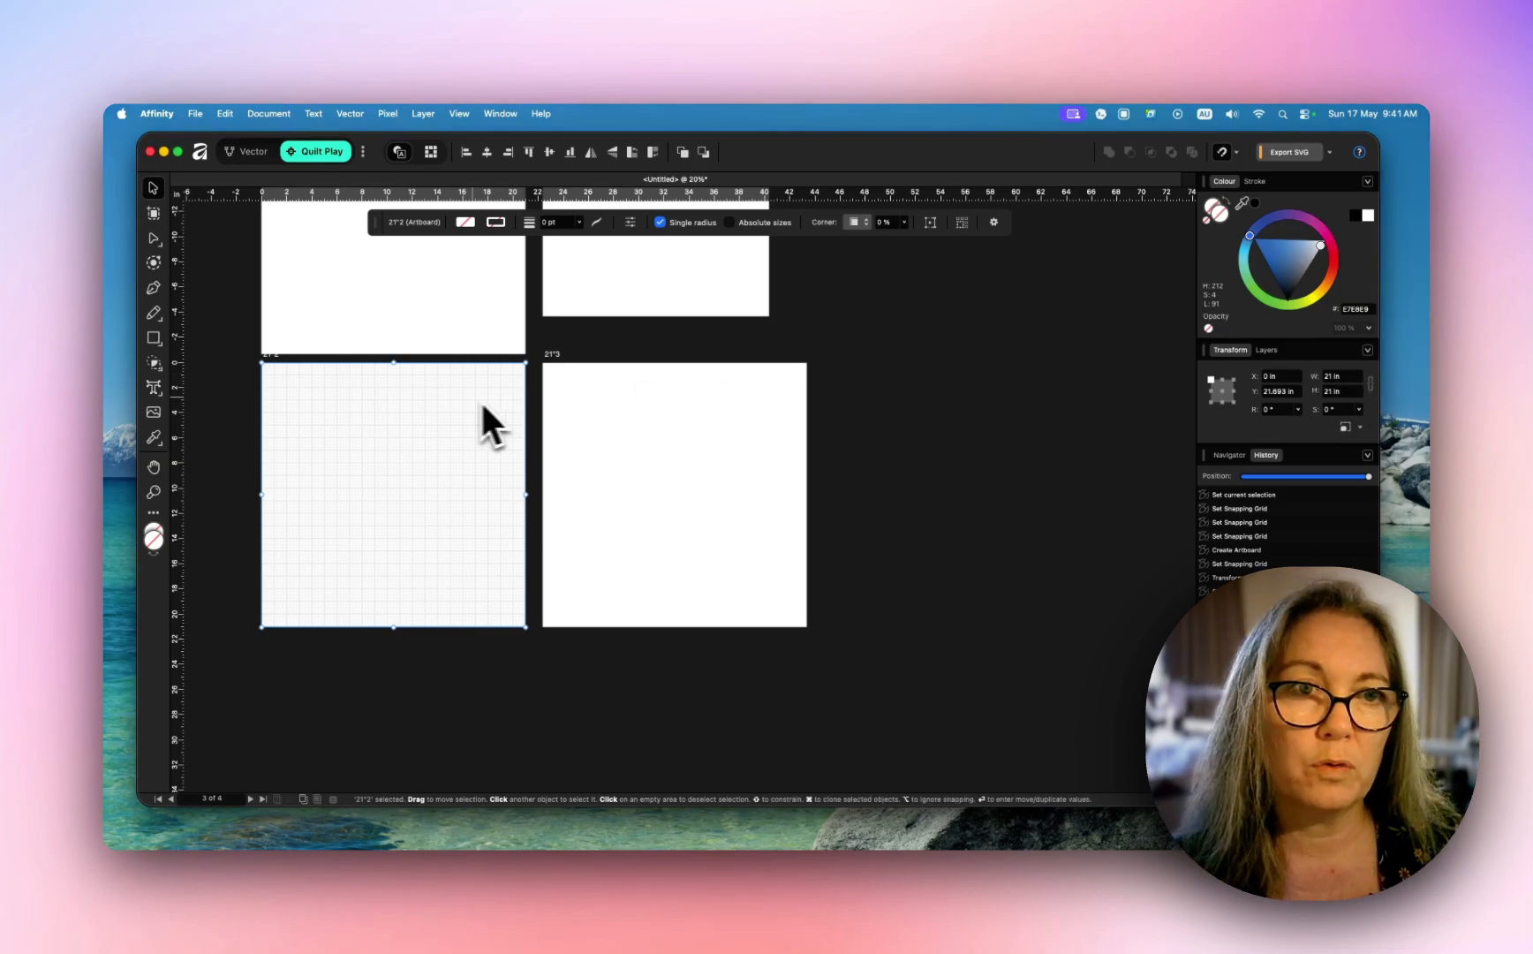
text(12)
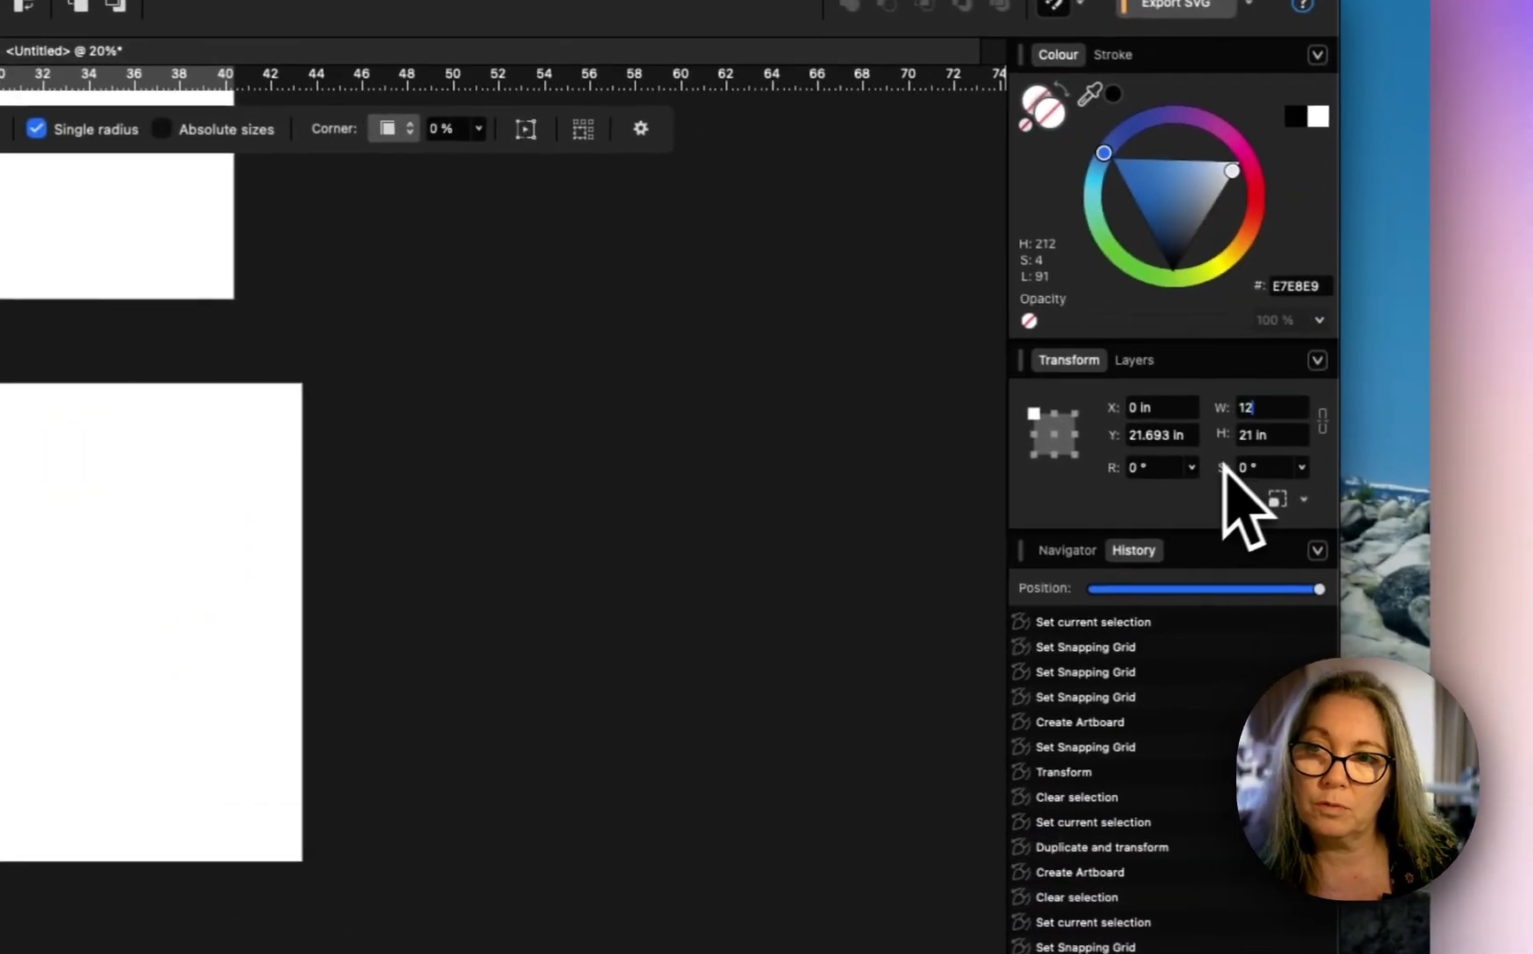
click(1338, 391)
text(12)
key(Return)
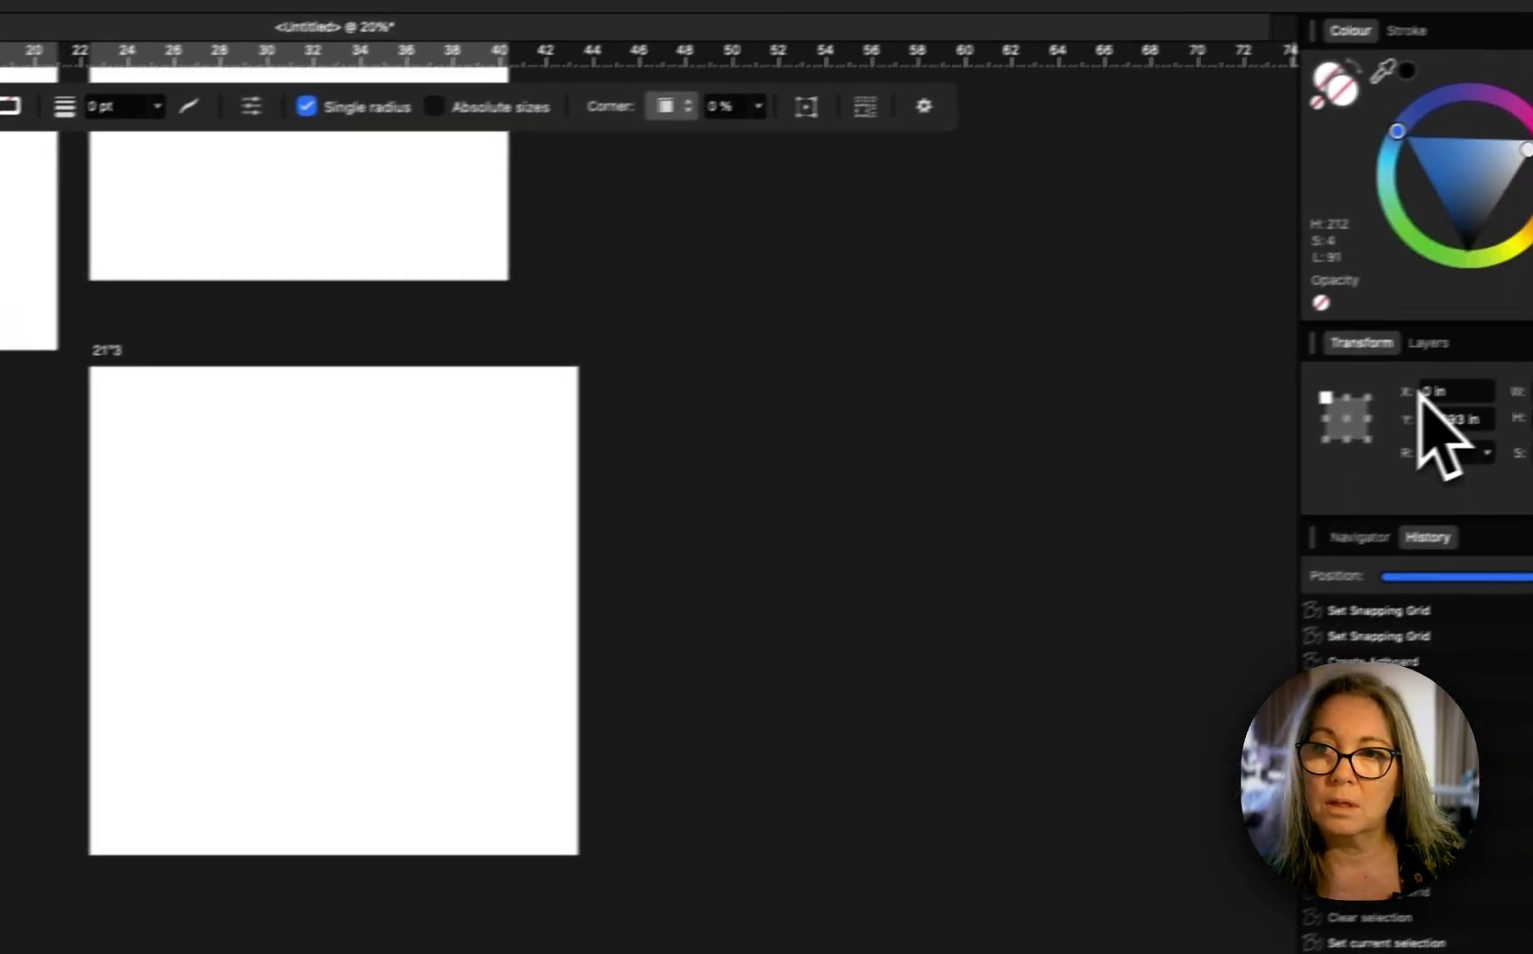
Step: Find the 12-inch artboard's layer and open its name for editing
click(1126, 361)
scroll(1156, 495, down, 1)
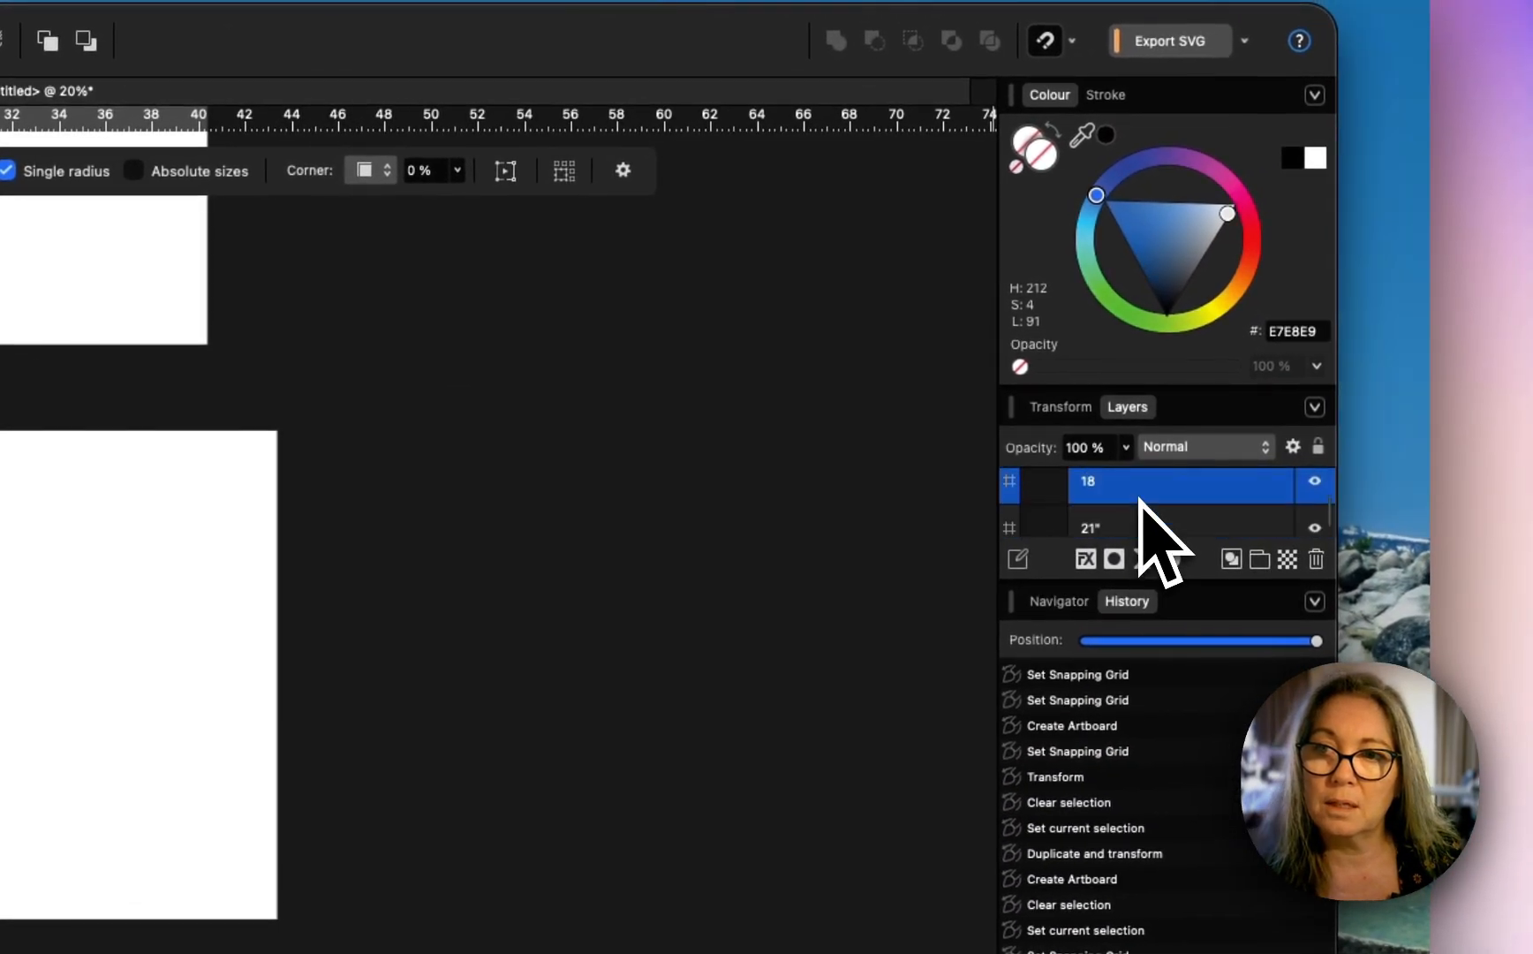
scroll(1156, 495, up, 2)
scroll(1133, 498, down, 1)
scroll(1108, 499, down, 1)
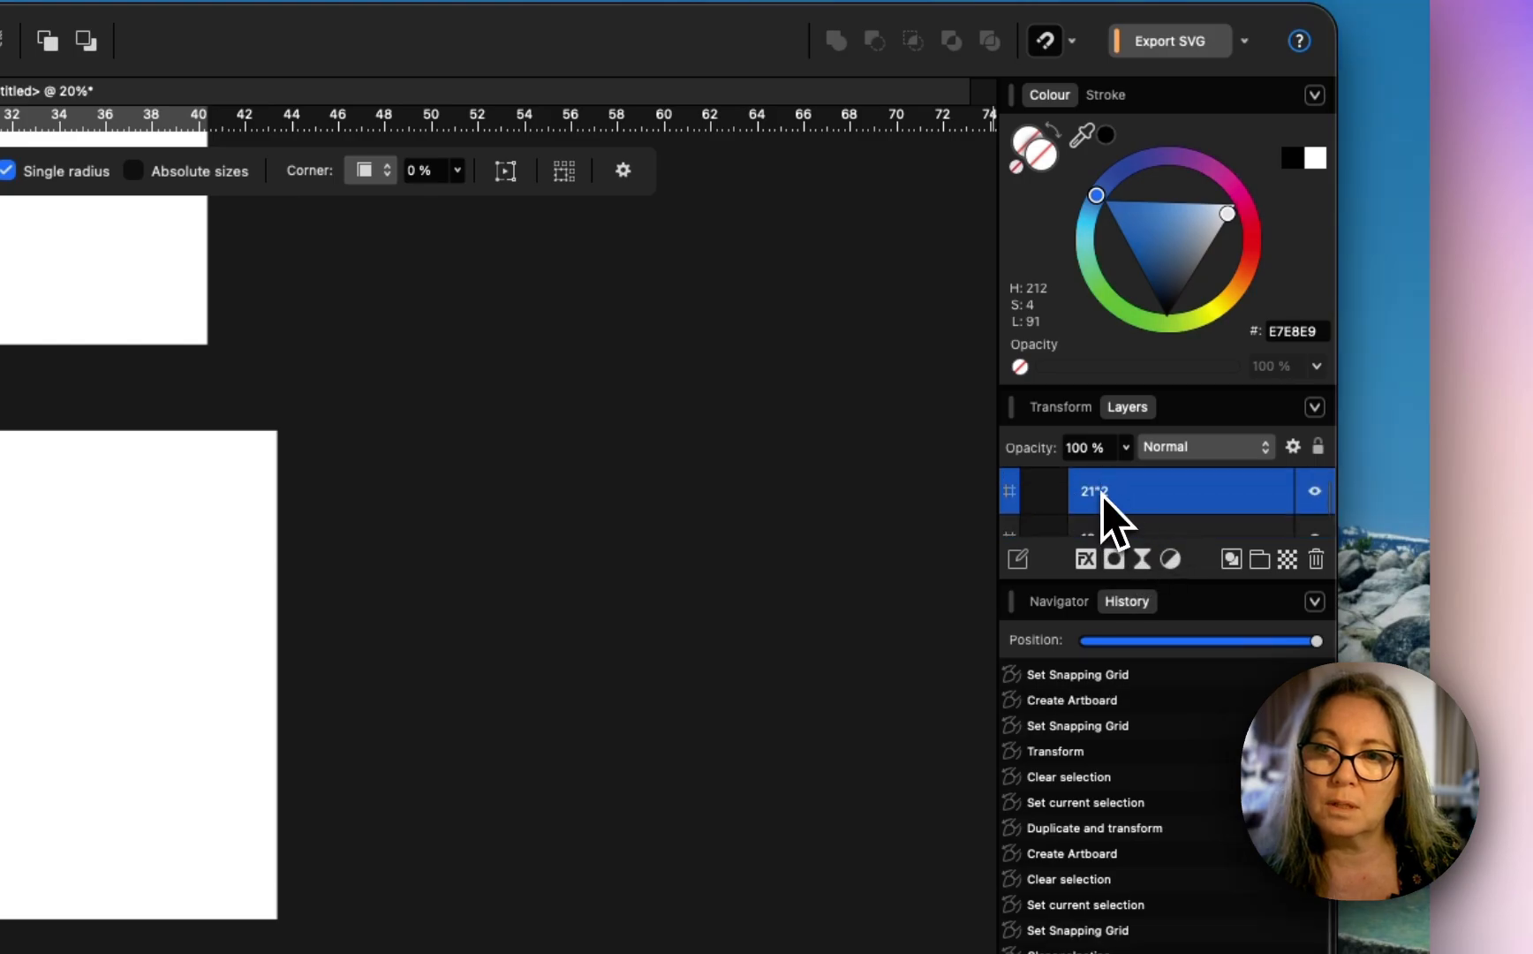
double_click(1102, 491)
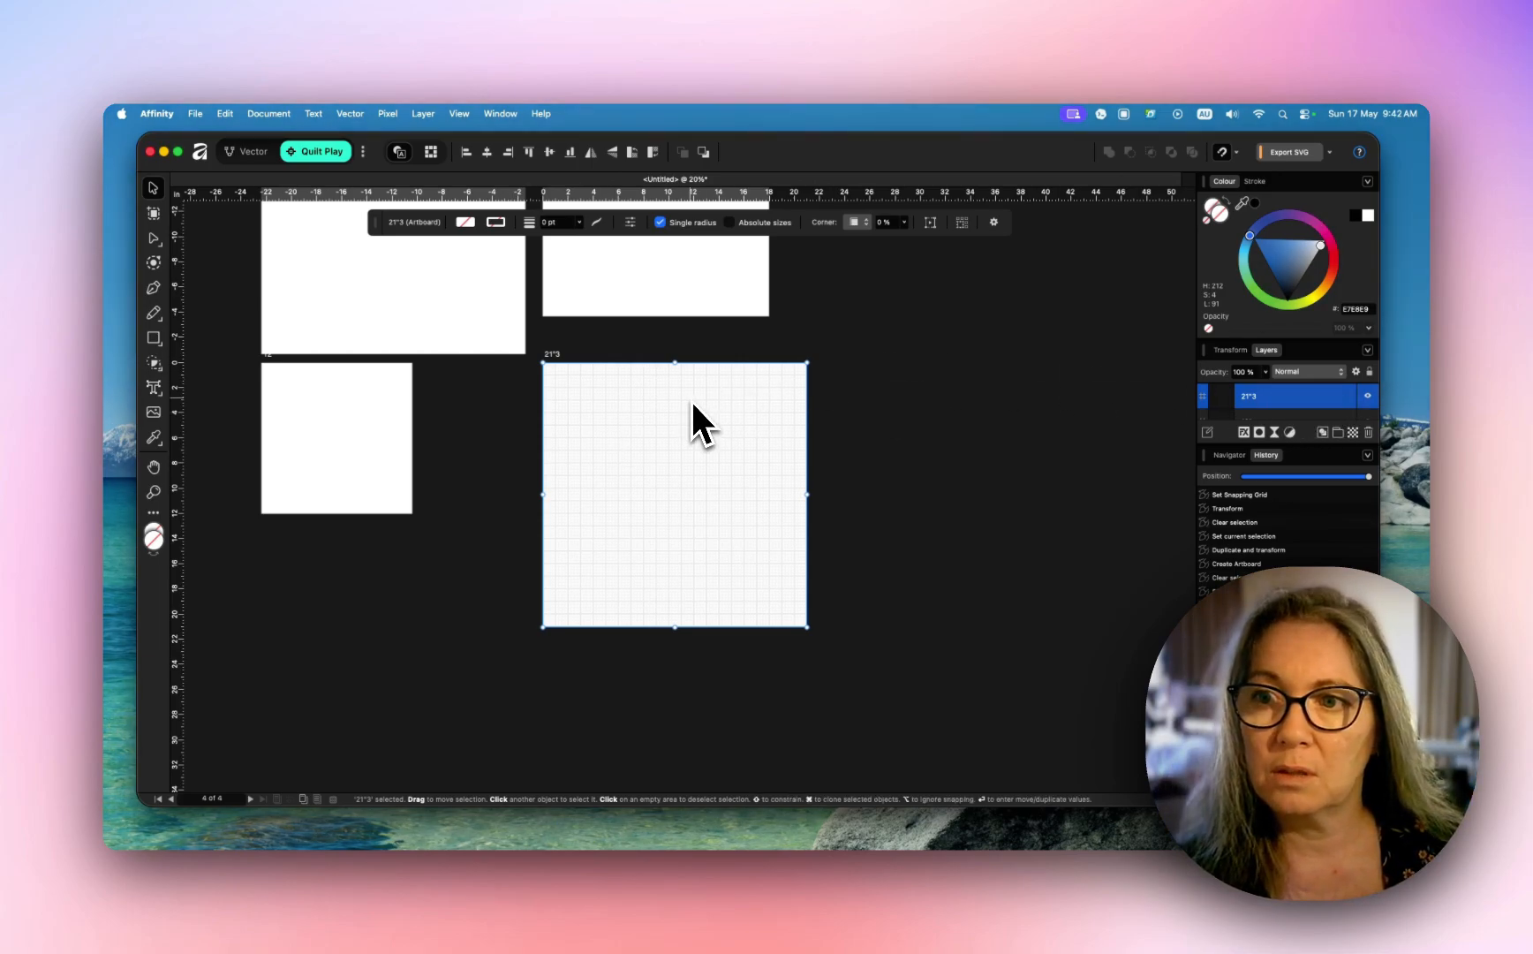
Step: Rename the lower-right artboard as 80", set its width and height to 80 in, and deselect it
double_click(1250, 399)
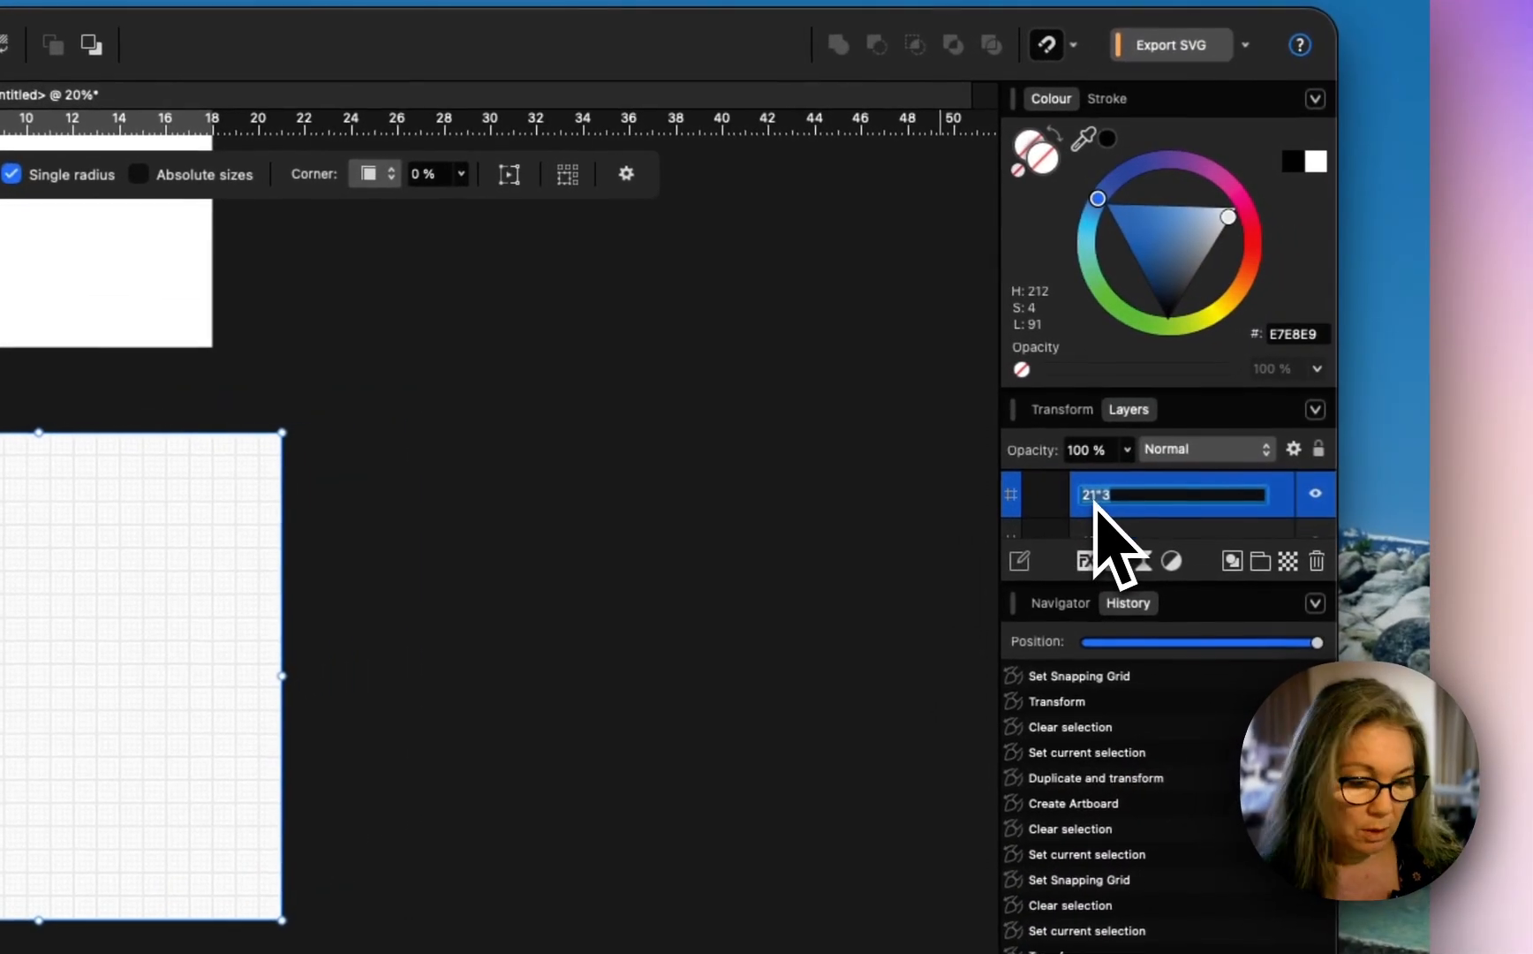
text(80)
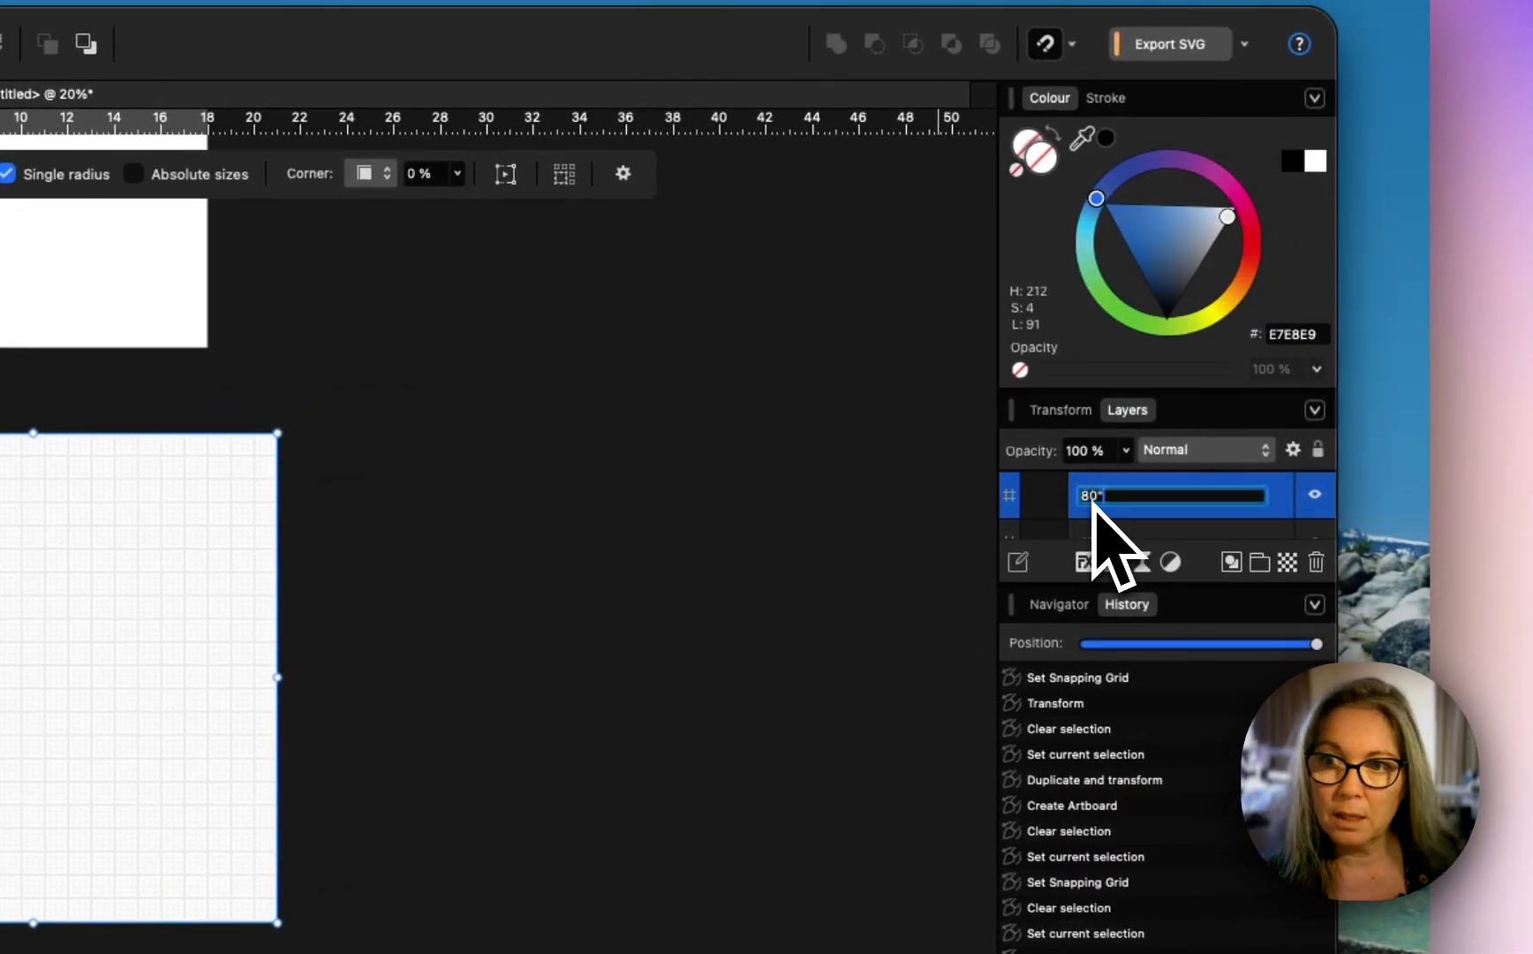
click(1062, 410)
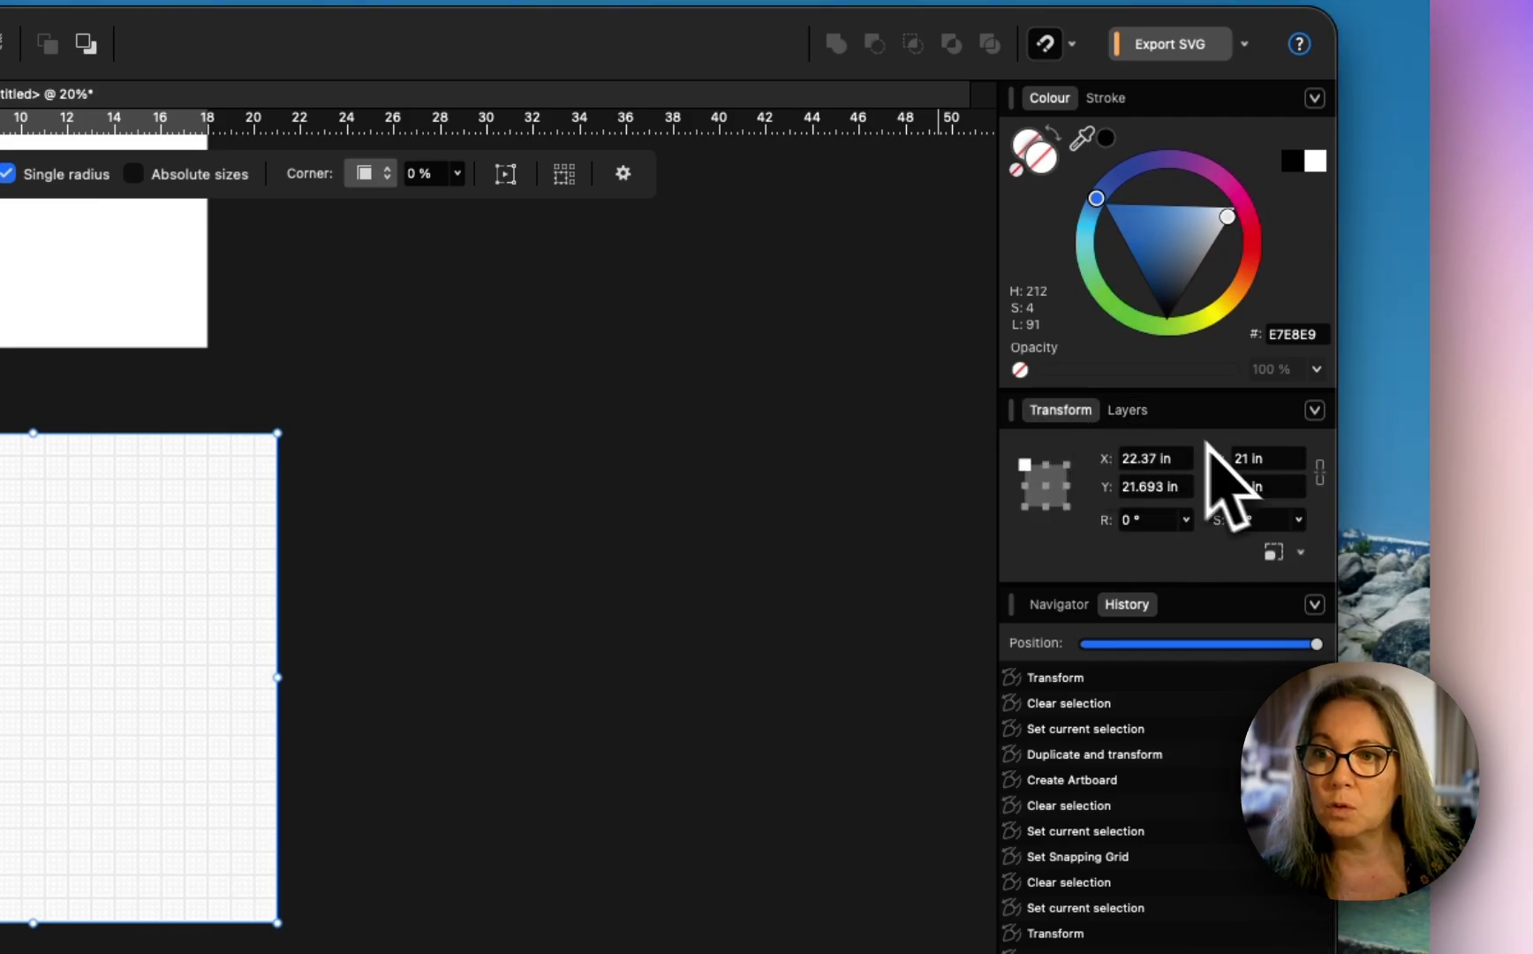
click(1279, 461)
text(80)
key(Return)
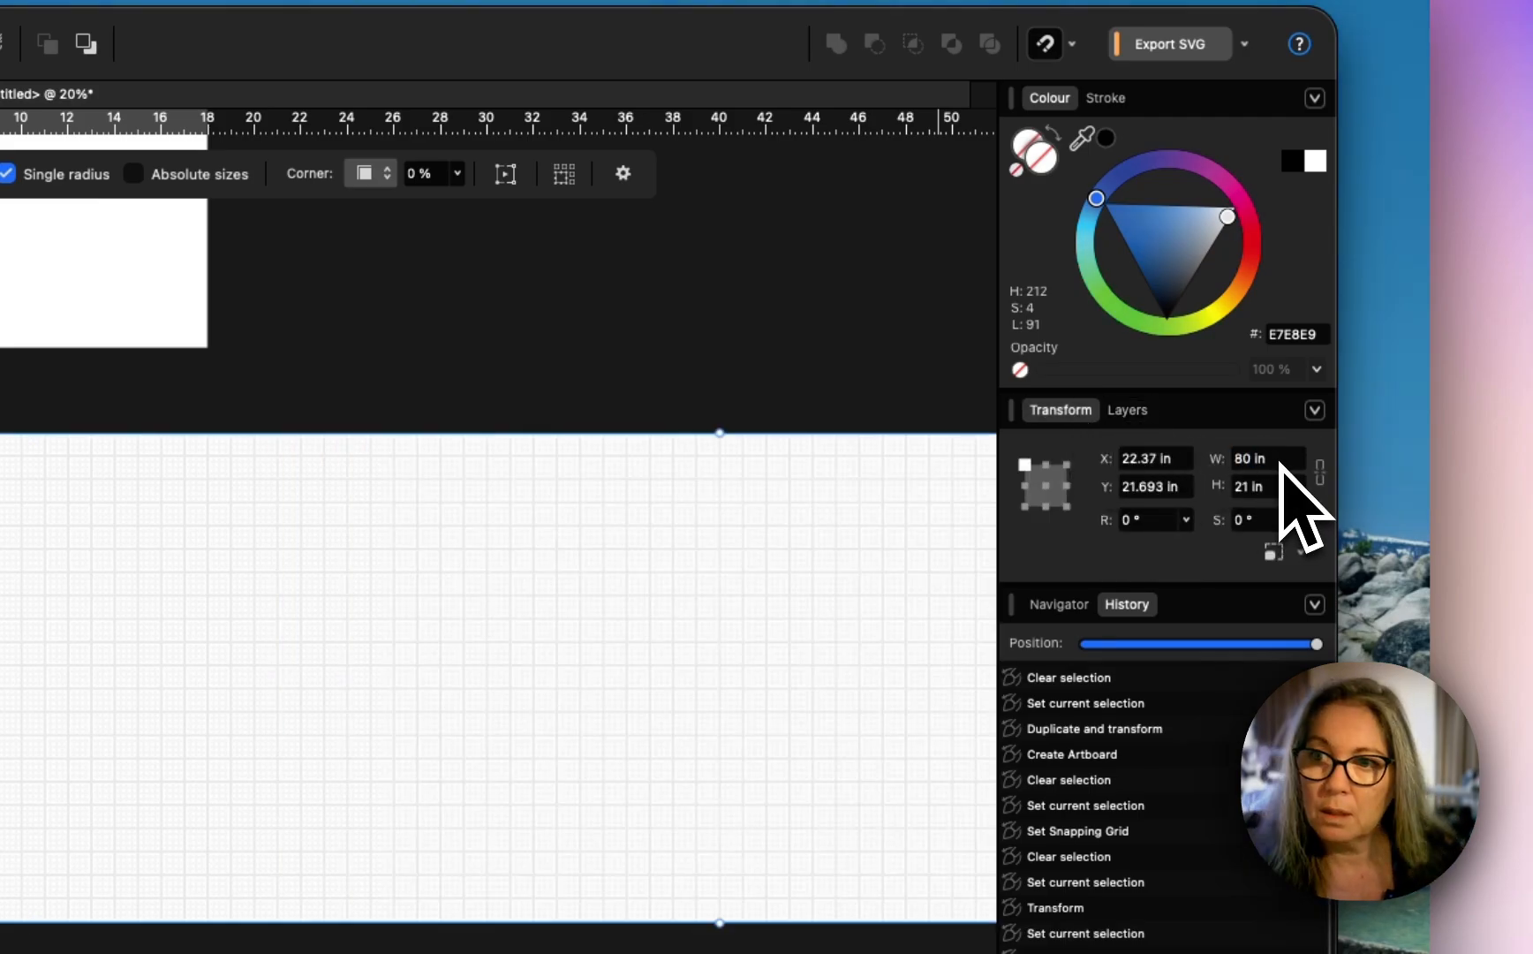
click(1247, 484)
text(80)
key(Return)
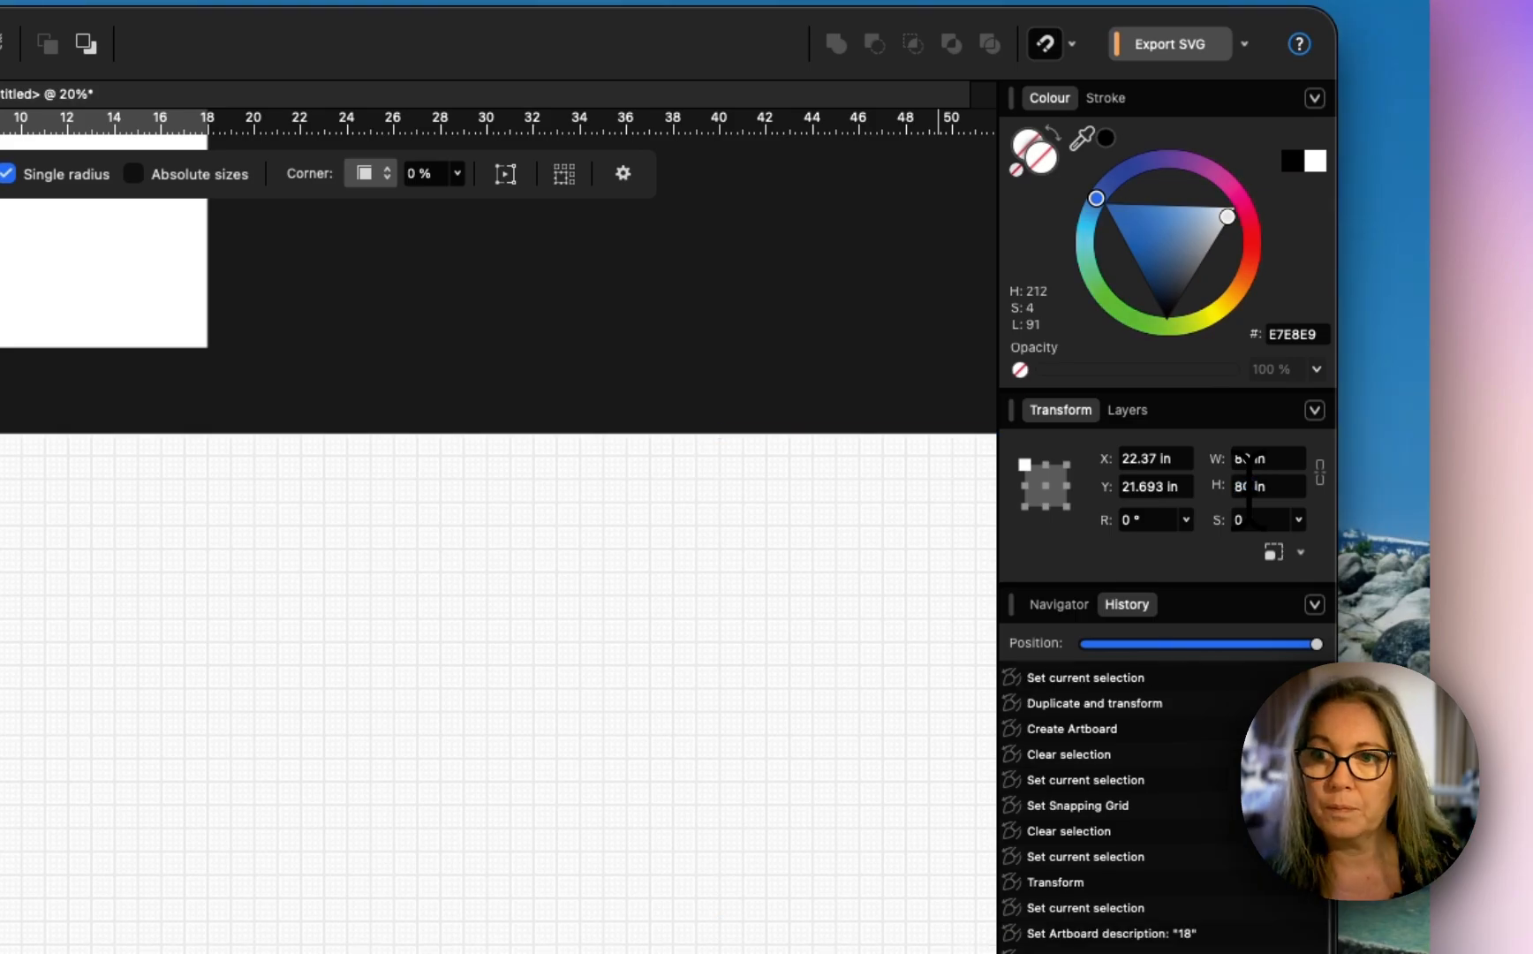
scroll(708, 530, up, 5)
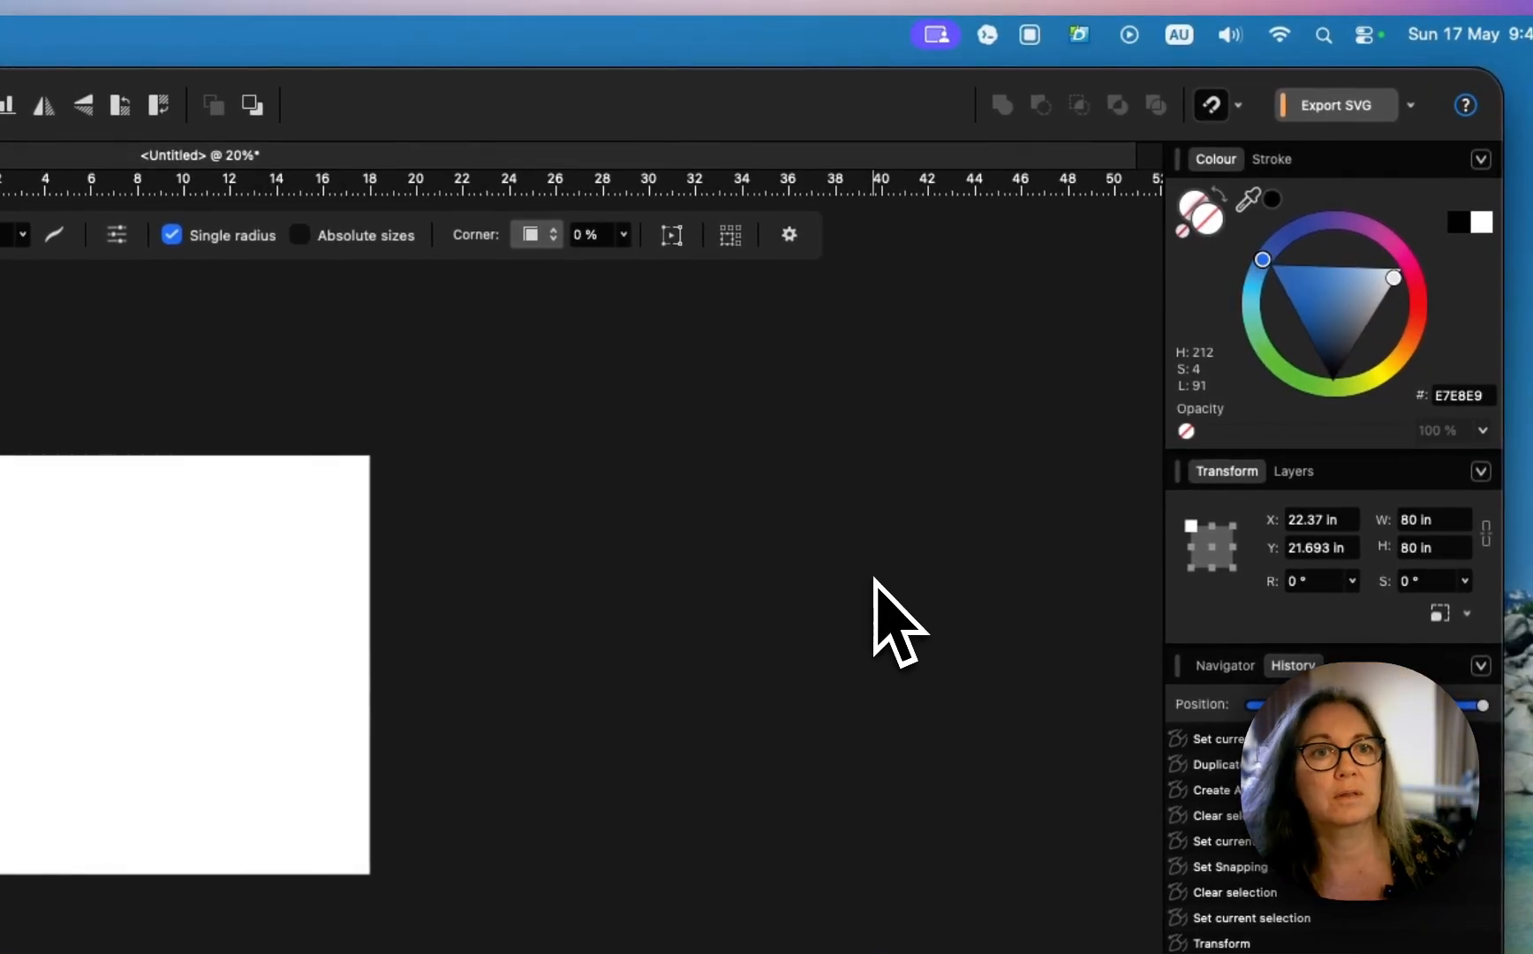
click(500, 395)
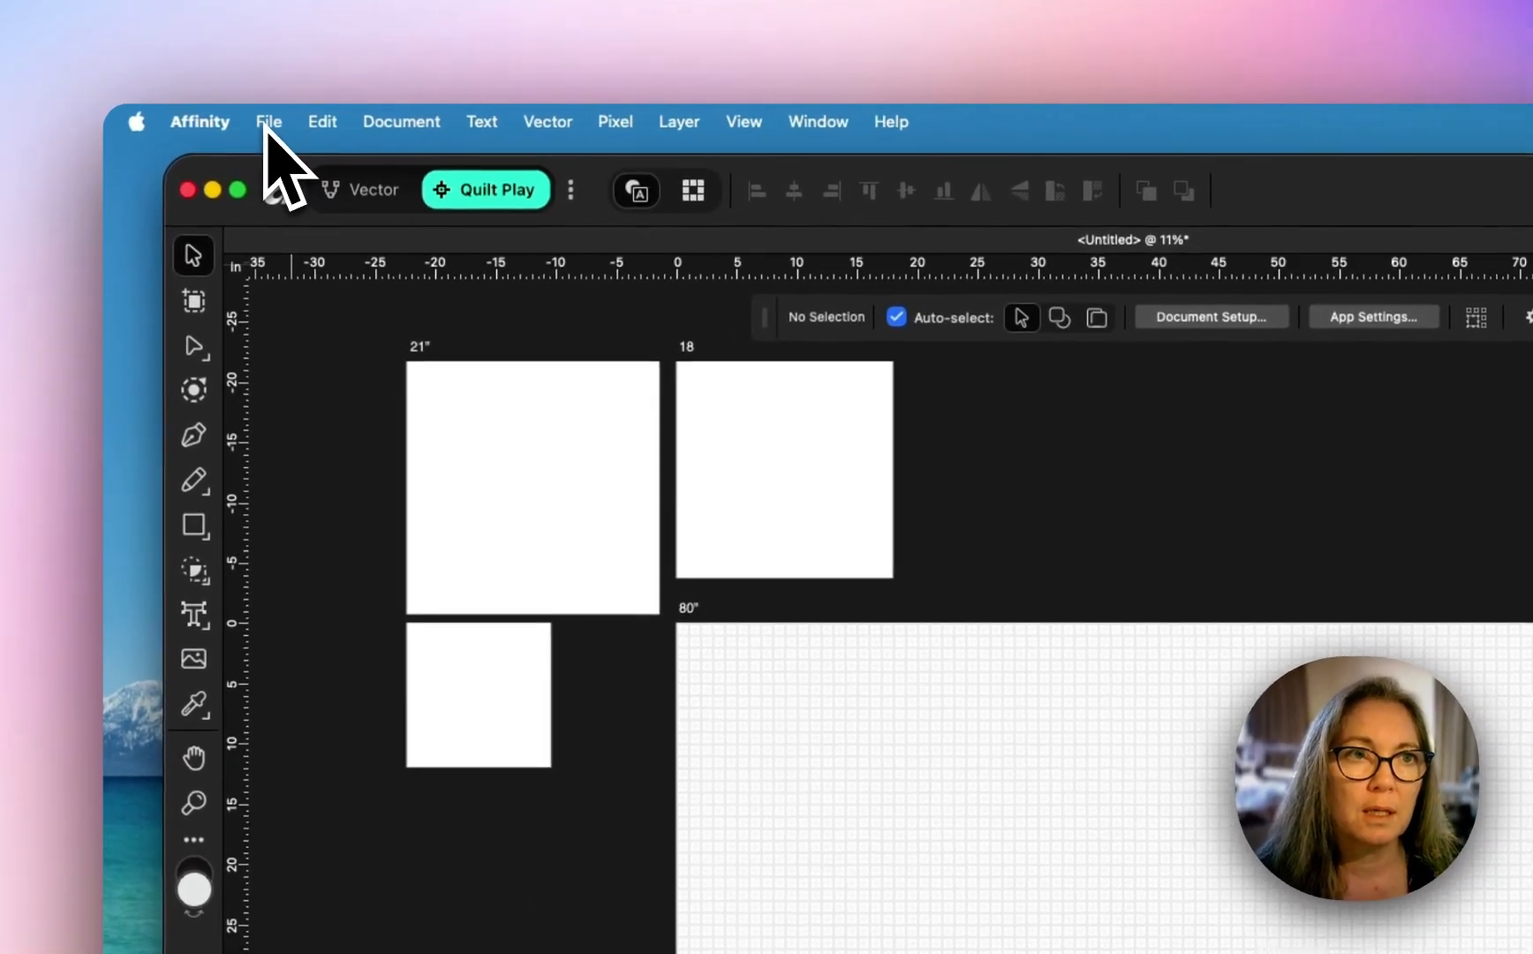
Step: Start exporting the document and create a folder named Quilty Templates in iCloud Drive as the destination
click(267, 123)
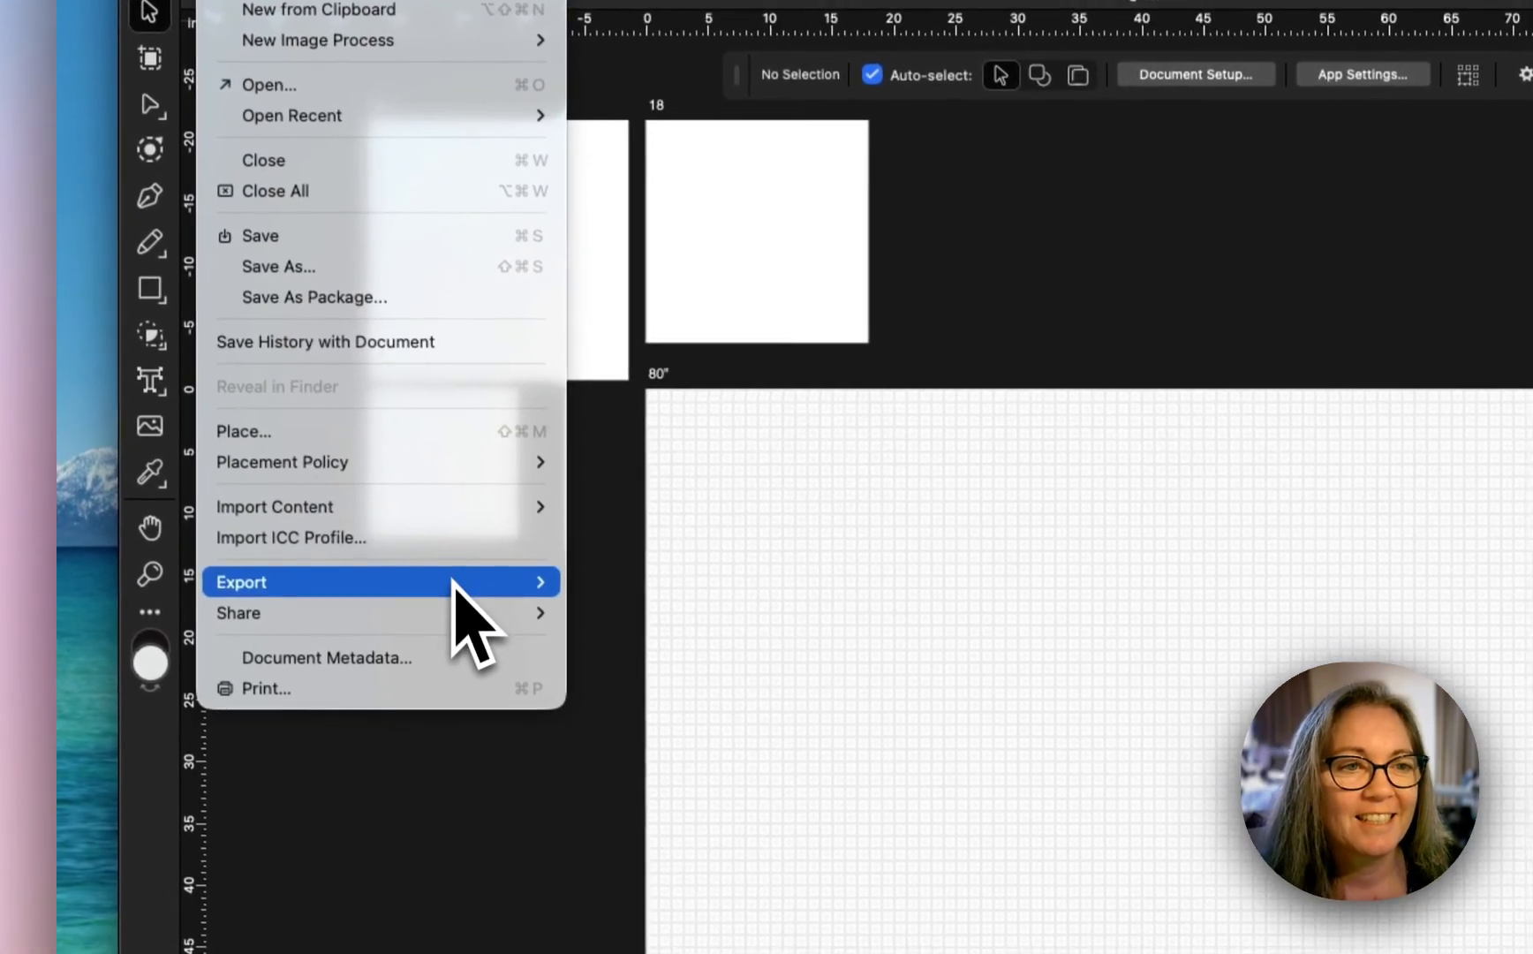
mouse_move(494, 832)
click(671, 596)
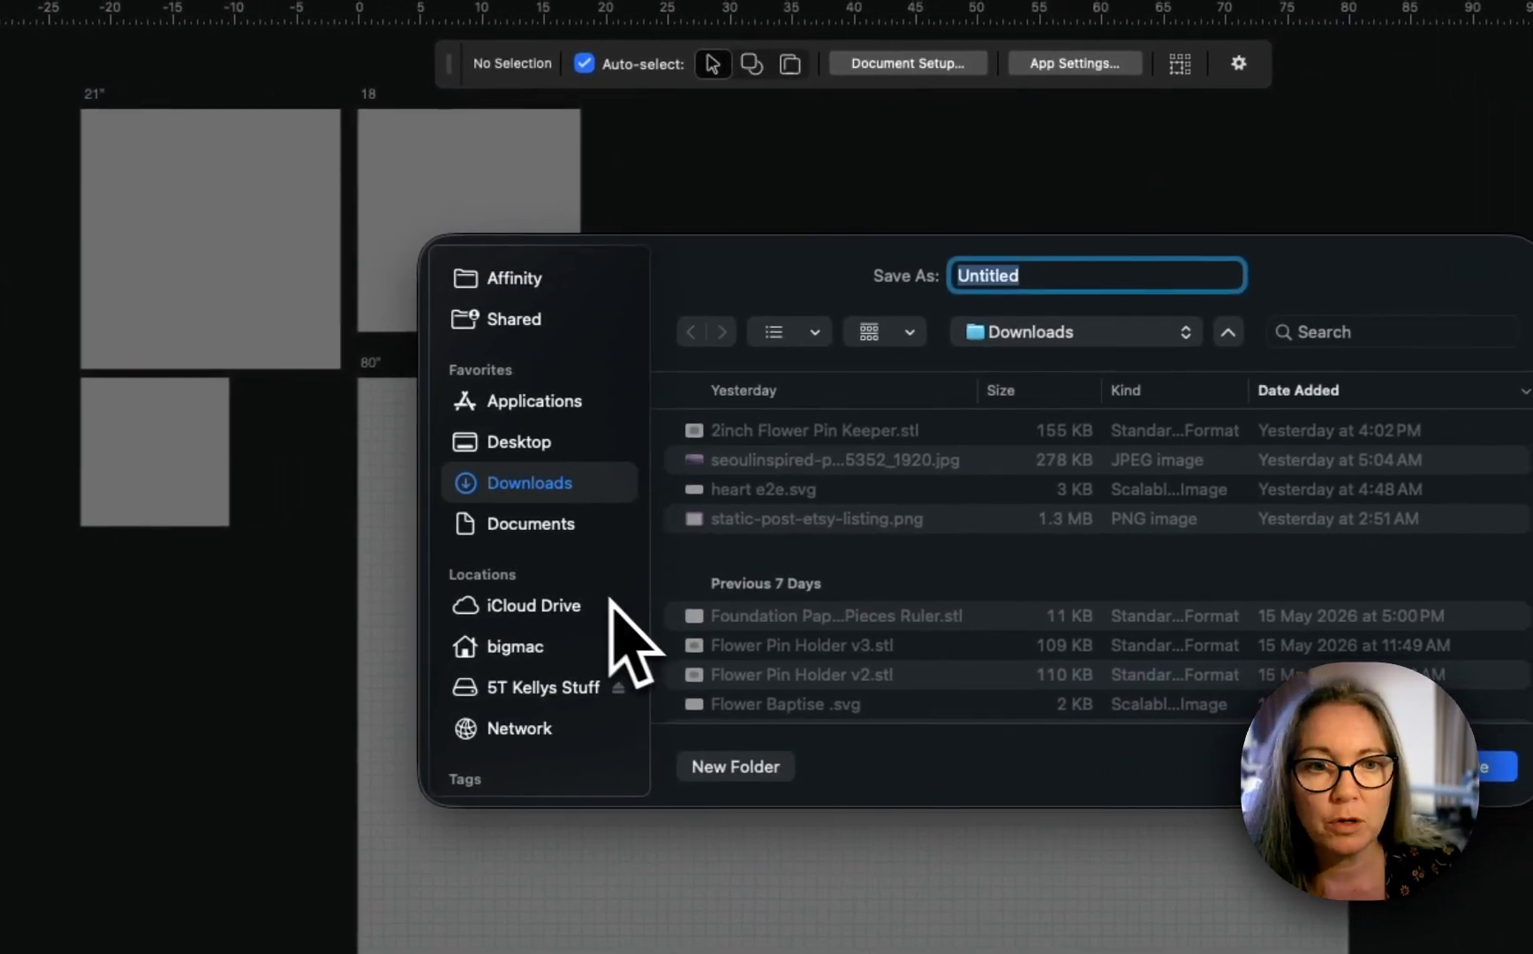
scroll(797, 587, down, 2)
scroll(473, 589, up, 1)
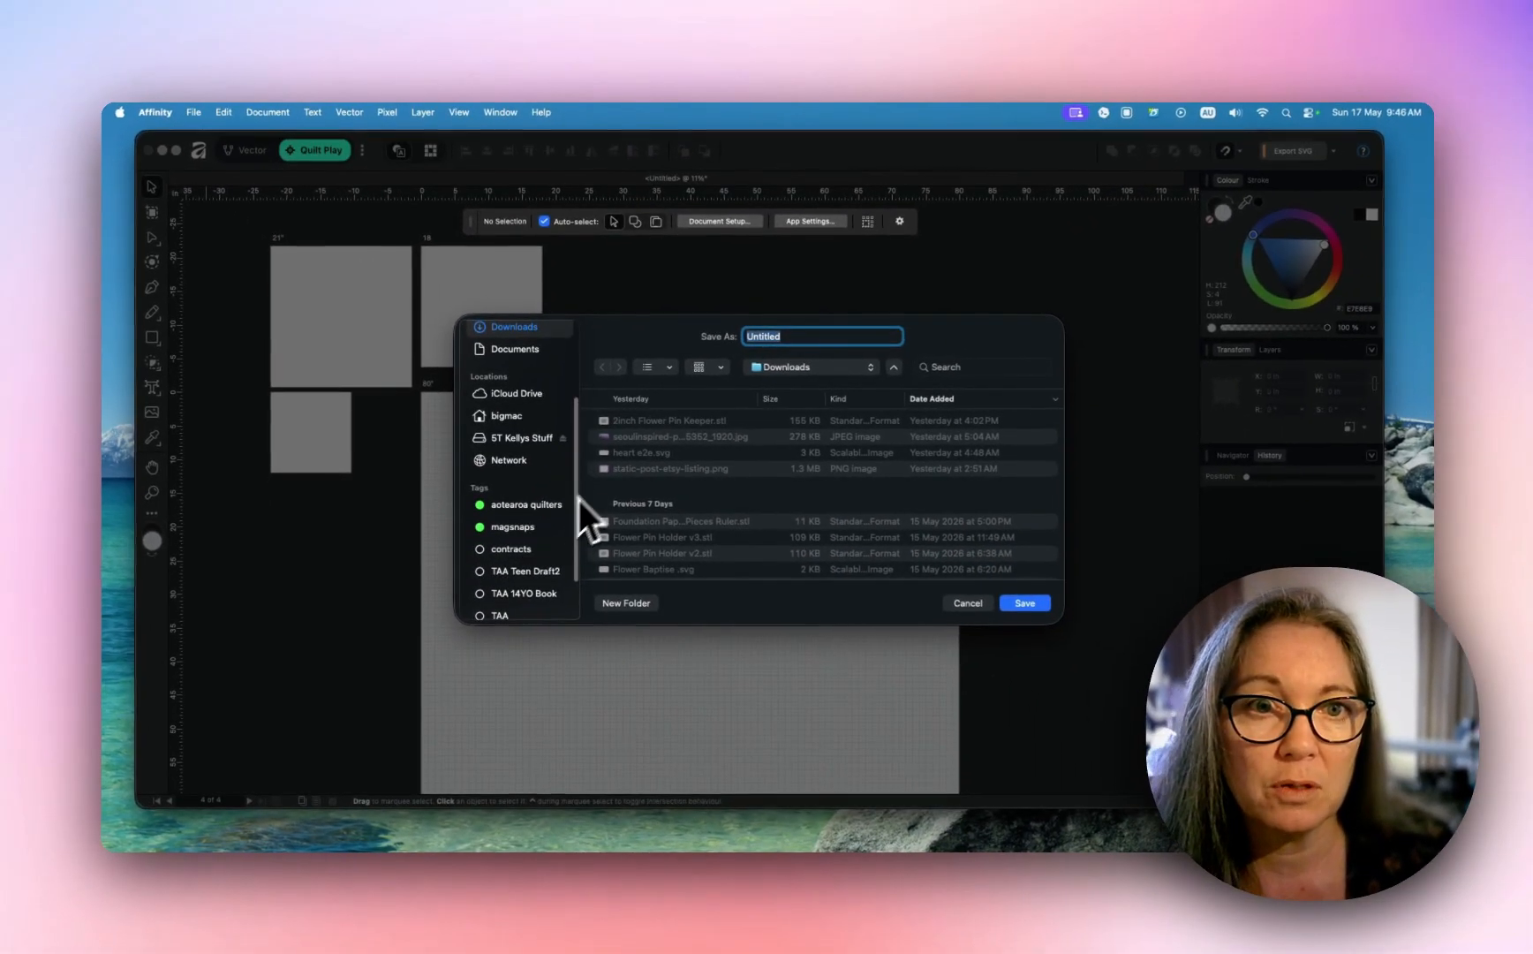
click(526, 380)
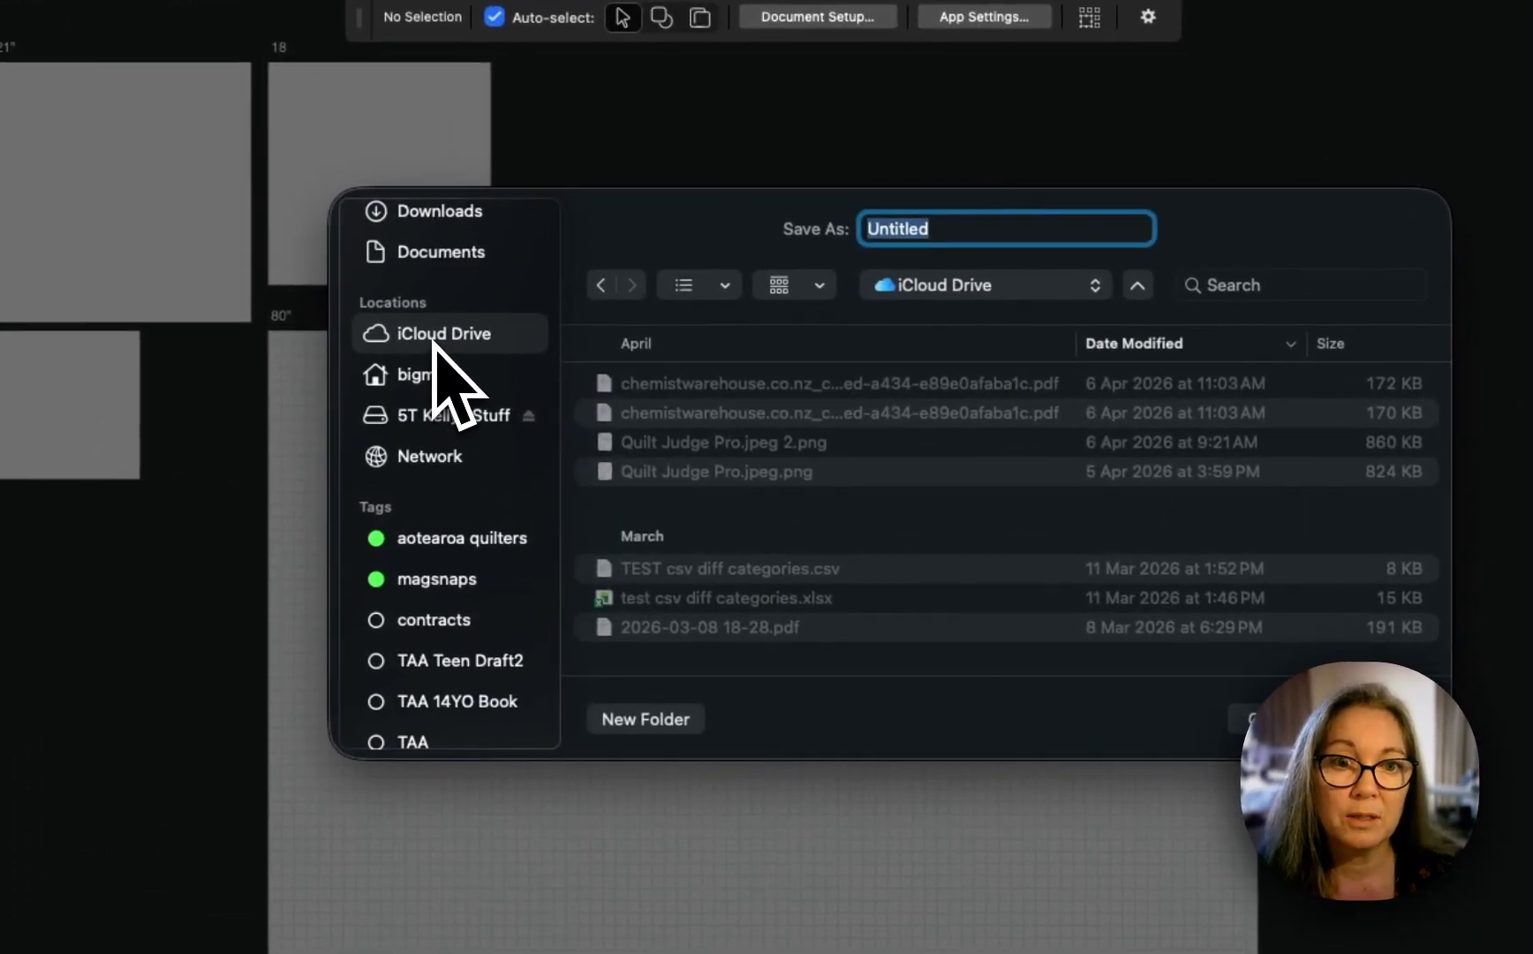
click(636, 635)
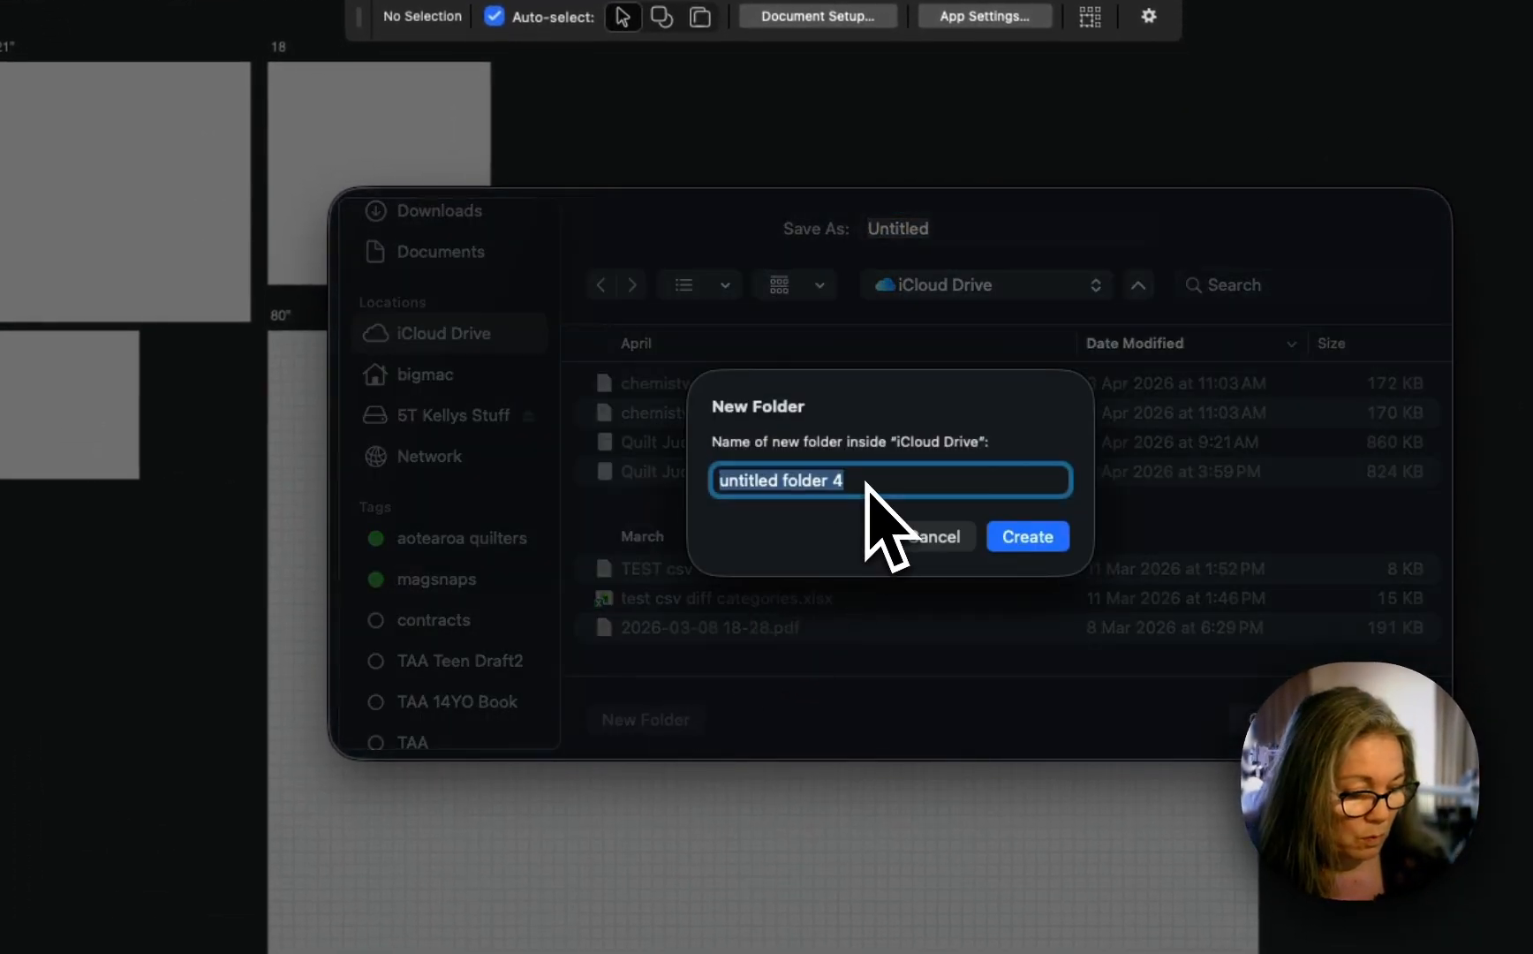
text(Quilty Templates)
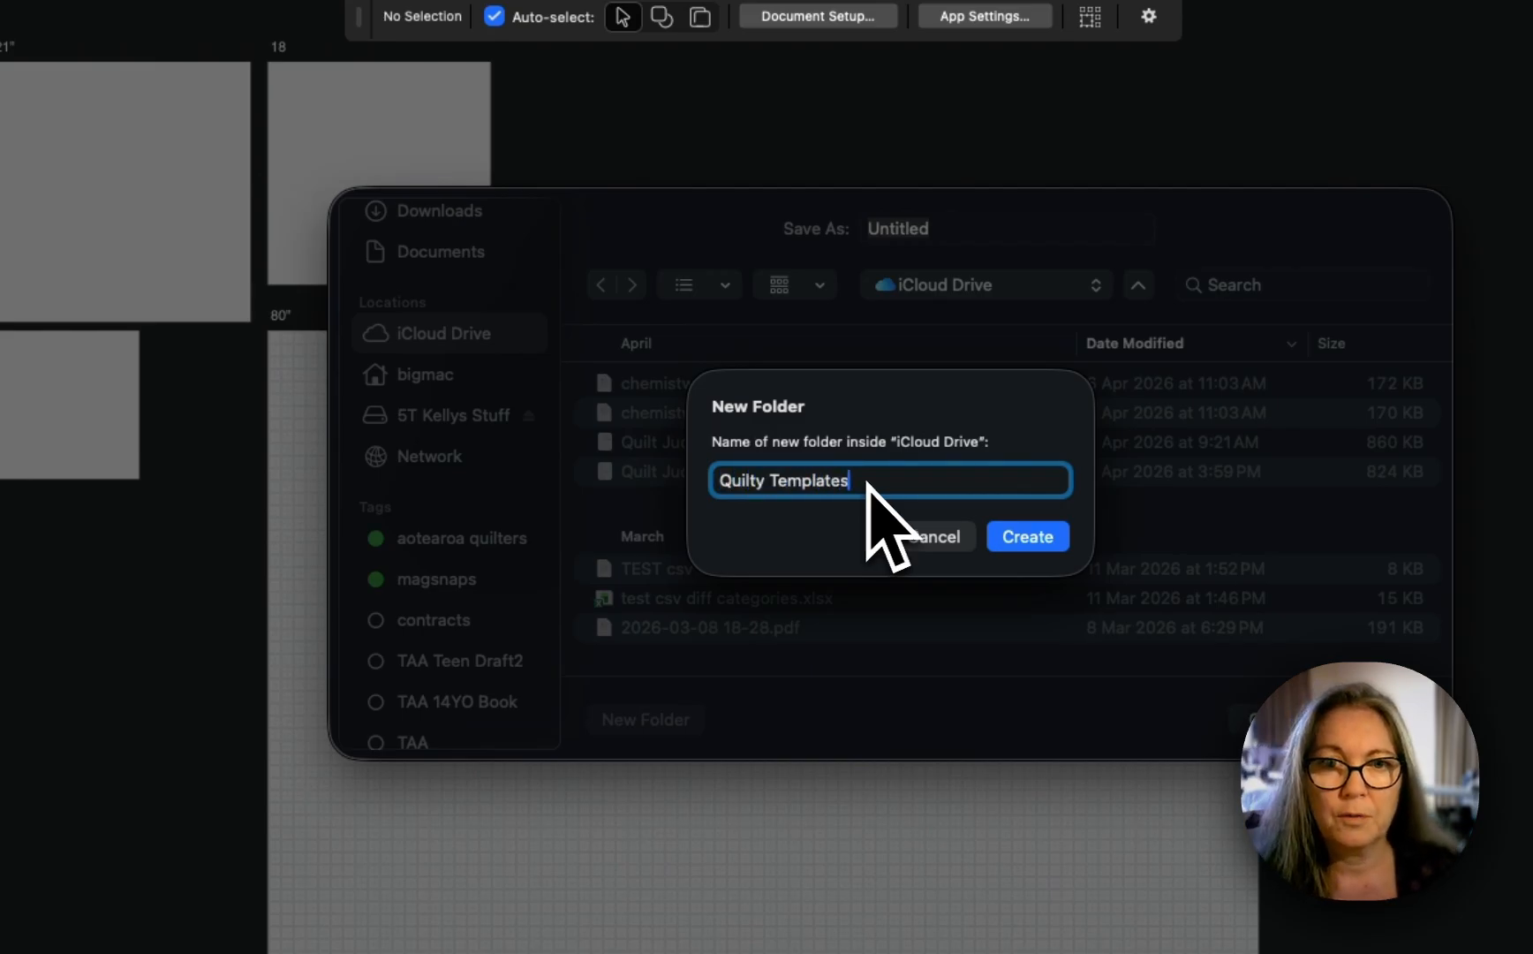
click(1039, 540)
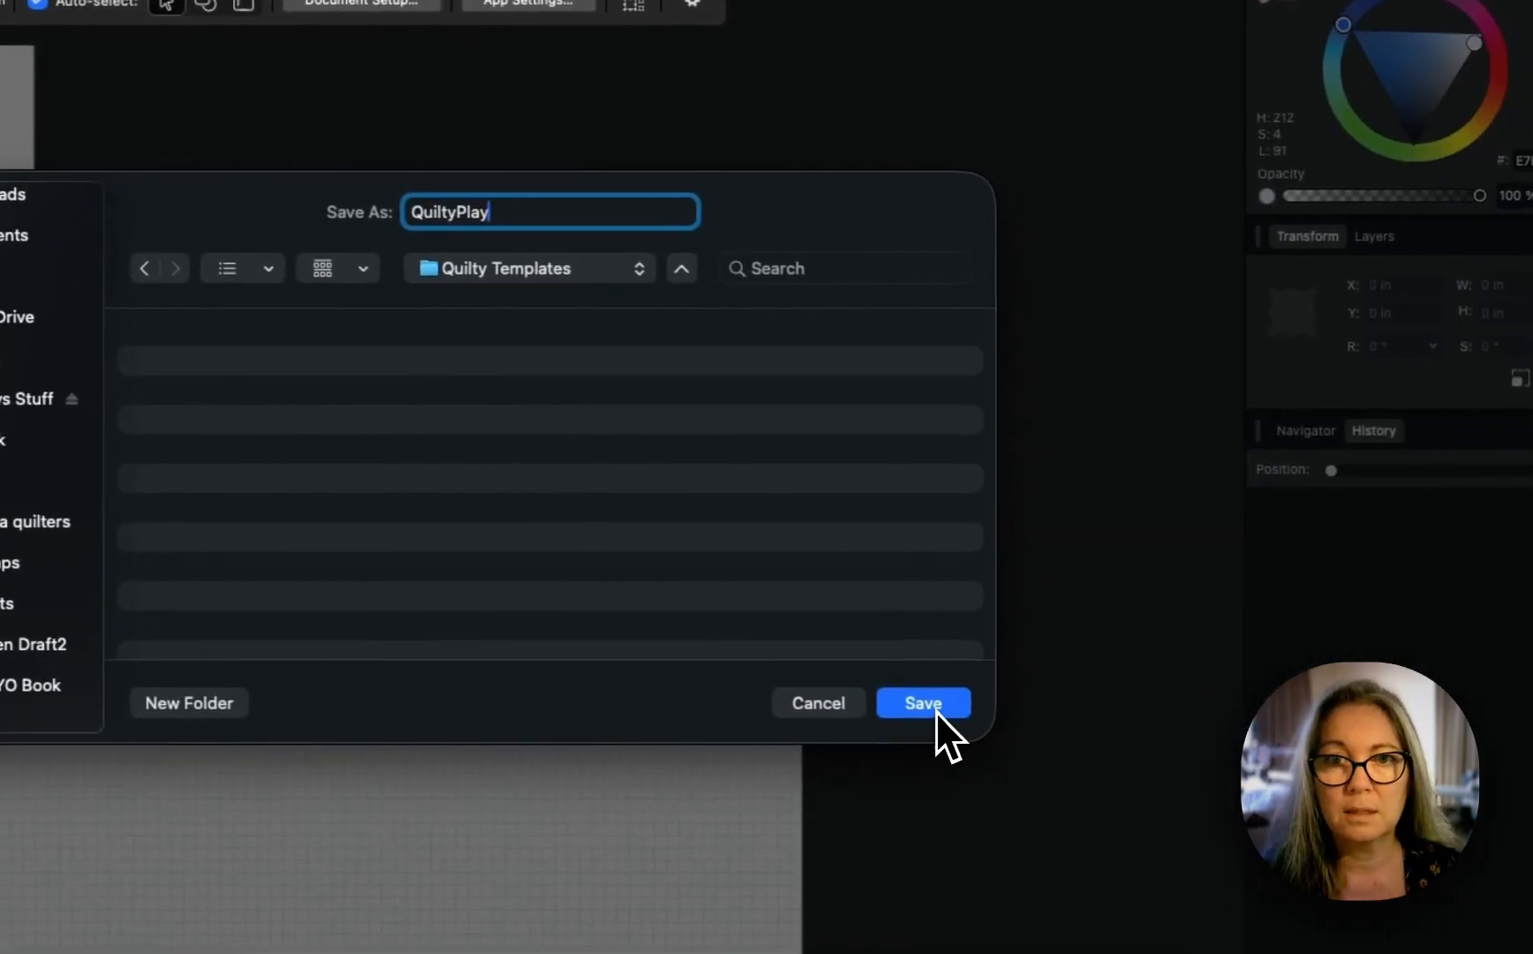
Step: Save the template as QuiltyPlay in the Quilty Templates folder, and close the original document without saving it
click(1197, 712)
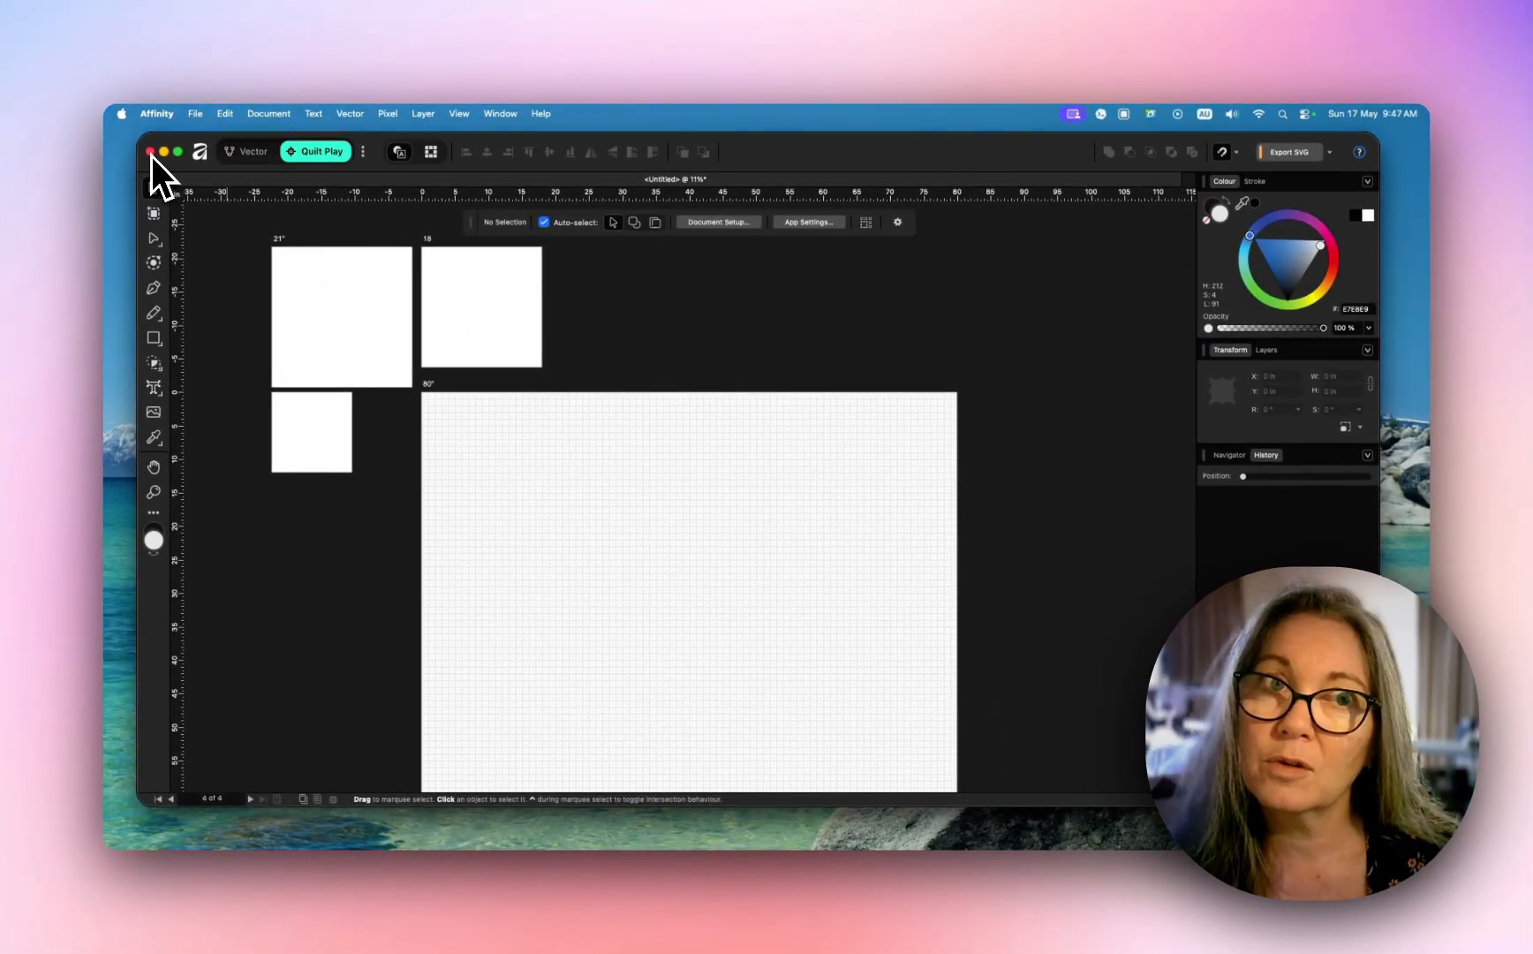
click(150, 153)
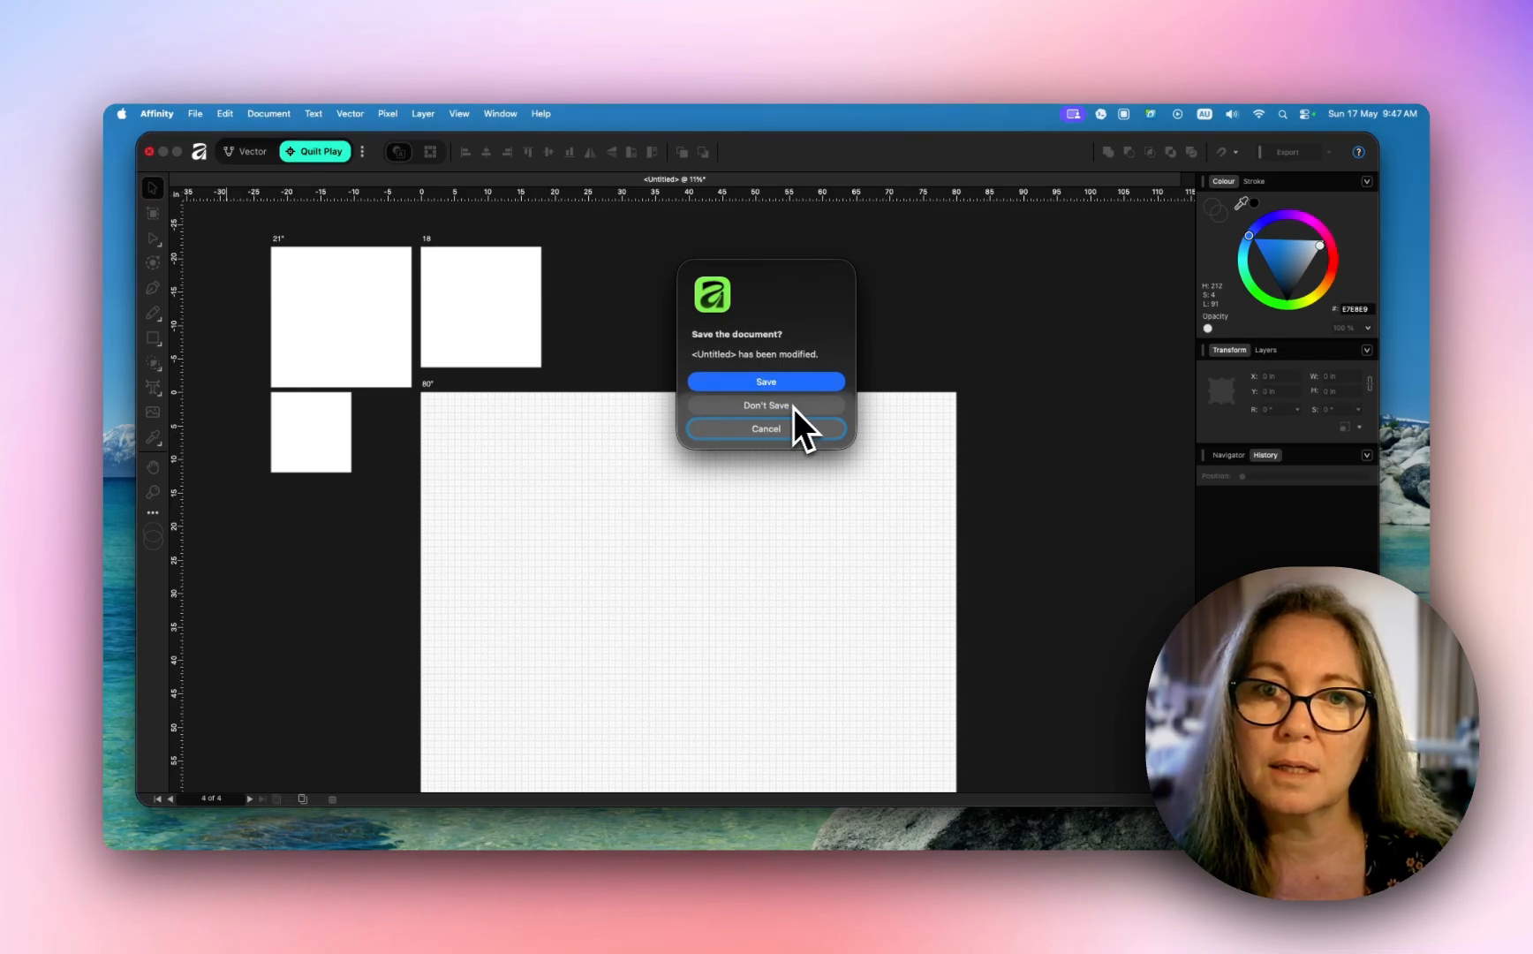
click(792, 406)
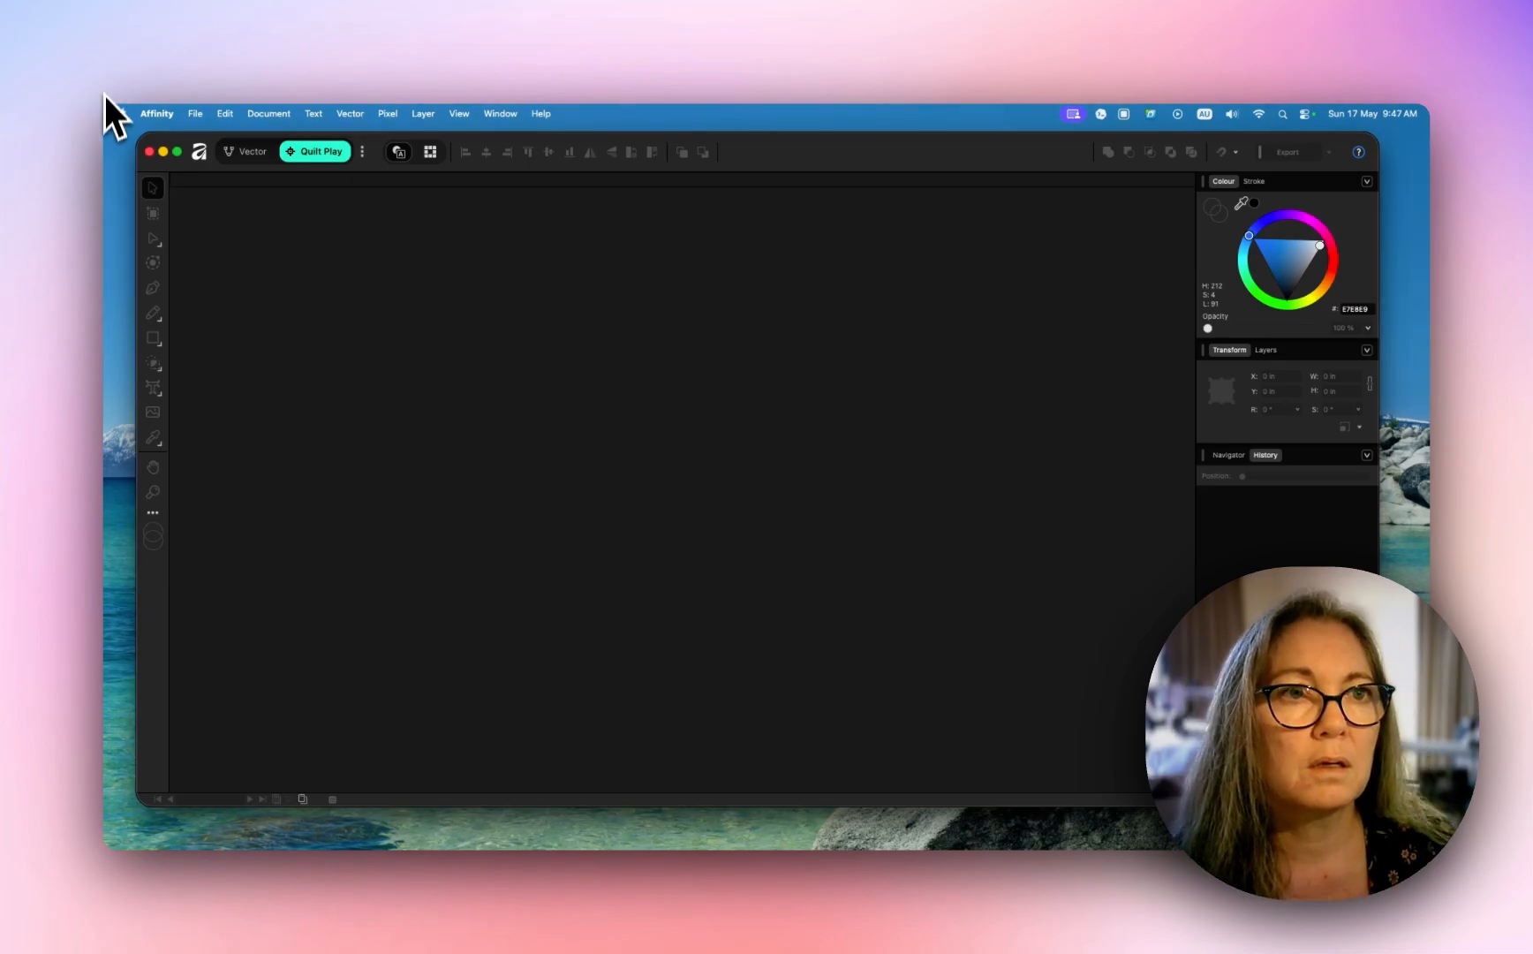
Step: Add the Quilty Templates folder to the template folders for new documents and select it
click(196, 114)
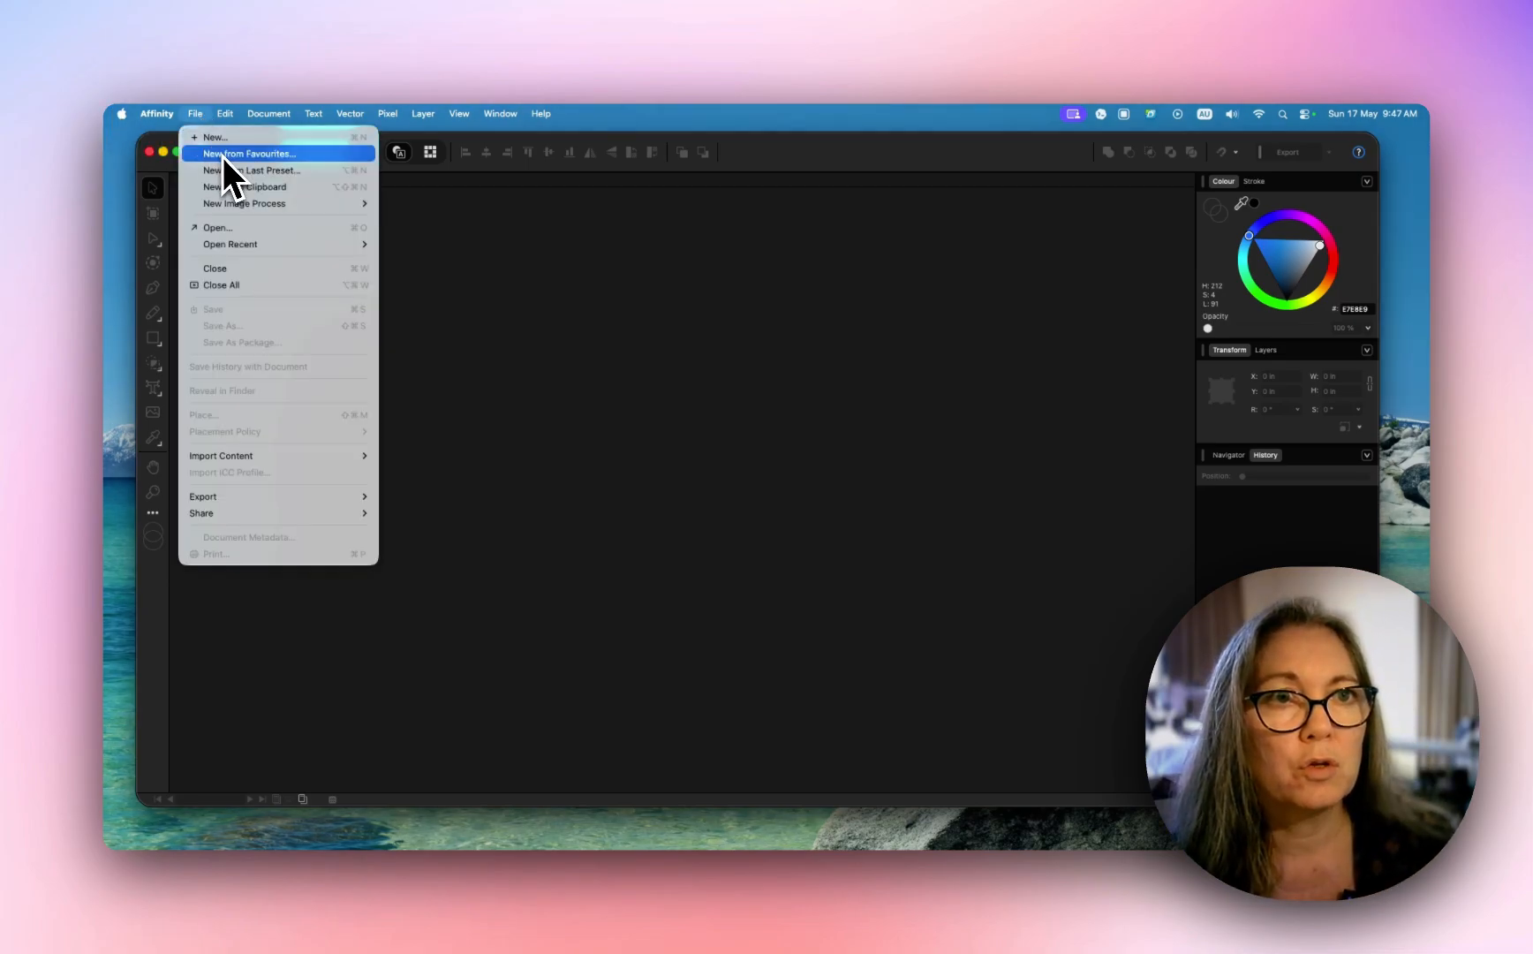
click(222, 153)
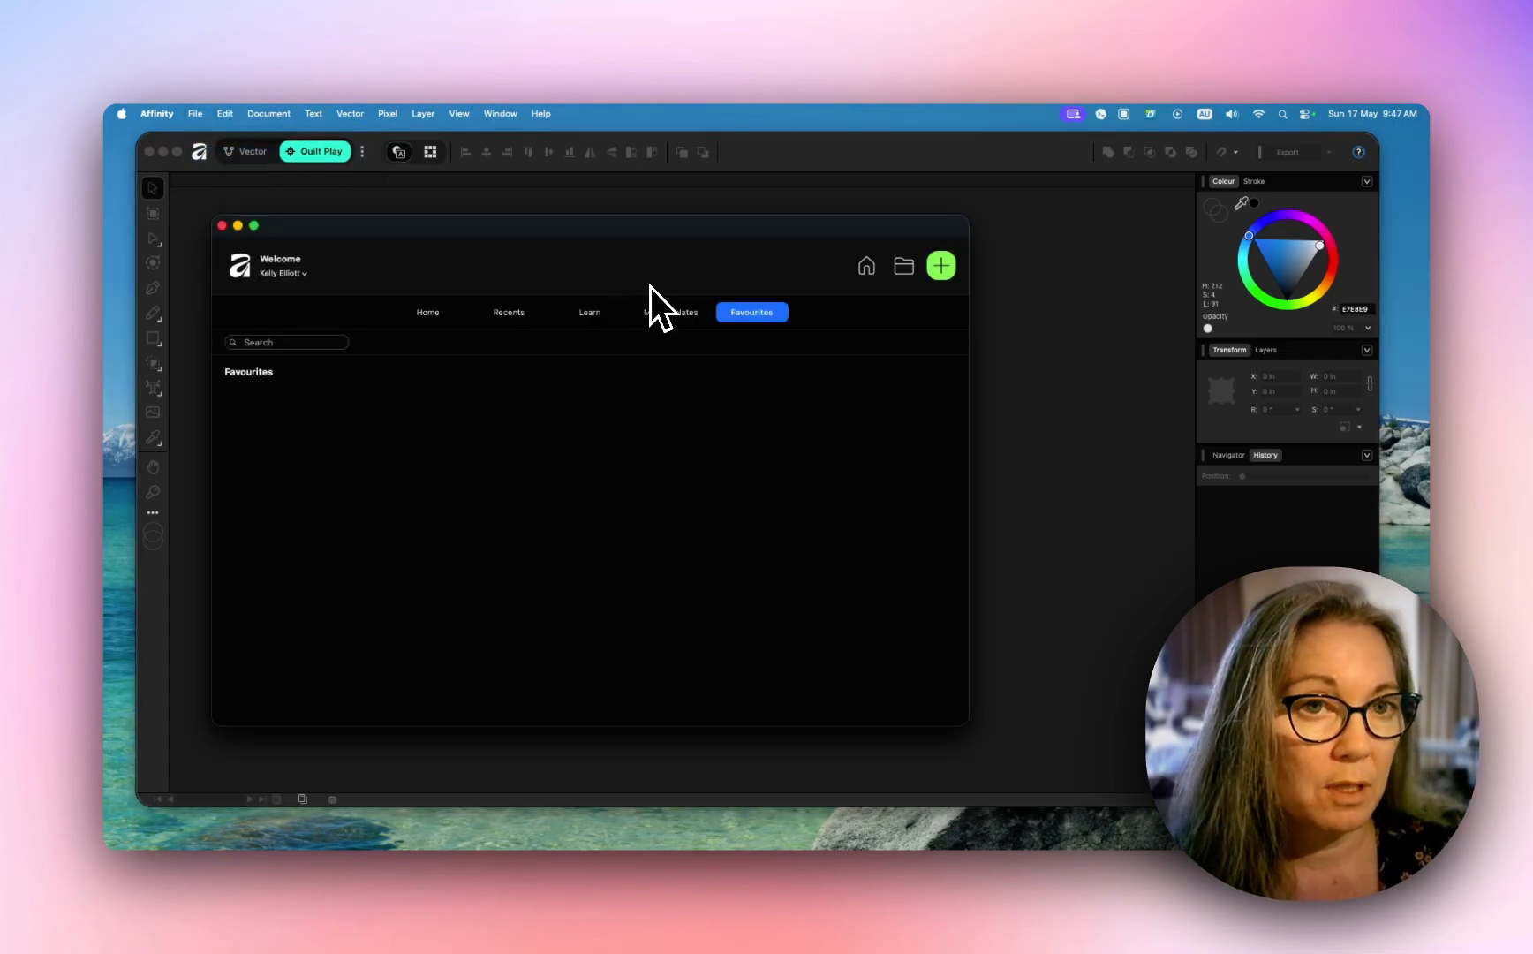
click(674, 315)
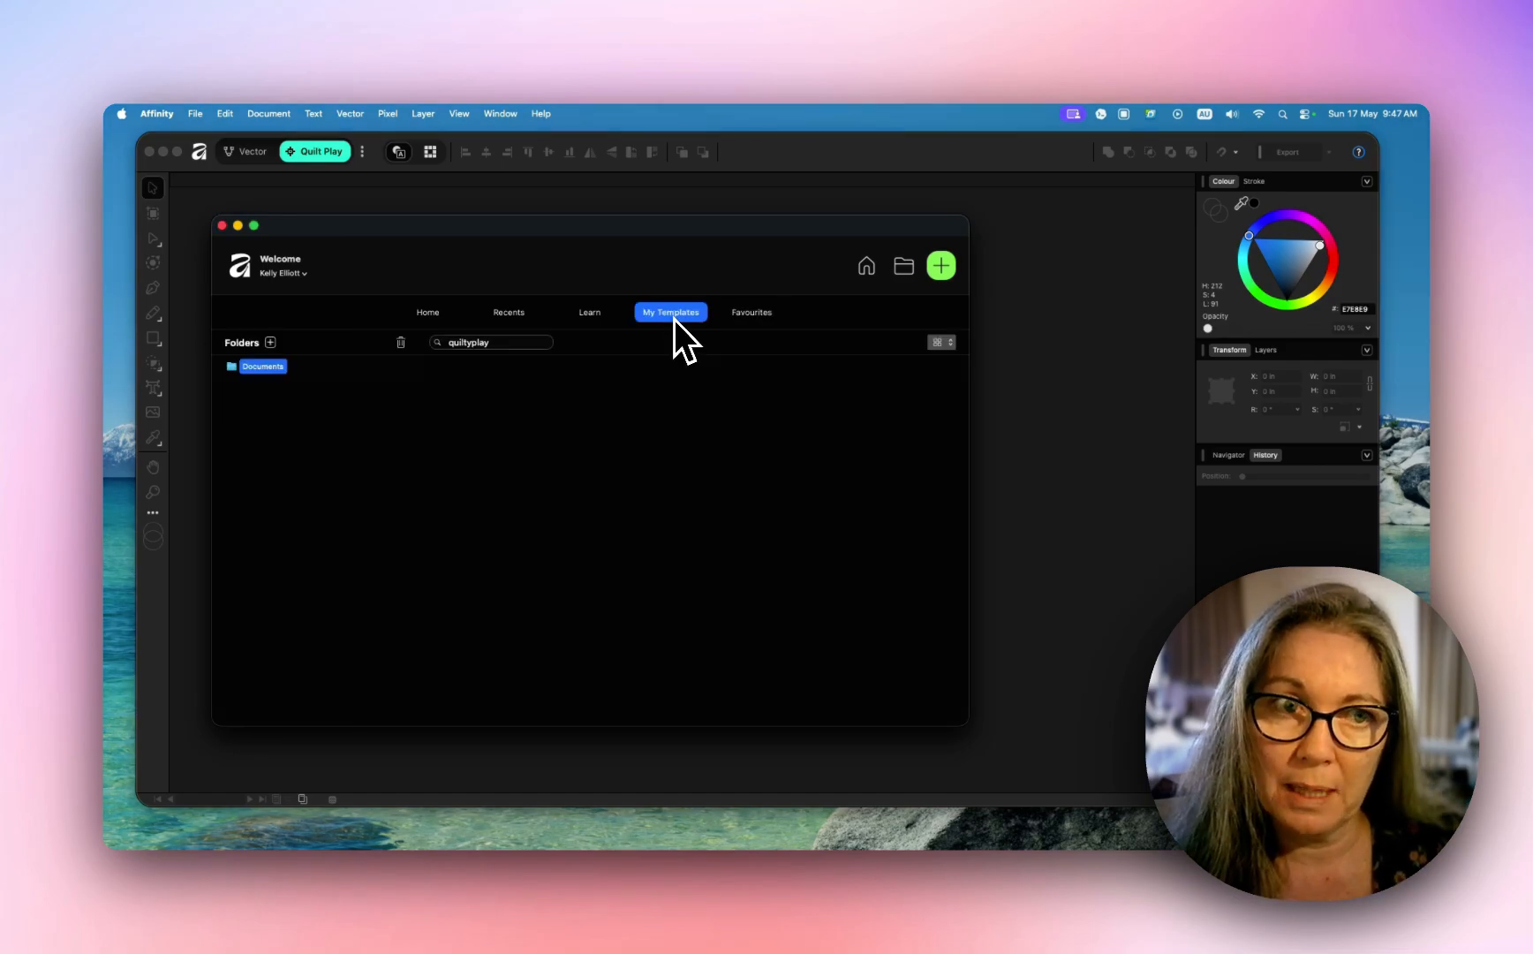
click(270, 343)
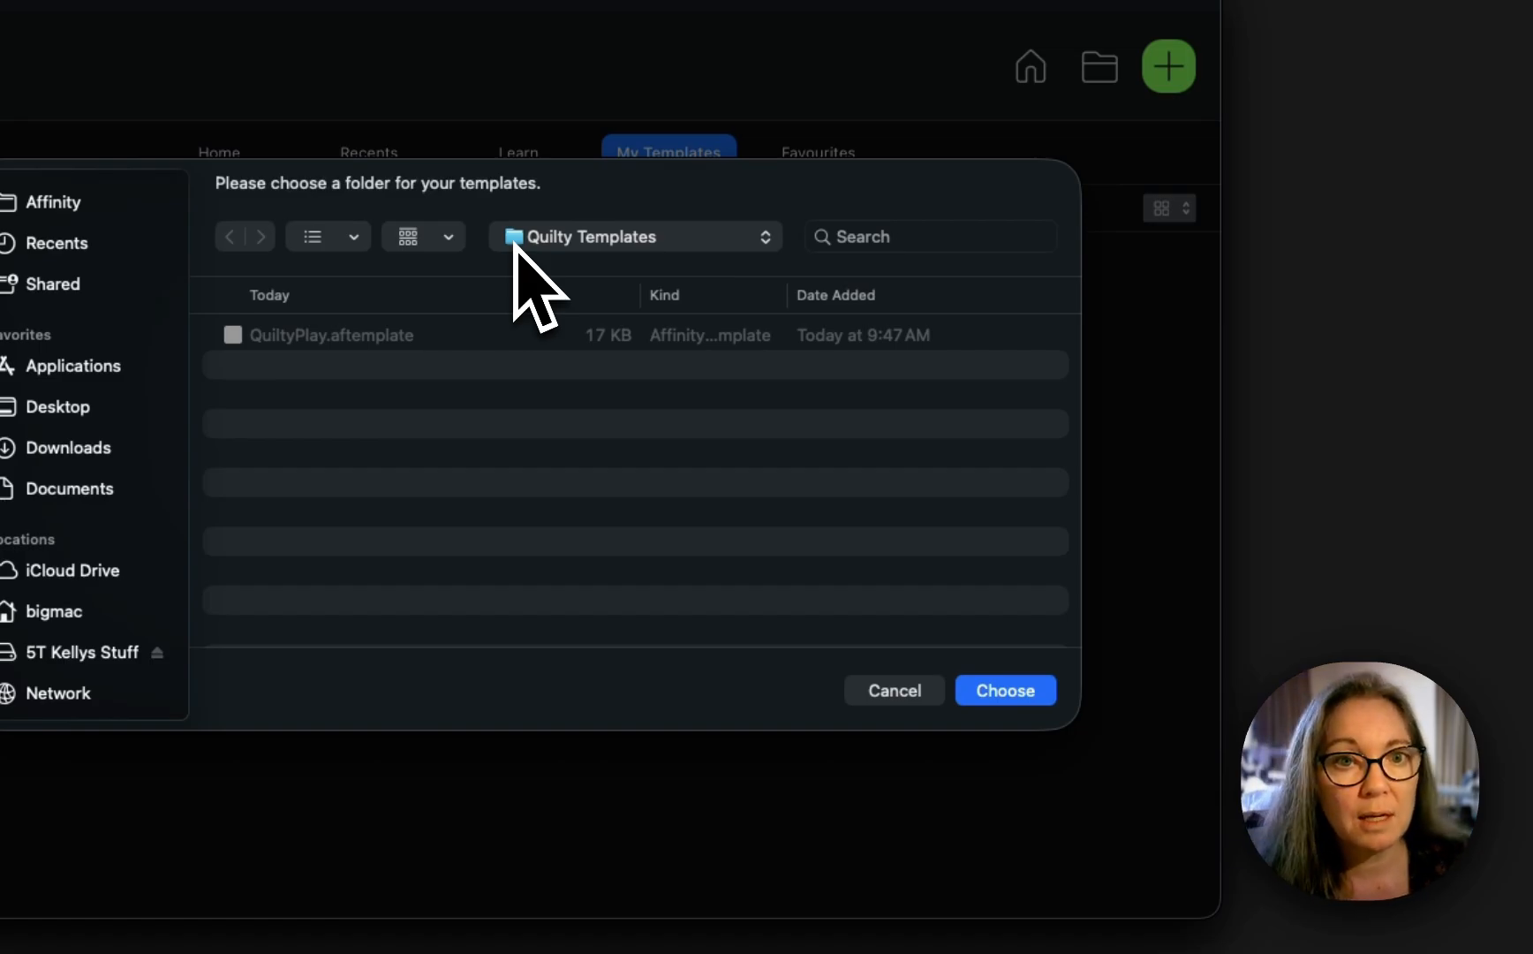
click(1013, 697)
click(235, 393)
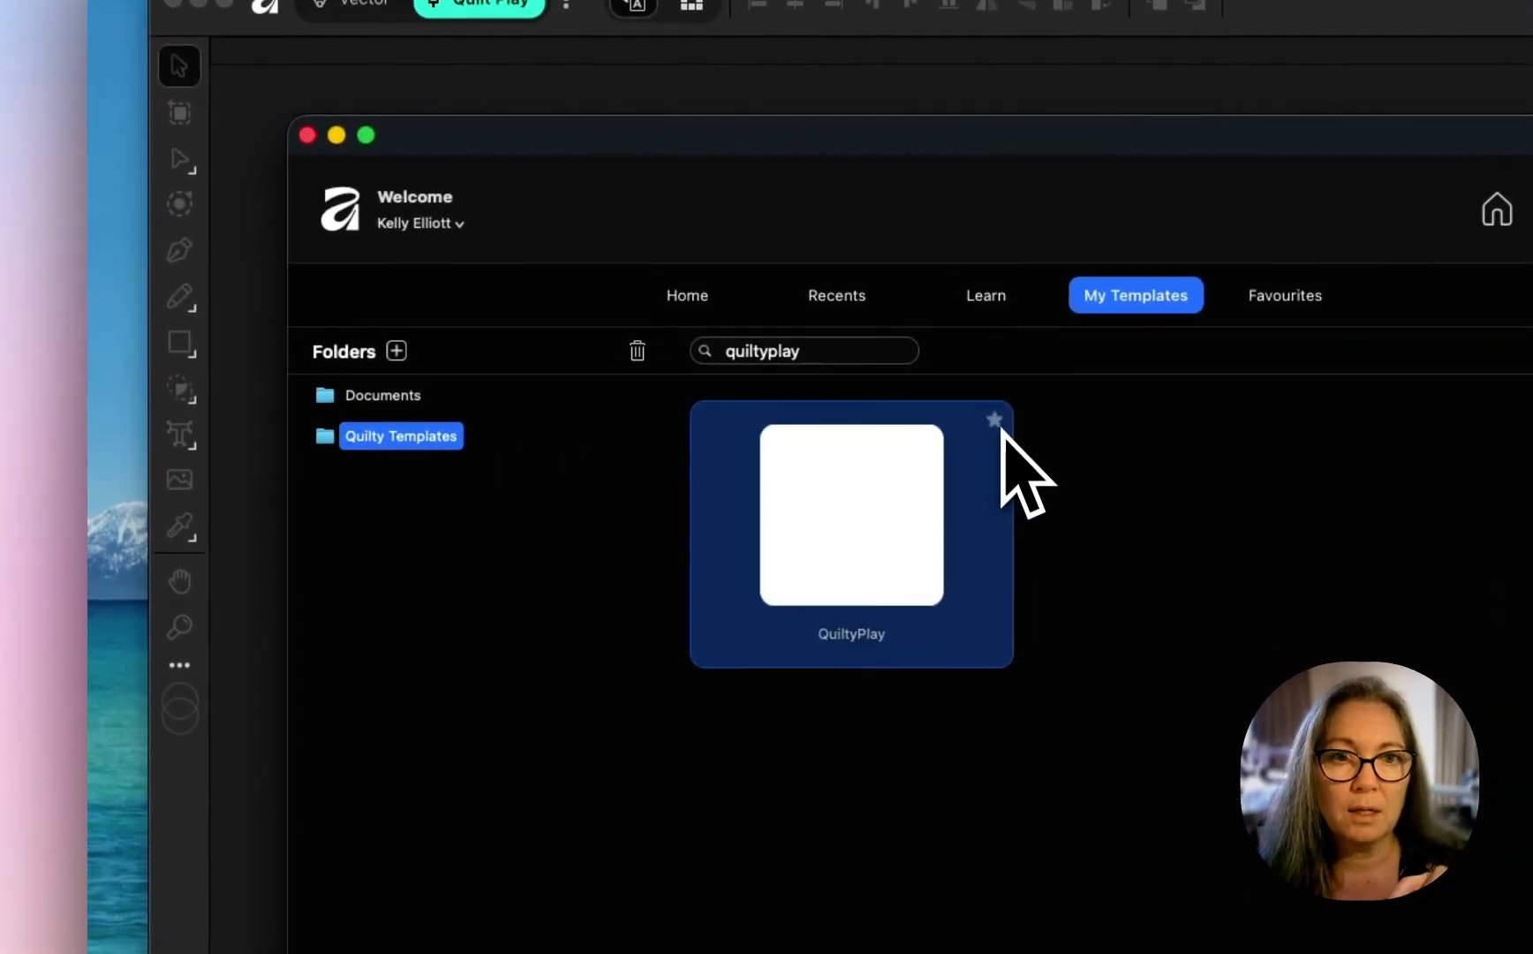
Step: Mark the QuiltyPlay template as a favourite and create a new document from it in the favourites
click(997, 423)
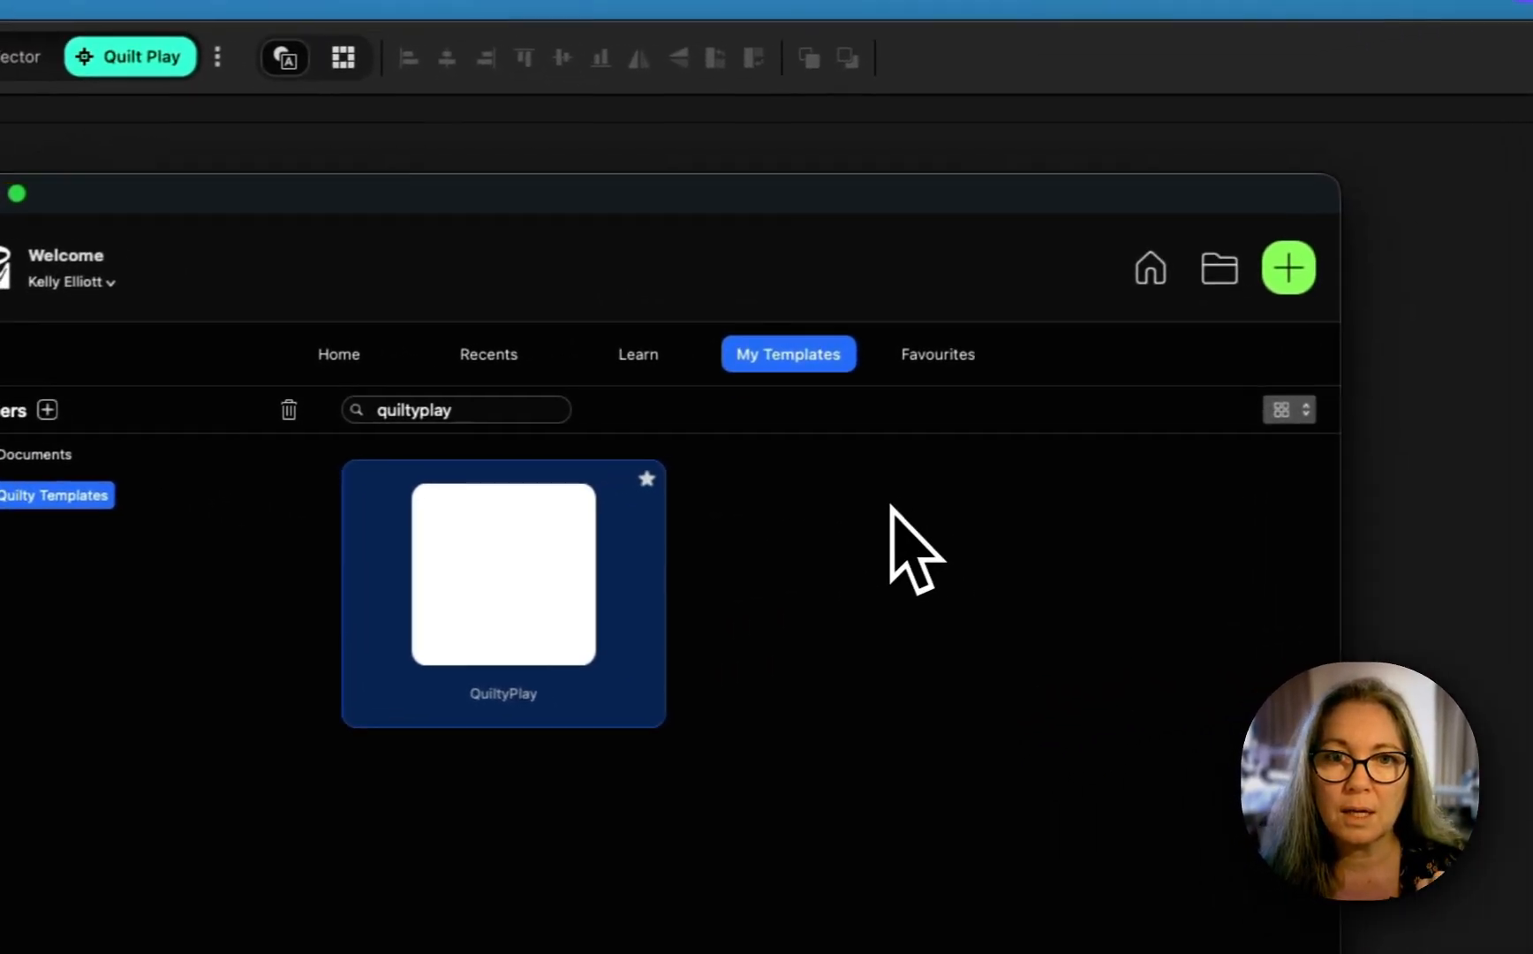
click(938, 354)
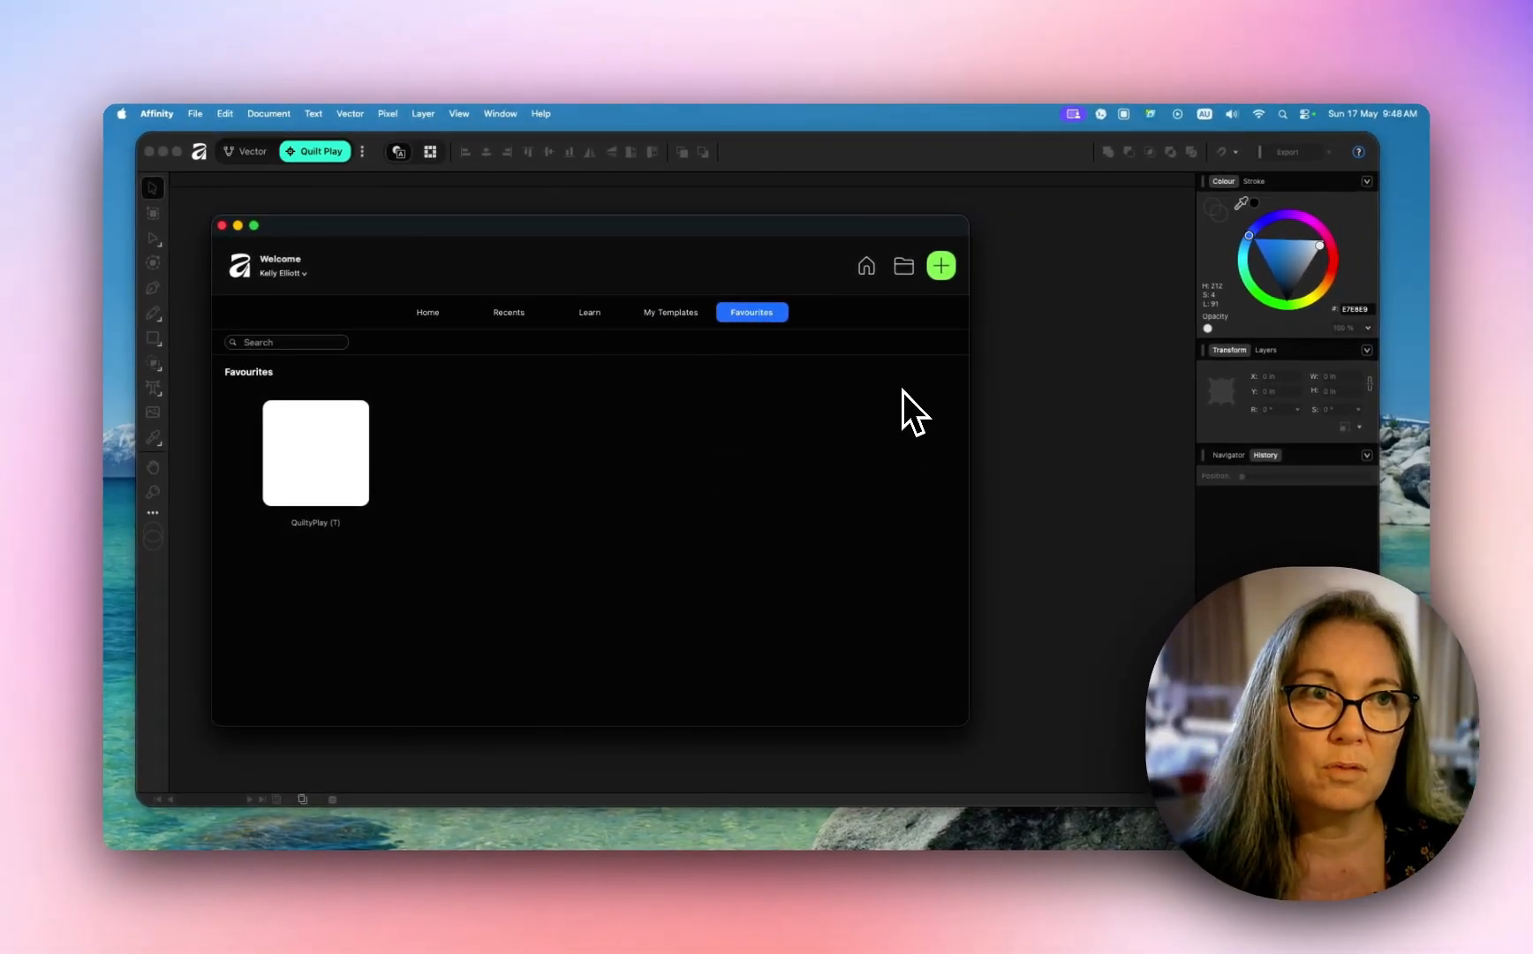
click(322, 445)
click(323, 447)
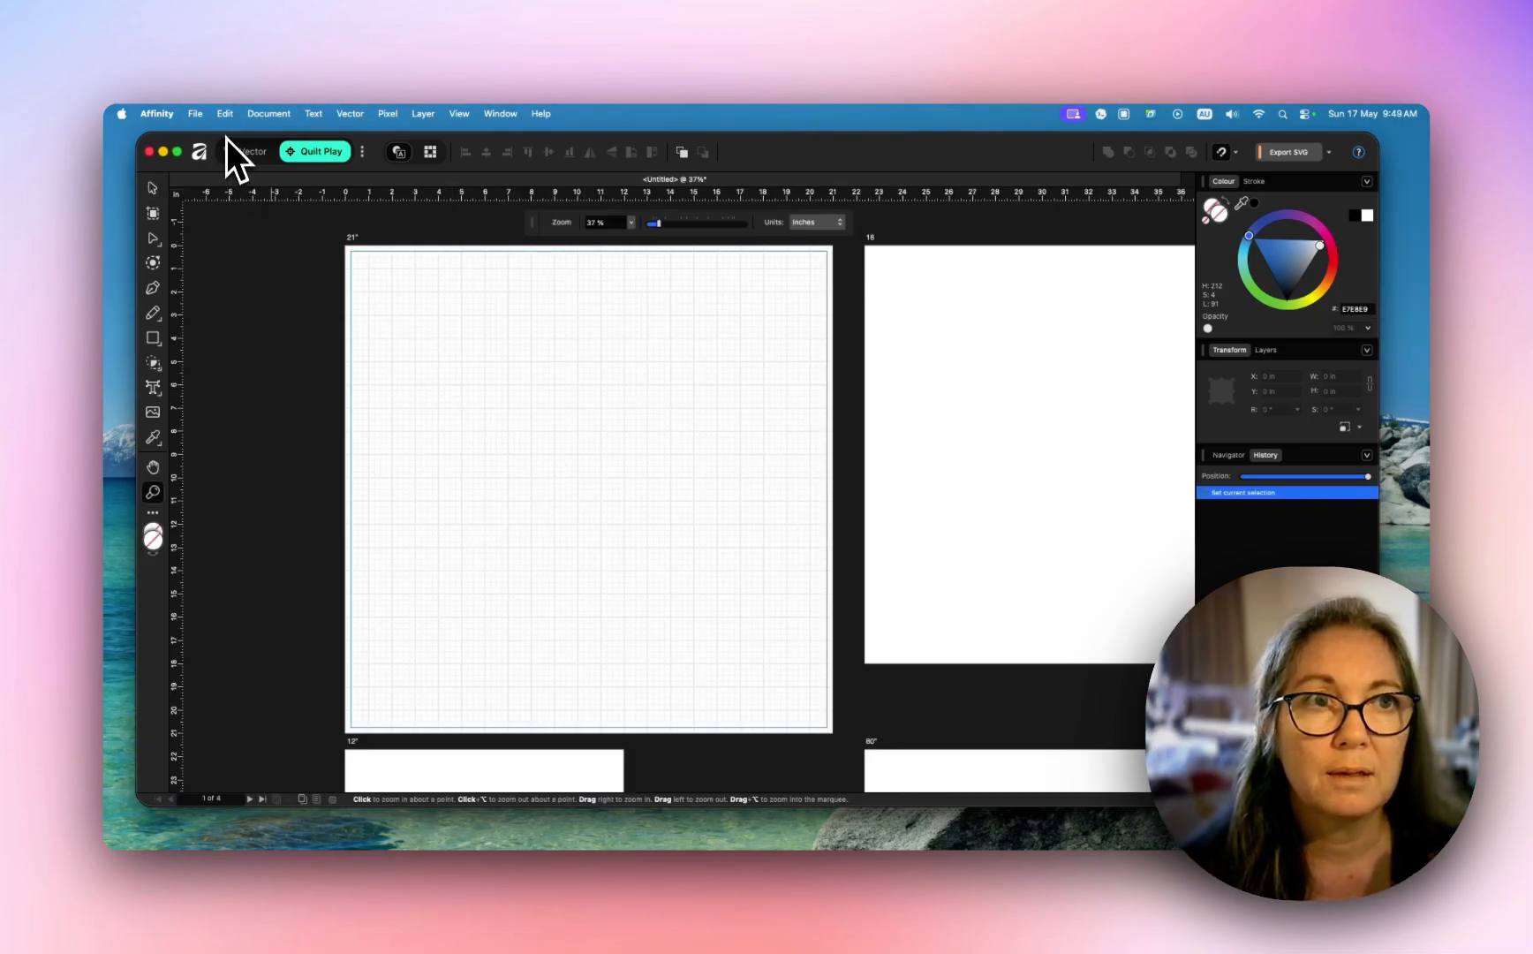
Step: Examine the layout of the 21, 18, 12 and 80-inch artboards in the new document
click(196, 114)
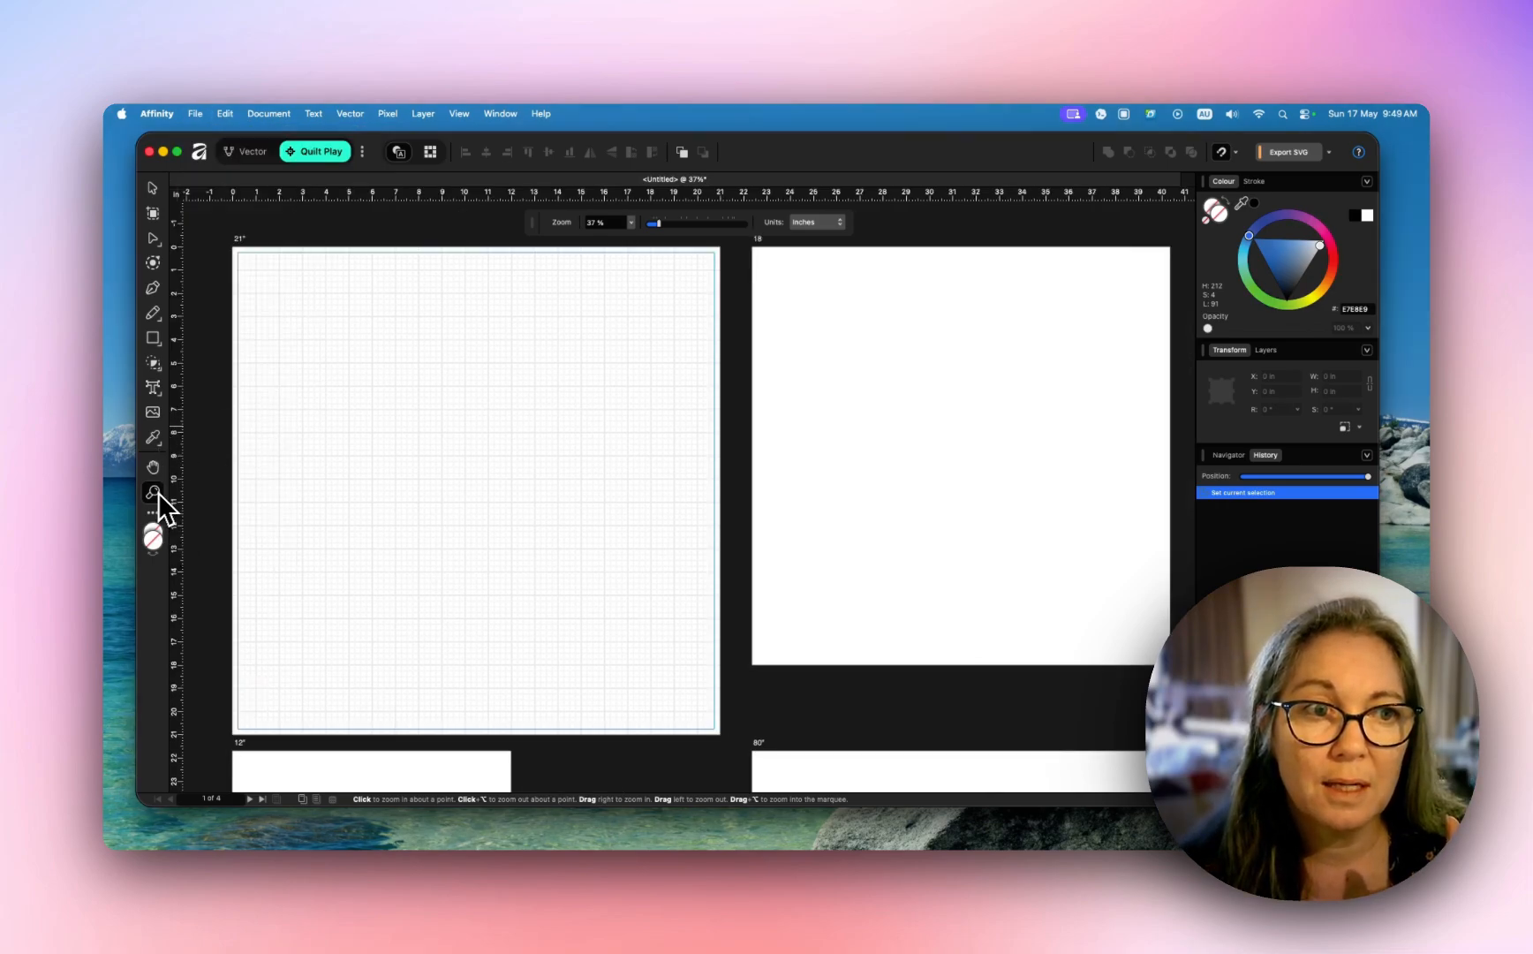
drag(671, 376, 277, 473)
scroll(797, 438, right, 2)
drag(796, 438, 590, 500)
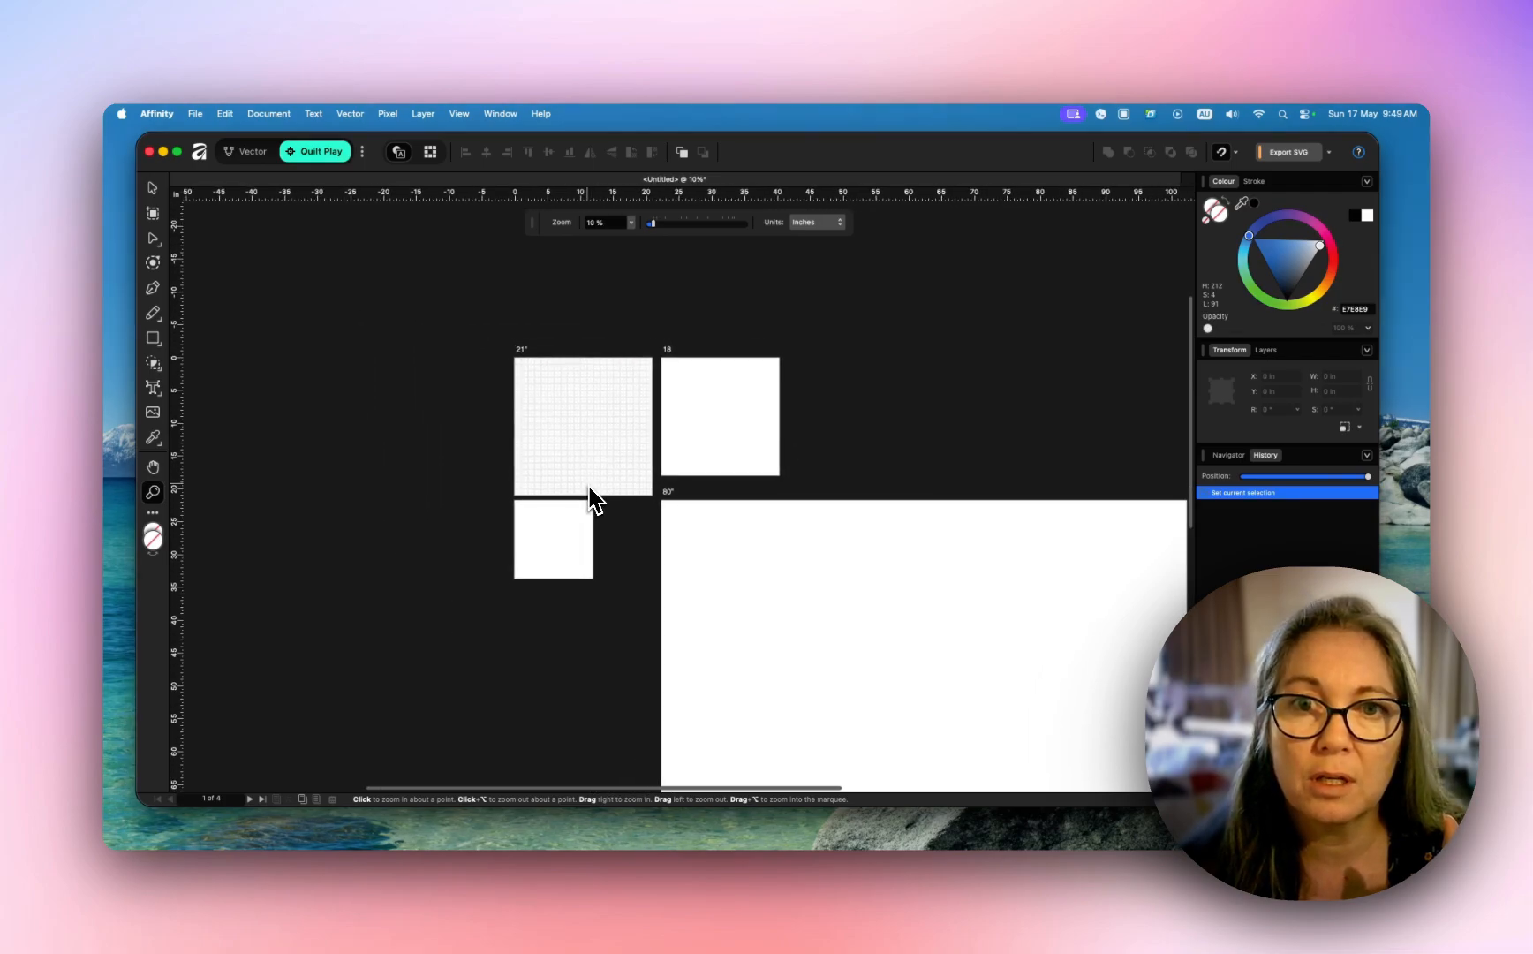
scroll(853, 438, down, 4)
scroll(842, 436, right, 3)
scroll(843, 438, up, 4)
scroll(844, 438, up, 1)
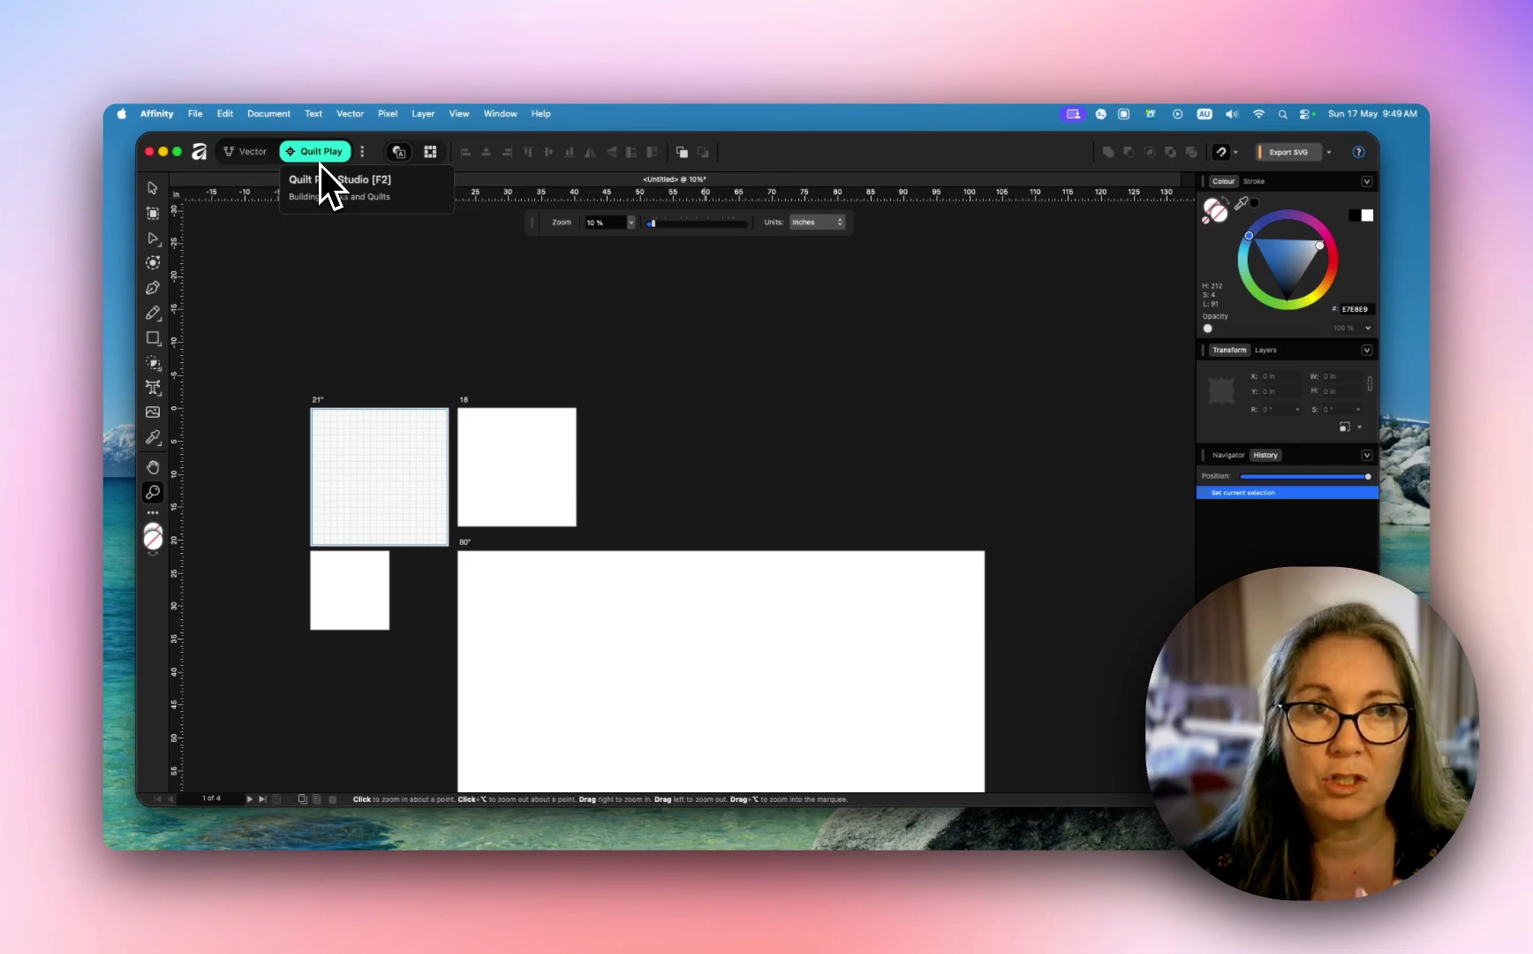
Step: Compare the Vector studio's Appearance settings with the Colour and Stroke settings in the Quilt Play studio
click(251, 154)
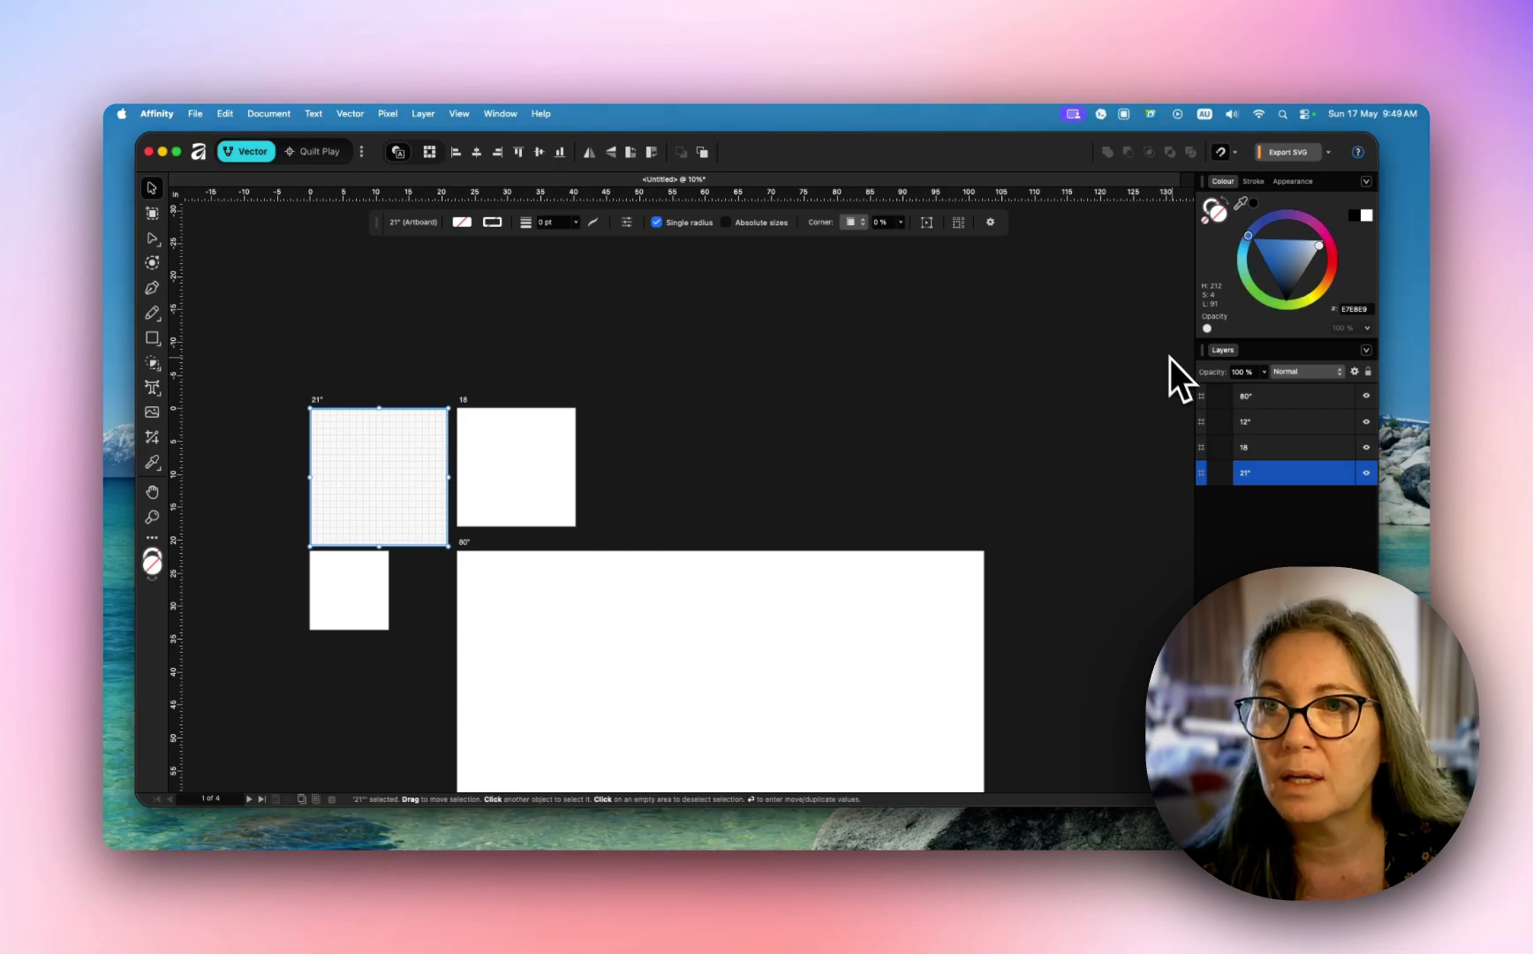
click(1300, 186)
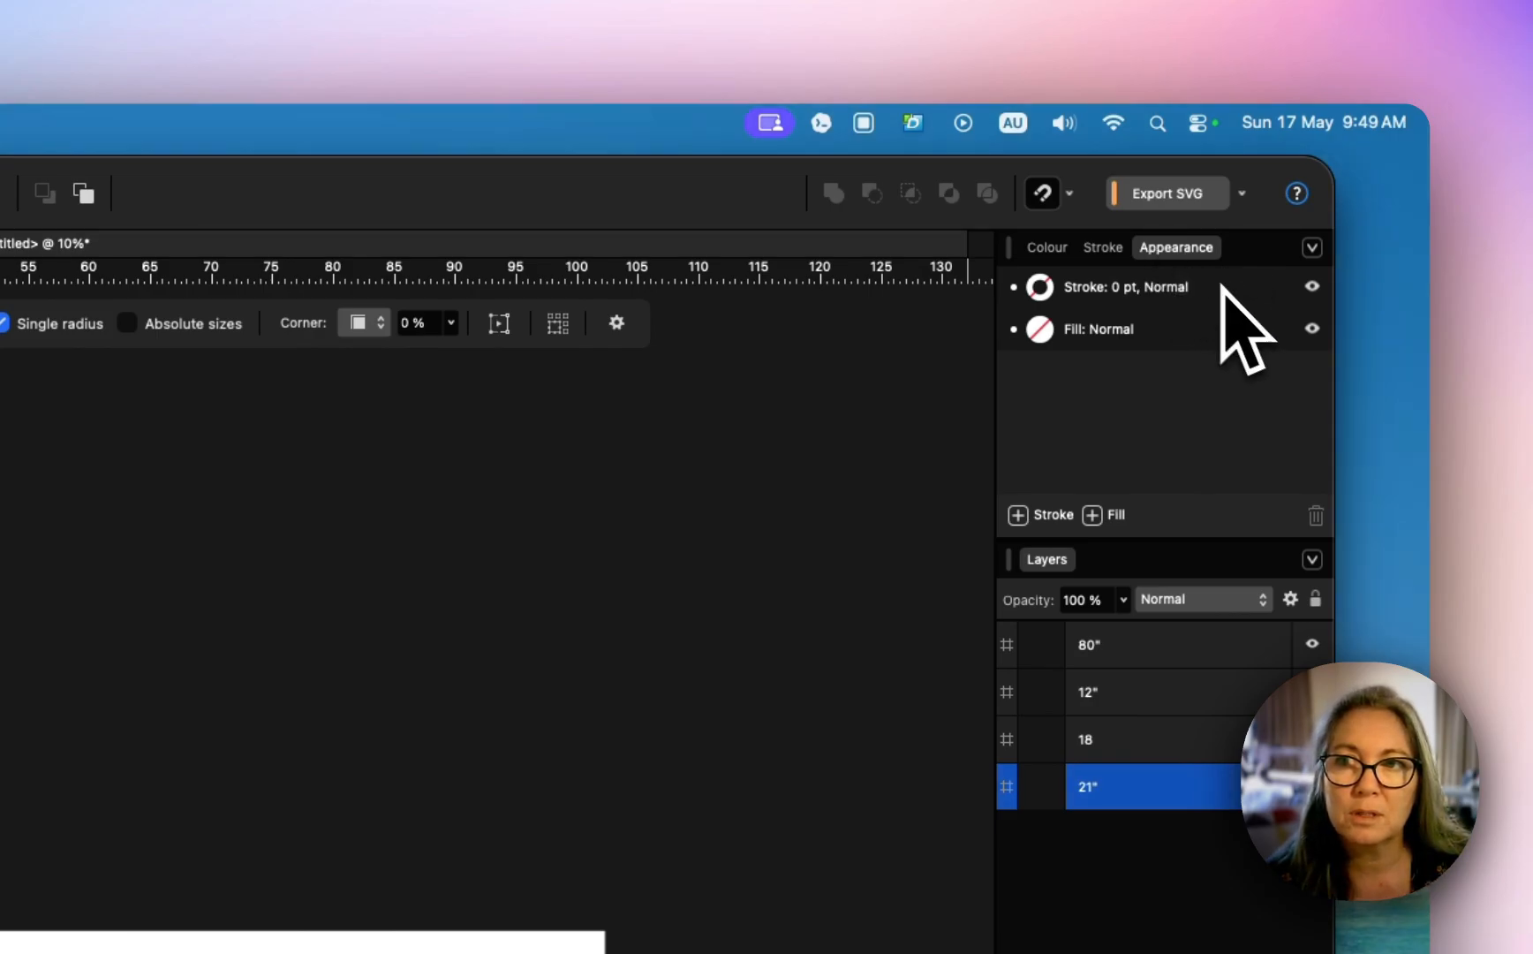
click(458, 192)
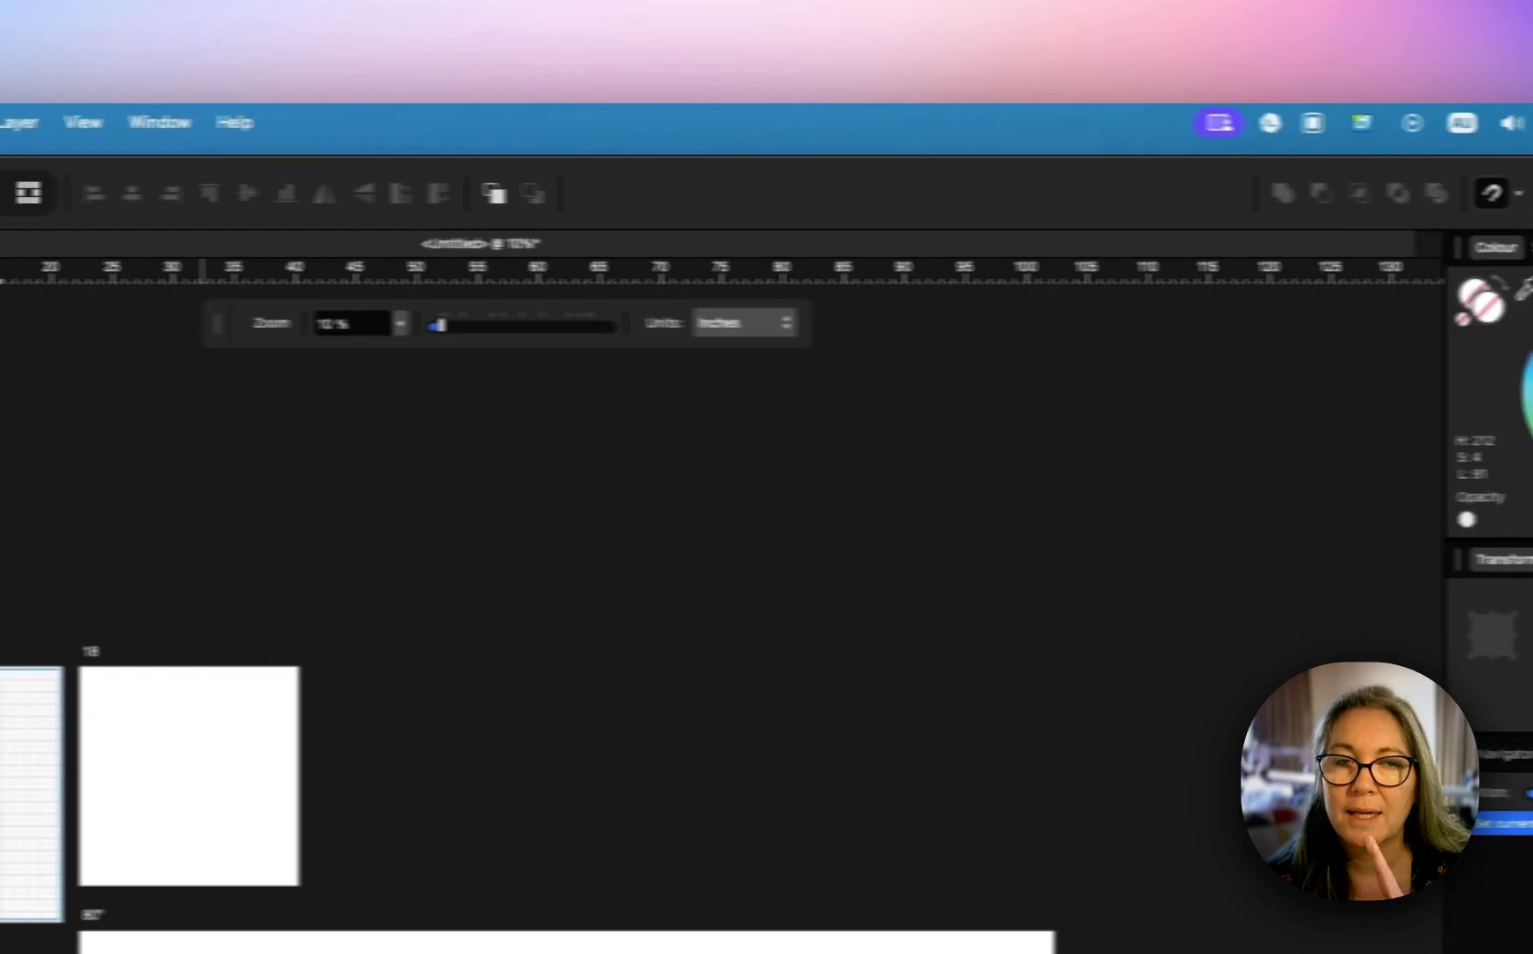
click(1124, 559)
click(1079, 563)
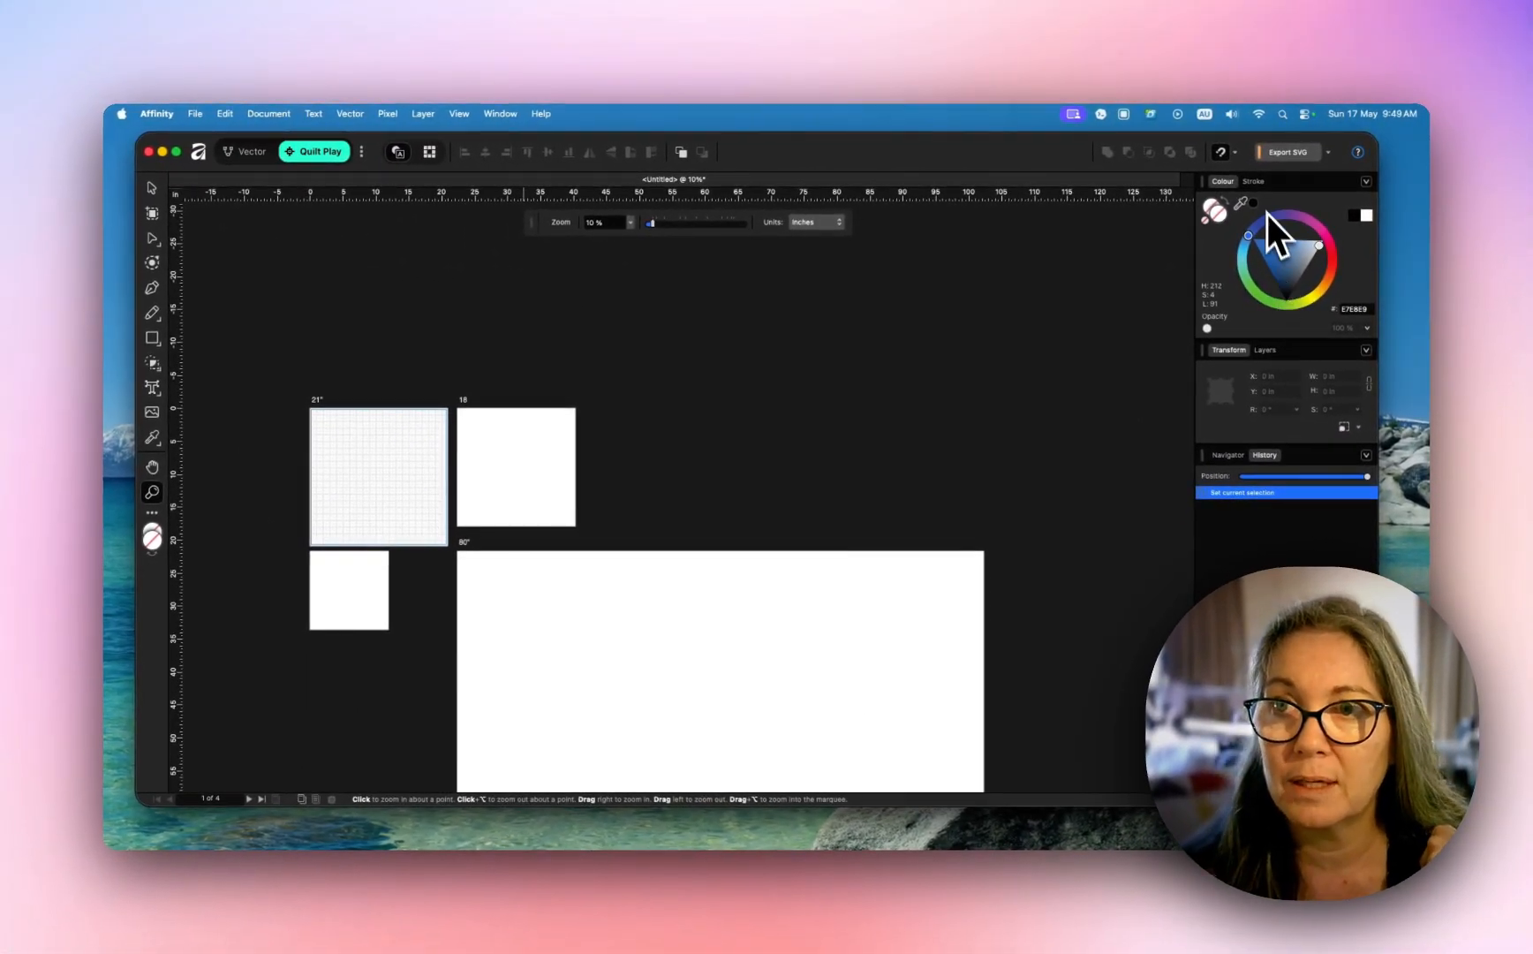
click(1253, 181)
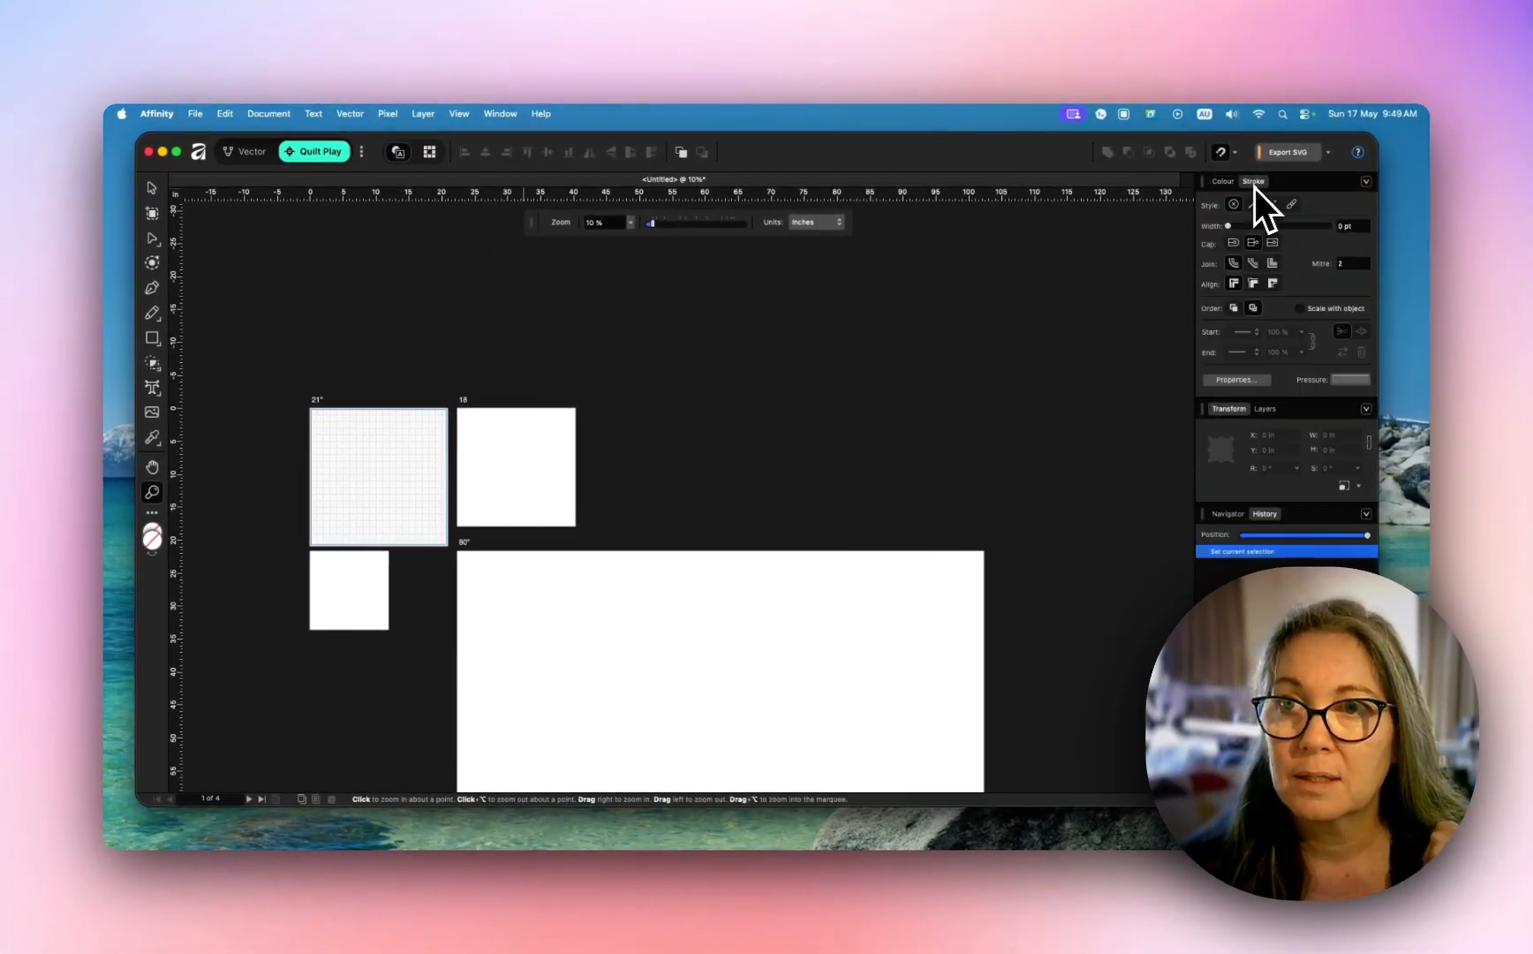
click(1222, 181)
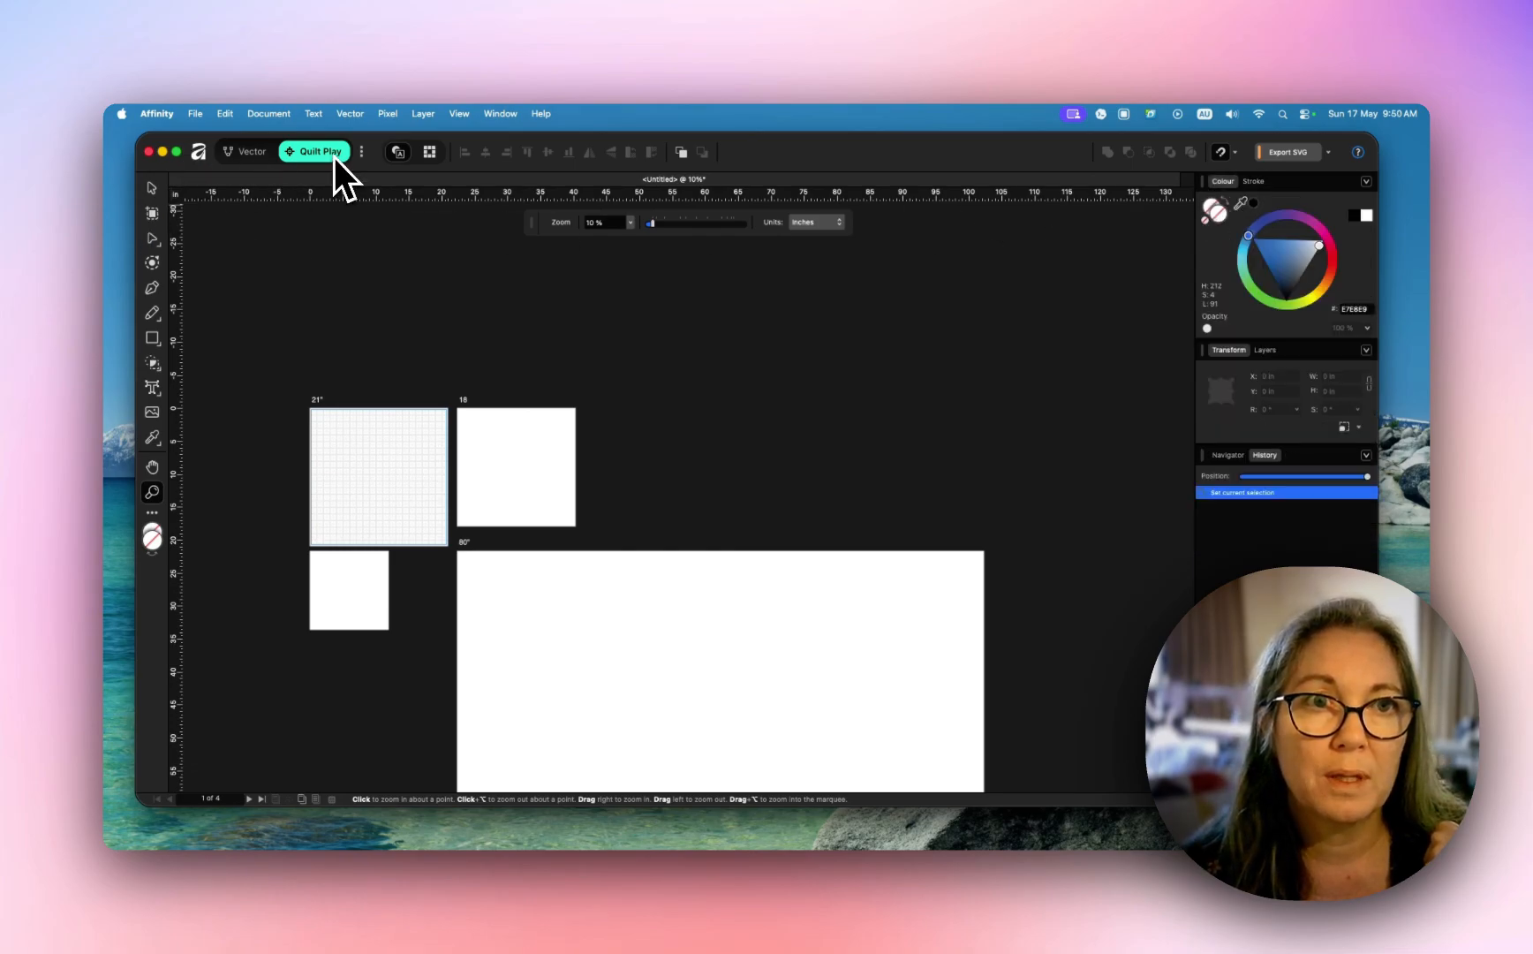
Step: Move Quilt Play to the start of the studio list and turn off the Vector studio
click(361, 154)
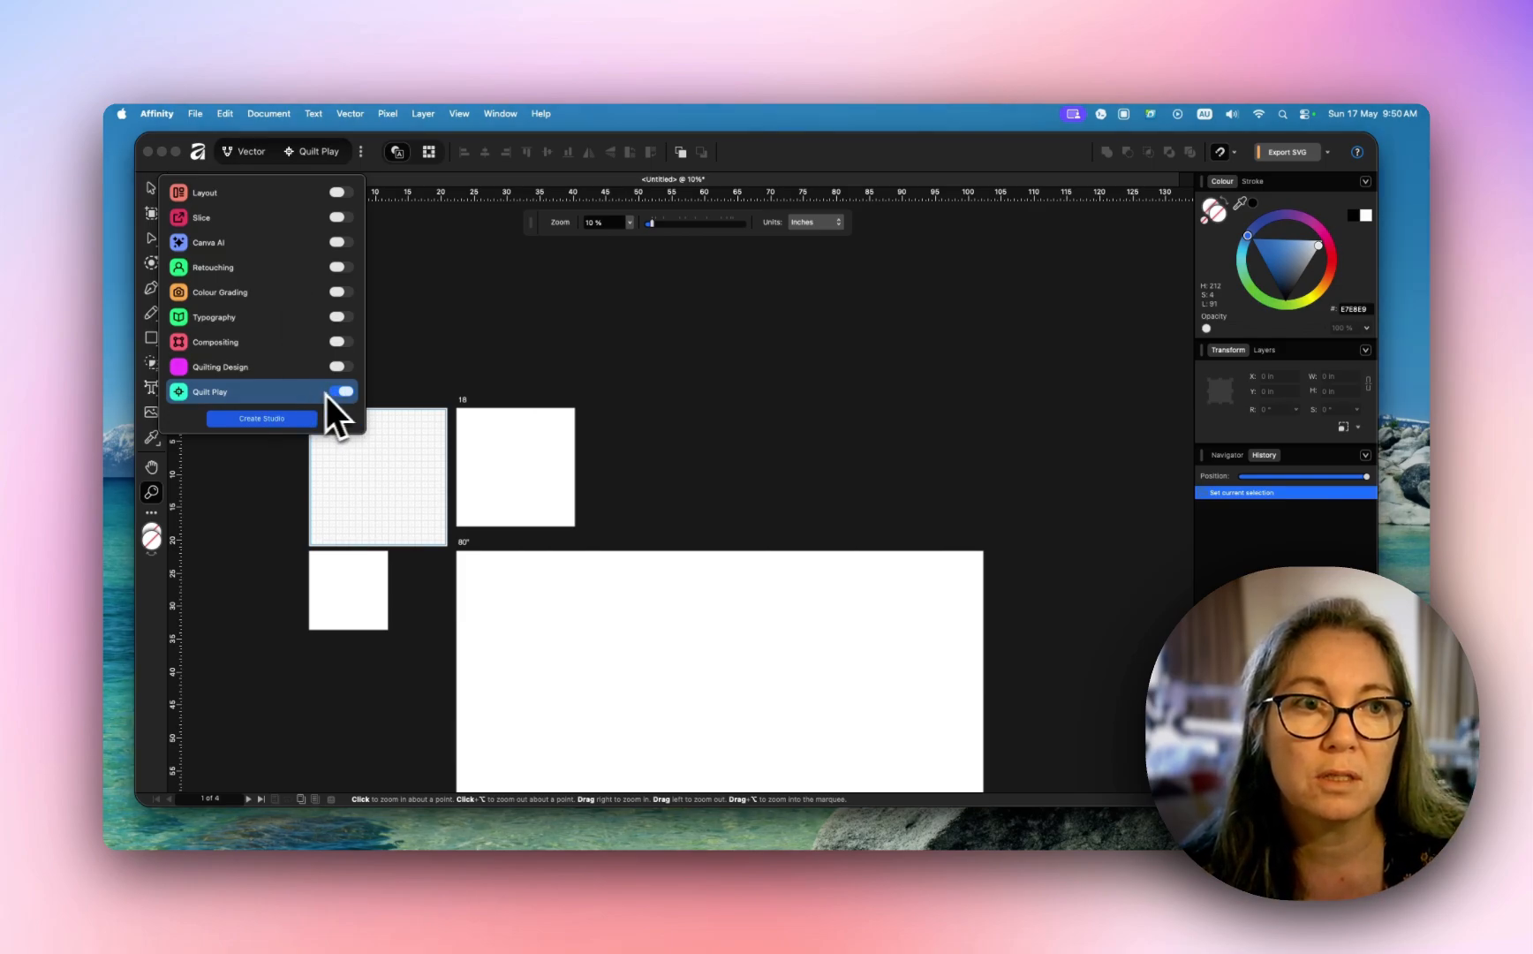
drag(191, 402, 186, 190)
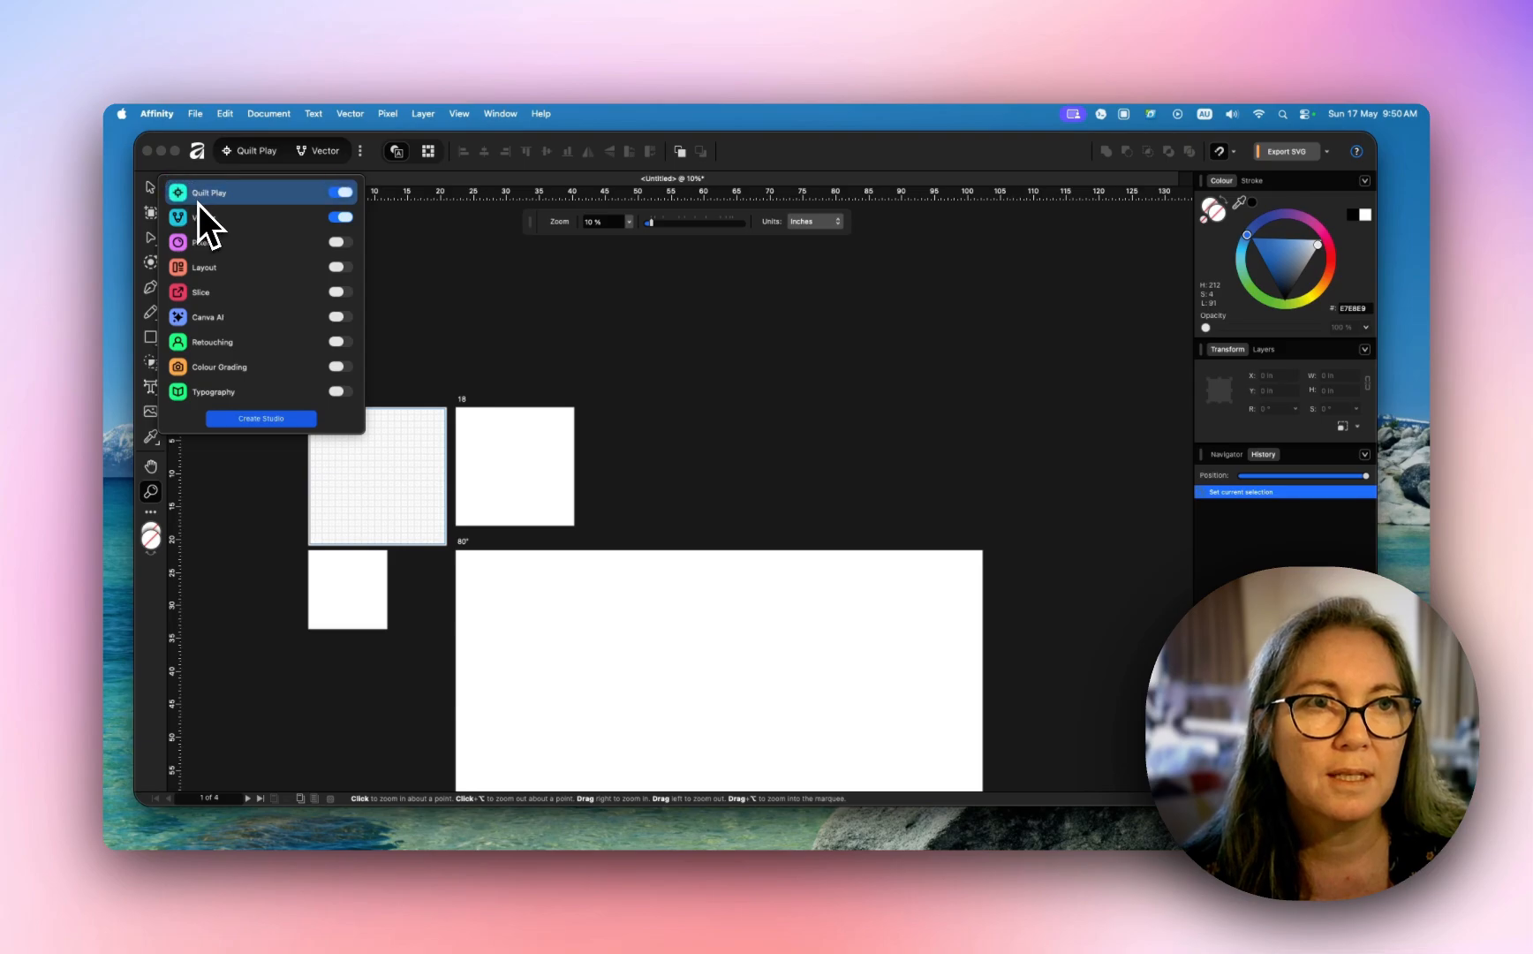
click(343, 217)
Step: Turn on the Quilting Design studio alongside Quilt Play and clear the artboard selection
scroll(222, 259, down, 2)
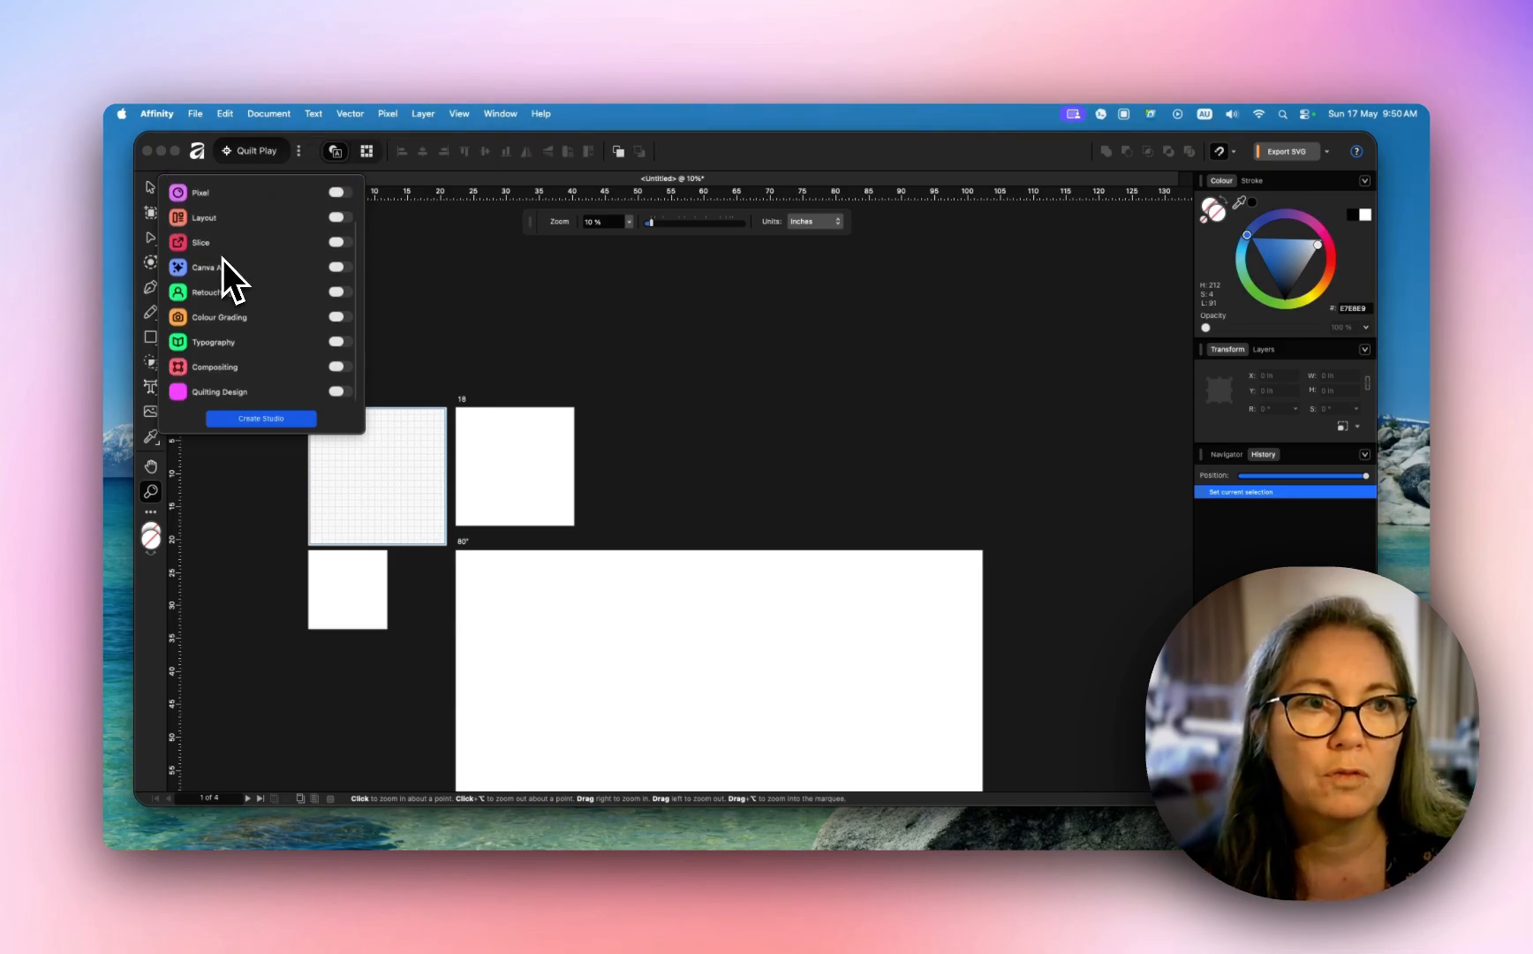
click(218, 394)
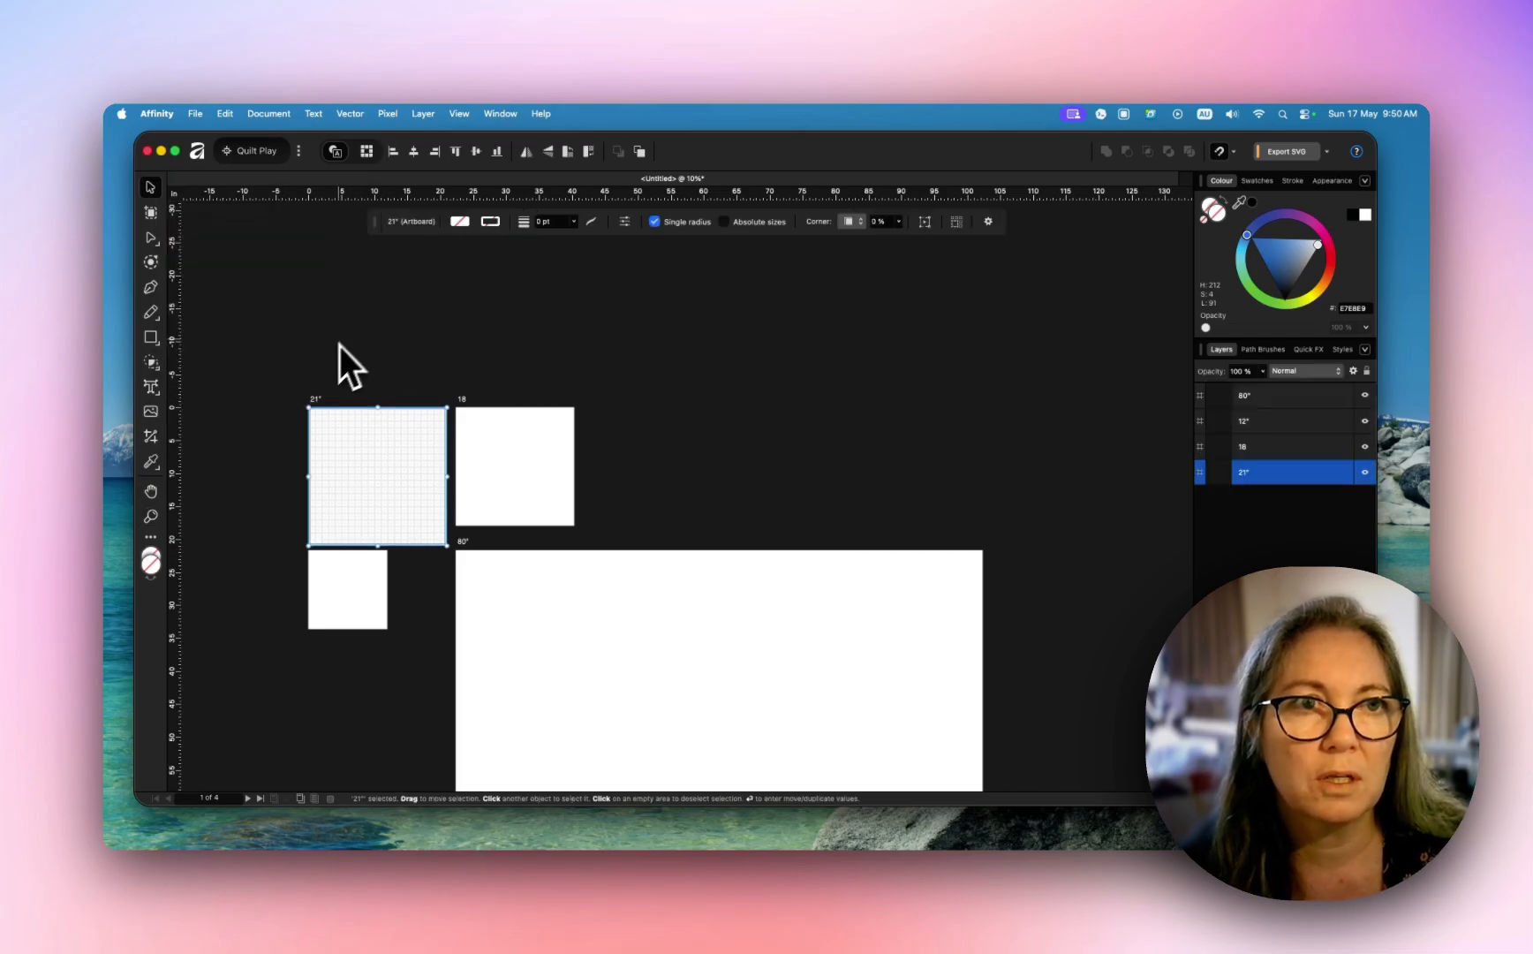
click(300, 151)
click(283, 390)
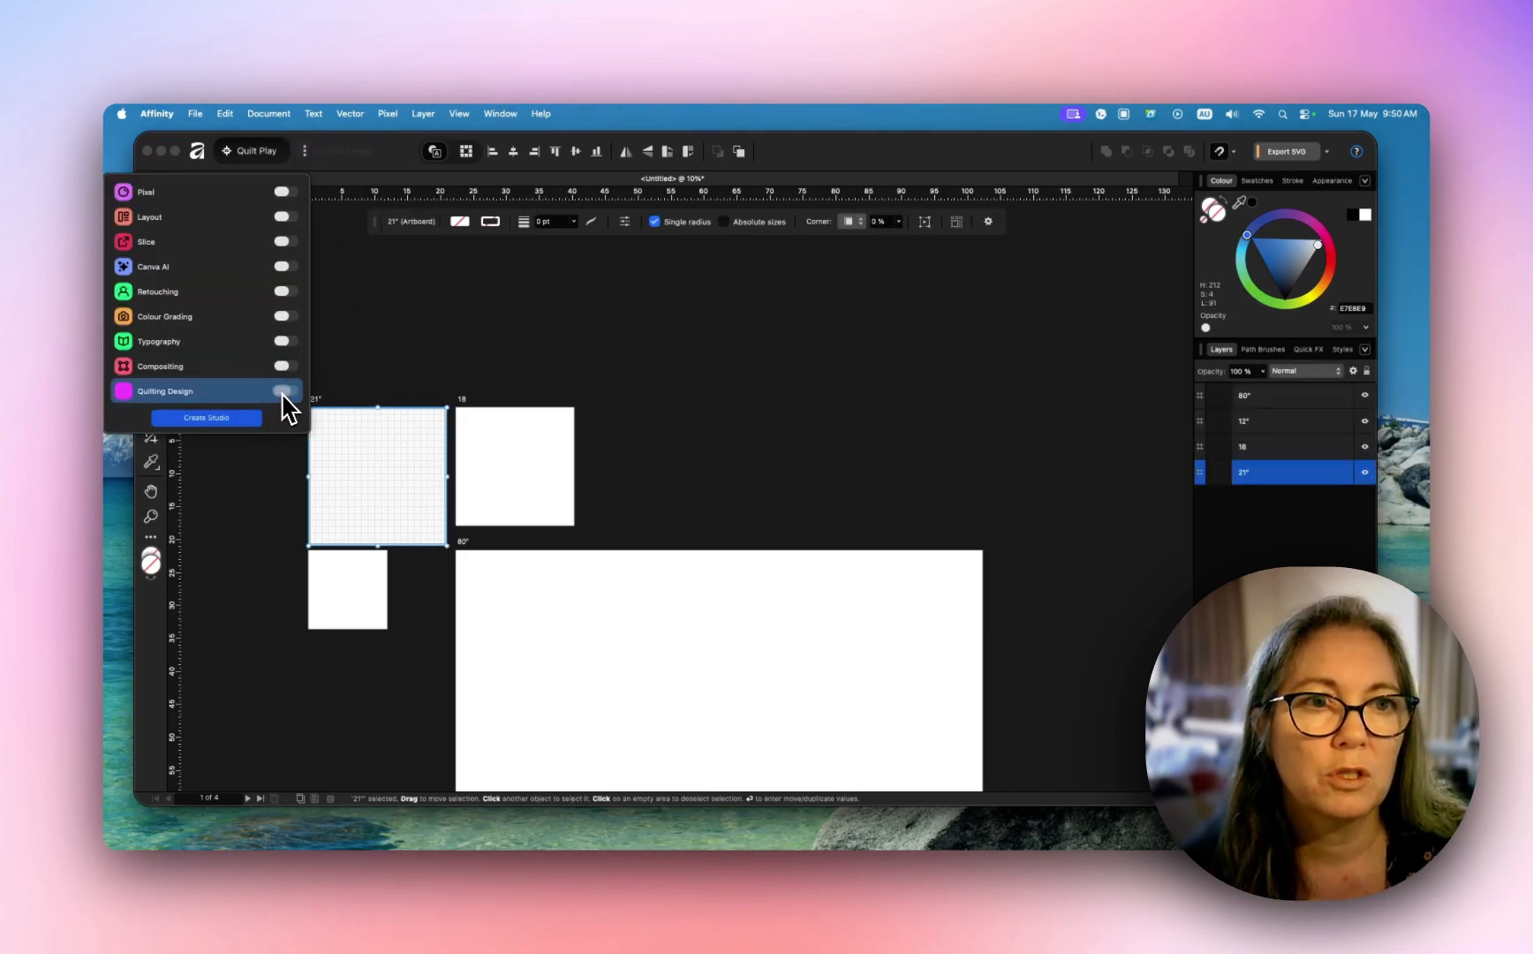
click(423, 351)
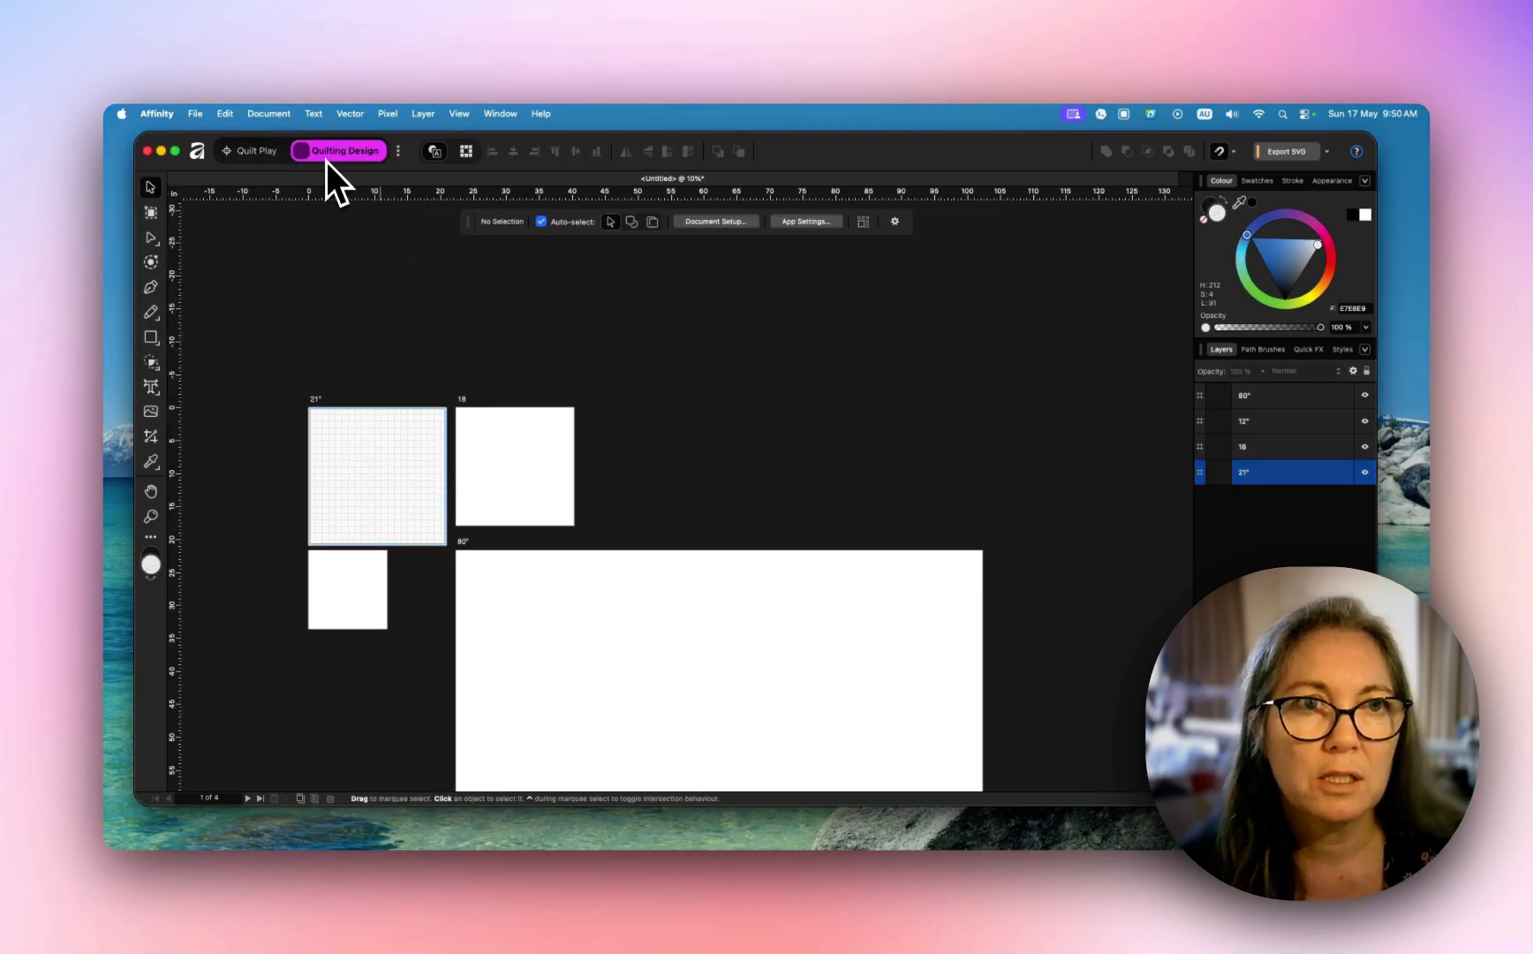
Step: Switch between the Quilt Play and Quilting Design studios, finishing in Quilt Play with the artboards in view
click(250, 152)
click(322, 152)
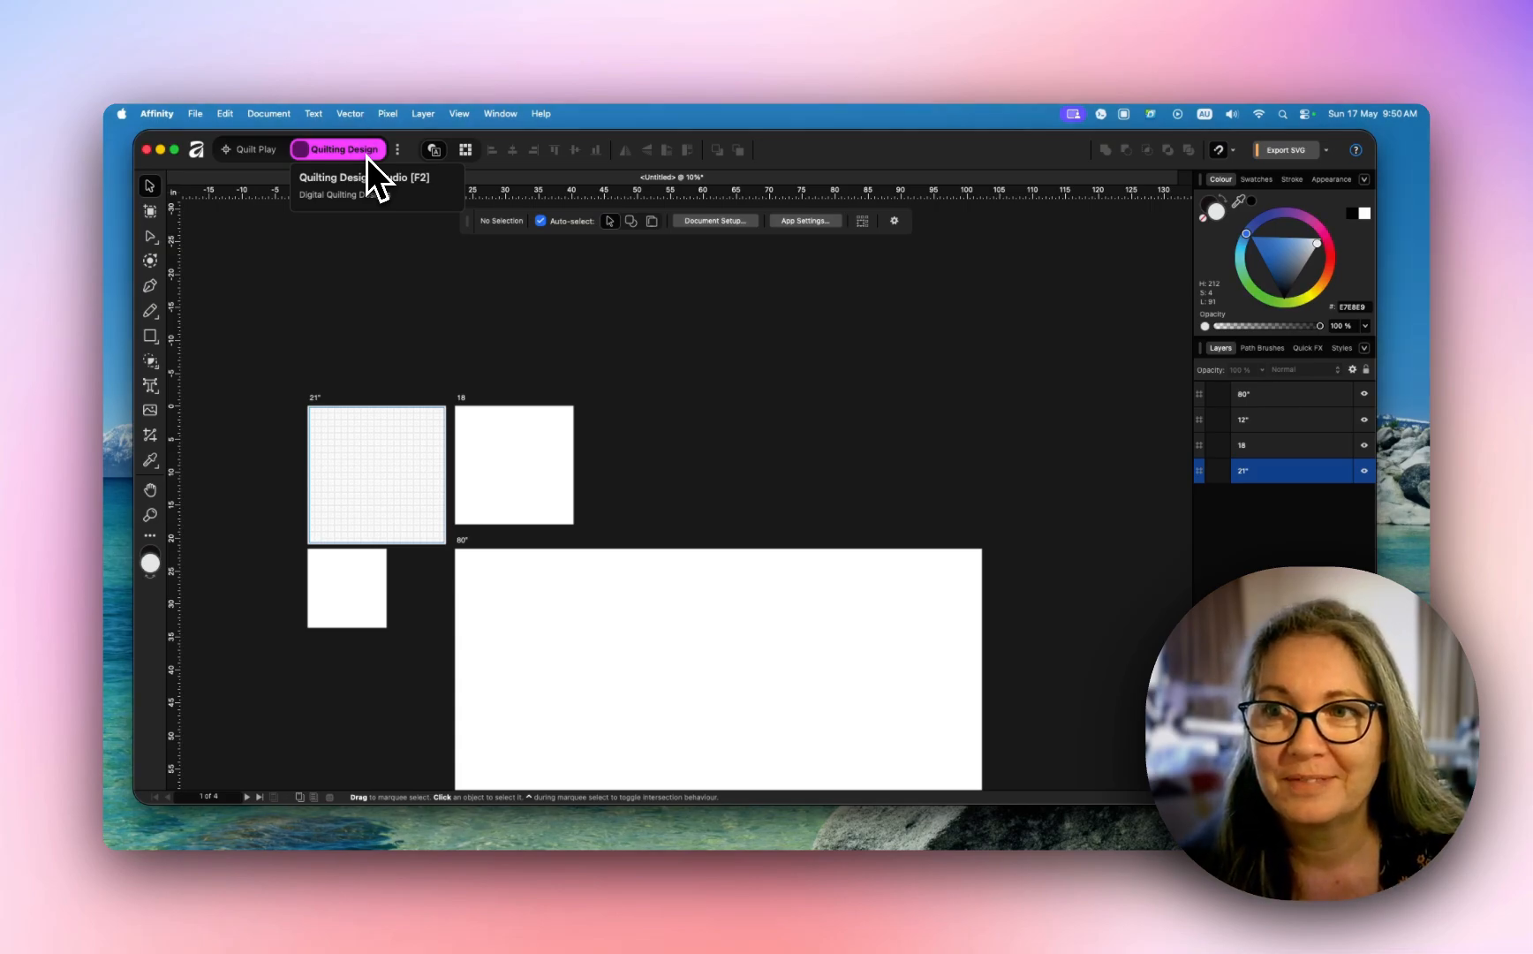
click(267, 151)
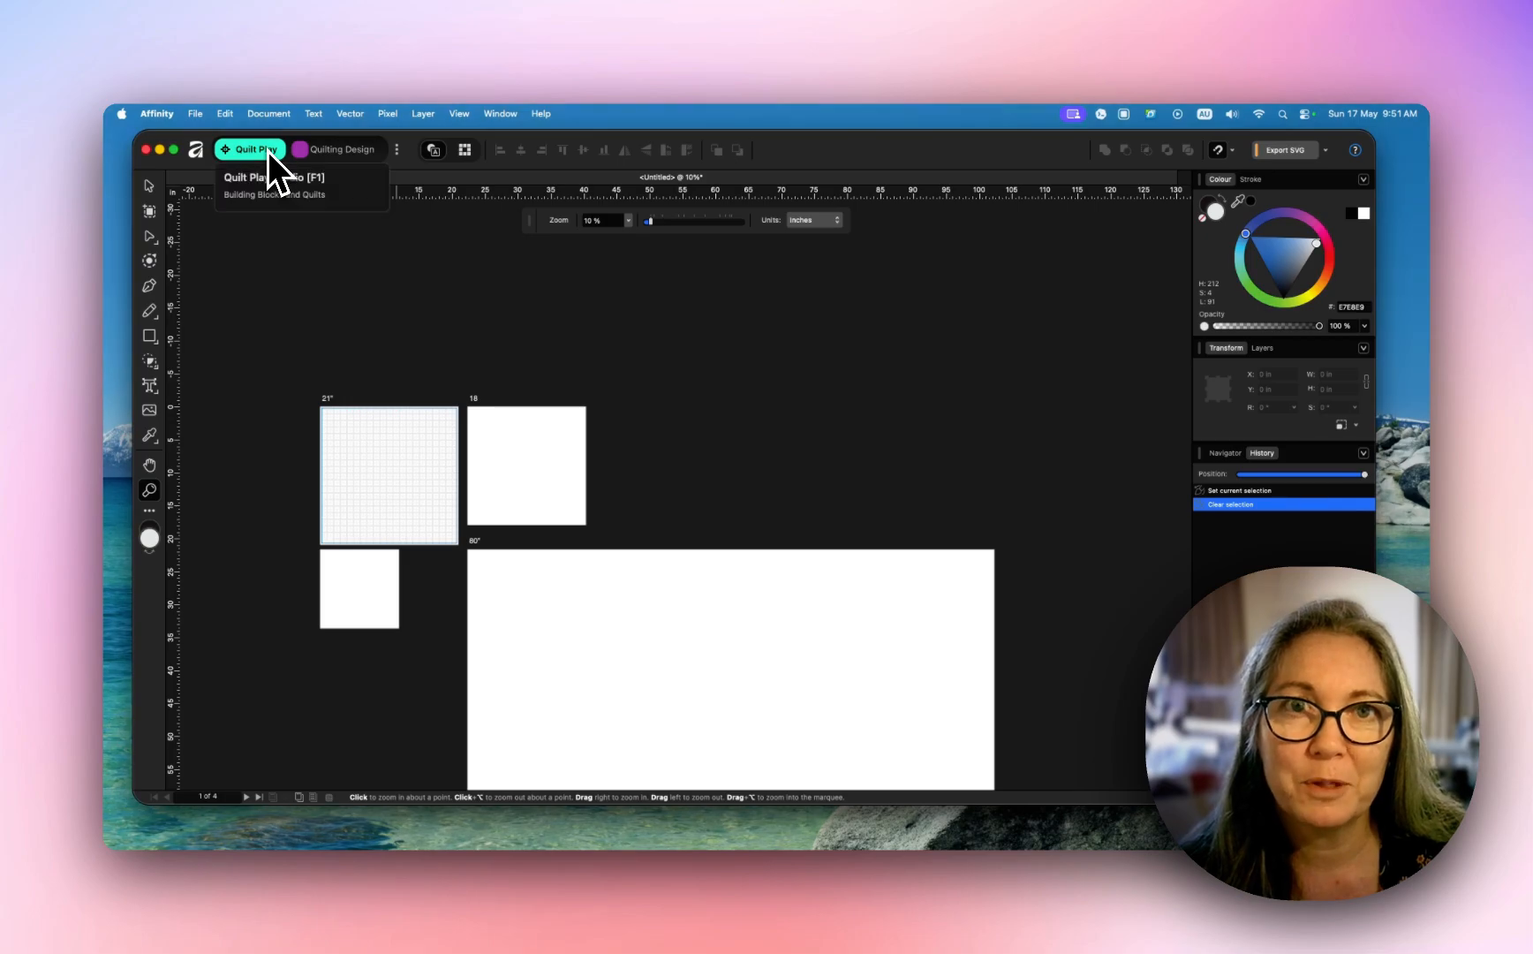
scroll(482, 356, down, 4)
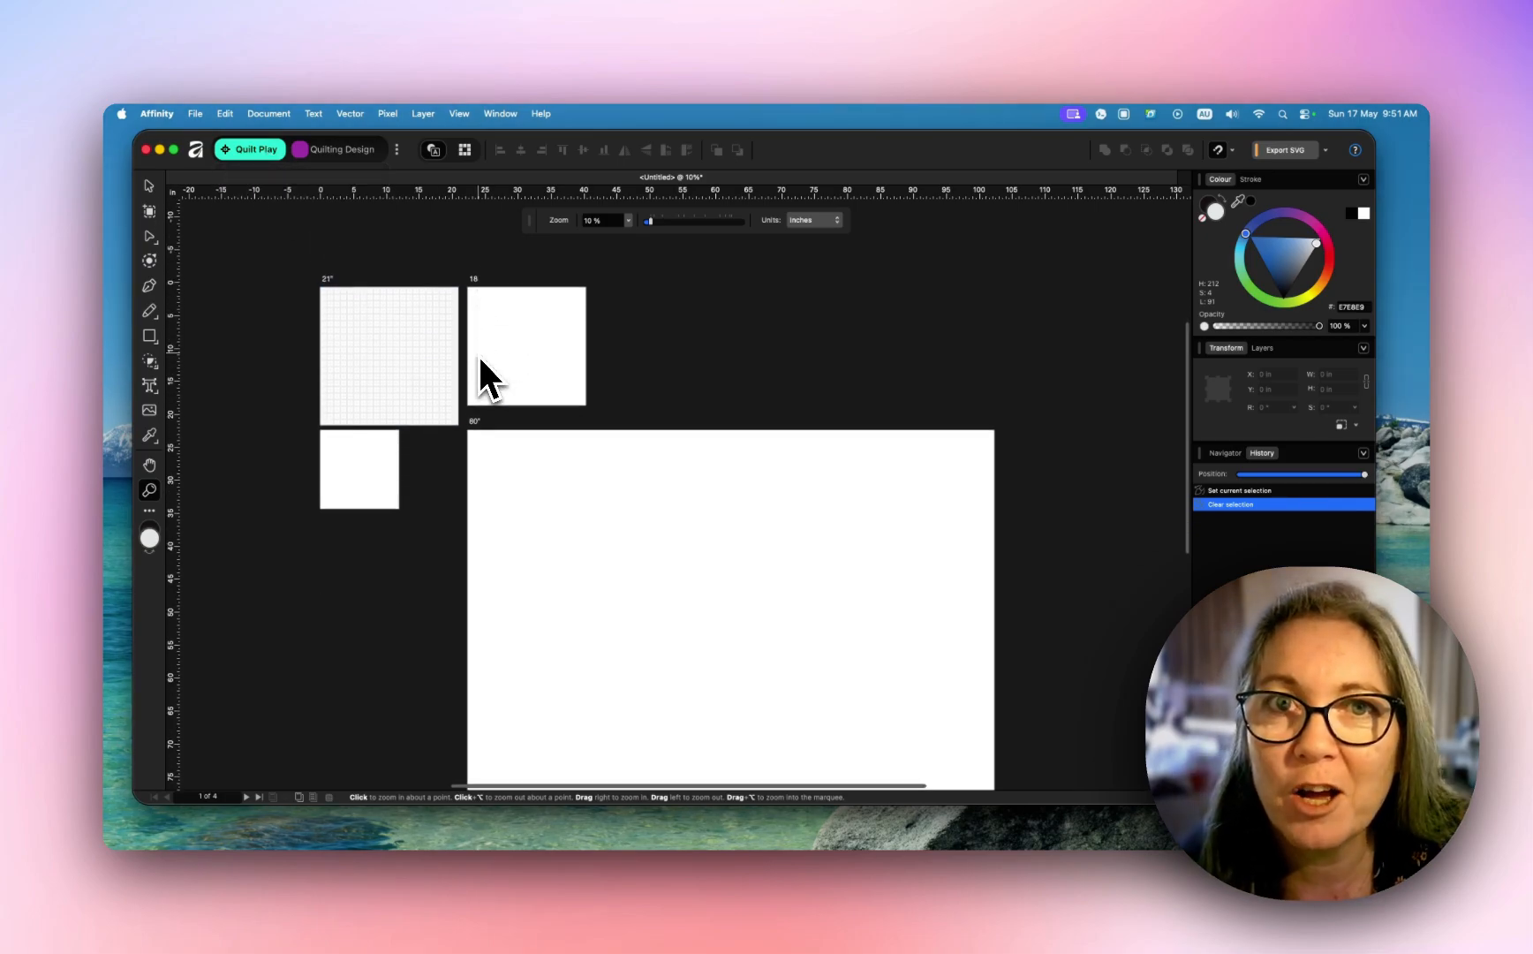